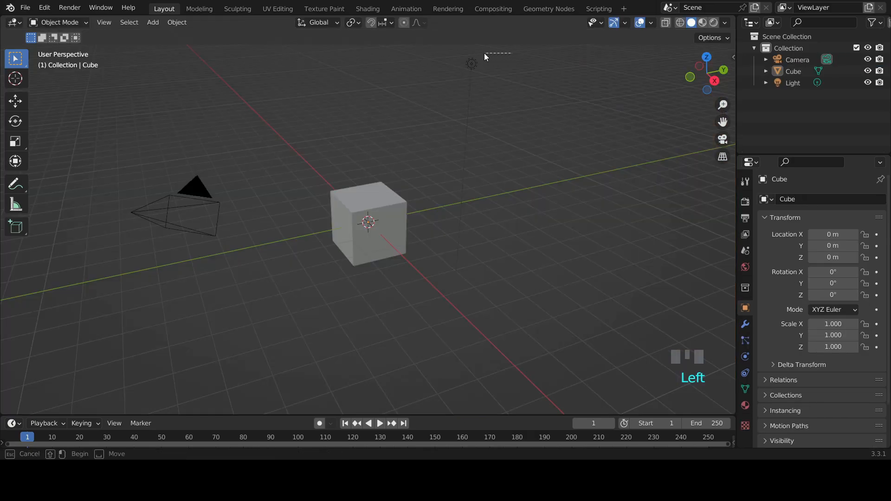
# Delete the default camera, cube and light from the scene.
pyautogui.moveTo(512, 53); pyautogui.dragTo(102, 323)
pyautogui.press('Delete')
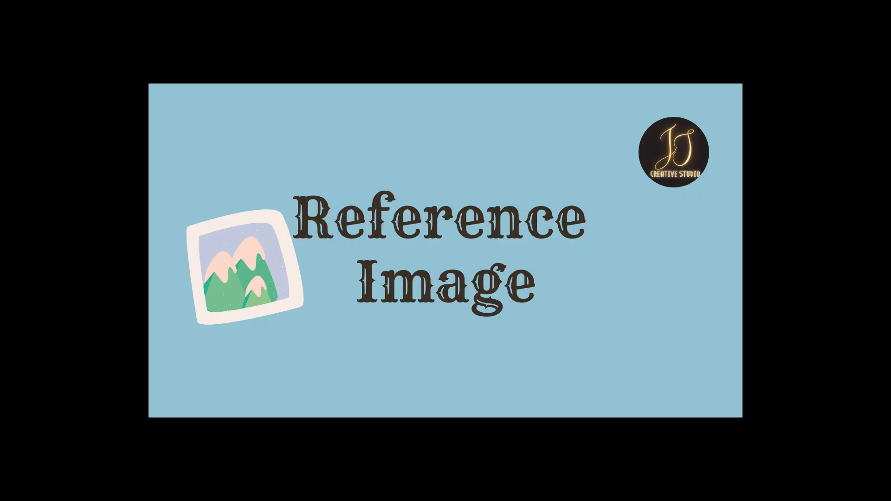
# Add flower_vase.png as a reference image in the front orthographic view.
pyautogui.press('KP_1')
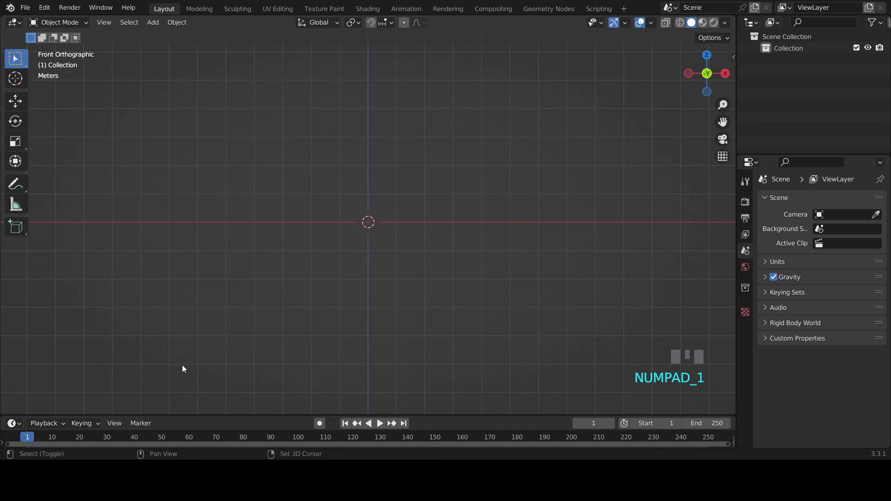
pyautogui.hotkey('shift', 'a')
pyautogui.moveTo(146, 351)
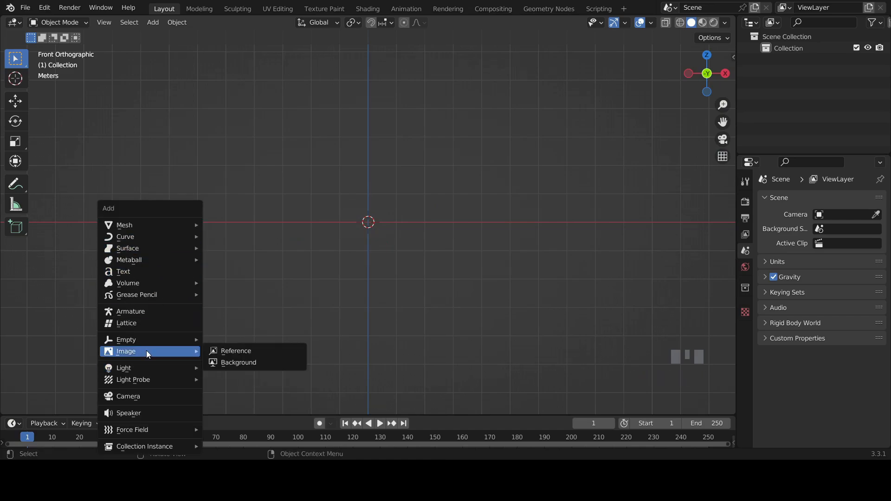
pyautogui.click(244, 352)
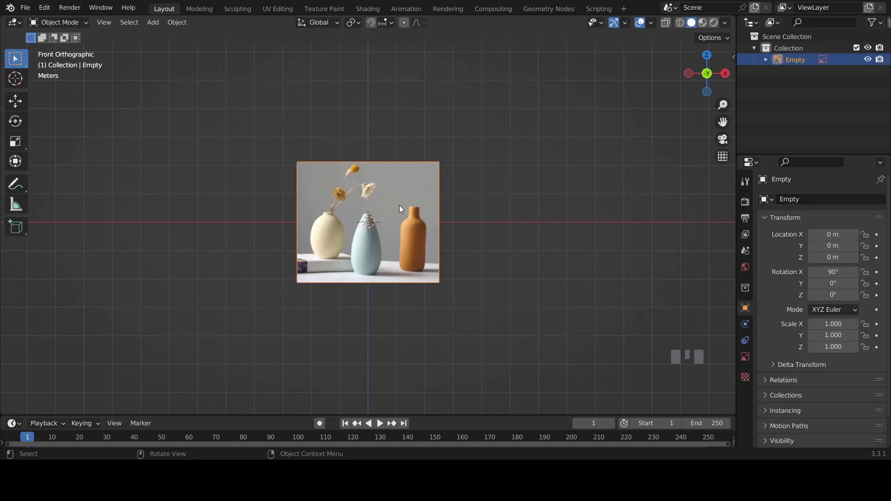
# Move the reference image up along Z to about 1.85 m so the blue middle vase's base sits on the X axis.
pyautogui.press('g')
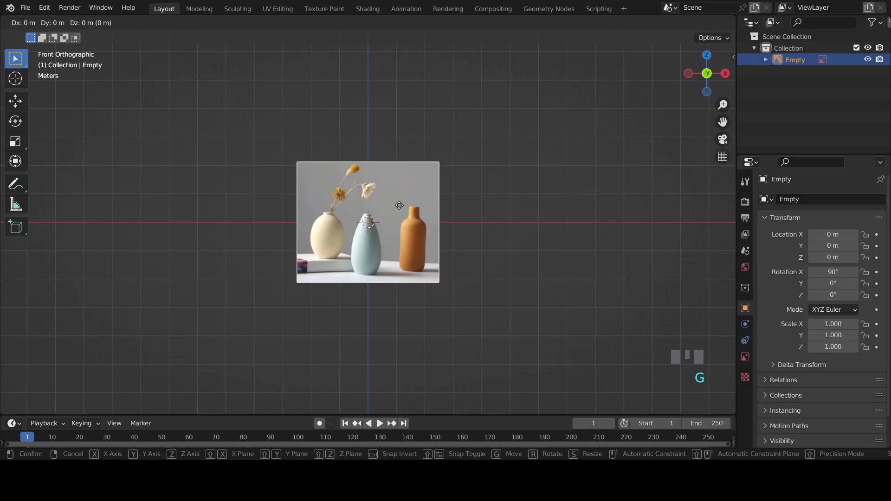
pyautogui.press('z')
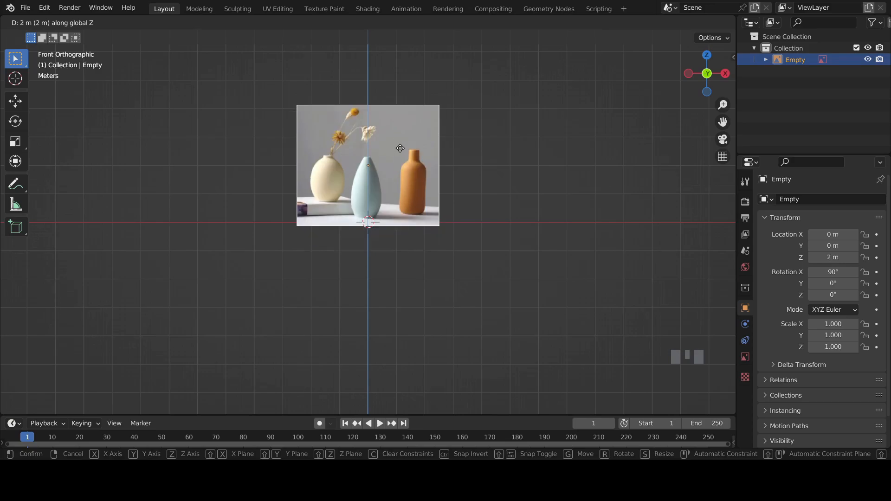
pyautogui.click(402, 141)
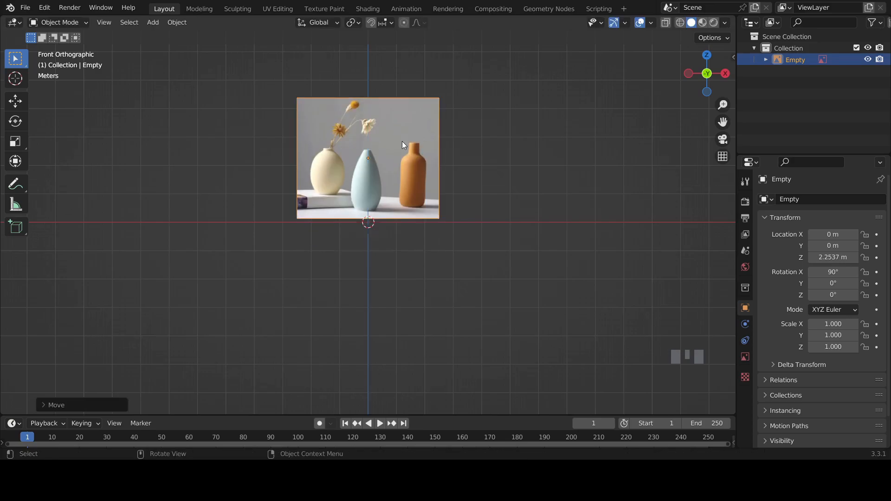
pyautogui.scroll(5, 417, 241)
pyautogui.scroll(1, 419, 237)
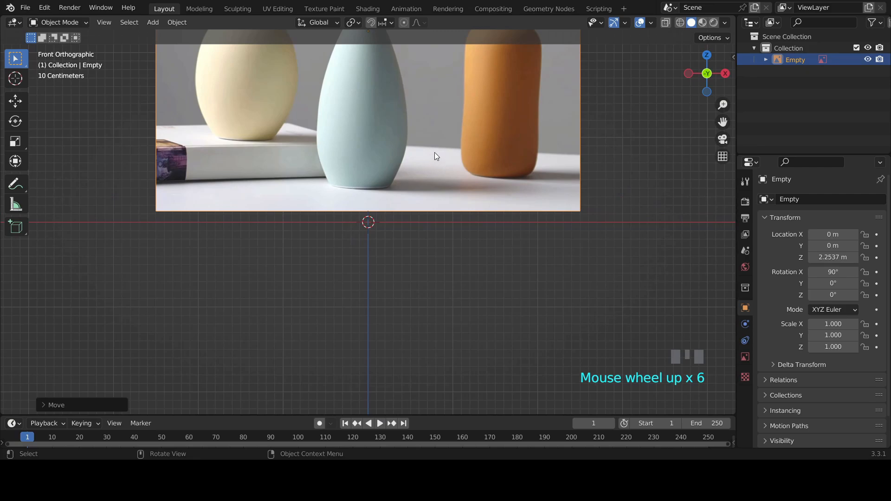
pyautogui.press('Left')
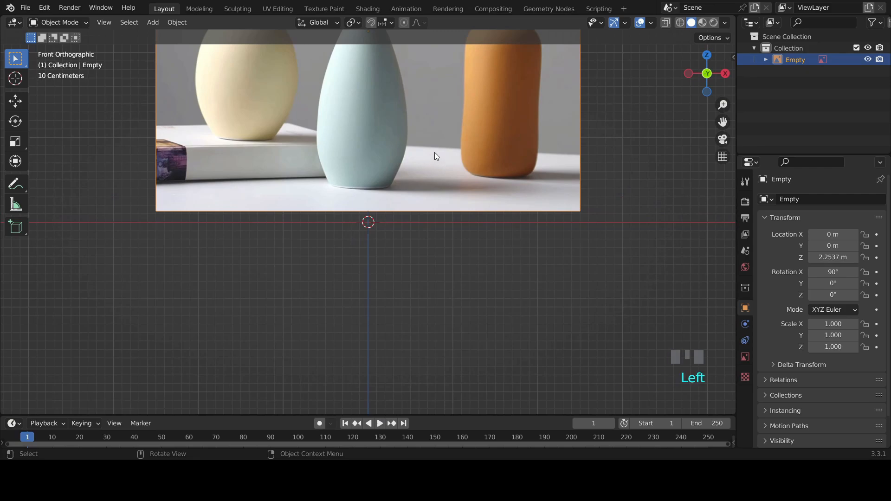
pyautogui.press('g')
pyautogui.press('z')
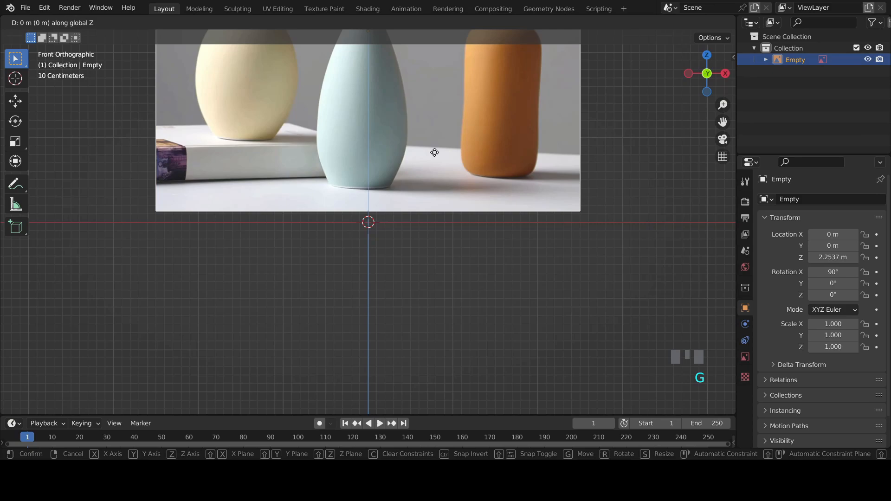
pyautogui.click(434, 182)
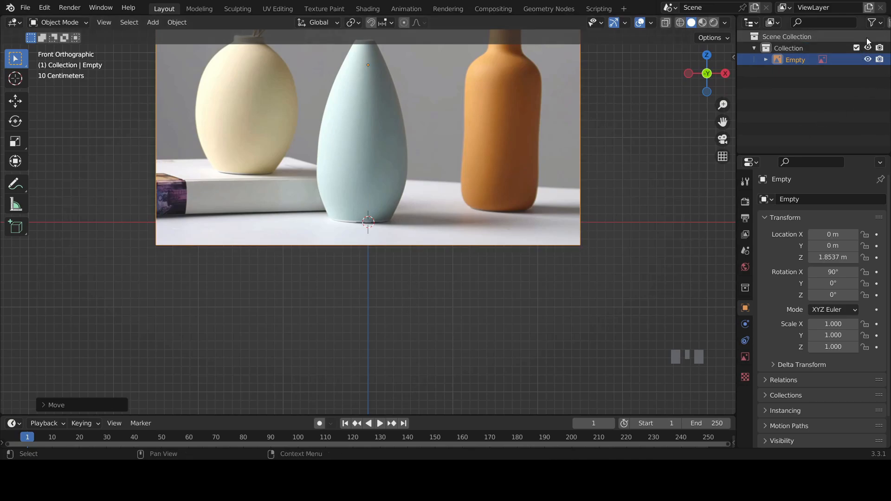
# Make the reference image unselectable, enable its opacity option and set the opacity to 0.667.
pyautogui.click(880, 23)
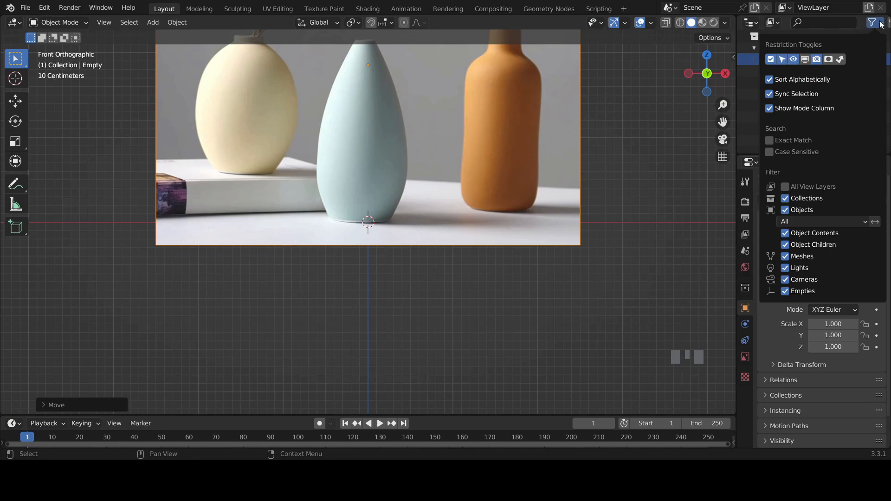
pyautogui.click(856, 60)
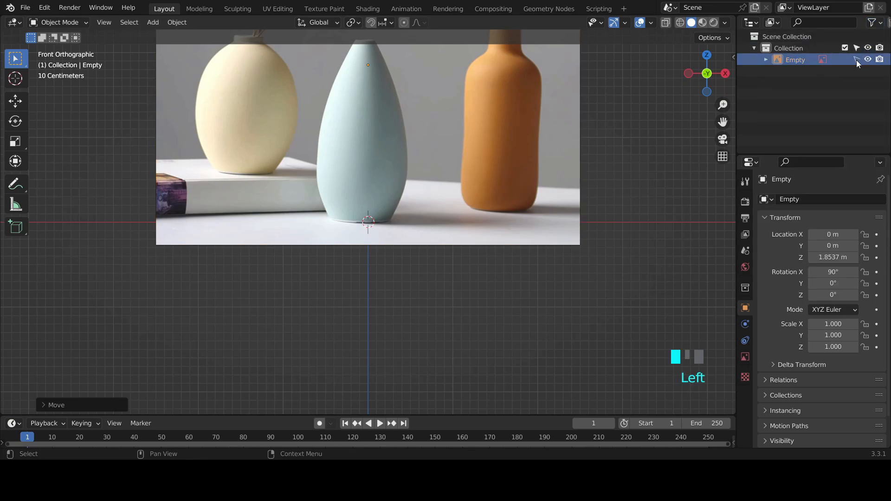
pyautogui.click(744, 357)
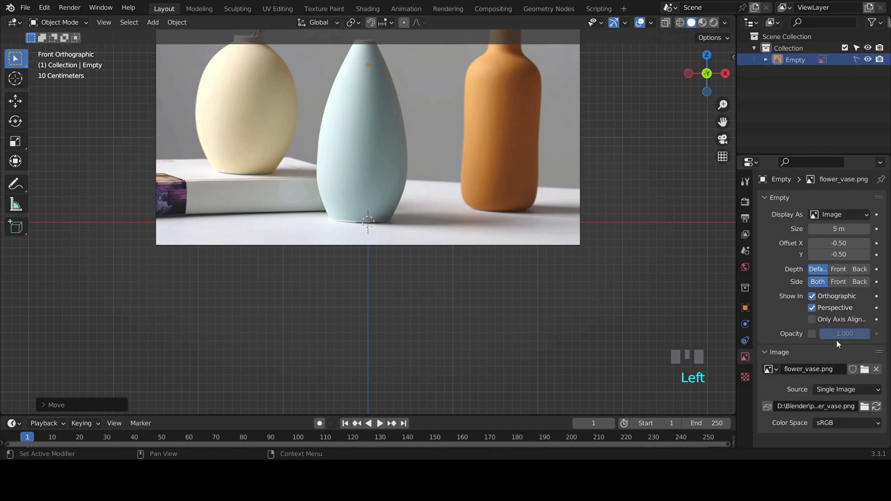
pyautogui.click(811, 333)
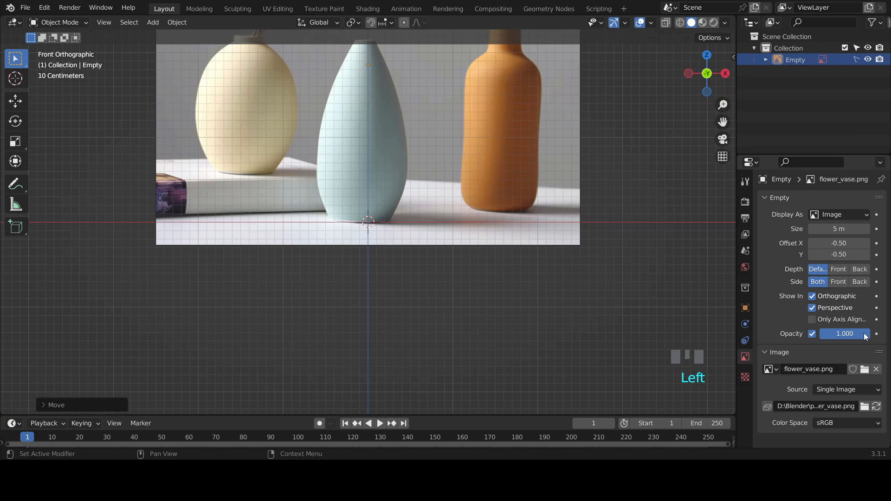
pyautogui.moveTo(864, 333); pyautogui.dragTo(852, 333)
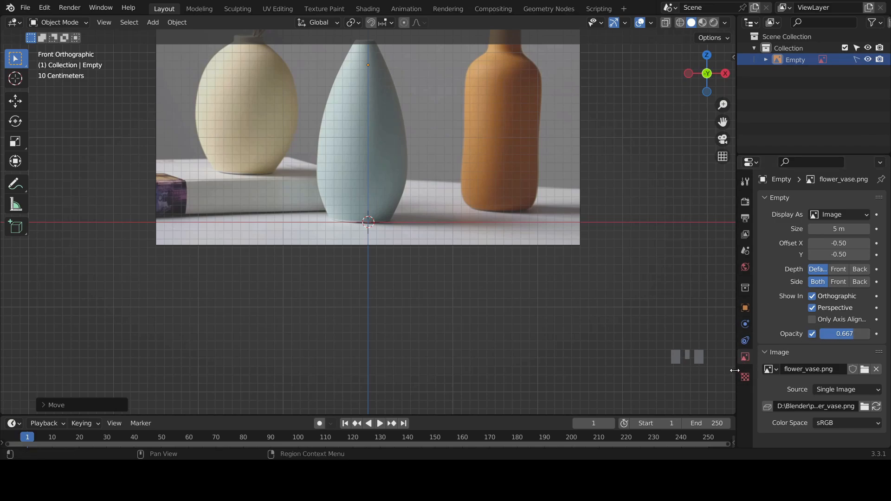
# Add a path curve at the origin, at the base of the blue middle vase.
pyautogui.keyDown('shift'); pyautogui.moveTo(399, 286); pyautogui.dragTo(411, 343, button='middle'); pyautogui.keyUp('shift')
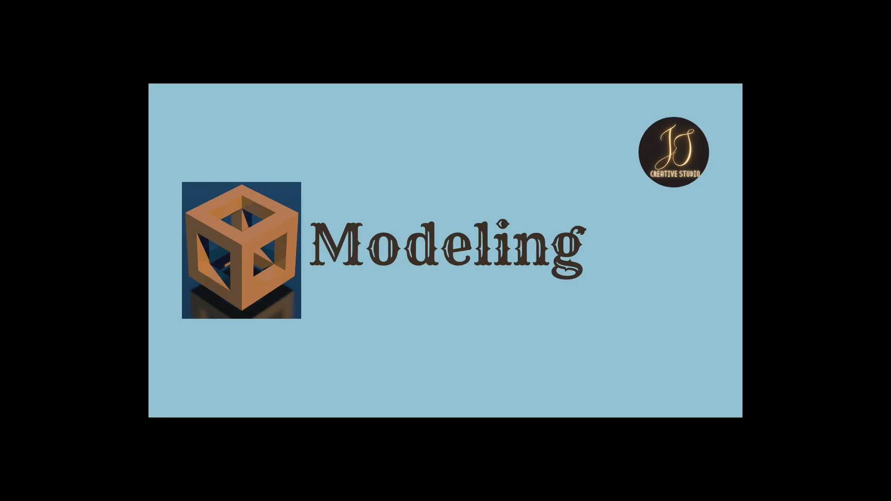
pyautogui.hotkey('shift', 'a')
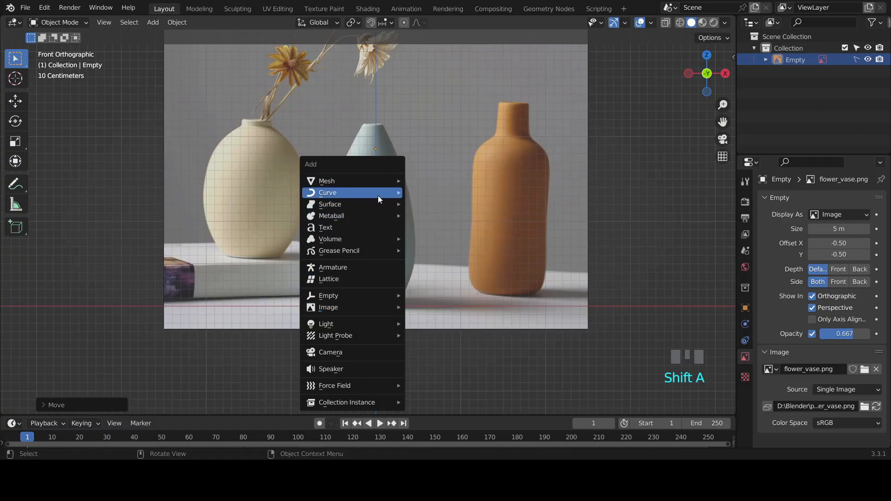
pyautogui.moveTo(378, 193)
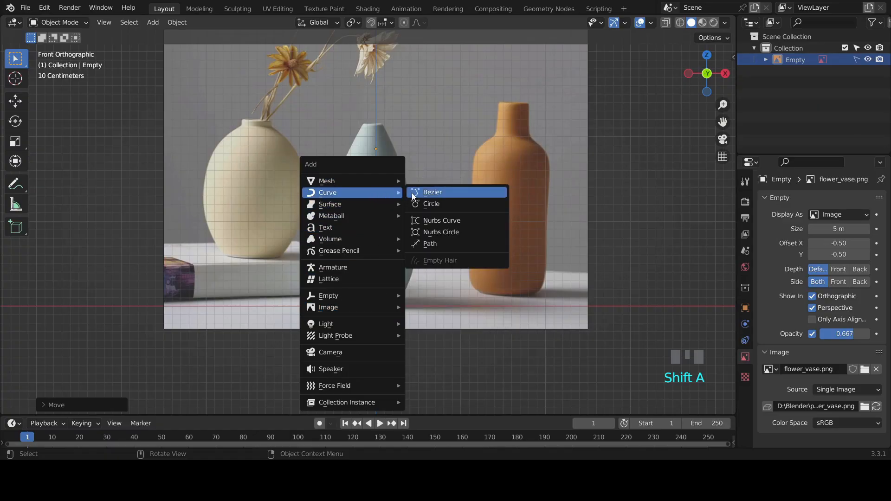
pyautogui.click(443, 244)
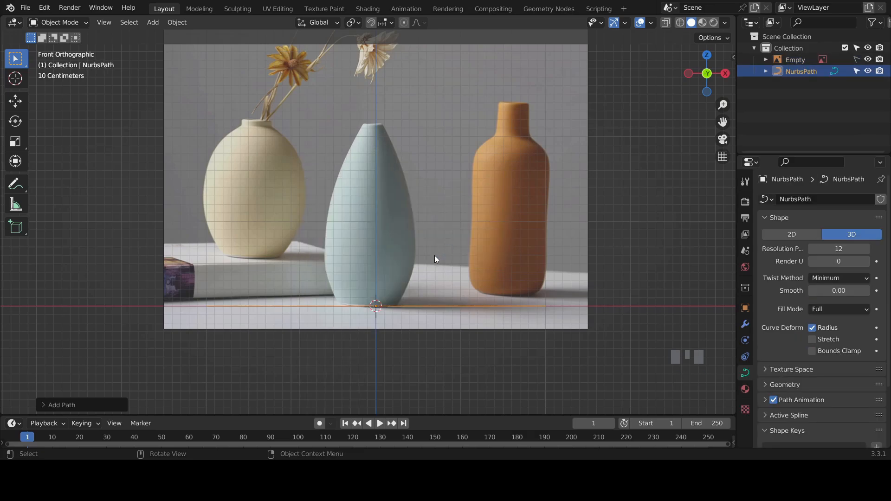
# Delete the path's four outer control points in Edit Mode, keeping only the centre vertex at the origin.
pyautogui.press('Tab')
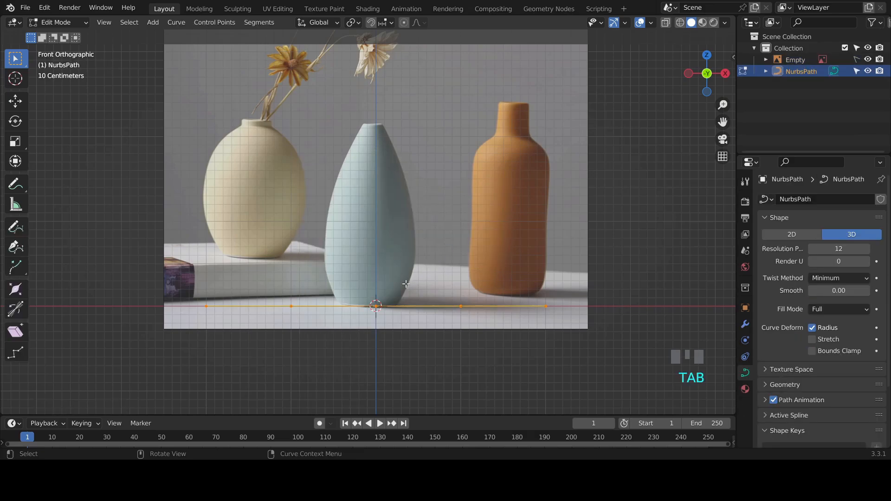
pyautogui.click(175, 263)
pyautogui.moveTo(174, 260); pyautogui.dragTo(335, 361)
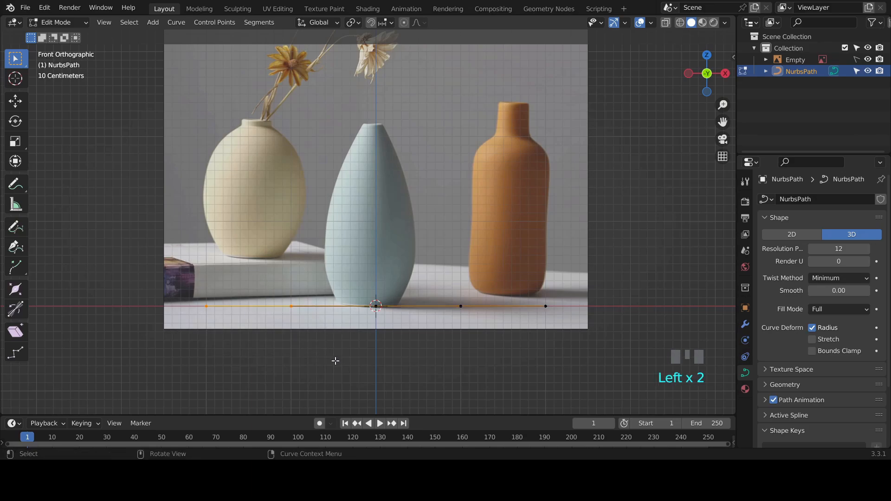
pyautogui.keyDown('shift'); pyautogui.moveTo(449, 253); pyautogui.dragTo(582, 357); pyautogui.keyUp('shift')
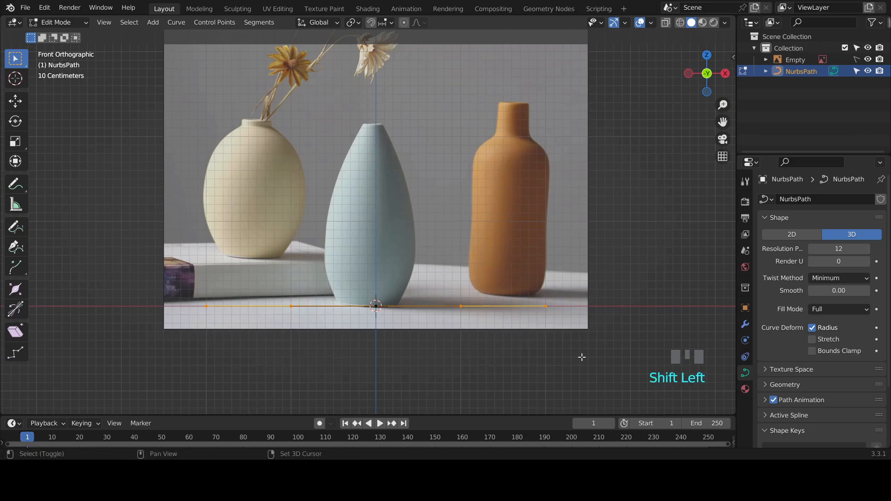
pyautogui.press('x')
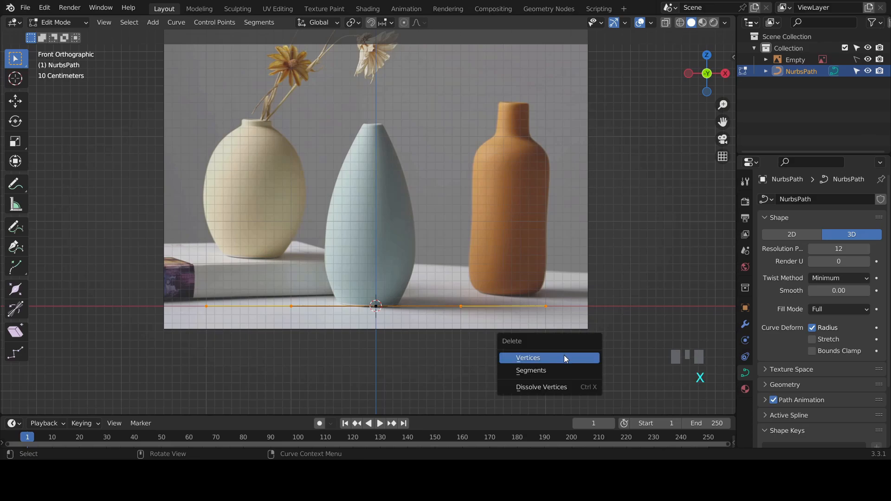
pyautogui.click(564, 356)
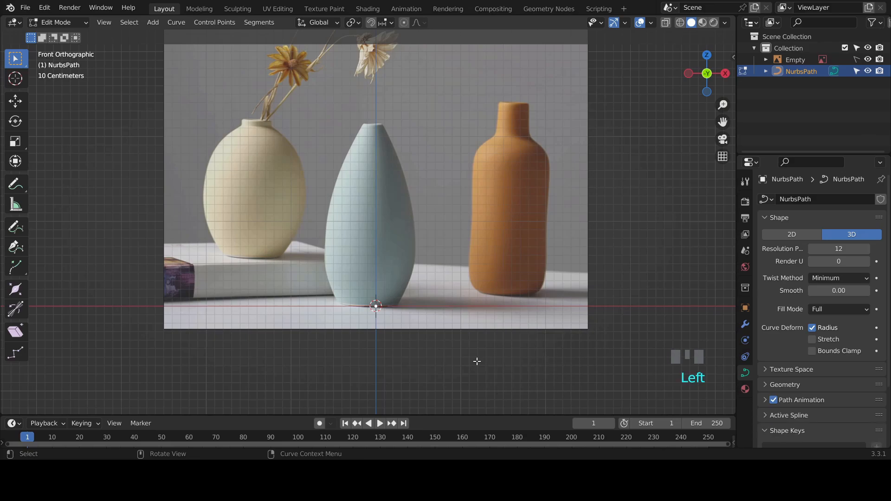
# Extrude the centre vertex twice along X to follow the blue vase's base out to its right corner.
pyautogui.scroll(3, 429, 347)
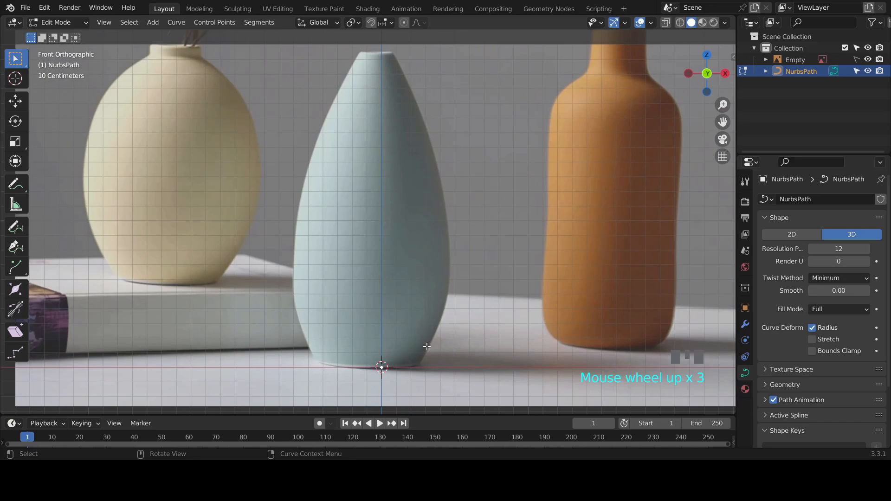
pyautogui.scroll(1, 427, 346)
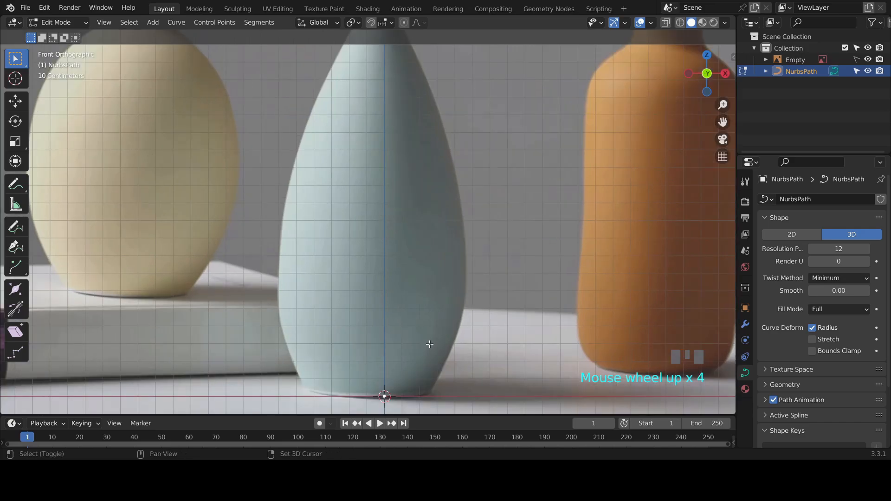
pyautogui.keyDown('shift'); pyautogui.moveTo(430, 345); pyautogui.dragTo(436, 290, button='middle'); pyautogui.keyUp('shift')
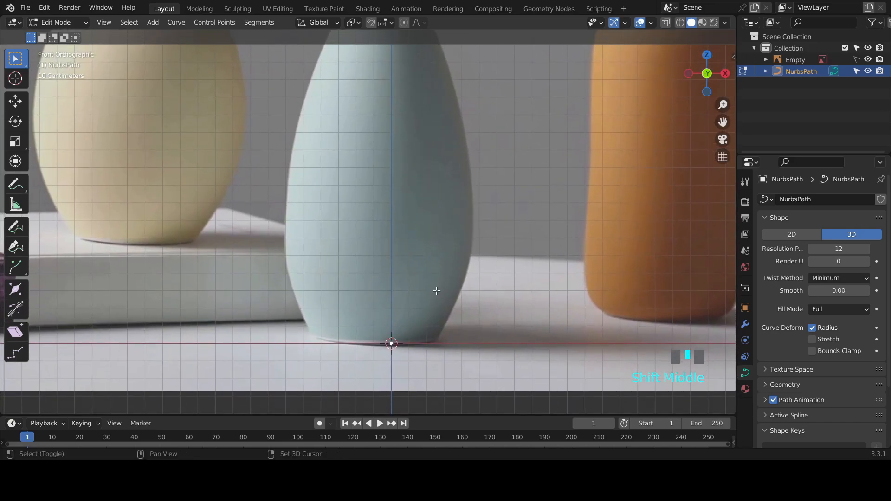
pyautogui.scroll(-1, 437, 291)
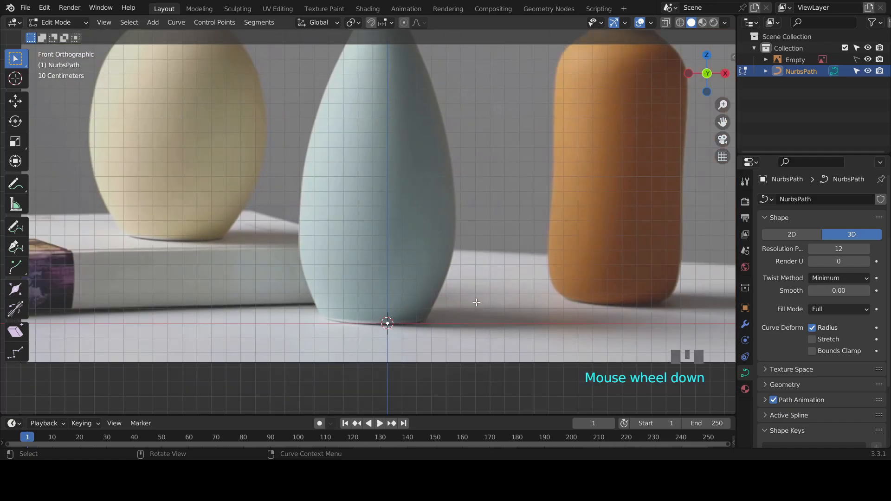
pyautogui.press('e')
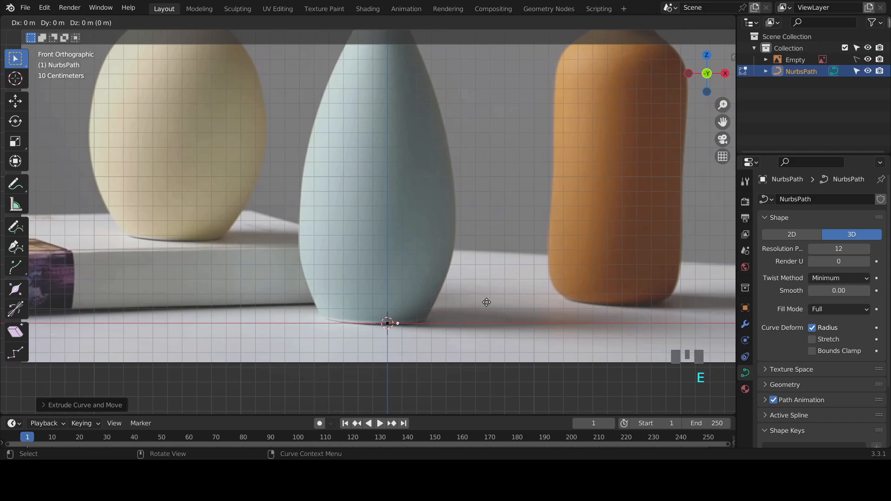
pyautogui.click(497, 302)
pyautogui.press('e')
pyautogui.press('x')
pyautogui.click(511, 299)
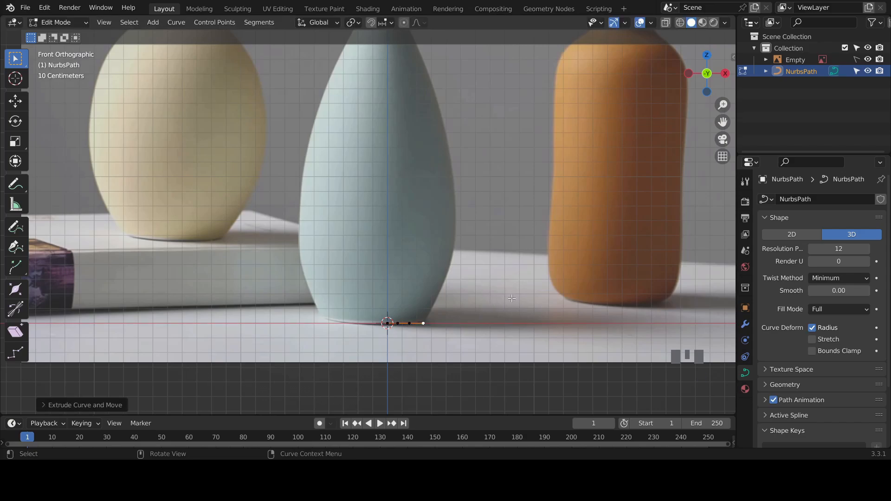
# Extrude the path's end point repeatedly in short segments from the base corner up the blue vase's lower right flank.
pyautogui.press('e')
pyautogui.scroll(1, 508, 297)
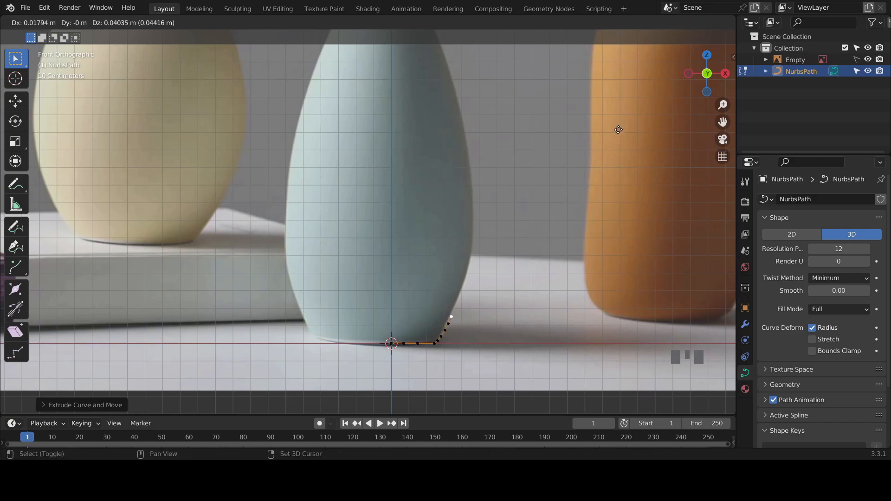
pyautogui.click(647, 68)
pyautogui.press('e')
pyautogui.click(553, 217)
pyautogui.press('e')
pyautogui.click(585, 148)
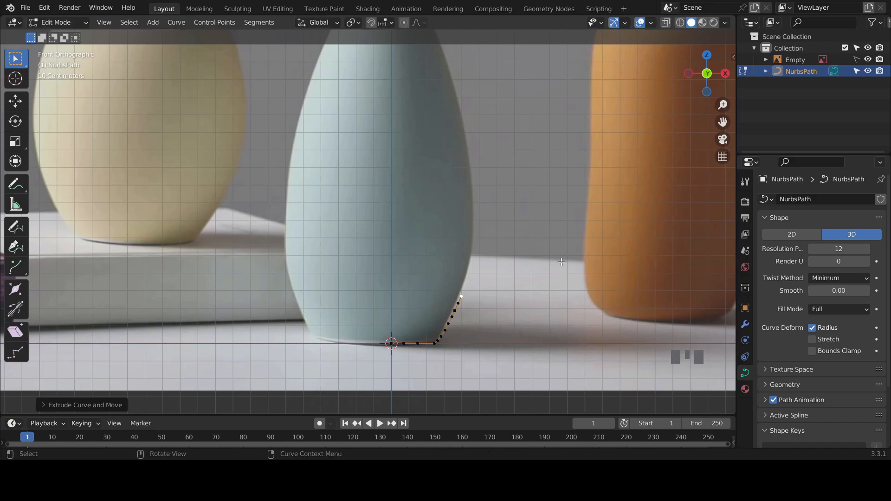
pyautogui.press('e')
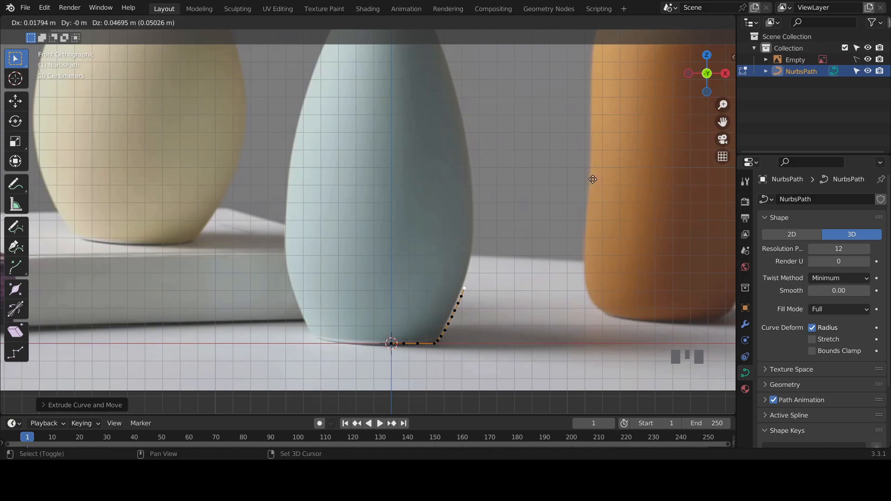
pyautogui.click(592, 179)
pyautogui.press('e')
pyautogui.click(602, 159)
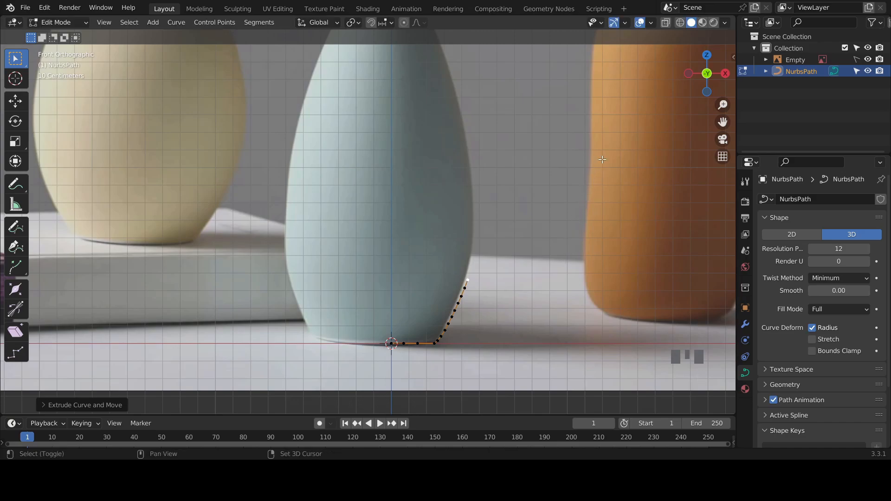
pyautogui.press('e')
pyautogui.click(622, 76)
pyautogui.press('e')
pyautogui.click(529, 232)
pyautogui.press('e')
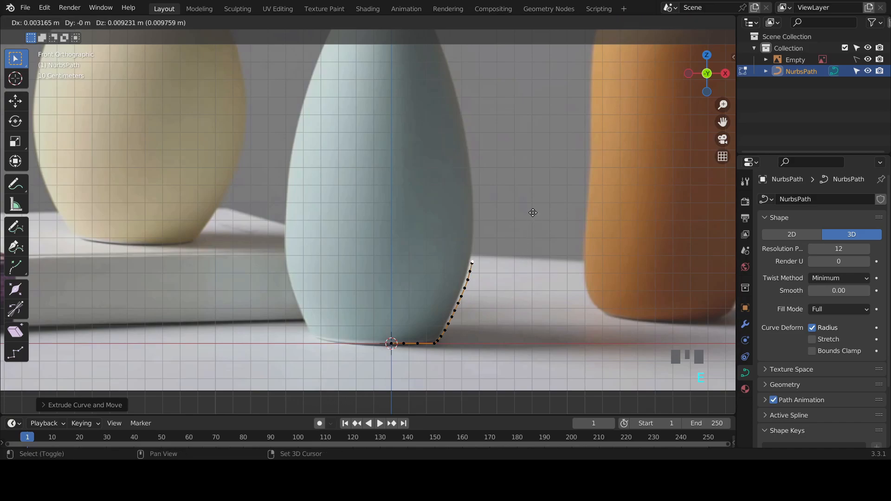
pyautogui.click(543, 147)
# Continue extruding short, nearly vertical segments along the widest part of the blue vase's right outline.
pyautogui.keyDown('shift'); pyautogui.moveTo(533, 220); pyautogui.dragTo(539, 284, button='middle'); pyautogui.keyUp('shift')
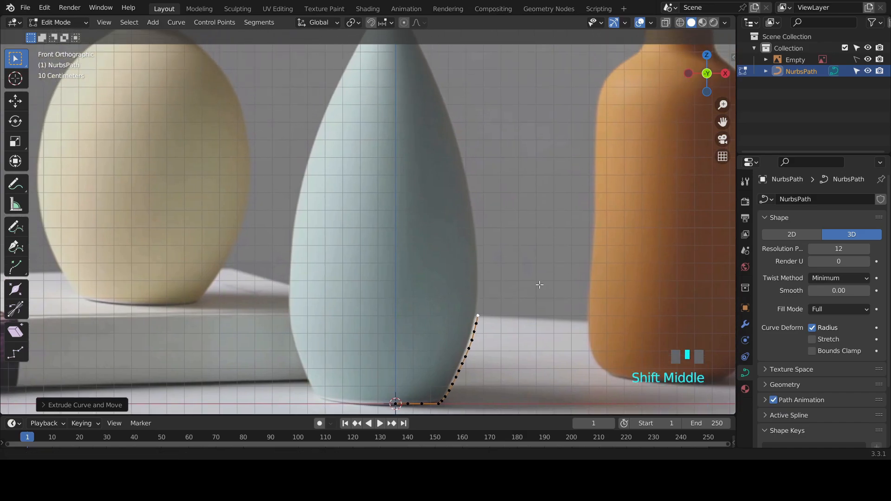
pyautogui.press('e')
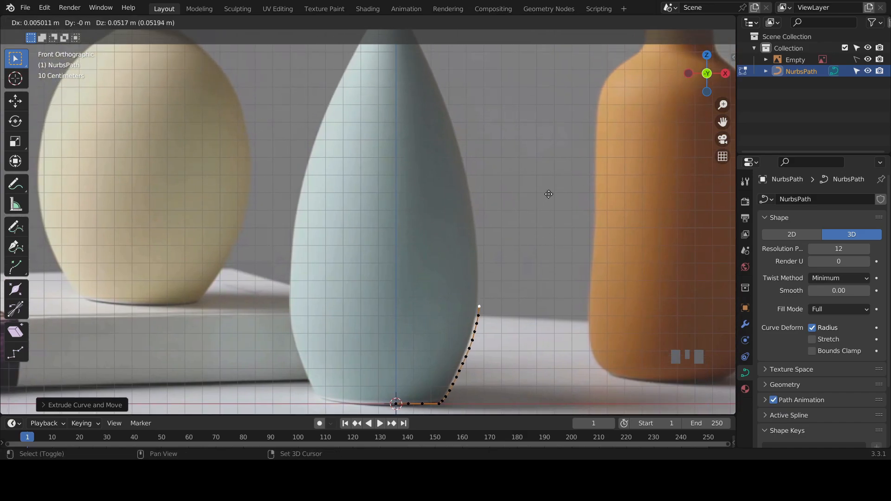
pyautogui.click(548, 194)
pyautogui.press('e')
pyautogui.keyDown('shift'); pyautogui.click(556, 125); pyautogui.keyUp('shift')
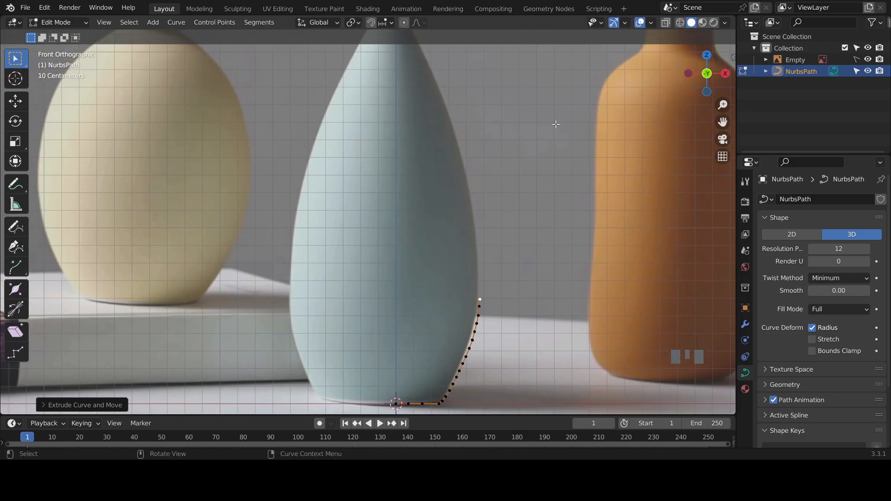
pyautogui.press('e')
pyautogui.keyDown('shift'); pyautogui.click(559, 41); pyautogui.keyUp('shift')
pyautogui.press('e')
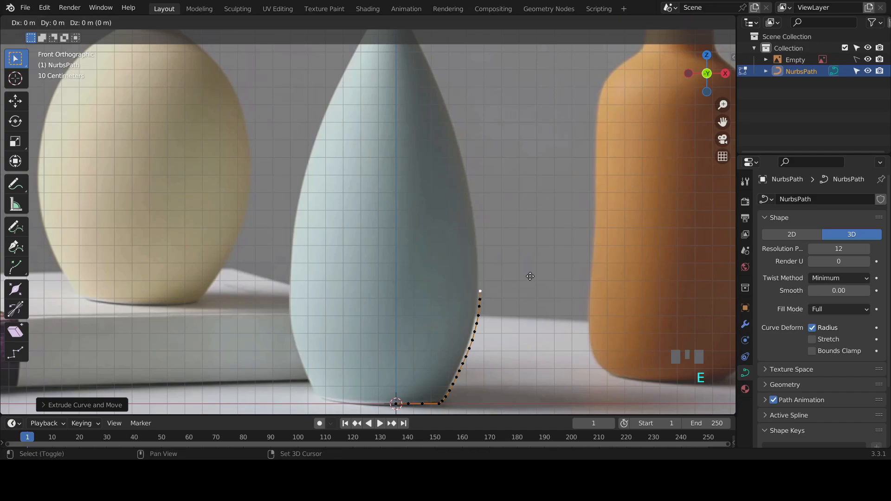
pyautogui.keyDown('shift'); pyautogui.click(528, 187); pyautogui.keyUp('shift')
pyautogui.press('e')
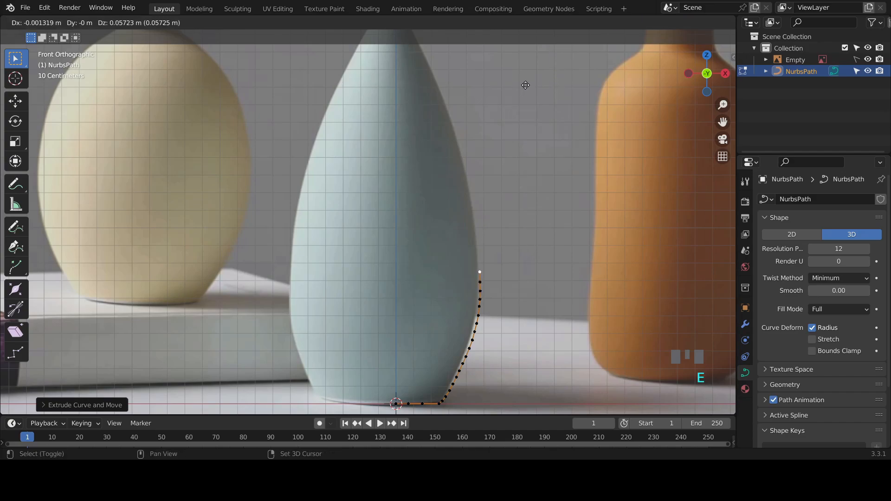
pyautogui.keyDown('shift'); pyautogui.click(524, 85); pyautogui.keyUp('shift')
pyautogui.press('e')
pyautogui.keyDown('shift'); pyautogui.click(529, 94); pyautogui.keyUp('shift')
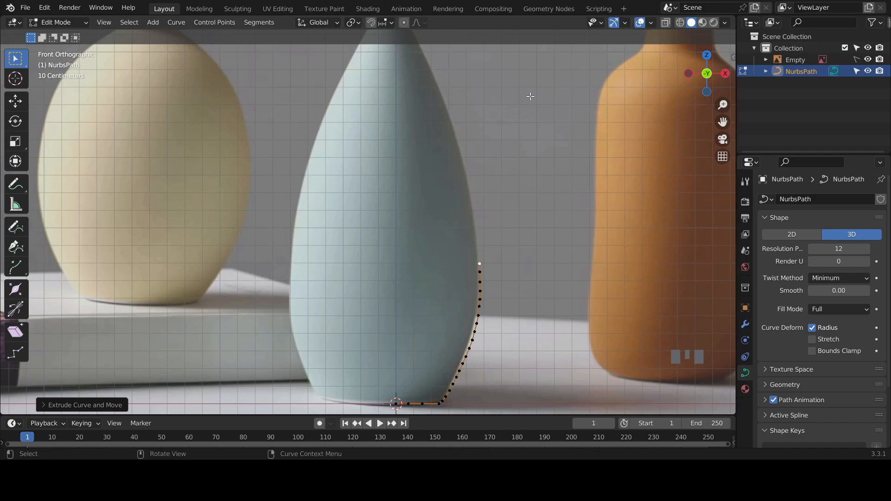
# Extrude further segments above the vase's widest part, following the right outline as it begins curving inward.
pyautogui.press('e')
pyautogui.keyDown('shift'); pyautogui.click(520, 110); pyautogui.keyUp('shift')
pyautogui.press('e')
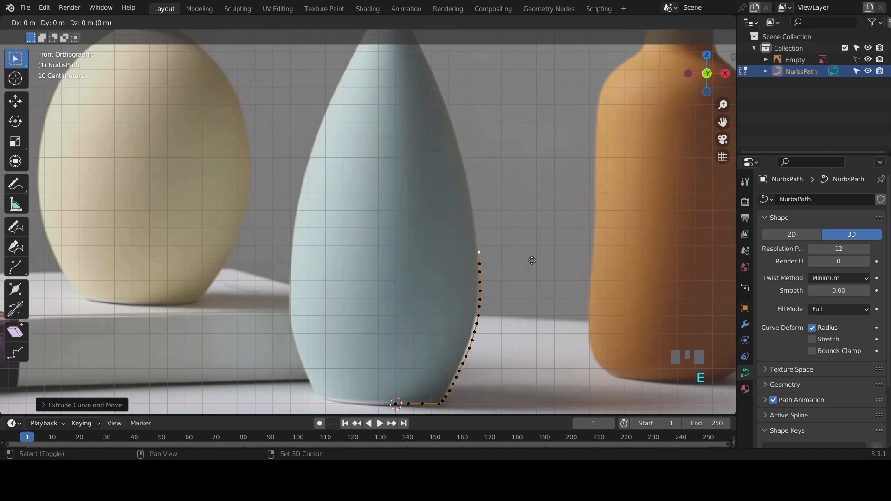
pyautogui.keyDown('shift'); pyautogui.click(526, 161); pyautogui.keyUp('shift')
pyautogui.press('e')
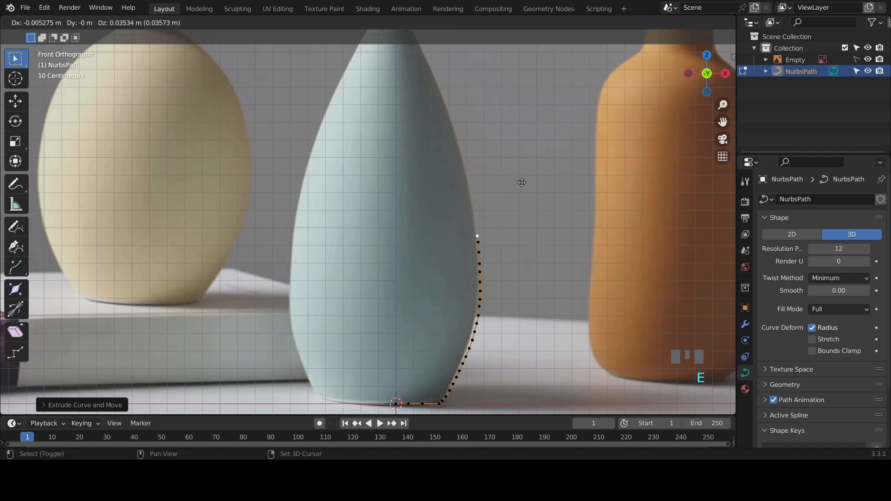
pyautogui.keyDown('shift'); pyautogui.click(520, 148); pyautogui.keyUp('shift')
pyautogui.press('e')
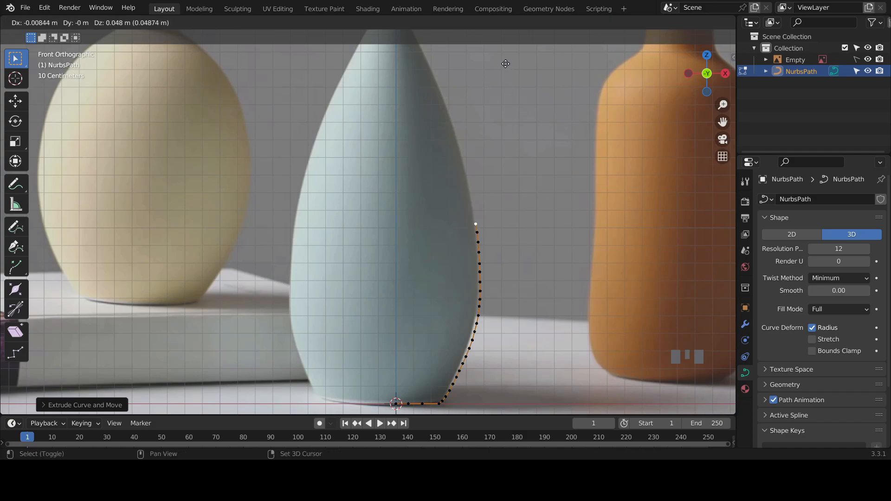
pyautogui.keyDown('shift'); pyautogui.click(505, 63); pyautogui.keyUp('shift')
pyautogui.press('e')
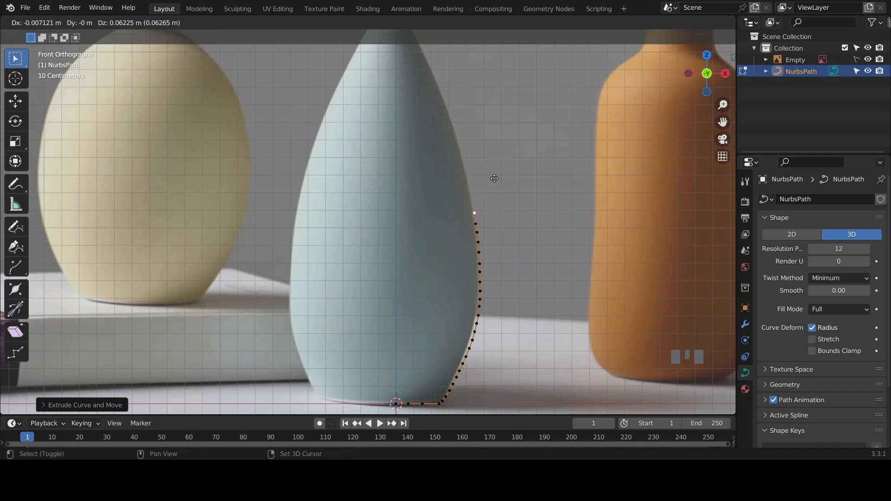
pyautogui.keyDown('shift'); pyautogui.click(494, 179); pyautogui.keyUp('shift')
pyautogui.press('e')
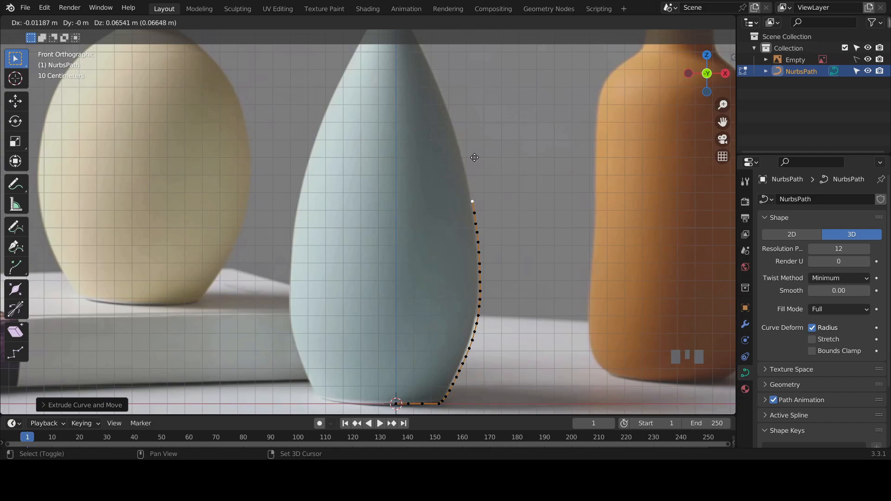
pyautogui.keyDown('shift'); pyautogui.click(474, 158); pyautogui.keyUp('shift')
# Trace the blue vase's upper right body with more short extrusions leaning inward along its outline.
pyautogui.keyDown('shift'); pyautogui.moveTo(513, 181); pyautogui.dragTo(522, 234, button='middle'); pyautogui.keyUp('shift')
pyautogui.press('e')
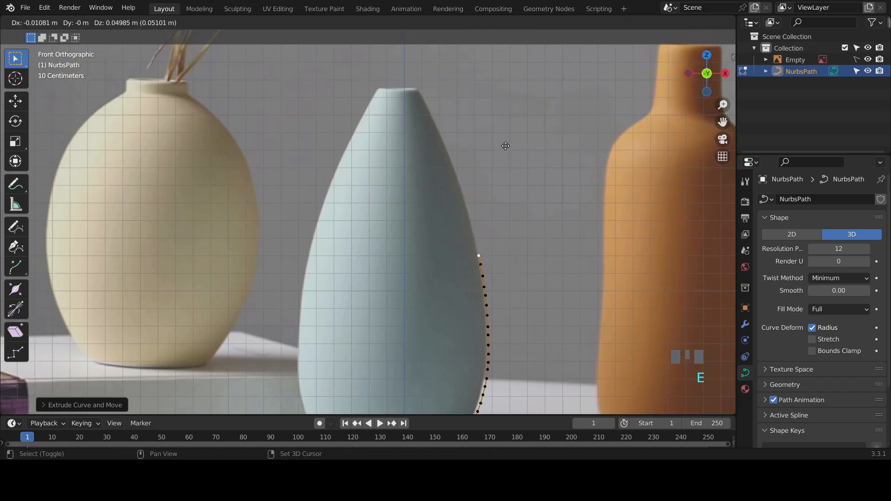
pyautogui.keyDown('shift'); pyautogui.click(502, 135); pyautogui.keyUp('shift')
pyautogui.press('e')
pyautogui.keyDown('shift'); pyautogui.click(508, 142); pyautogui.keyUp('shift')
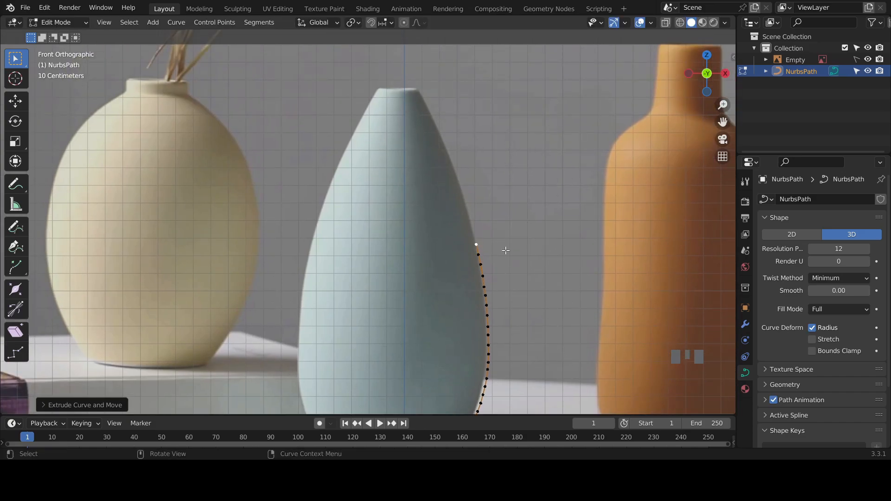
pyautogui.press('e')
pyautogui.keyDown('shift'); pyautogui.click(478, 146); pyautogui.keyUp('shift')
pyautogui.press('e')
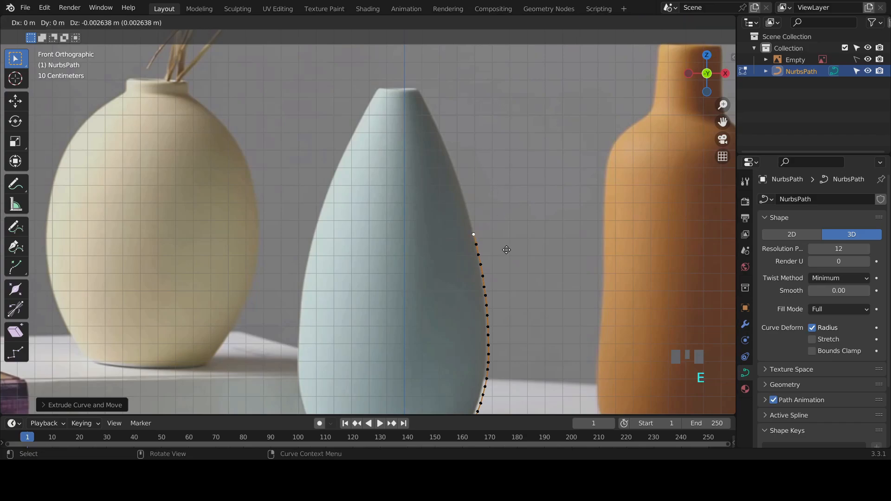
pyautogui.keyDown('shift'); pyautogui.click(474, 147); pyautogui.keyUp('shift')
pyautogui.press('e')
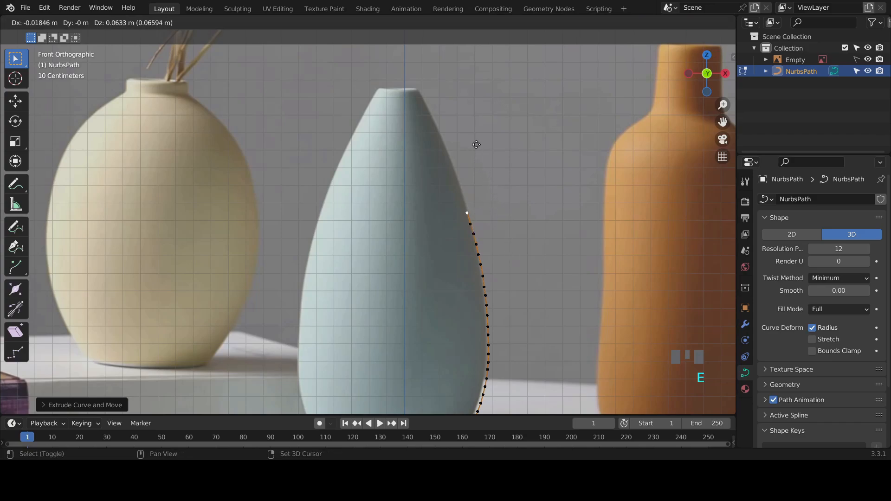
pyautogui.keyDown('shift'); pyautogui.click(472, 137); pyautogui.keyUp('shift')
pyautogui.press('e')
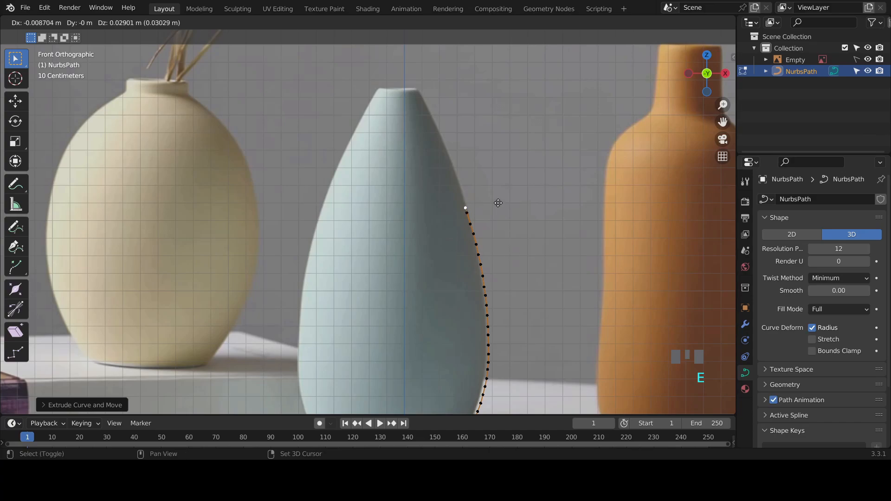
pyautogui.click(487, 157)
pyautogui.press('e')
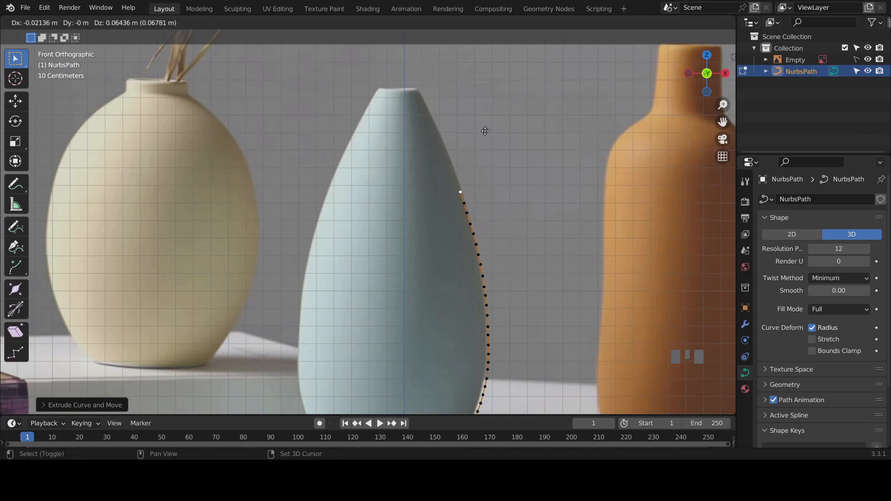
pyautogui.click(485, 134)
pyautogui.press('e')
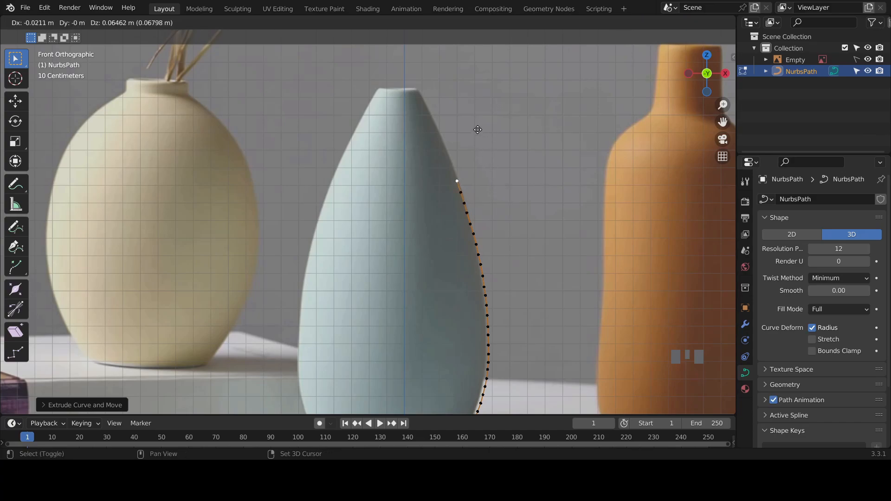
pyautogui.keyDown('shift'); pyautogui.click(478, 130); pyautogui.keyUp('shift')
pyautogui.press('e')
pyautogui.click(470, 151)
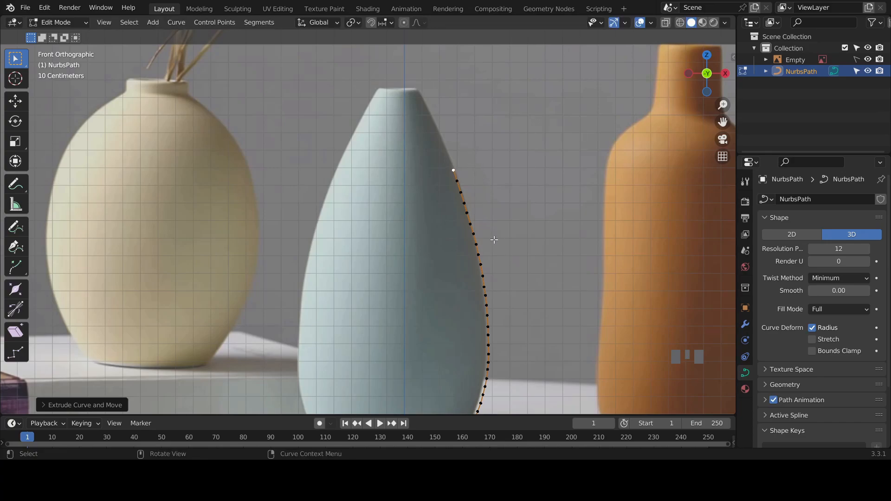
# Extrude the last segments along the tapering neck and finish the profile at the right edge of the vase's rim.
pyautogui.press('e')
pyautogui.click(488, 220)
pyautogui.press('e')
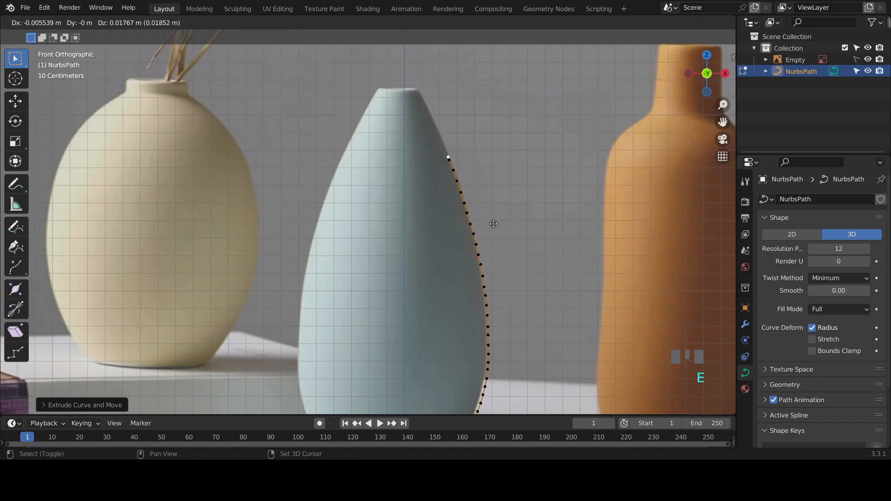
pyautogui.click(466, 154)
pyautogui.press('e')
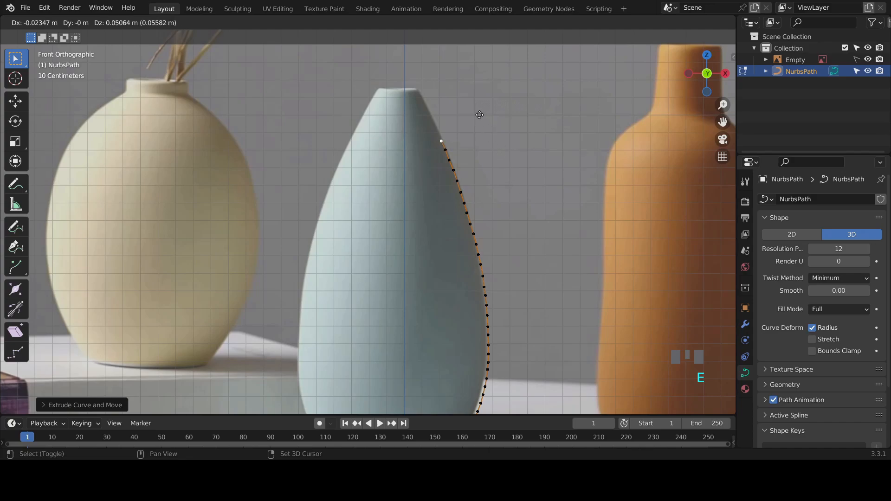
pyautogui.click(476, 106)
pyautogui.press('e')
pyautogui.click(464, 92)
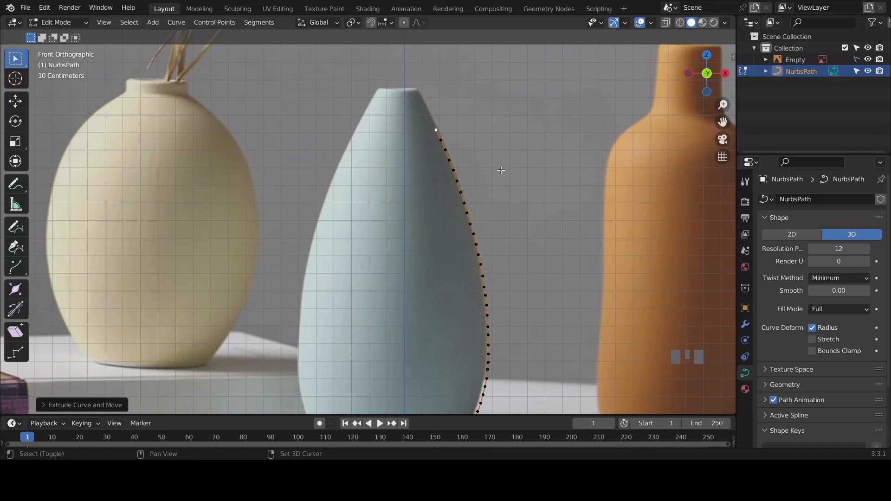
pyautogui.press('e')
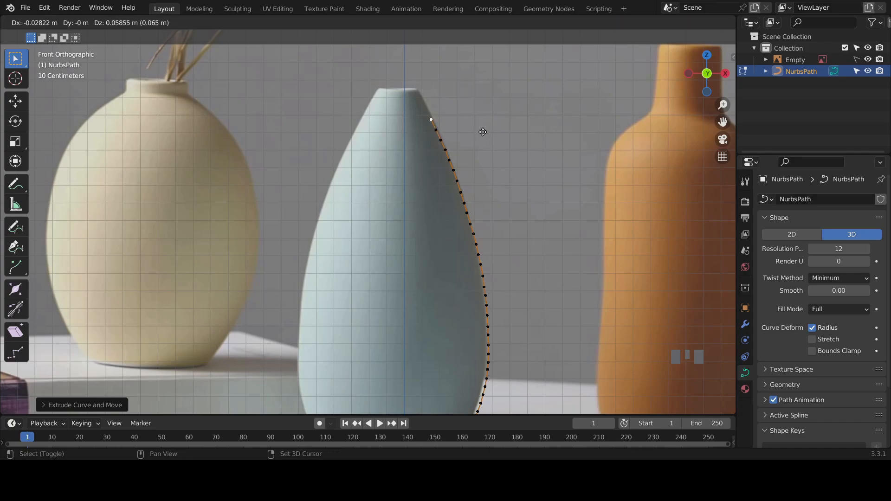
pyautogui.click(478, 122)
pyautogui.press('e')
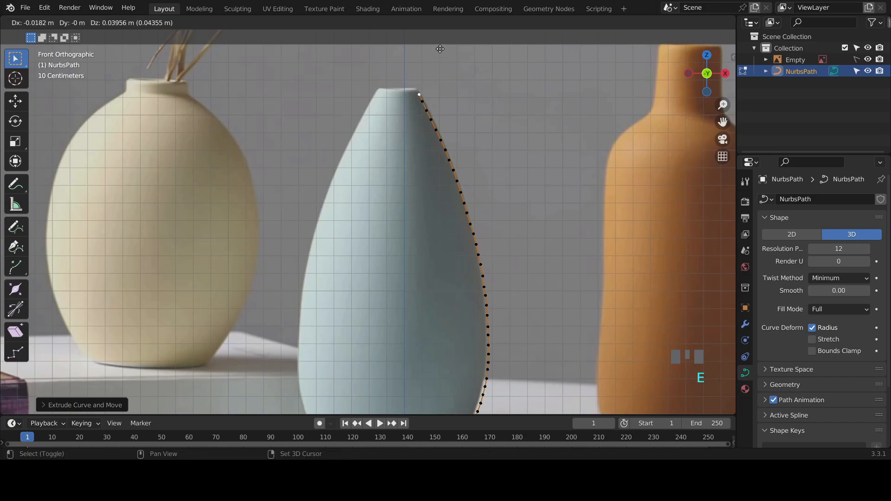
pyautogui.click(472, 105)
pyautogui.press('e')
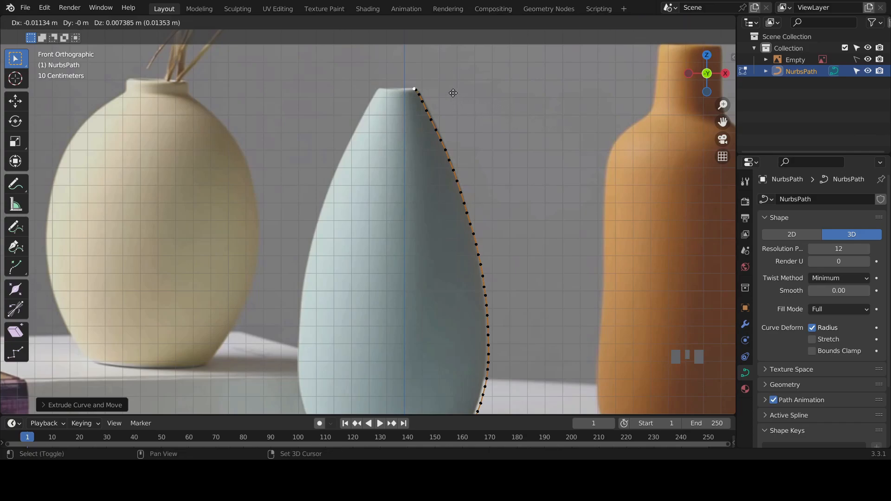
pyautogui.click(453, 93)
# Return to Object Mode and add a Screw modifier to the traced profile curve to revolve it into a vase.
pyautogui.scroll(-3, 512, 204)
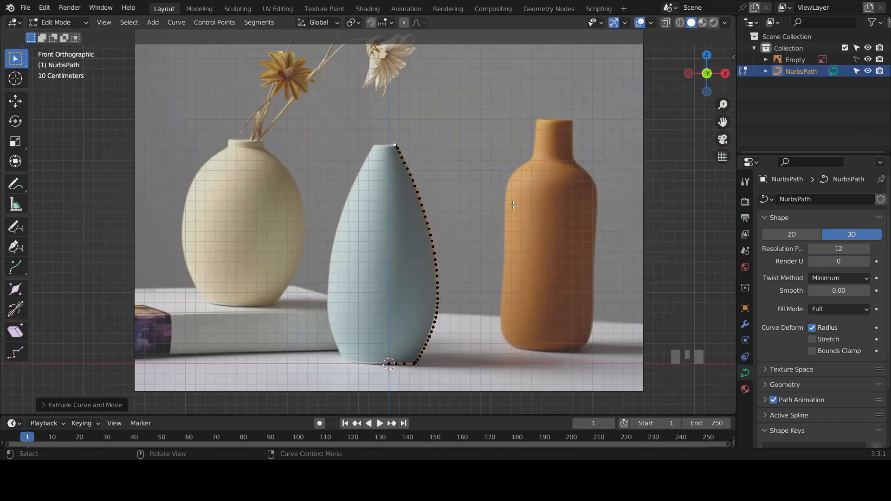
pyautogui.press('Tab')
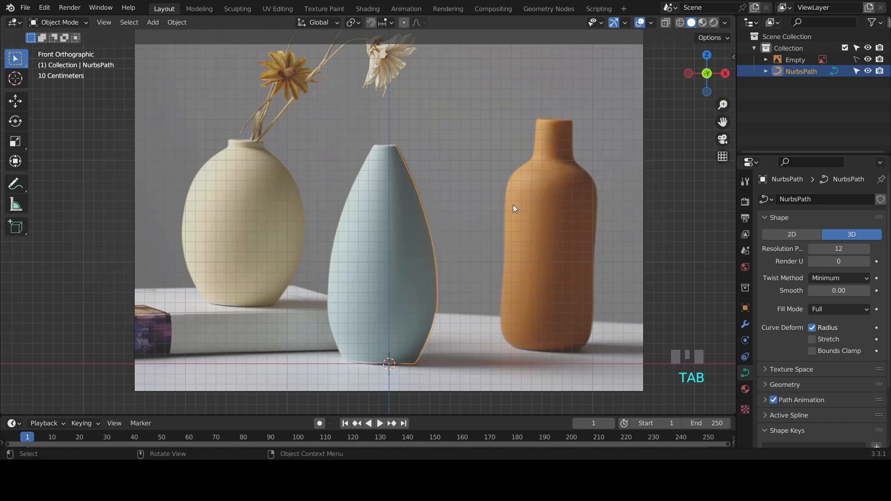
pyautogui.click(745, 324)
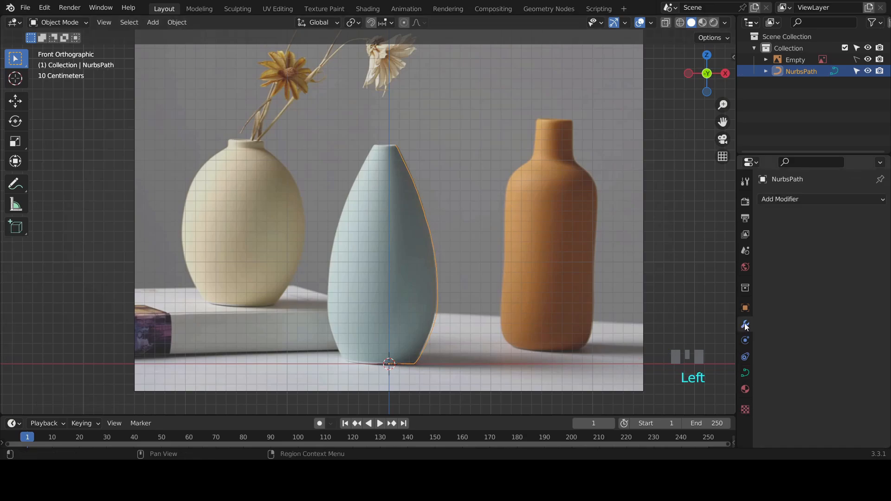
pyautogui.click(788, 199)
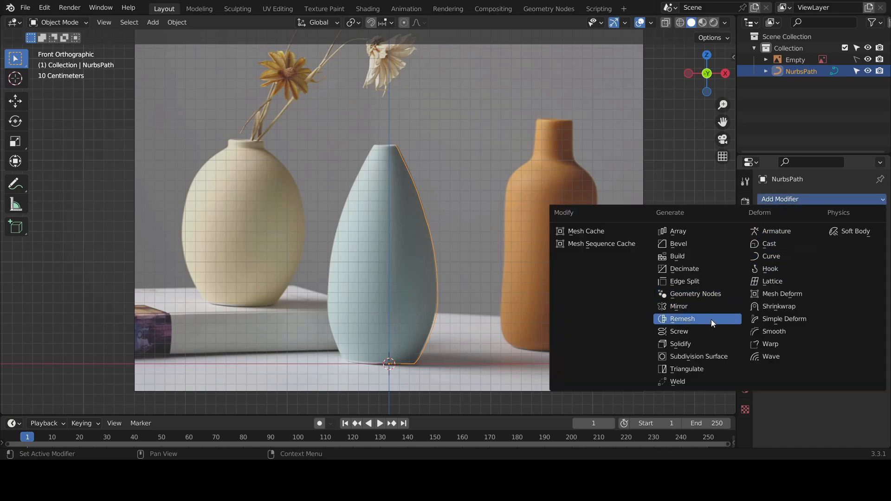
pyautogui.click(689, 330)
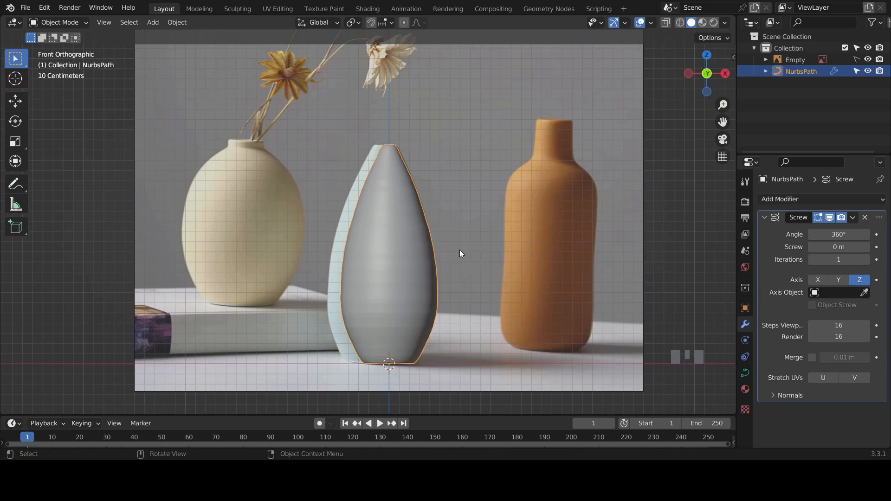
# Inspect the revolved vase from several angles, hiding the reference image temporarily.
pyautogui.moveTo(460, 247); pyautogui.dragTo(405, 303, button='middle')
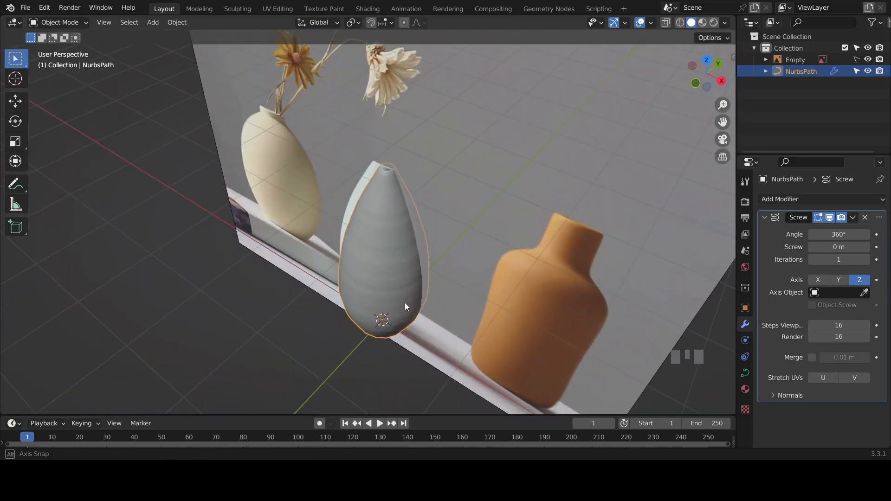
pyautogui.click(867, 59)
pyautogui.moveTo(647, 139)
pyautogui.mouseDown(button='middle')
pyautogui.moveTo(547, 222)
pyautogui.moveTo(402, 260)
pyautogui.moveTo(342, 252)
pyautogui.moveTo(488, 189)
pyautogui.moveTo(580, 162)
pyautogui.moveTo(640, 161)
pyautogui.moveTo(568, 164)
pyautogui.mouseUp(button='middle')
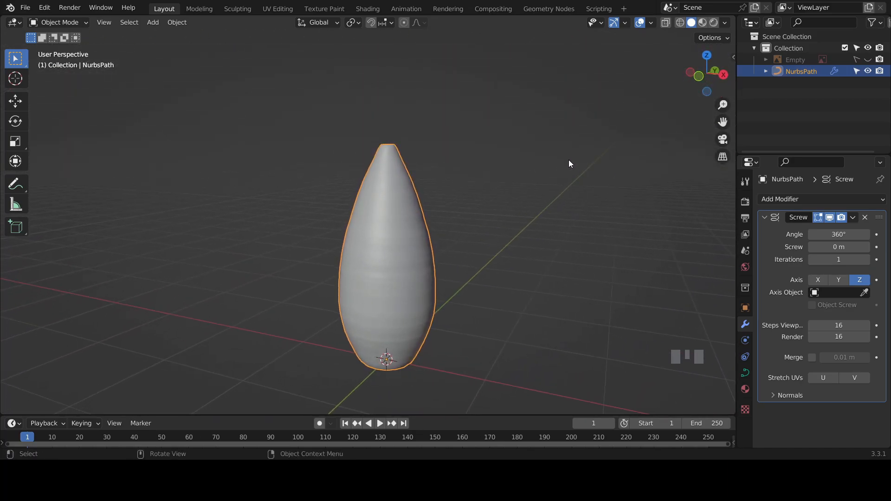
pyautogui.click(867, 59)
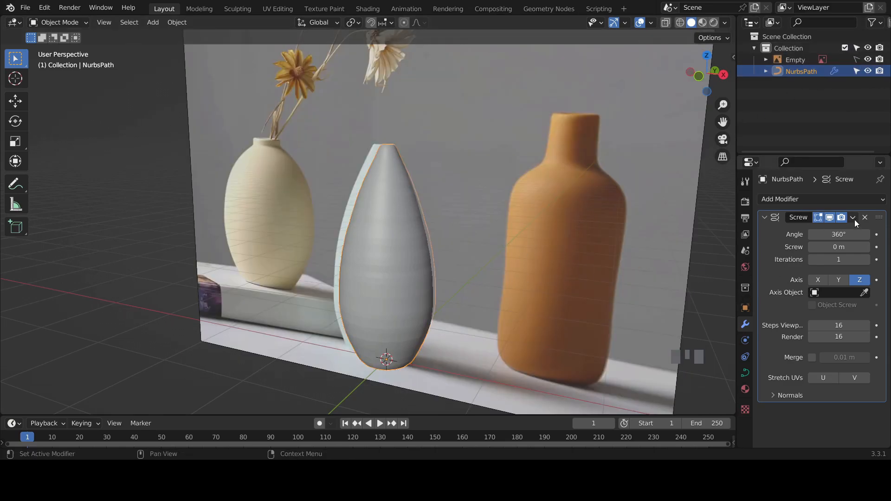
# Add a Subdivision Surface modifier to the vase and set its viewport level to 2.
pyautogui.click(789, 198)
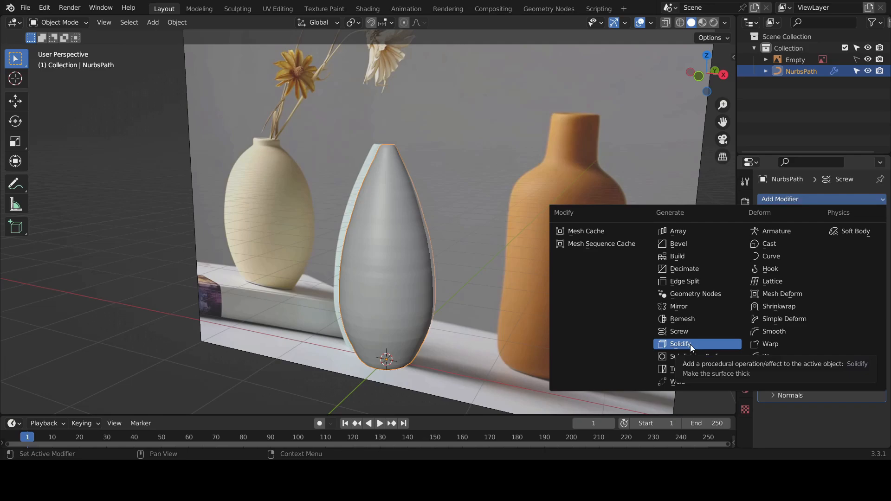
pyautogui.click(684, 355)
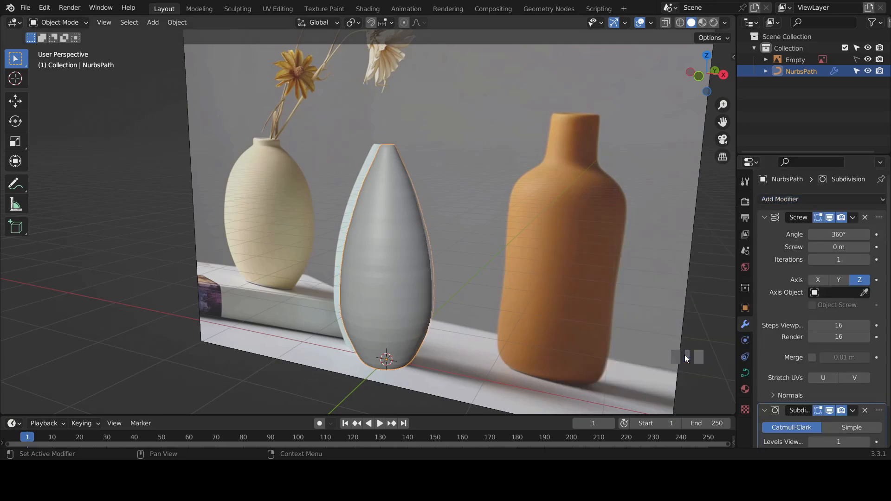
pyautogui.scroll(-5, 772, 310)
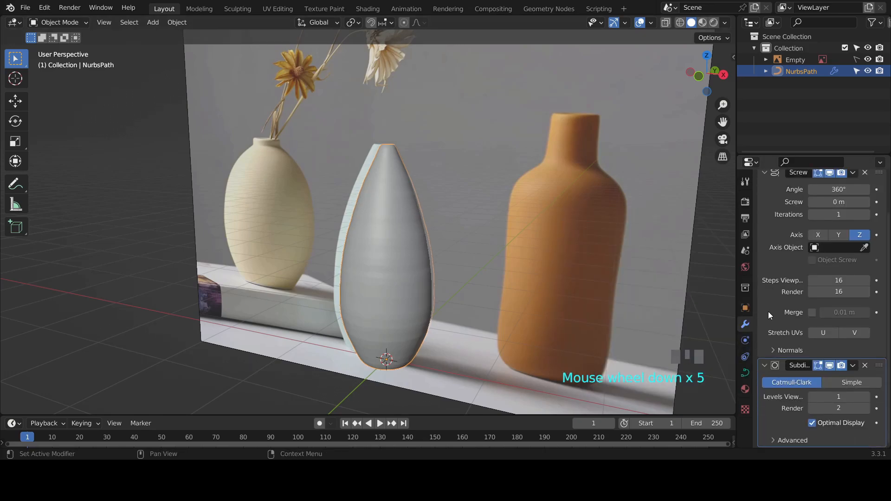
pyautogui.click(865, 398)
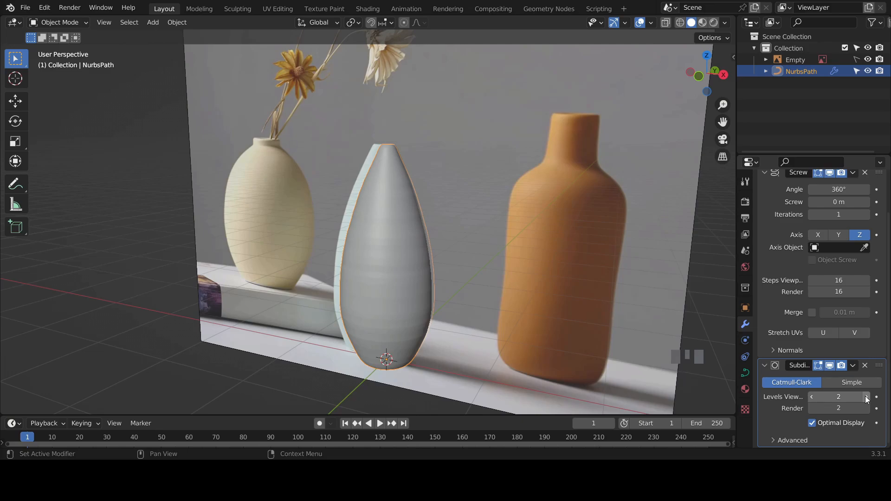
pyautogui.click(763, 365)
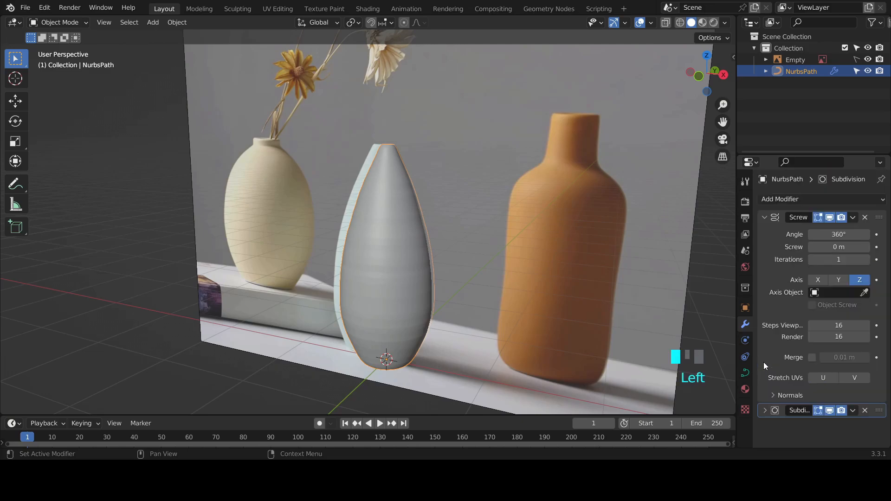
# Add a Solidify modifier to the vase with Even Thickness enabled and a thickness of 0.02 m.
pyautogui.click(817, 200)
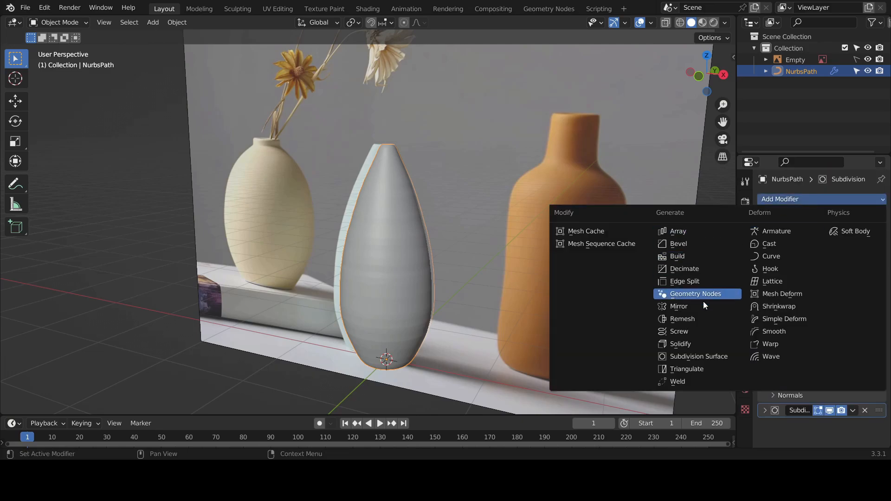
pyautogui.click(697, 344)
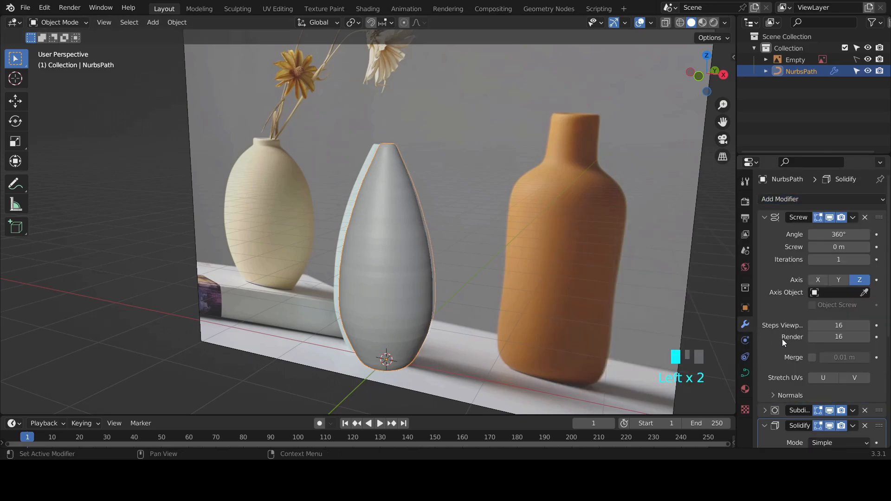
pyautogui.scroll(-1, 801, 334)
pyautogui.scroll(-6, 801, 335)
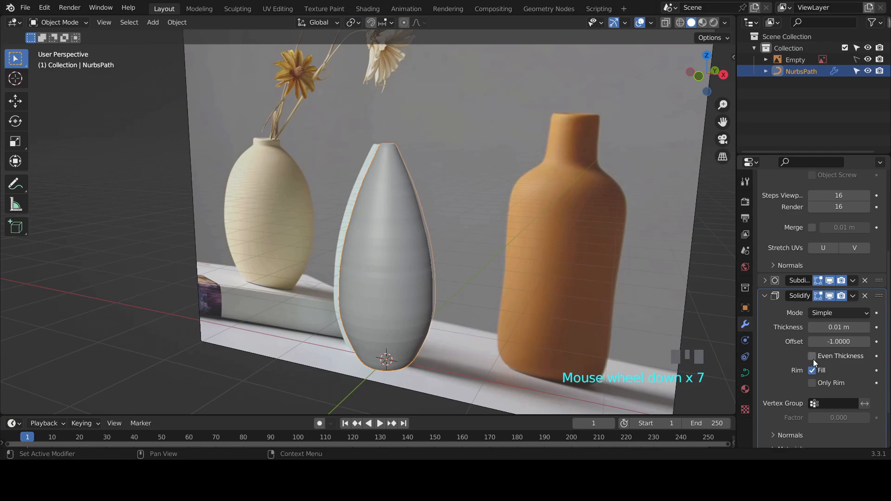
pyautogui.click(812, 356)
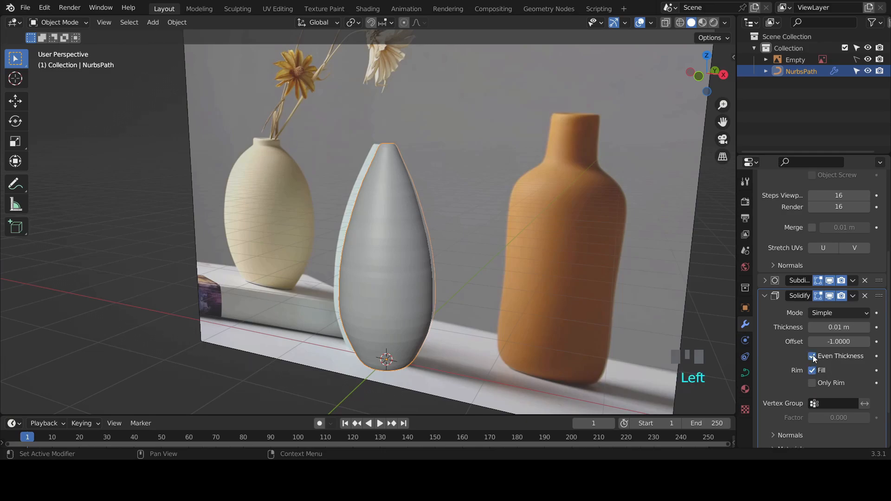
pyautogui.click(865, 328)
# Apply smooth shading to the vase curve object.
pyautogui.moveTo(447, 229); pyautogui.dragTo(408, 239, button='middle')
pyautogui.rightClick(393, 244)
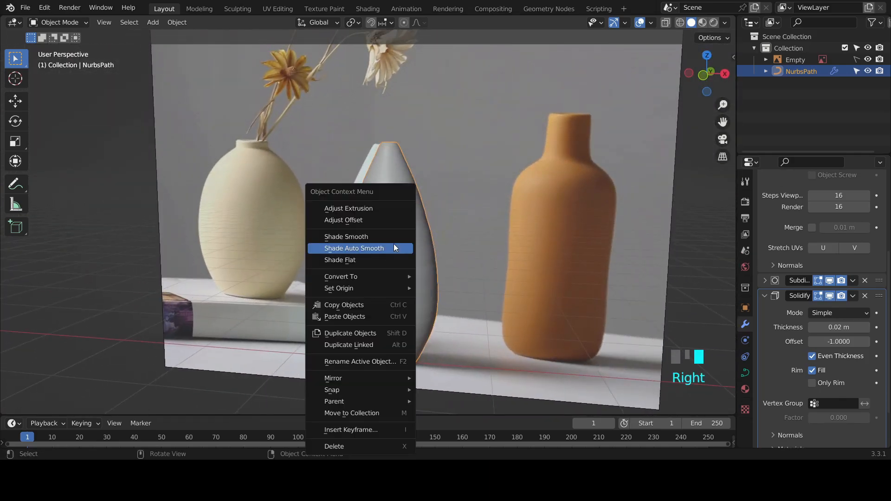
pyautogui.click(370, 235)
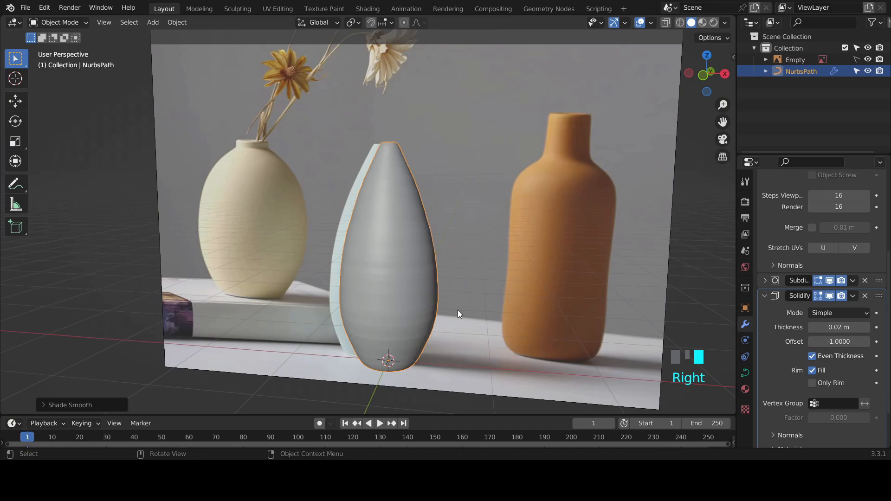
# Convert the vase from a curve to a mesh and apply smooth shading to the mesh.
pyautogui.moveTo(455, 304); pyautogui.dragTo(497, 287, button='middle')
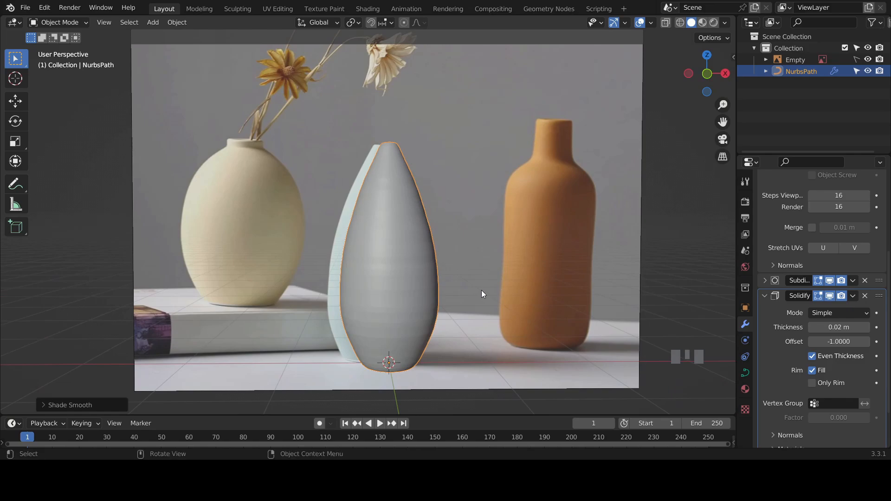
pyautogui.rightClick(389, 239)
pyautogui.moveTo(397, 277)
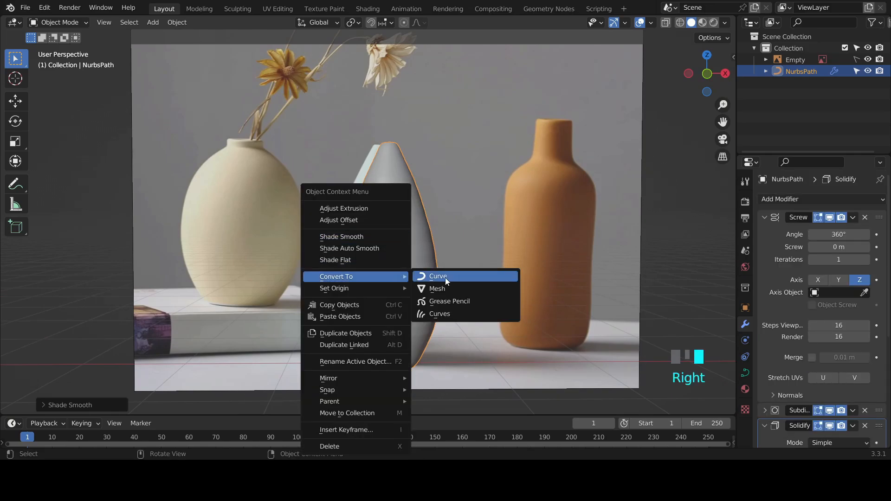
pyautogui.click(449, 290)
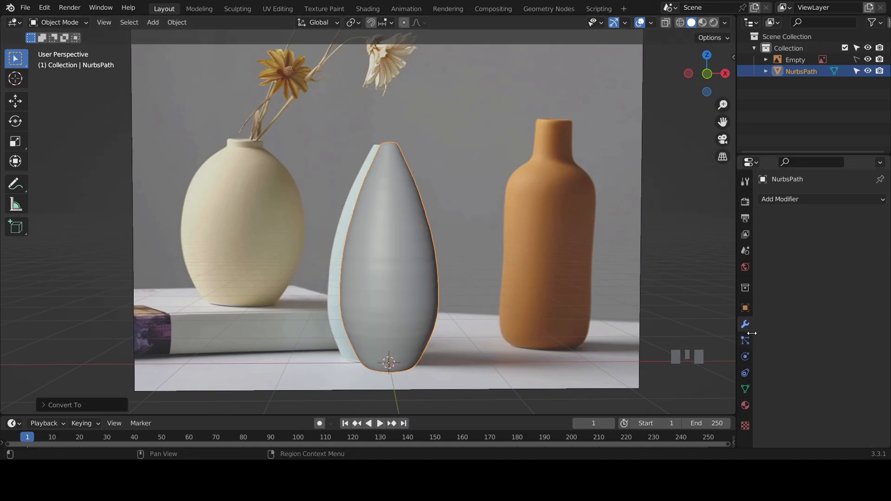
pyautogui.rightClick(402, 272)
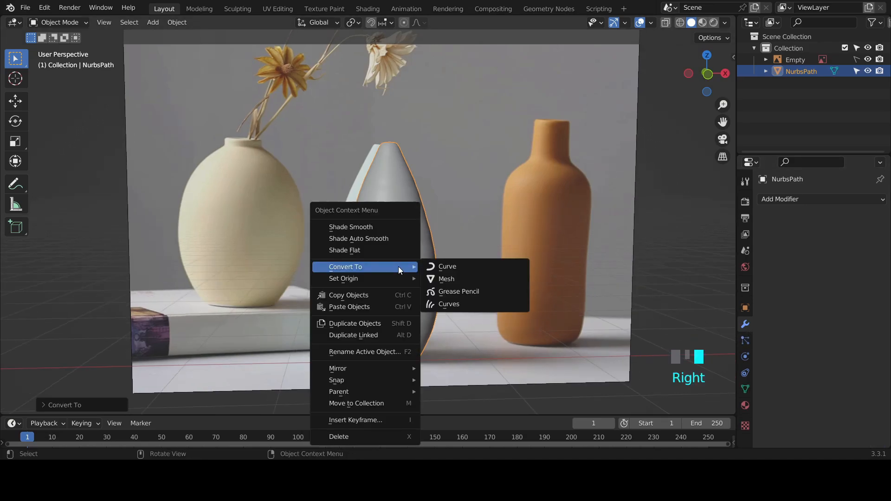
pyautogui.click(369, 230)
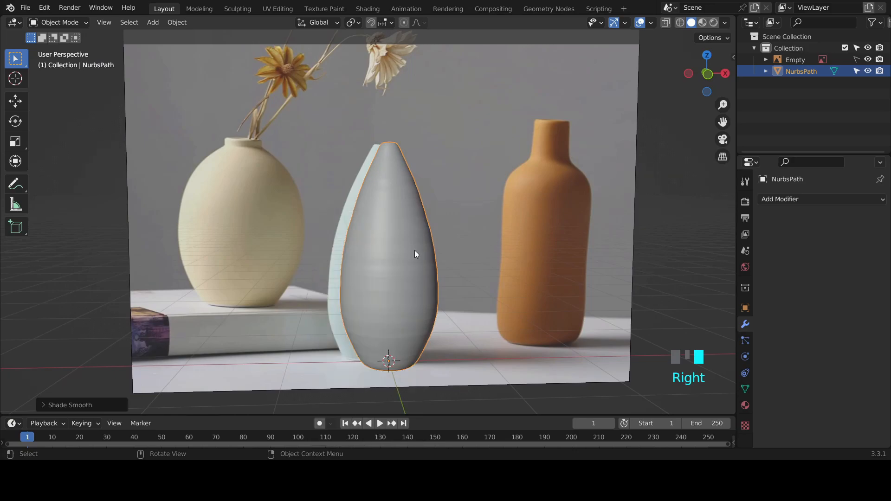
# Scale the vase mesh slightly wider along the global X axis.
pyautogui.scroll(1, 427, 264)
pyautogui.press('s')
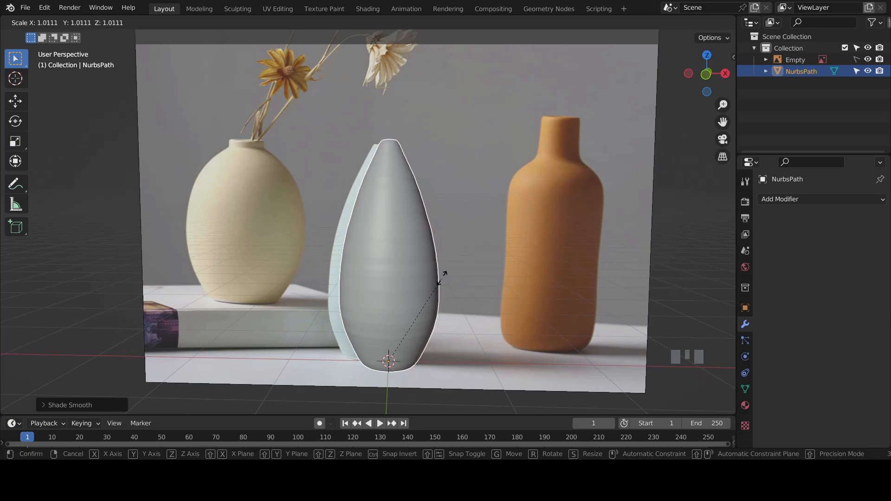
pyautogui.press('x')
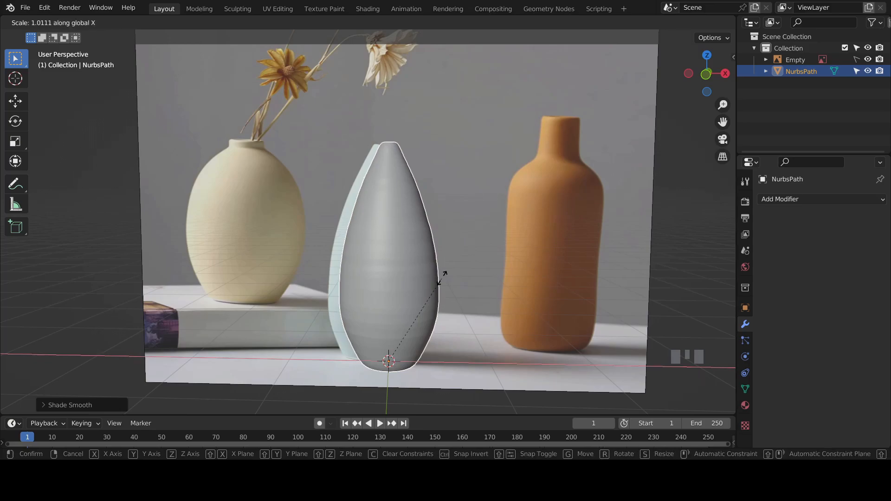
pyautogui.click(472, 296)
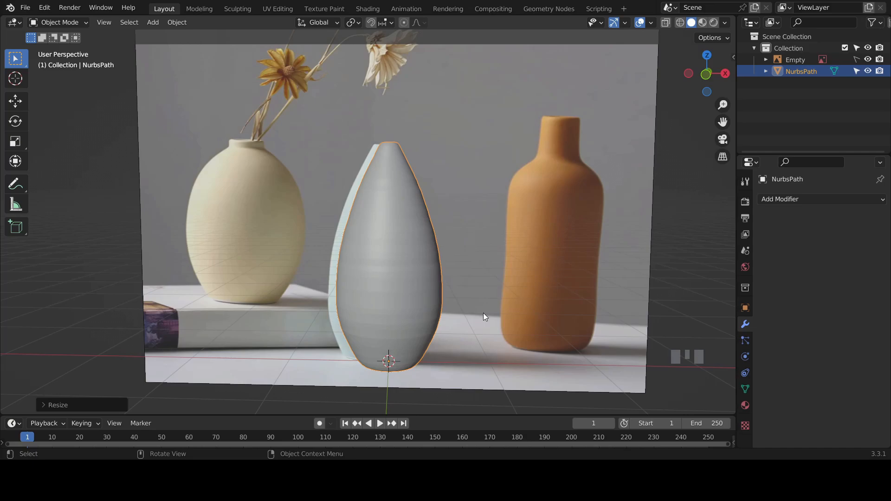
# Make the finished vase mesh unselectable and hide it, leaving only the reference image displayed.
pyautogui.click(856, 71)
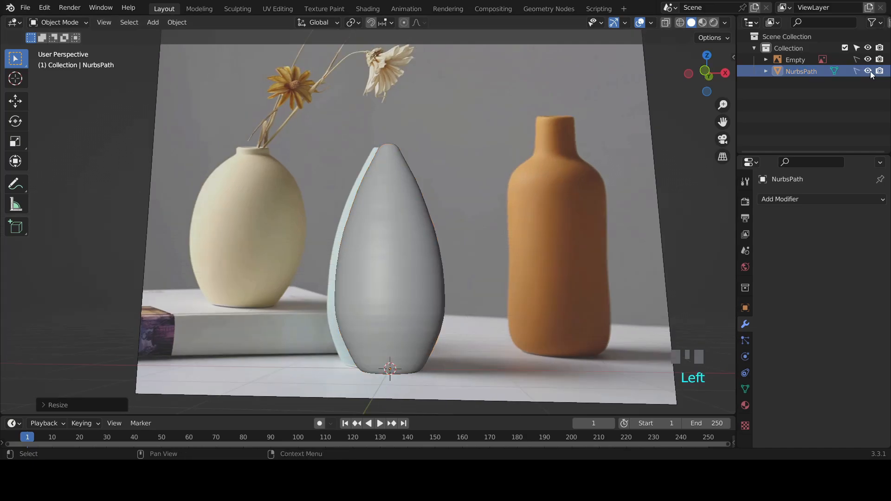
pyautogui.click(867, 71)
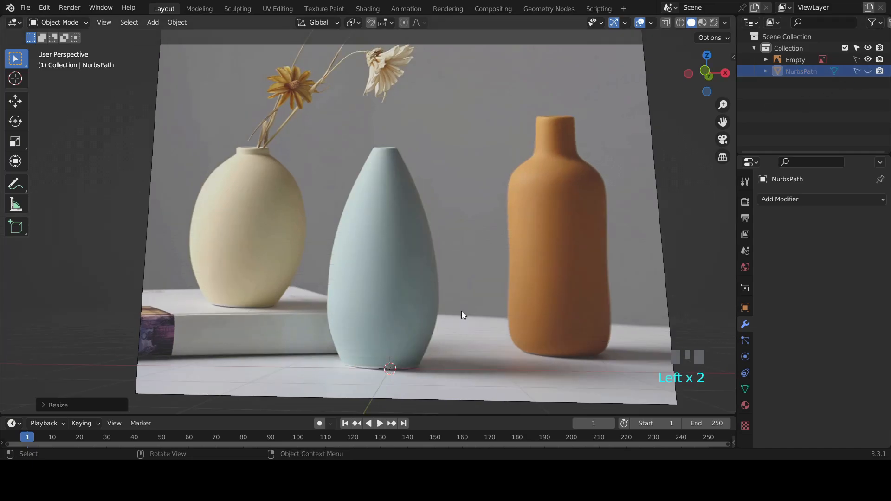
pyautogui.press('KP_1')
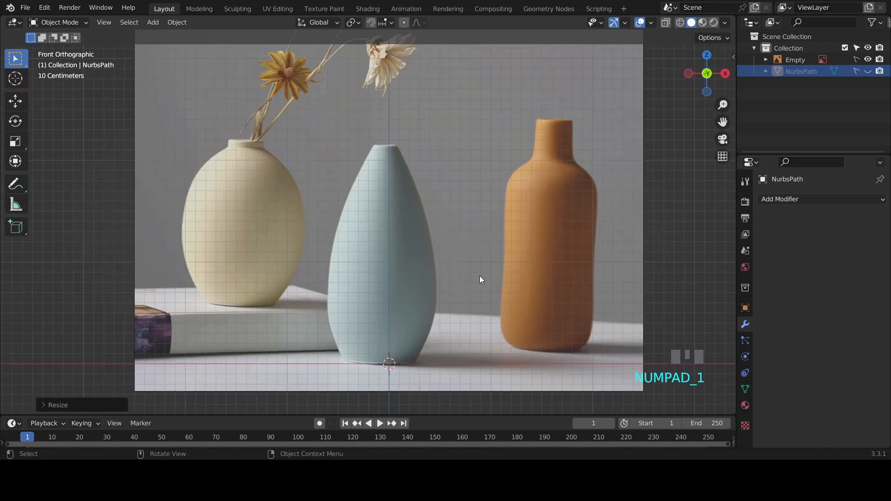
pyautogui.click(475, 293)
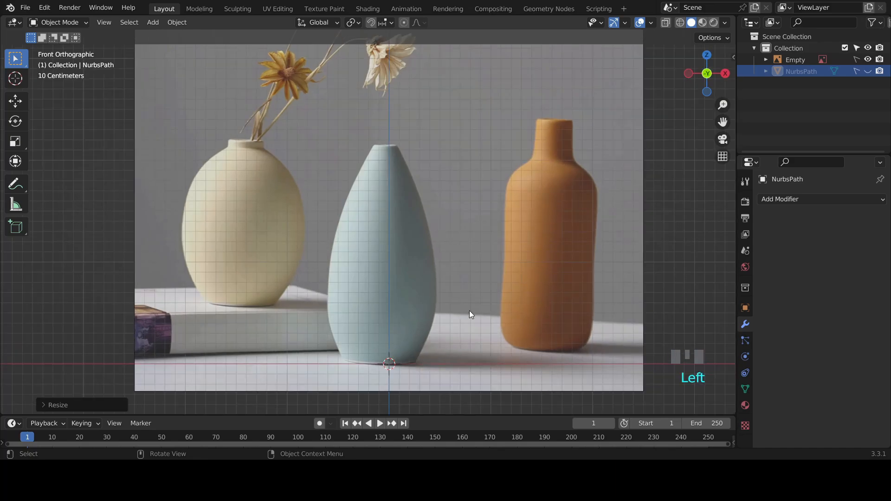
# Make the reference image selectable and move it to about X -1.545 m, Z 1.737 m, placing the orange bottle's base at the origin.
pyautogui.click(855, 59)
pyautogui.click(524, 127)
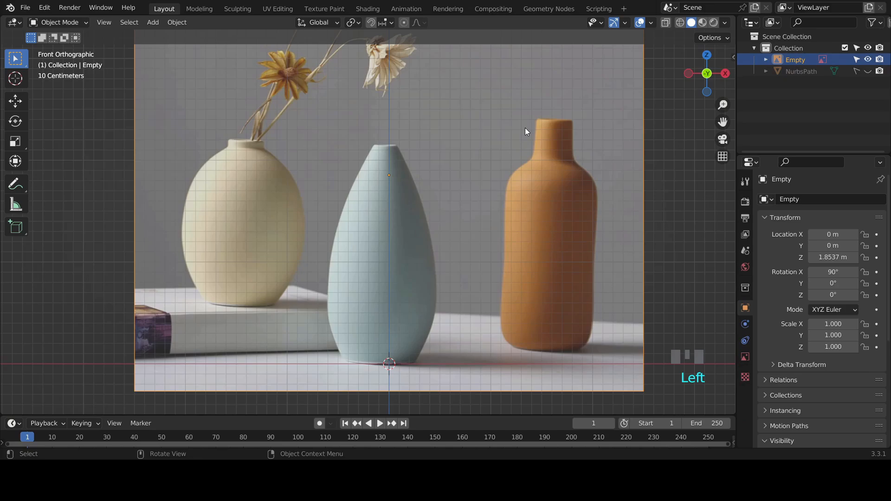
pyautogui.press('g')
pyautogui.press('x')
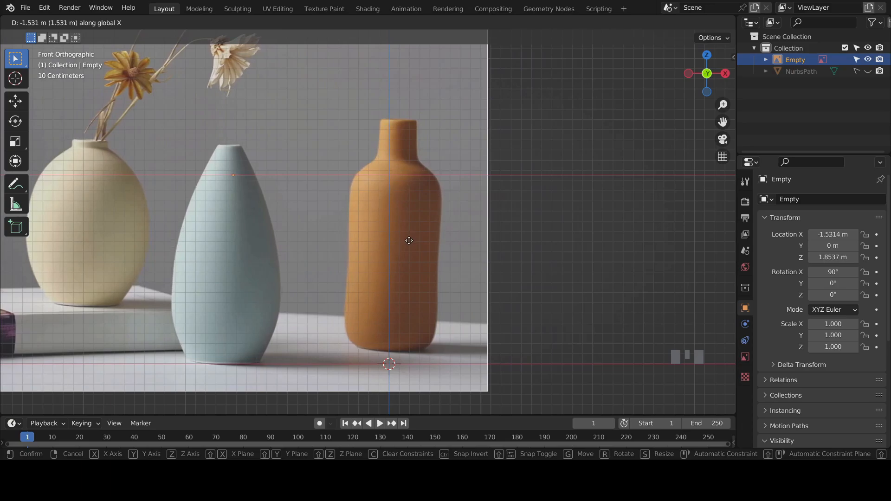
pyautogui.click(408, 245)
pyautogui.press('g')
pyautogui.press('z')
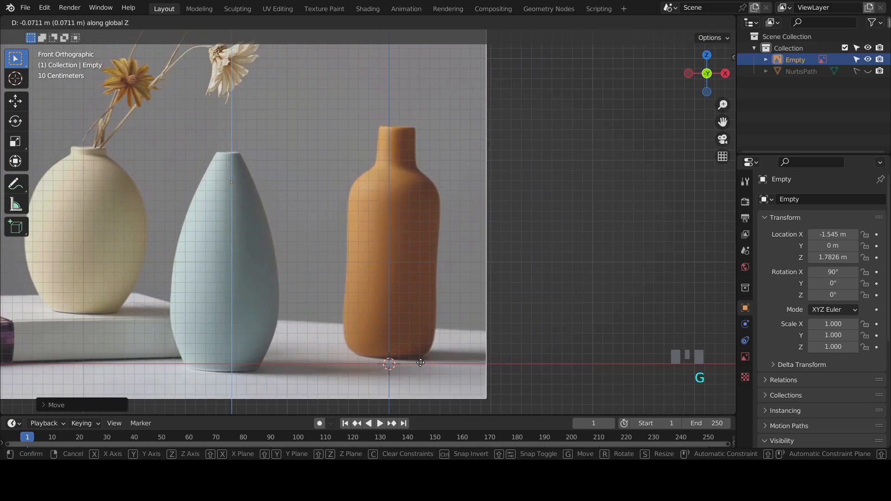
pyautogui.click(418, 408)
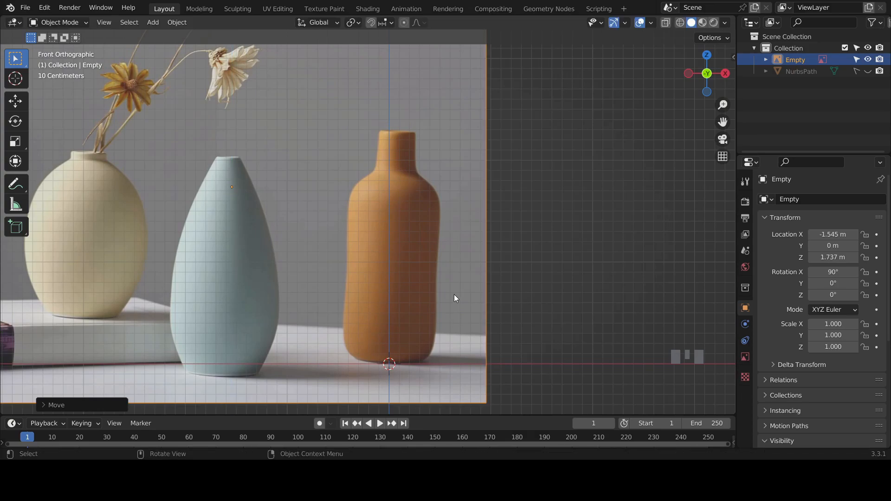
# Rotate the reference image about -1.43° around the Y axis so the orange bottle stands upright.
pyautogui.press('r')
pyautogui.press('y')
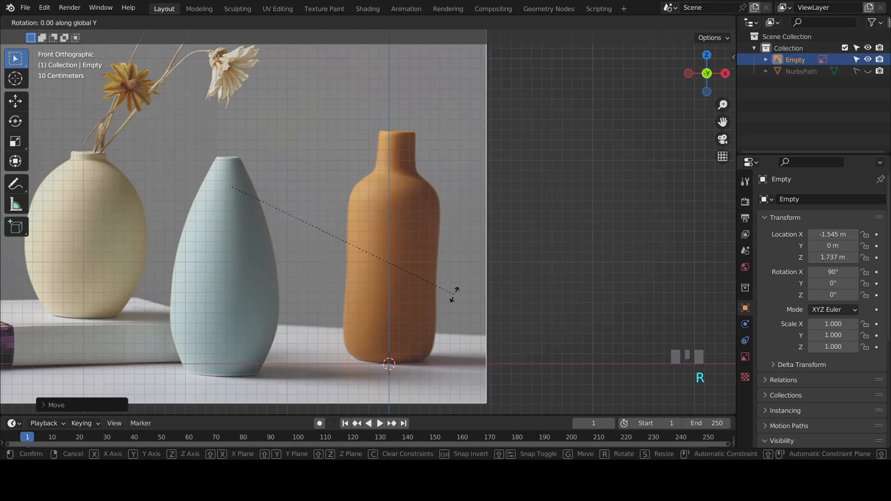
pyautogui.click(457, 222)
# Move the rotated image to about X -1.592 m, Z 1.694 m, re-centring the orange bottle over the origin.
pyautogui.press('g')
pyautogui.press('z')
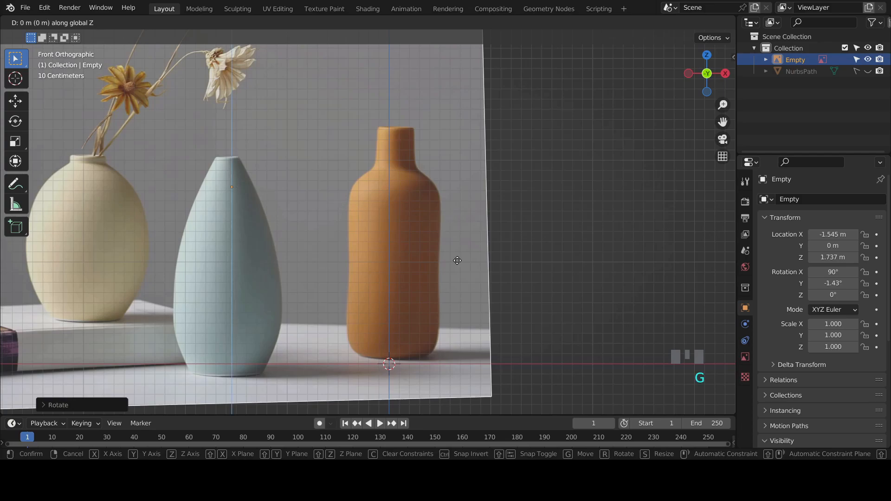
pyautogui.click(438, 300)
pyautogui.press('g')
pyautogui.press('x')
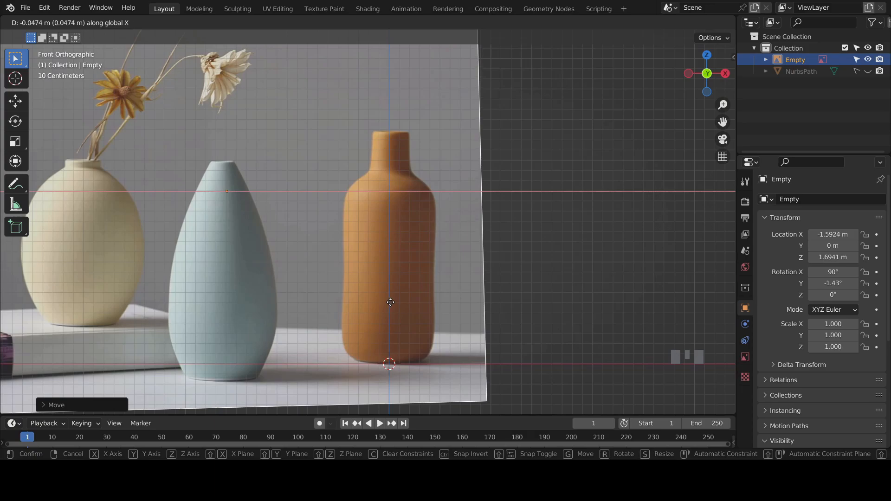
pyautogui.click(391, 302)
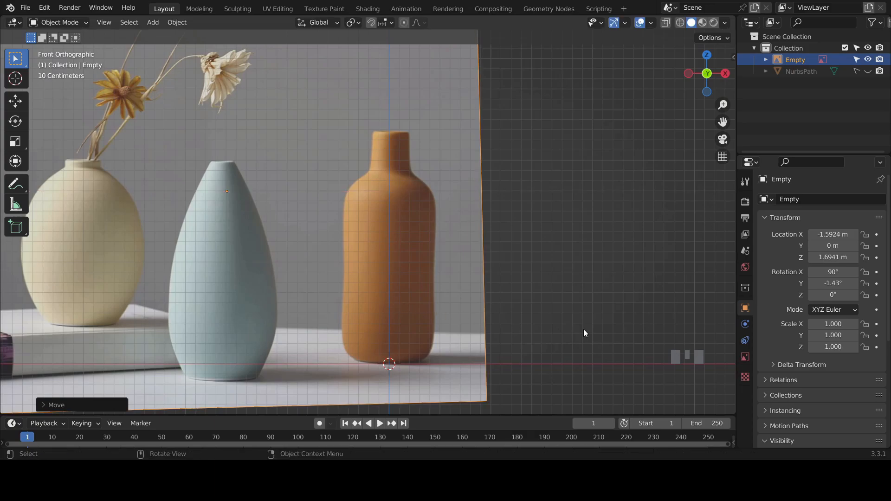
# Make the reference image unselectable and add a Path curve at the origin.
pyautogui.click(856, 60)
pyautogui.hotkey('shift', 'a')
pyautogui.moveTo(586, 157)
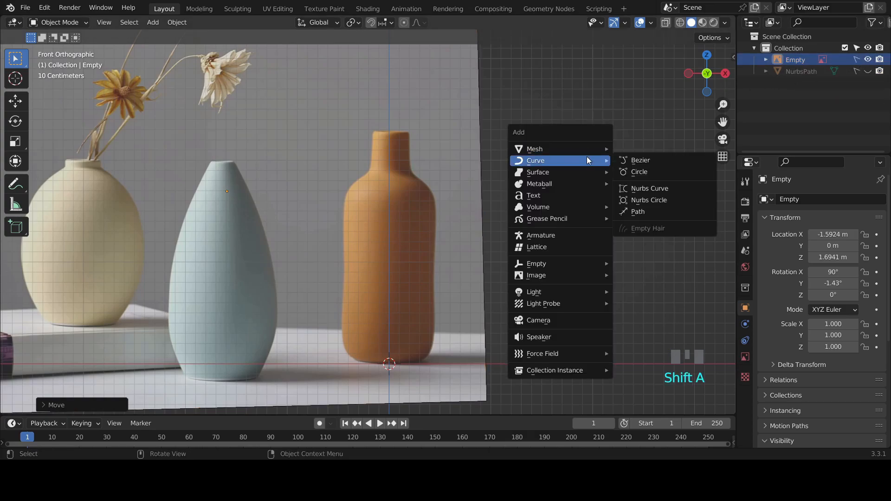
pyautogui.click(647, 212)
# Delete all control points of the new path except the centre one at the orange bottle's base.
pyautogui.press('Tab')
pyautogui.doubleClick(159, 302)
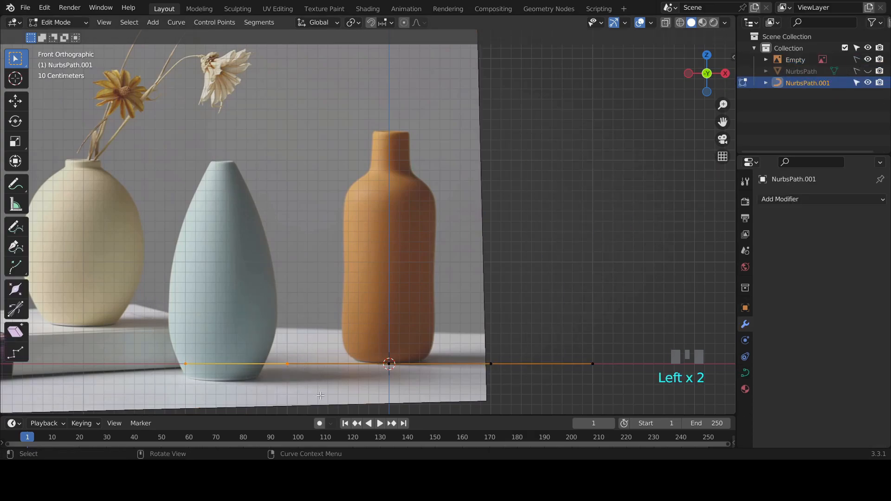
pyautogui.keyDown('shift'); pyautogui.moveTo(483, 302); pyautogui.dragTo(613, 378); pyautogui.keyUp('shift')
pyautogui.press('x')
pyautogui.click(609, 384)
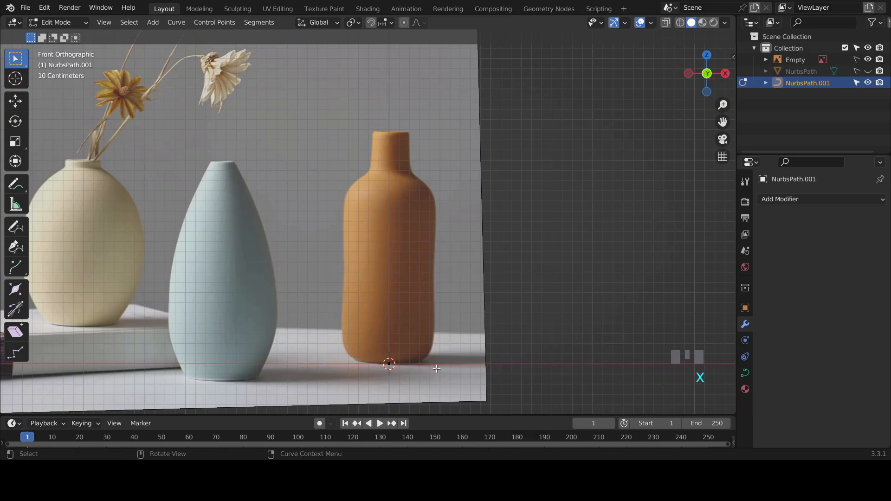
# Extrude points from the centre point outward along the flat underside of the orange bottle.
pyautogui.scroll(2, 464, 325)
pyautogui.keyDown('shift'); pyautogui.moveTo(468, 301); pyautogui.dragTo(445, 308, button='middle'); pyautogui.keyUp('shift')
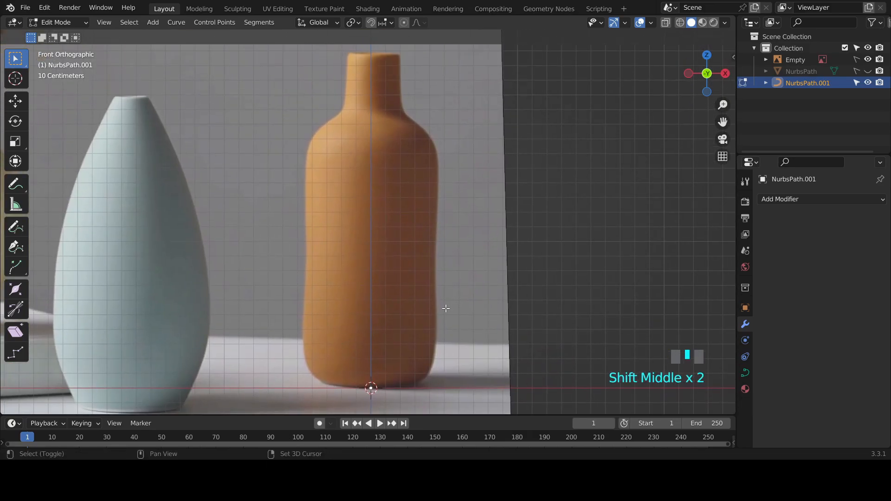
pyautogui.press('e')
pyautogui.click(546, 334)
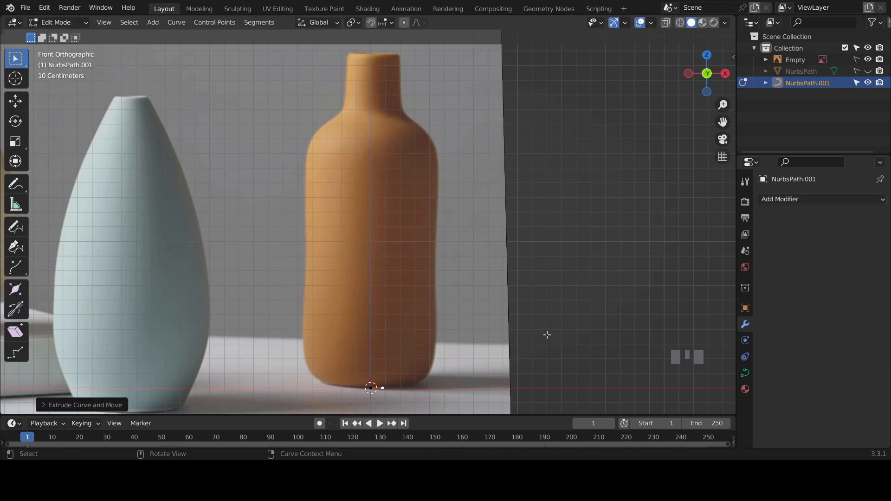
pyautogui.press('e')
pyautogui.click(574, 328)
# Extrude closely spaced points around the lower half of the orange bottle's rounded bottom corner.
pyautogui.press('e')
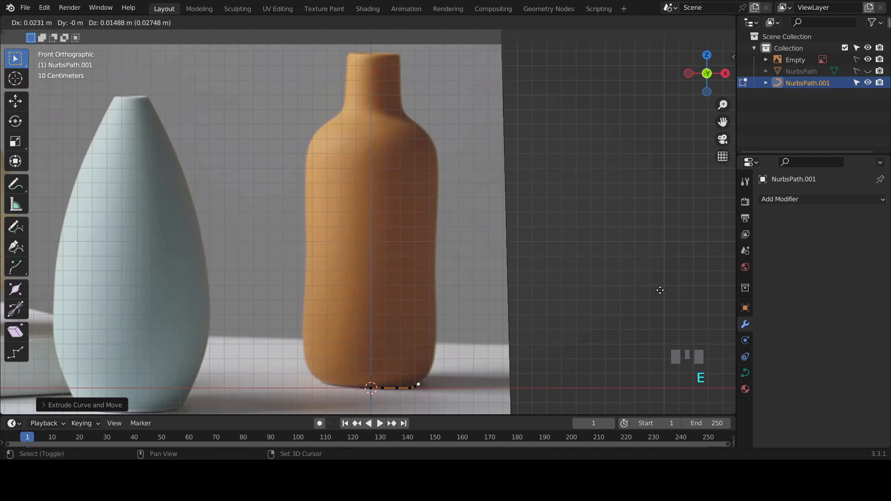
pyautogui.click(564, 263)
pyautogui.press('e')
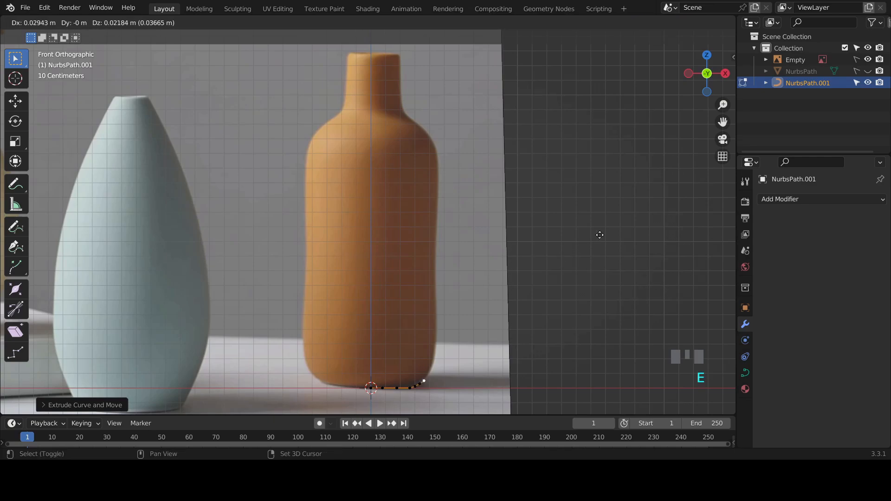
pyautogui.click(603, 232)
pyautogui.press('e')
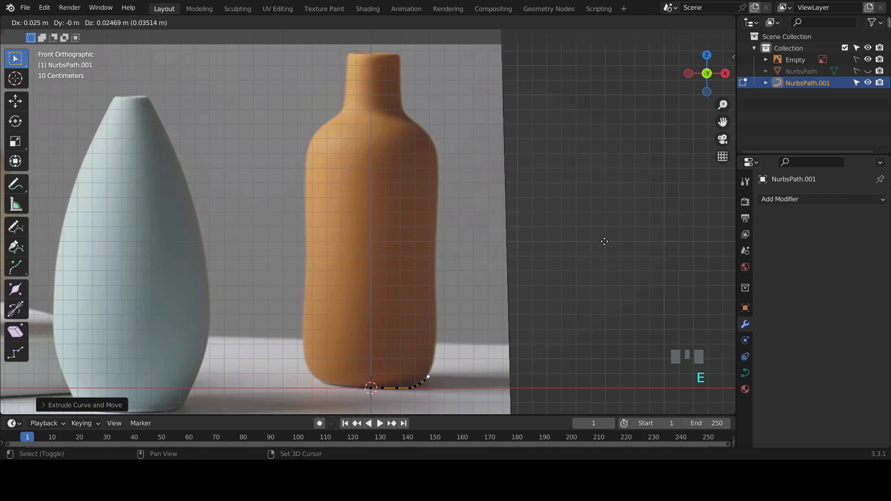
pyautogui.click(604, 241)
pyautogui.press('e')
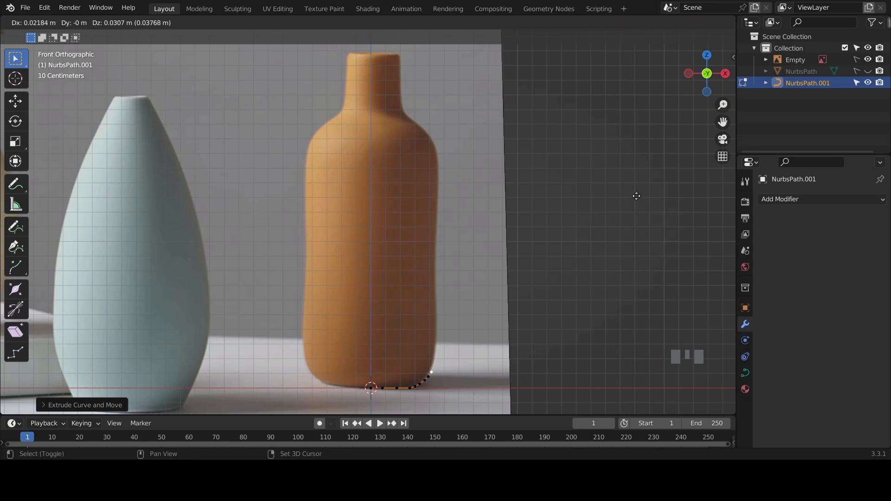
pyautogui.click(636, 196)
# Continue the profile with short extrusions around the upper half of the bottom corner until it meets the side wall.
pyautogui.press('e')
pyautogui.click(533, 268)
pyautogui.press('e')
pyautogui.click(549, 201)
pyautogui.press('e')
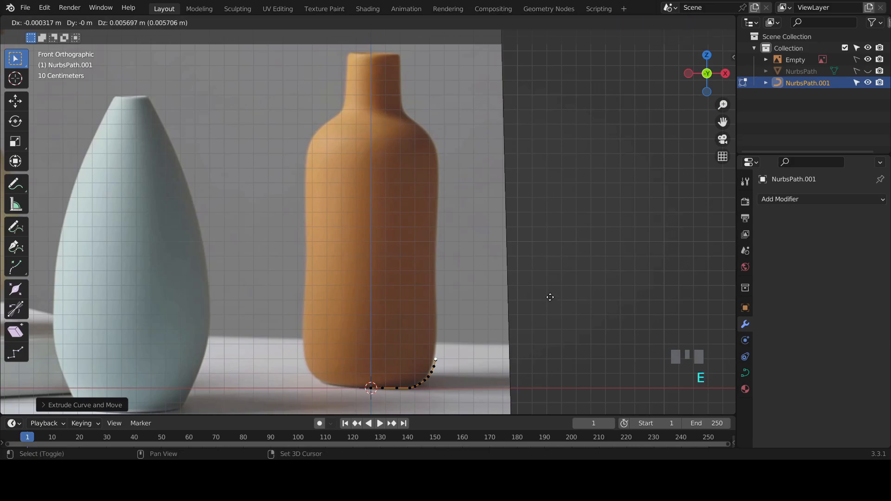
pyautogui.click(557, 237)
pyautogui.press('e')
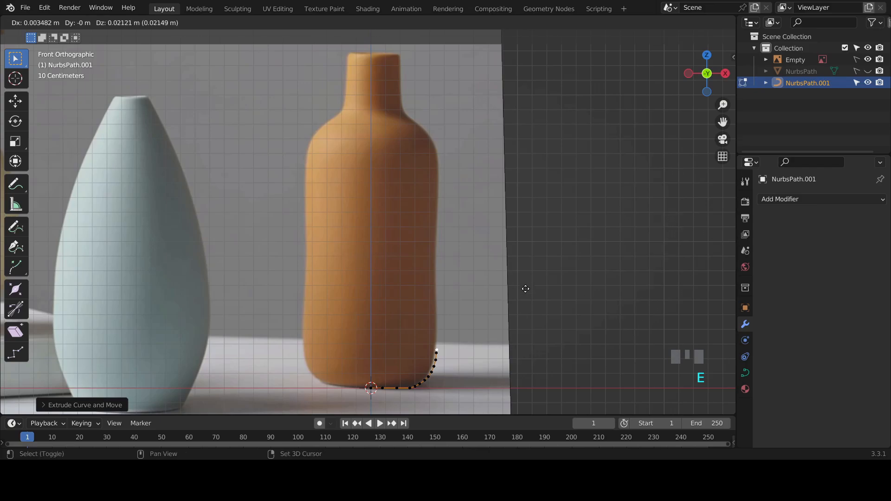
pyautogui.click(526, 259)
pyautogui.press('e')
pyautogui.click(511, 248)
# Extrude the profile straight up along Z in a few long segments, following the bottle's side to the start of the shoulder.
pyautogui.press('e')
pyautogui.press('z')
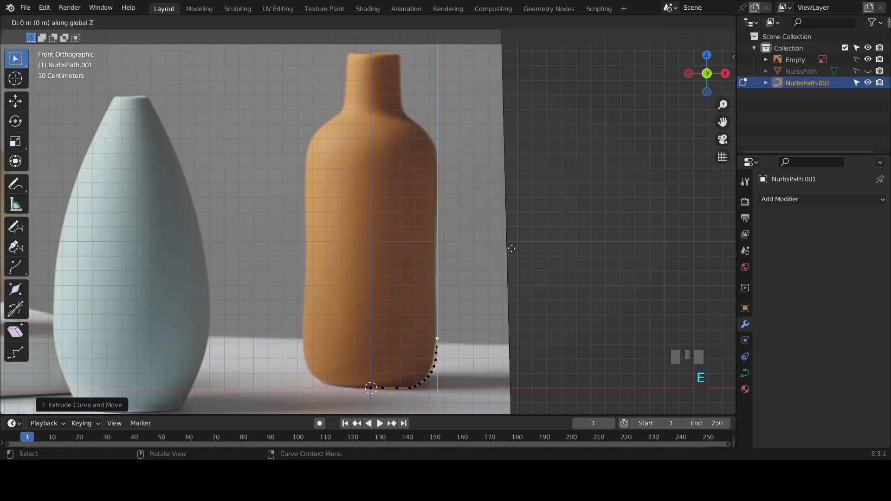
pyautogui.click(492, 178)
pyautogui.press('e')
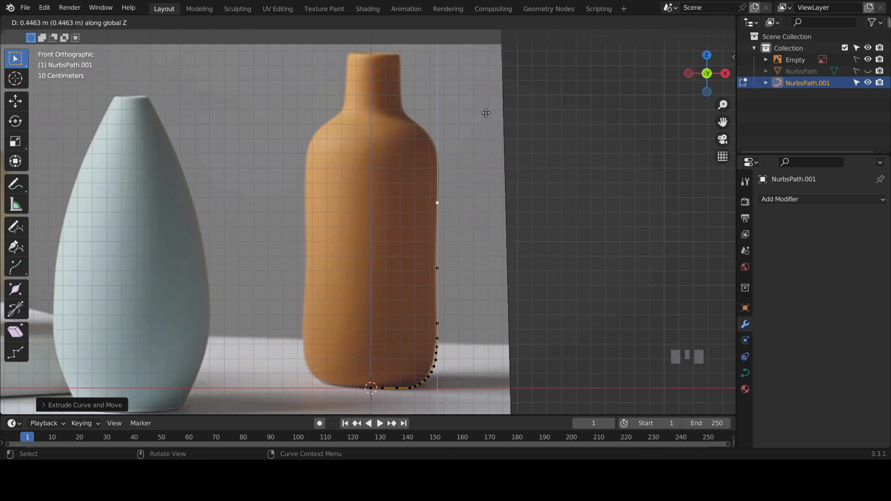
pyautogui.click(487, 113)
pyautogui.press('e')
pyautogui.press('z')
pyautogui.click(486, 71)
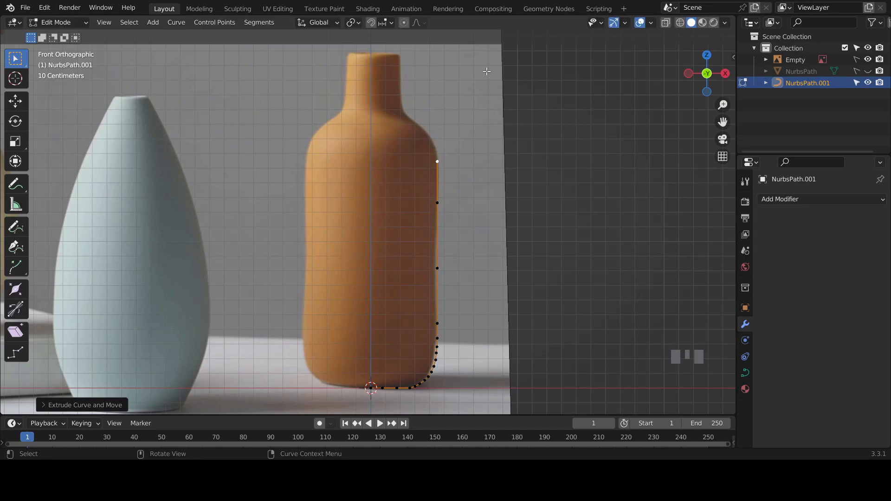
# Extrude short segments inward around the outer rounding of the bottle's shoulder.
pyautogui.press('e')
pyautogui.click(471, 116)
pyautogui.press('e')
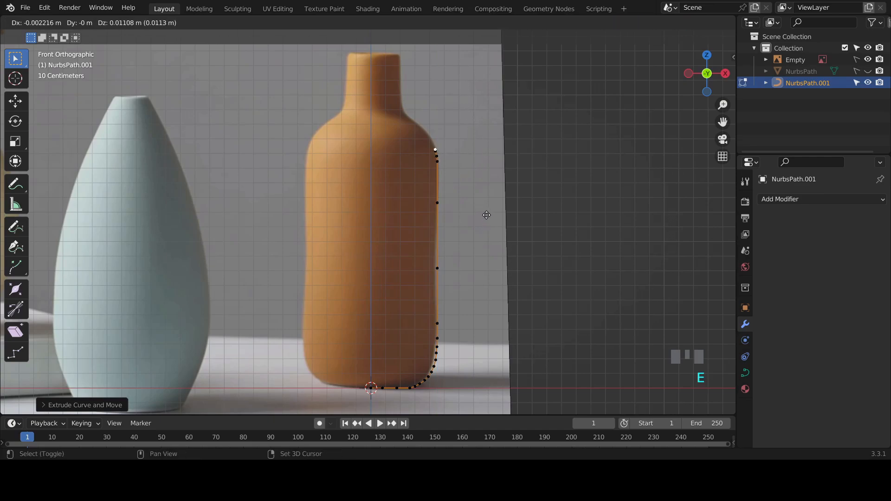
pyautogui.click(470, 177)
pyautogui.press('e')
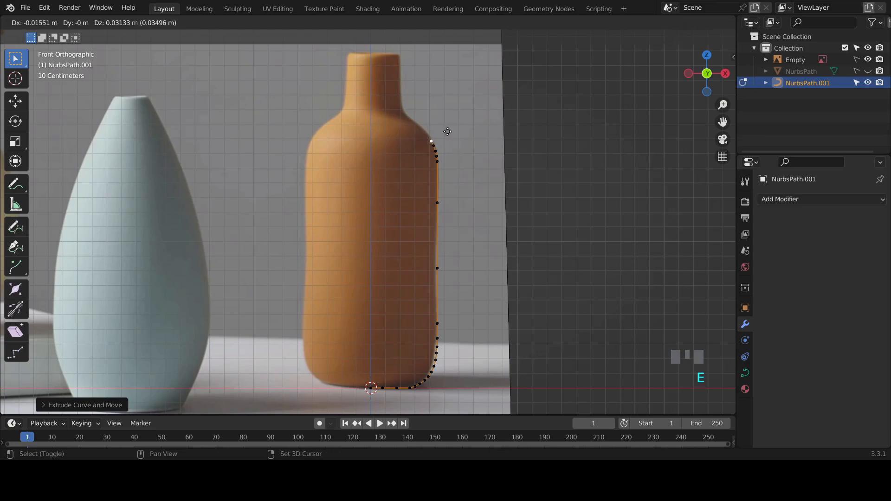
pyautogui.click(440, 125)
pyautogui.press('e')
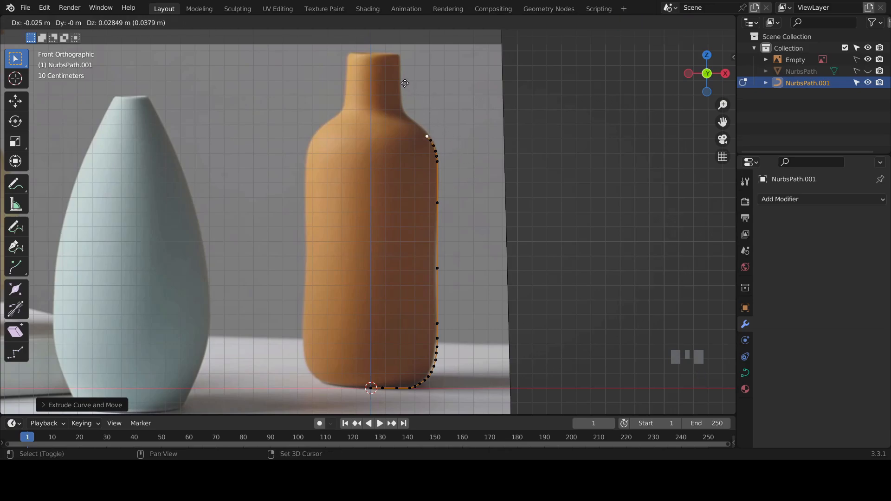
pyautogui.click(487, 184)
# Continue extruding points up the sloping part of the shoulder to the base of the neck.
pyautogui.press('e')
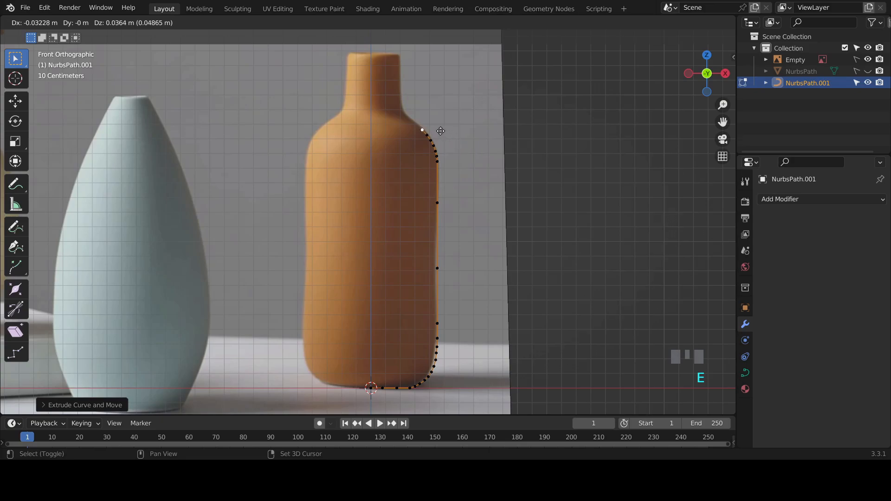
pyautogui.click(440, 131)
pyautogui.press('e')
pyautogui.click(443, 128)
pyautogui.press('e')
pyautogui.click(455, 141)
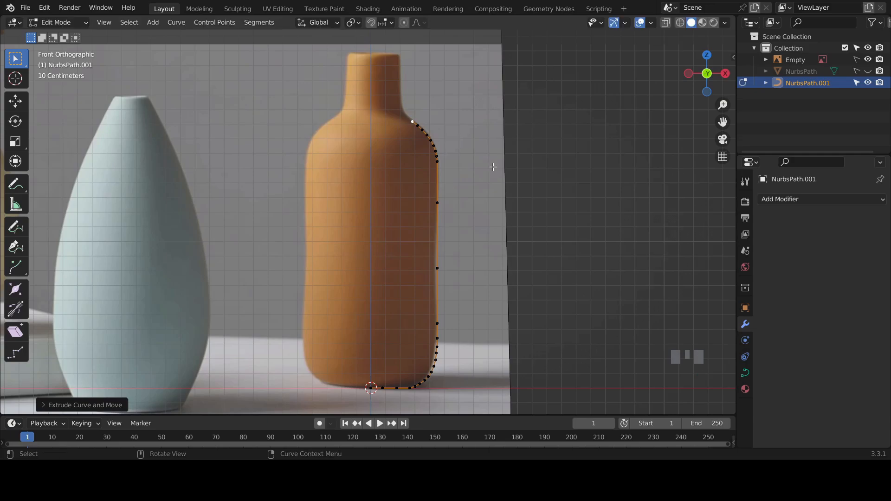
pyautogui.press('e')
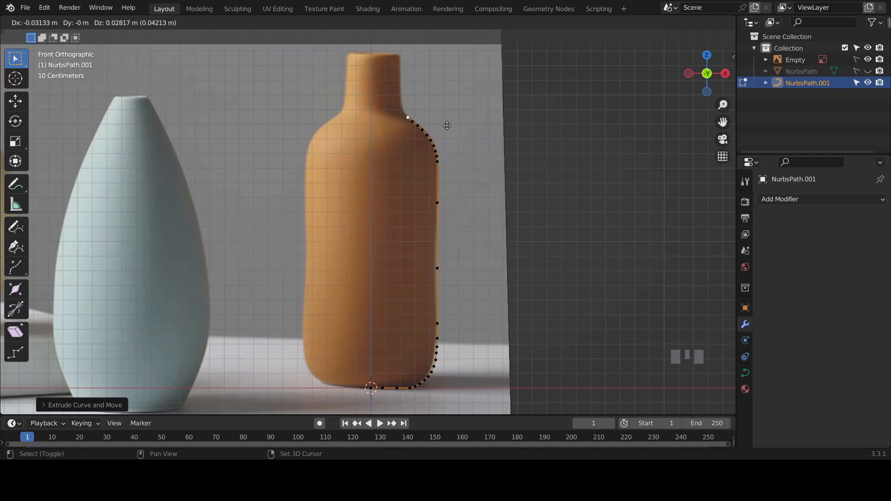
pyautogui.click(447, 128)
pyautogui.press('e')
pyautogui.click(448, 95)
# Extrude the profile through the bend into the lower neck and nudge one neck point onto the outline.
pyautogui.press('e')
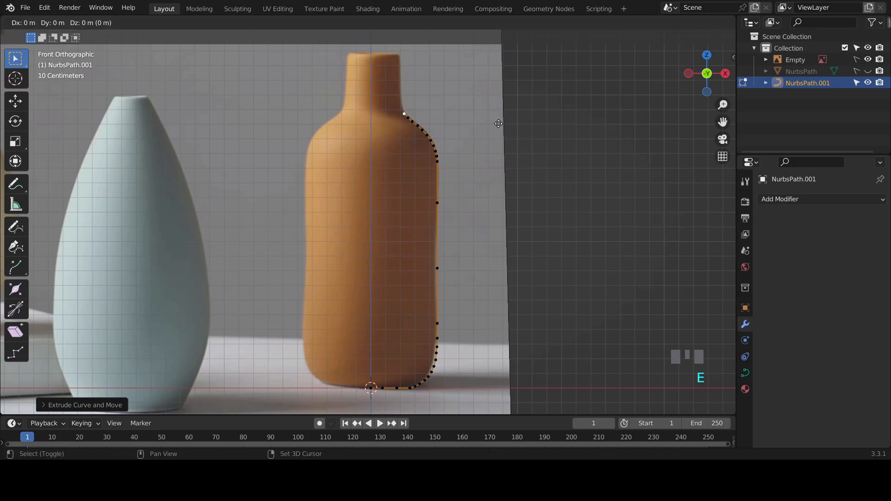
pyautogui.click(474, 79)
pyautogui.press('e')
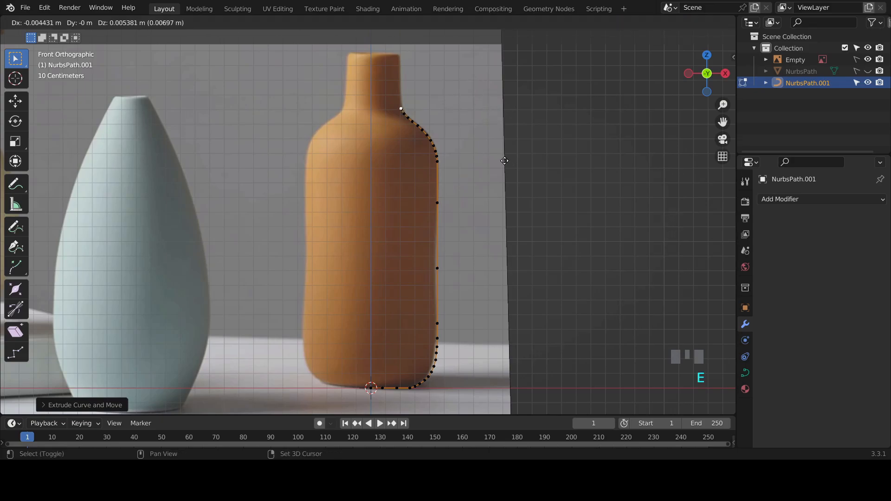
pyautogui.click(497, 116)
pyautogui.press('e')
pyautogui.click(501, 71)
pyautogui.press('e')
pyautogui.click(493, 126)
pyautogui.press('e')
pyautogui.click(492, 91)
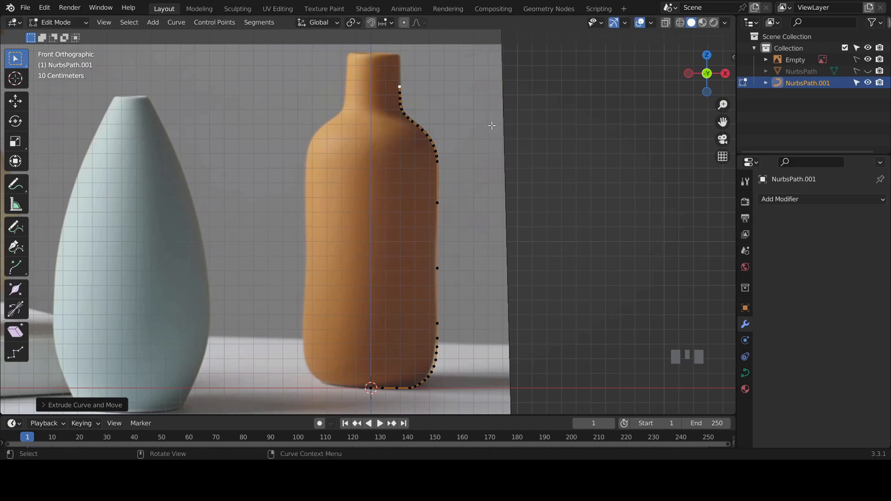
pyautogui.click(399, 98)
pyautogui.press('g')
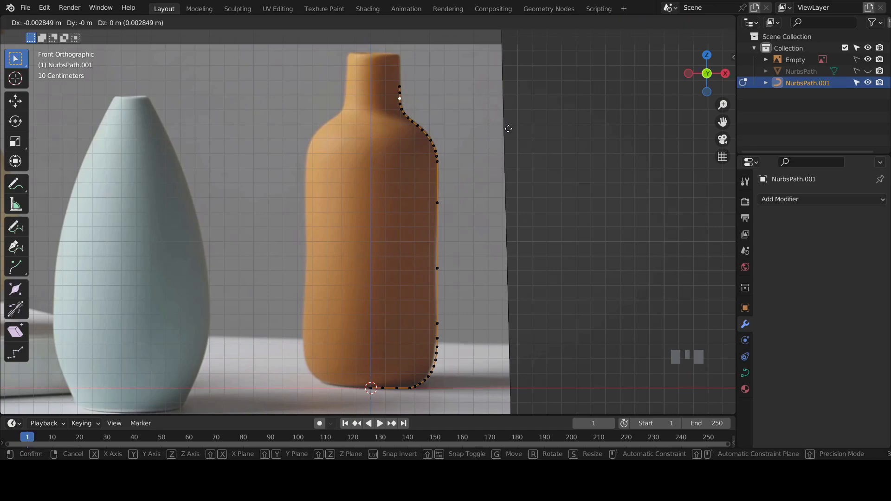
pyautogui.click(508, 123)
# Extrude evenly spaced points up the rest of the neck to the bottle's rim.
pyautogui.press('e')
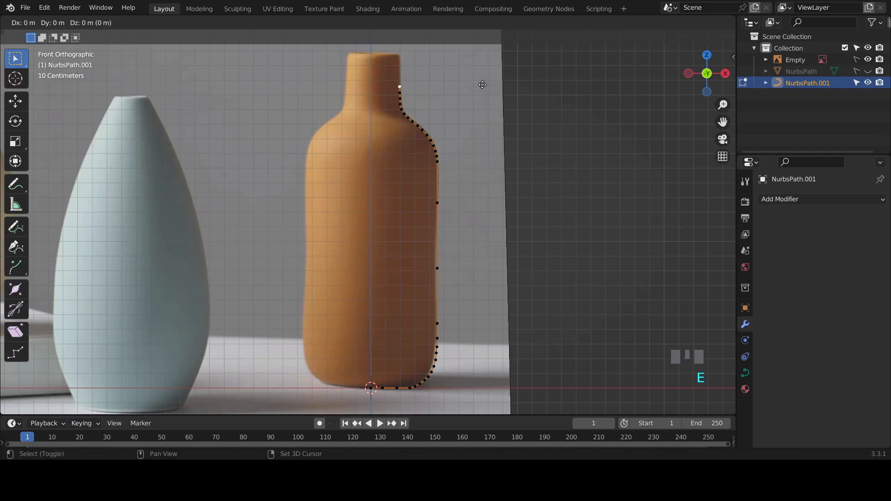
pyautogui.click(484, 34)
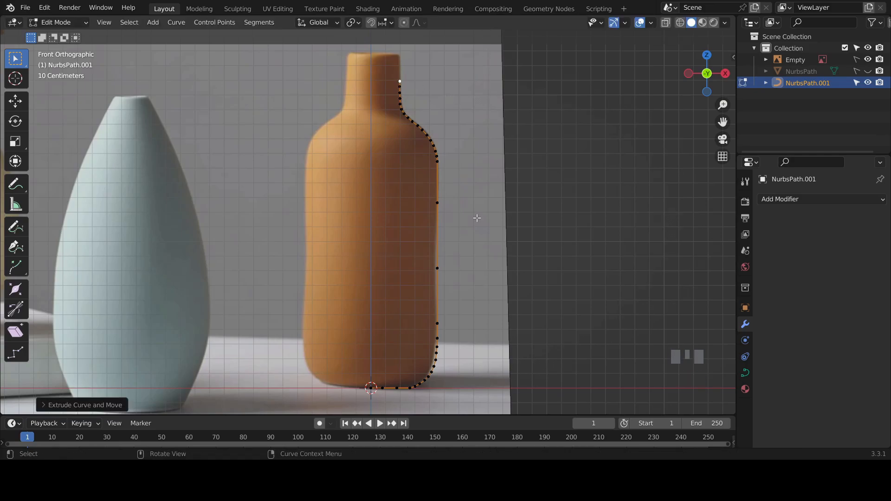
pyautogui.press('g')
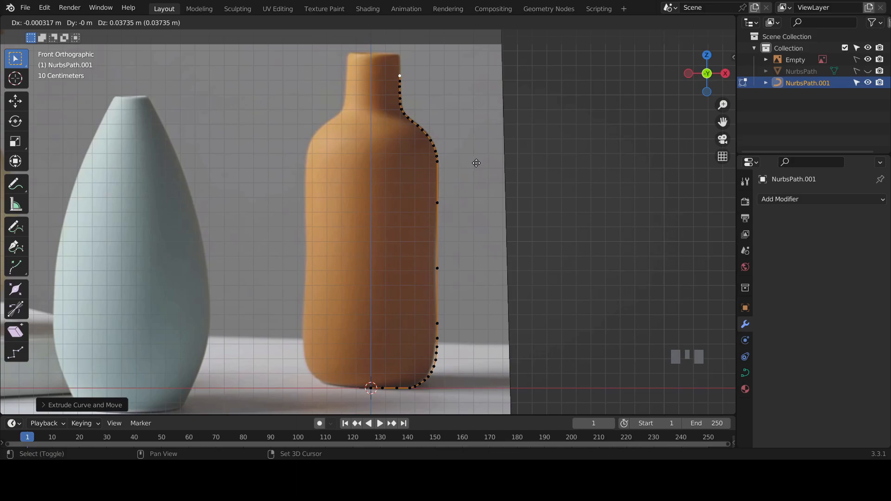
pyautogui.click(475, 163)
pyautogui.press('e')
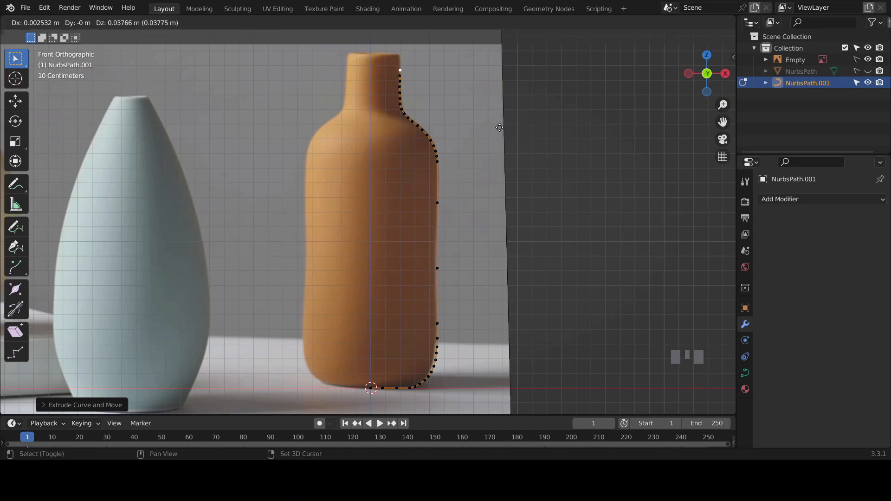
pyautogui.click(500, 126)
pyautogui.press('e')
pyautogui.click(510, 135)
pyautogui.press('e')
pyautogui.click(512, 144)
pyautogui.press('e')
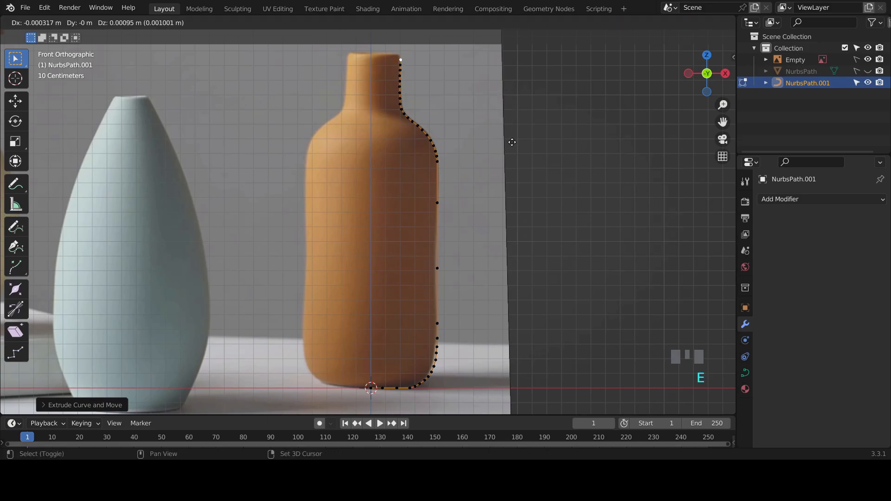
pyautogui.click(505, 103)
pyautogui.press('e')
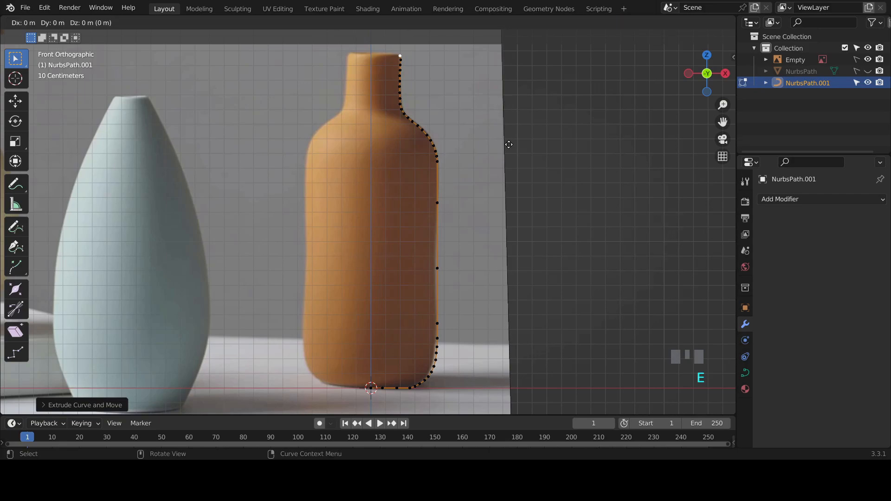
pyautogui.click(479, 116)
# Leave Edit Mode and add a Screw modifier that revolves the bottle profile 360° around the Z axis.
pyautogui.press('Tab')
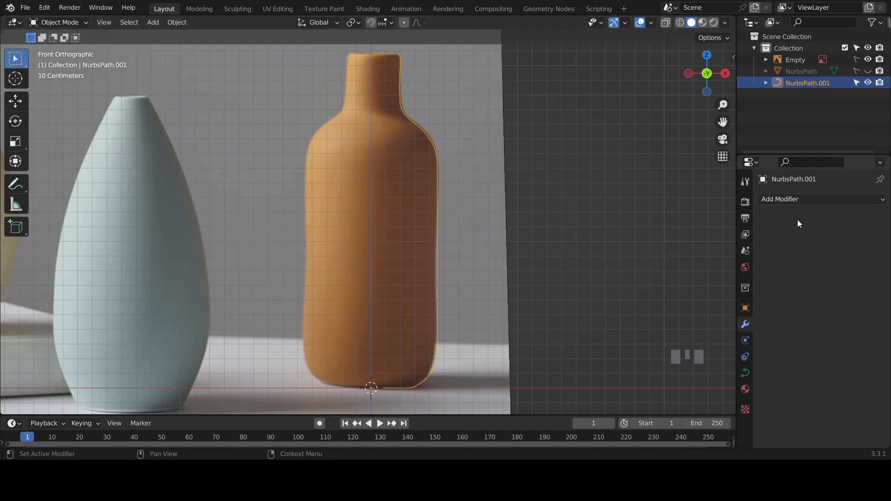
pyautogui.click(798, 198)
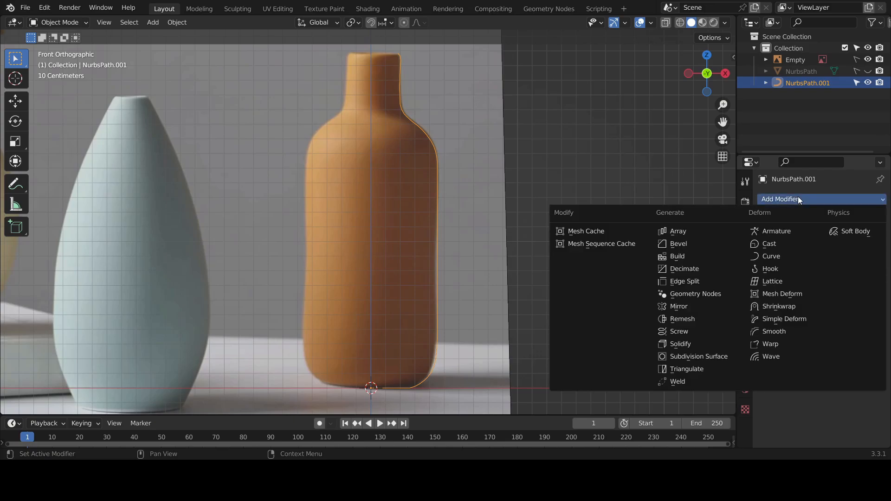
pyautogui.click(695, 330)
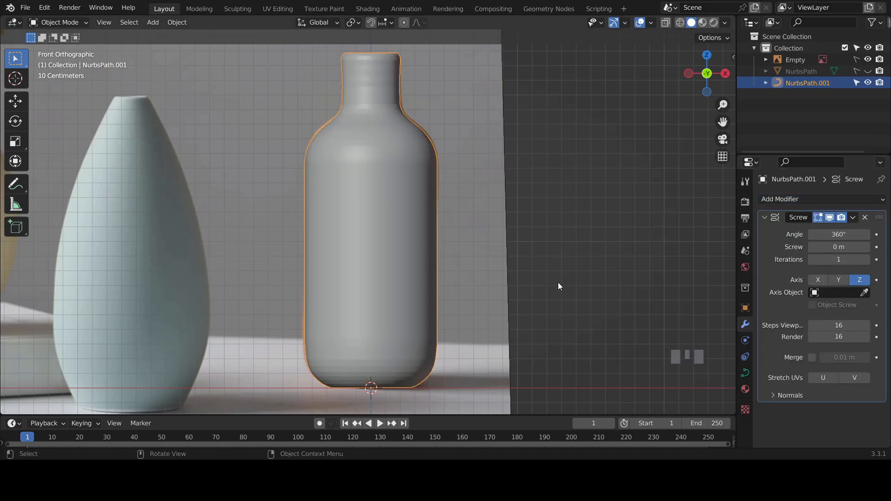
pyautogui.click(764, 217)
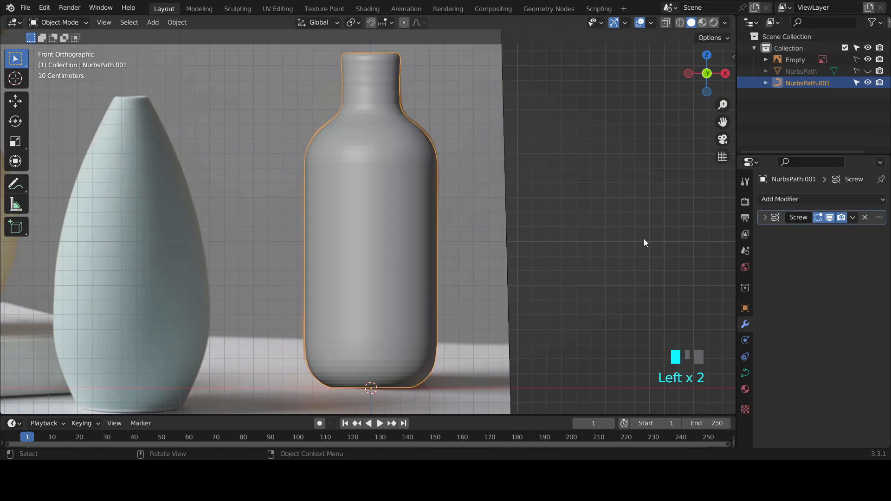
# Convert the revolved bottle curve to a mesh.
pyautogui.rightClick(367, 194)
pyautogui.moveTo(374, 231)
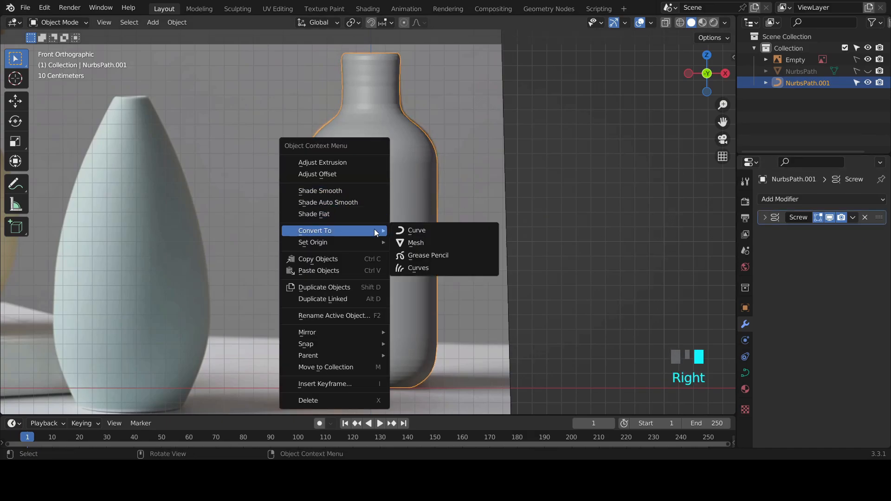
pyautogui.click(435, 246)
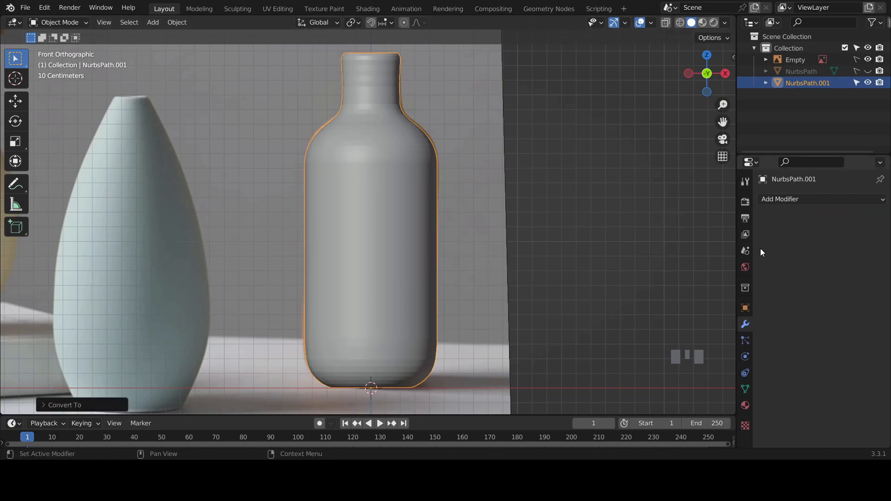
# Add a Subdivision Surface modifier to the bottle, set its viewport level to 2, and apply it.
pyautogui.click(791, 199)
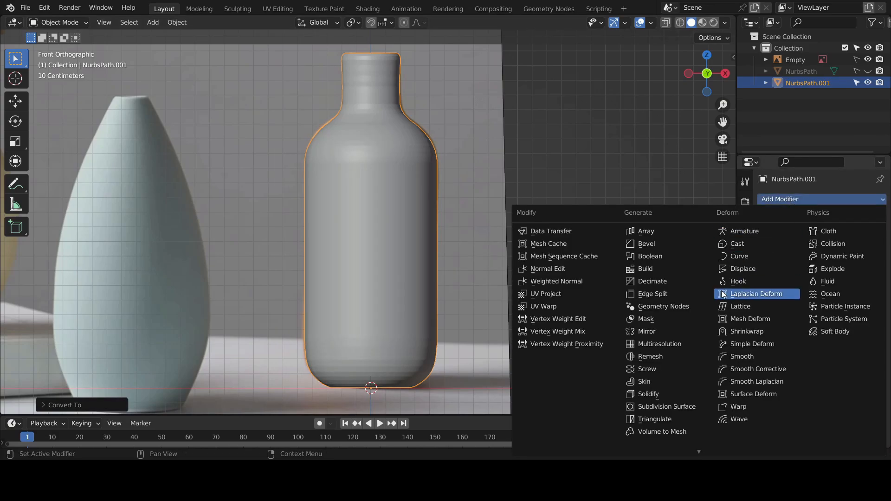
pyautogui.click(663, 405)
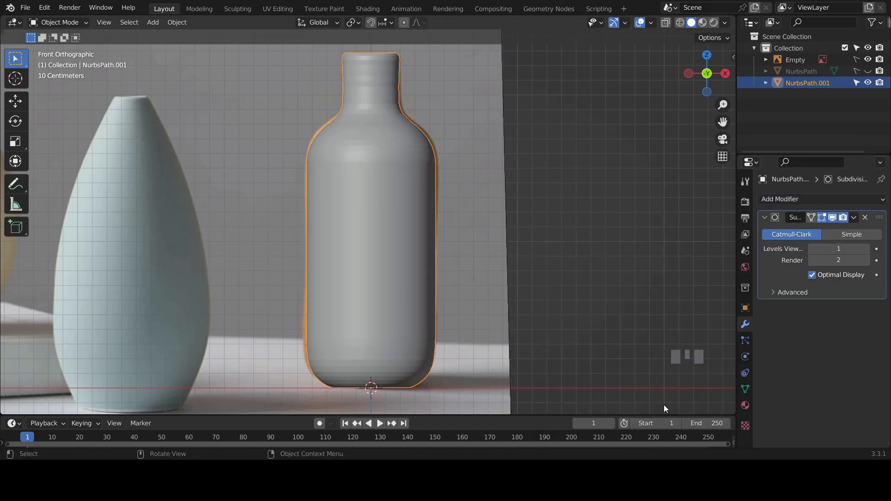
pyautogui.click(864, 249)
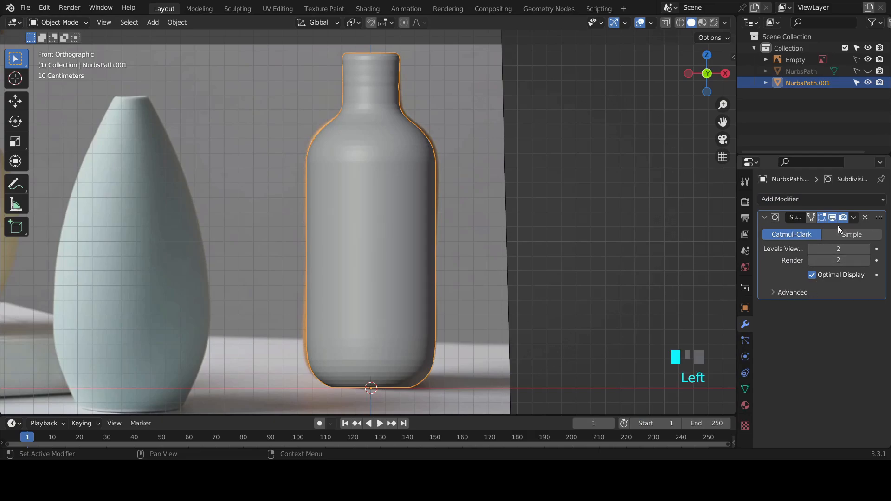
pyautogui.click(855, 218)
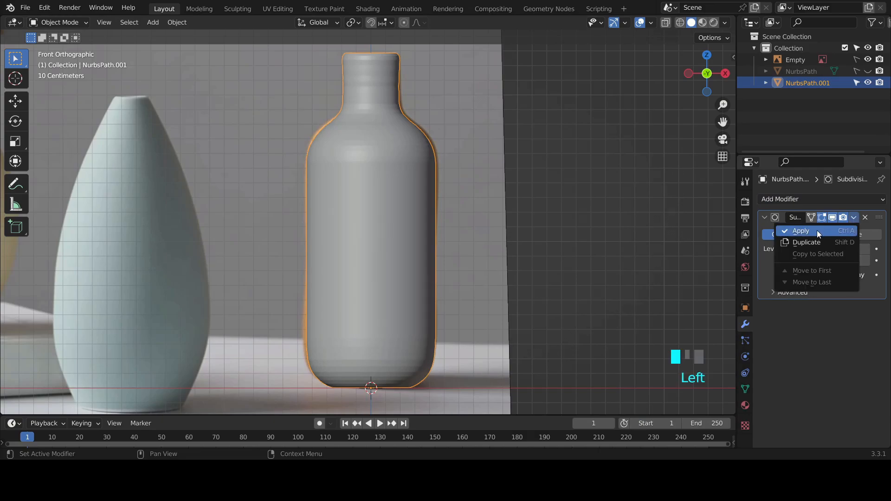
pyautogui.click(816, 230)
# Add and apply a Solidify modifier with 0.01 m thickness on the bottle, and shade it smooth.
pyautogui.click(807, 199)
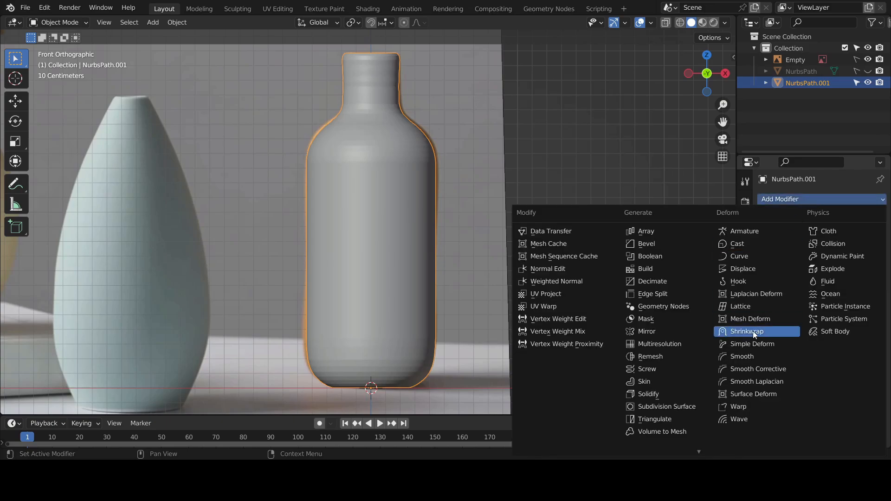
pyautogui.click(654, 394)
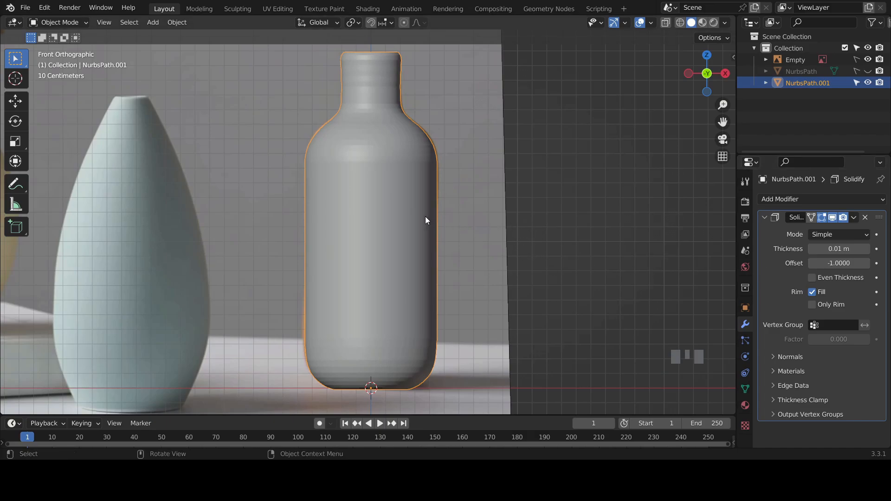
pyautogui.click(855, 218)
pyautogui.click(811, 232)
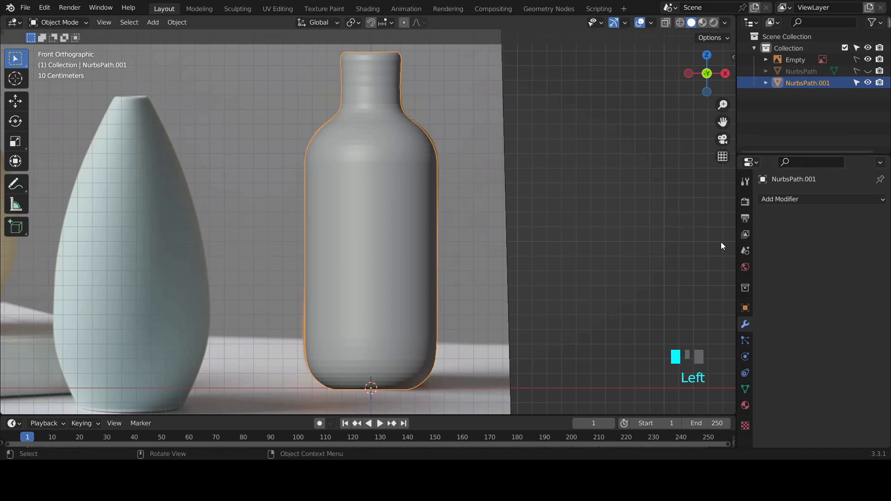
pyautogui.rightClick(380, 208)
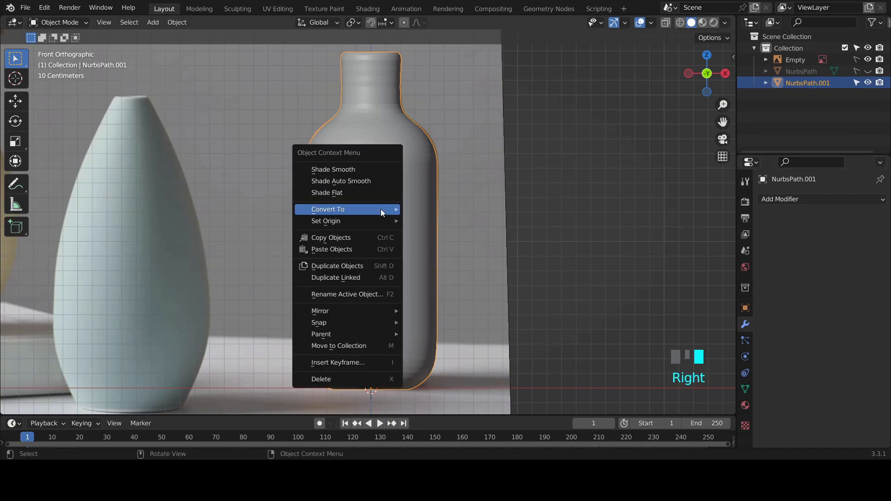
pyautogui.click(339, 170)
# Move the bottle back along Y behind the reference image and about 1.43 m along X, and hide it.
pyautogui.moveTo(527, 189)
pyautogui.mouseDown(button='middle')
pyautogui.moveTo(369, 295)
pyautogui.moveTo(520, 232)
pyautogui.moveTo(539, 191)
pyautogui.mouseUp(button='middle')
pyautogui.press('KP_7')
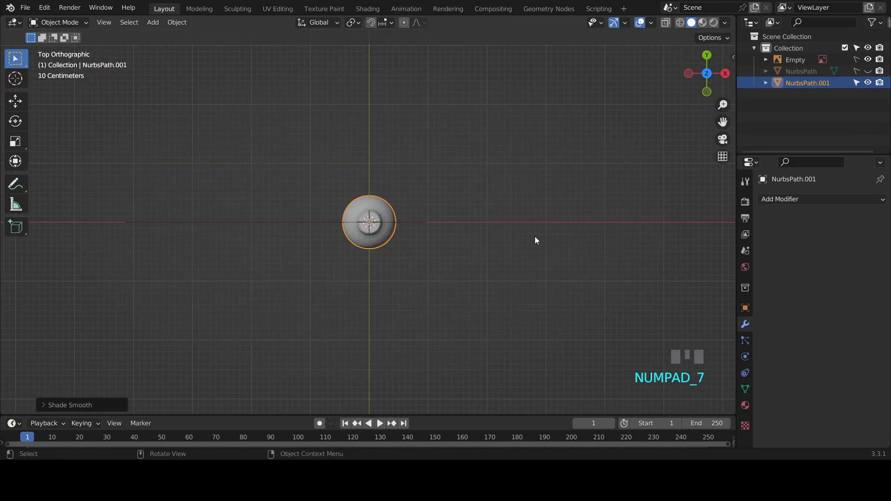
pyautogui.press('g')
pyautogui.press('y')
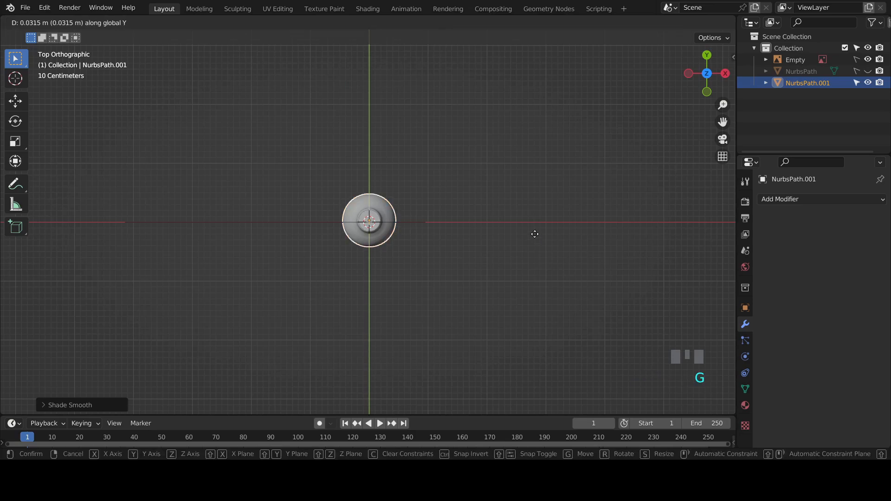
pyautogui.click(531, 135)
pyautogui.press('g')
pyautogui.press('x')
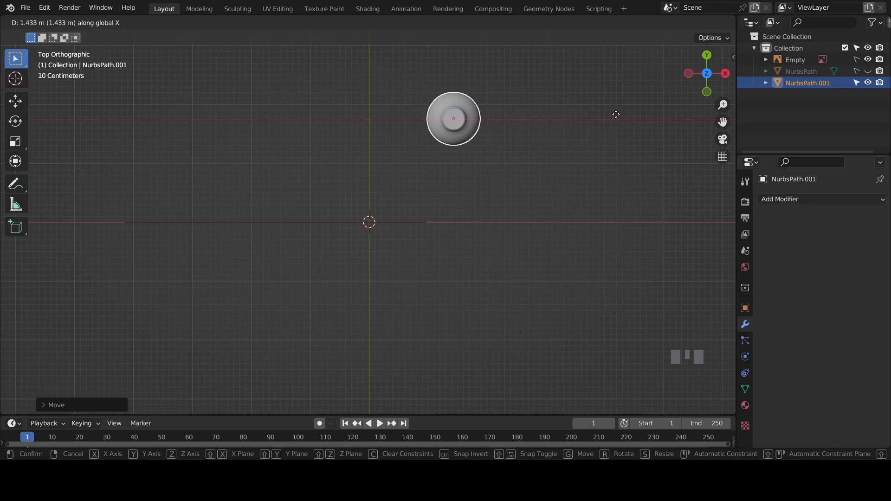
pyautogui.click(616, 116)
pyautogui.moveTo(558, 171); pyautogui.dragTo(551, 41, button='middle')
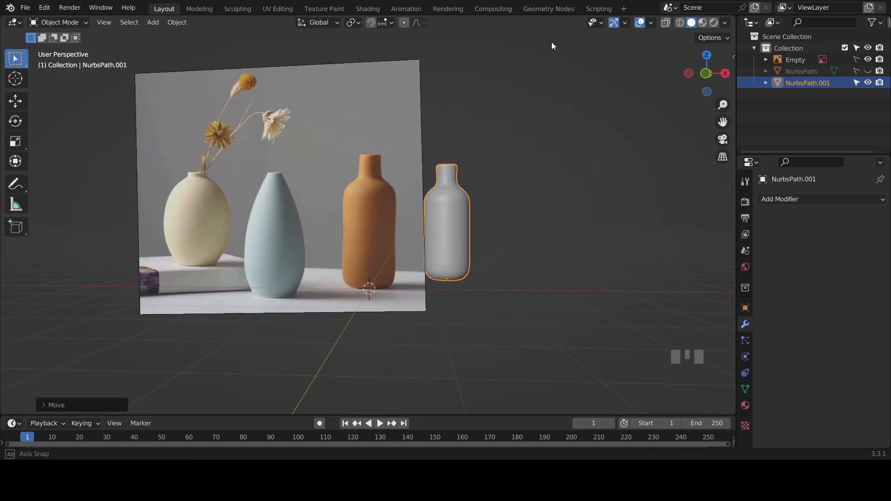
pyautogui.click(868, 83)
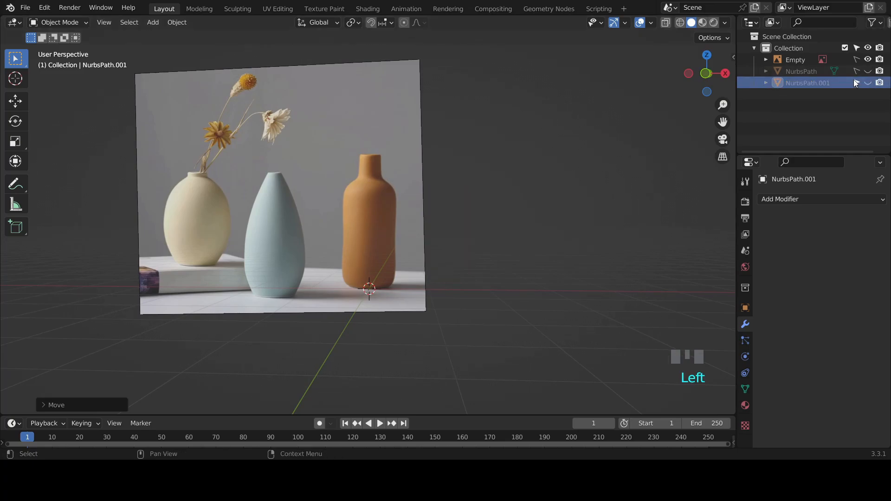
# Rename the hidden mesh NurbsPath as center and the bottle NurbsPath.001 as right.
pyautogui.doubleClick(797, 71)
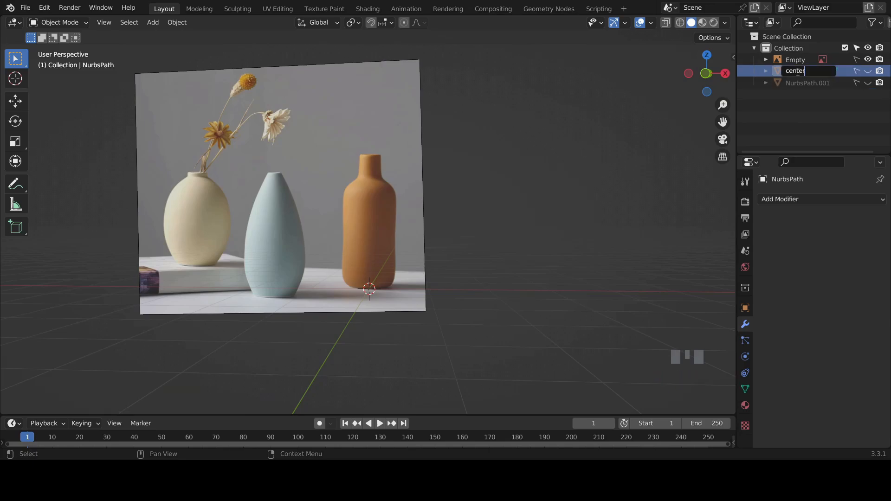
pyautogui.write('center')
pyautogui.press('Return')
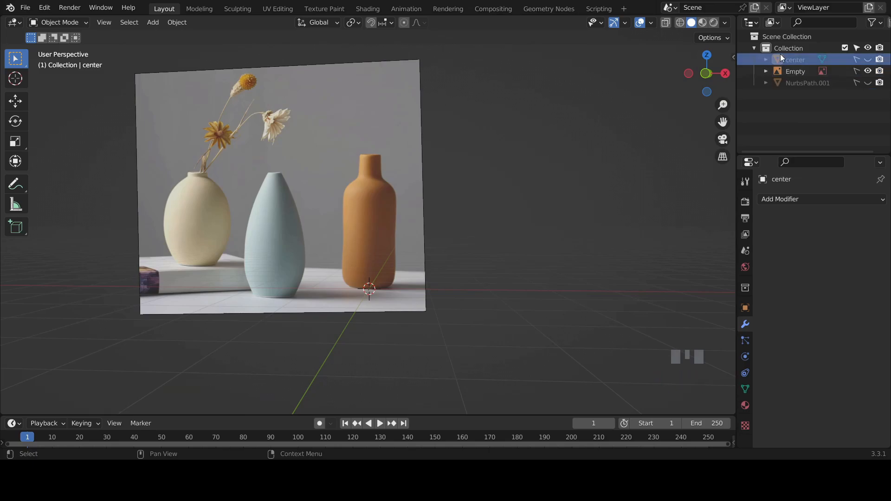
pyautogui.click(801, 82)
pyautogui.doubleClick(800, 83)
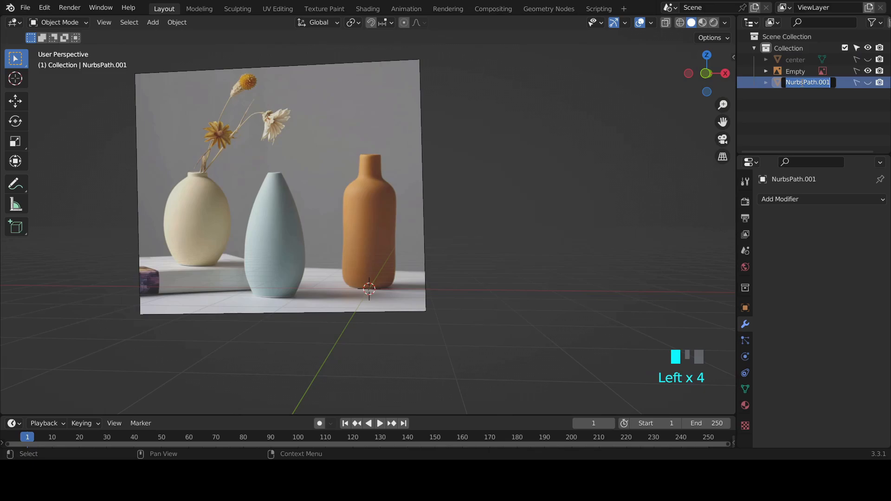
pyautogui.write('right')
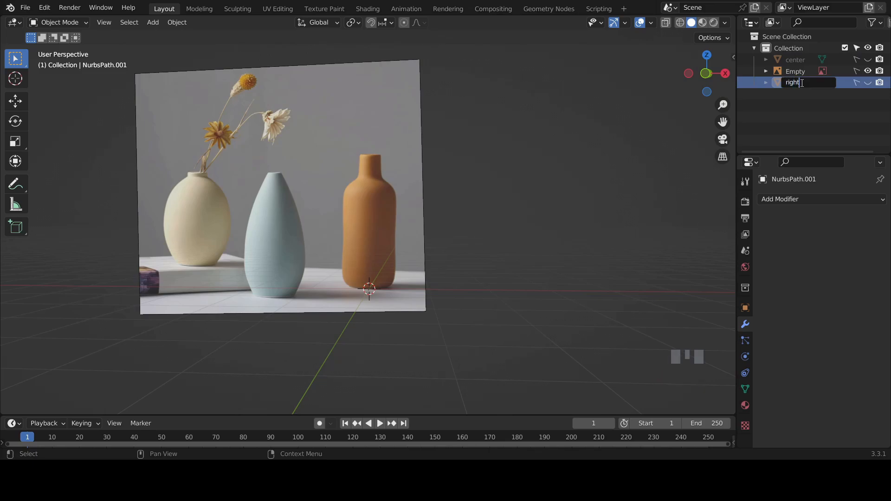
pyautogui.press('Return')
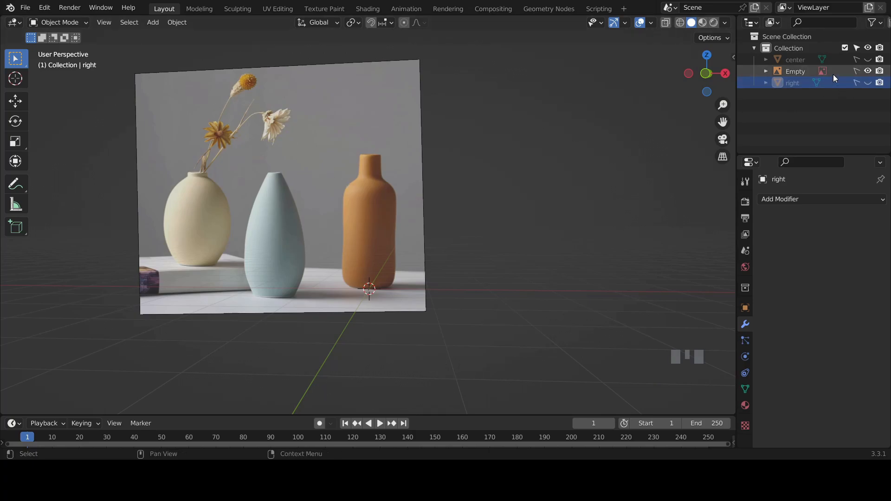
# Make the reference image selectable and rotate it in front view to a Y rotation of about -0.72°.
pyautogui.click(807, 69)
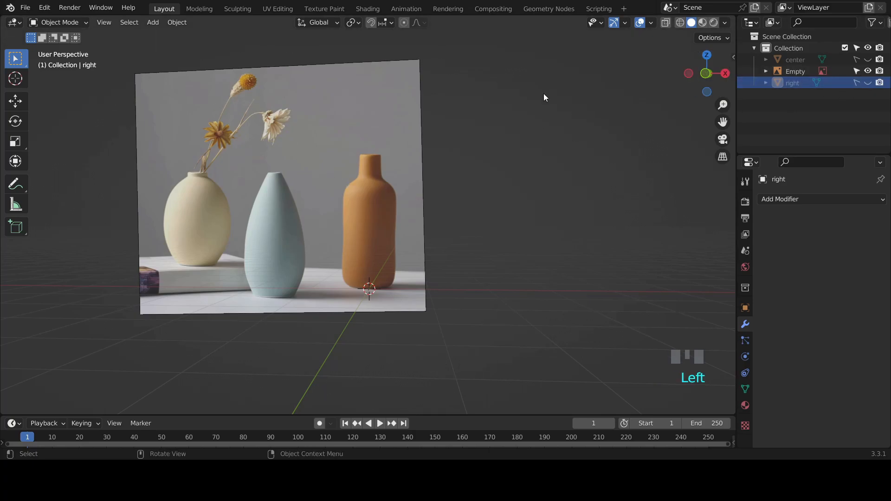
pyautogui.press('KP_1')
pyautogui.press('r')
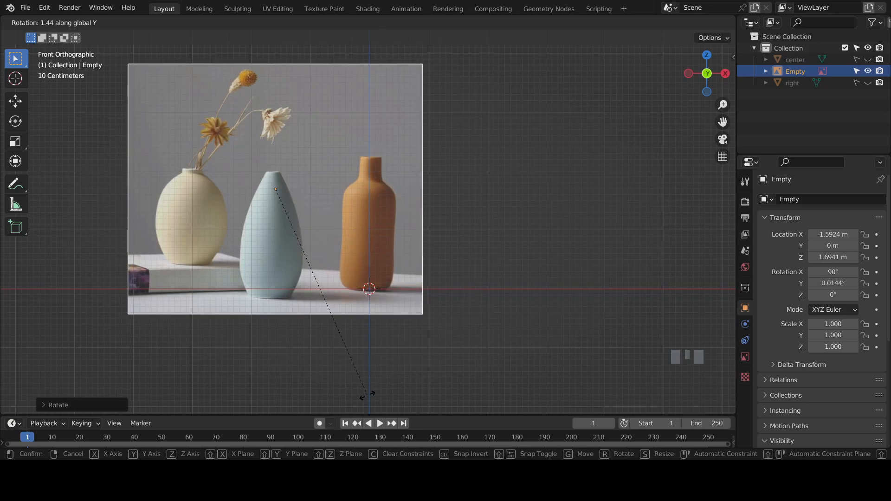
pyautogui.click(417, 356)
# Move the reference image to about X 1.42 m and Z 1.32 m, centring the cream vase's base on the origin, and make it unselectable.
pyautogui.press('g')
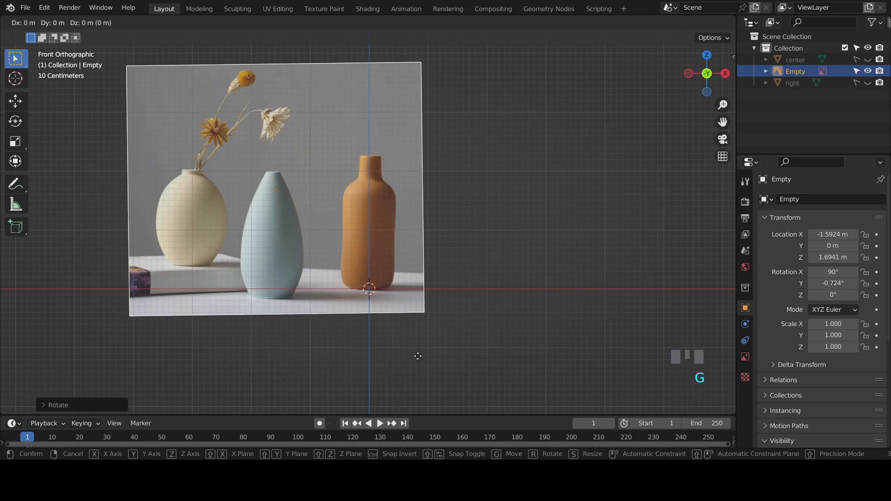
pyautogui.press('x')
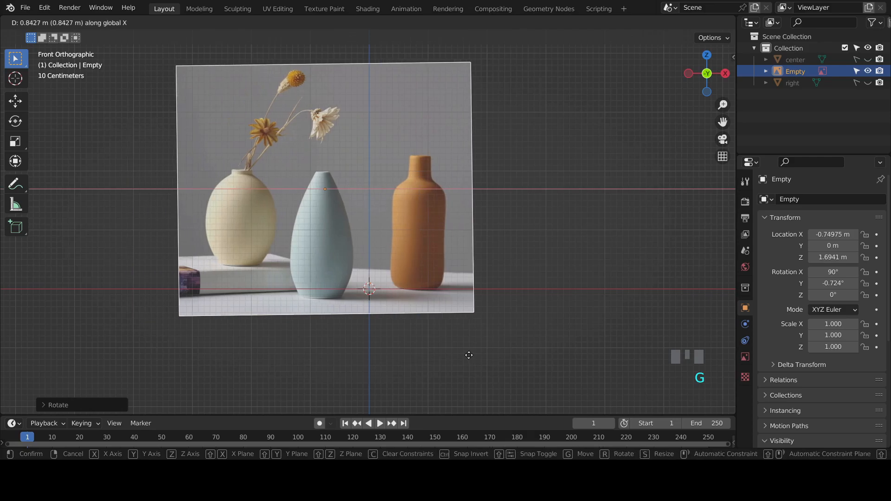
pyautogui.click(595, 375)
pyautogui.scroll(2, 597, 378)
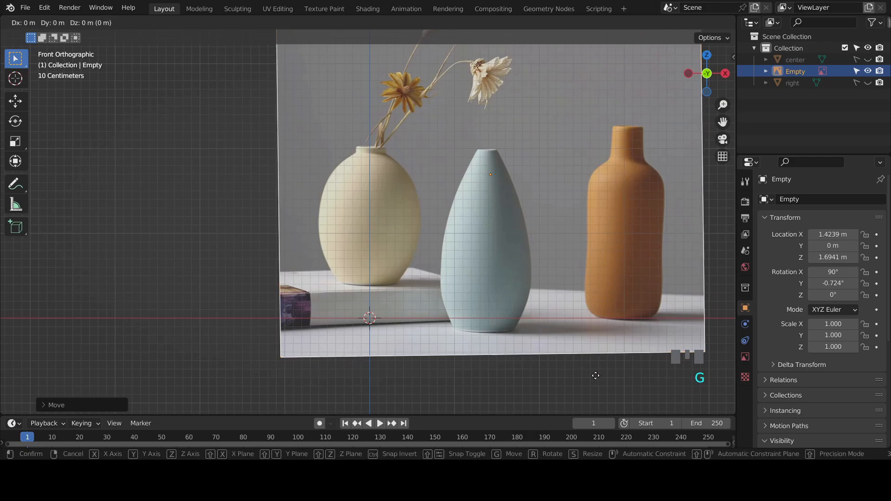
pyautogui.press('g')
pyautogui.press('z')
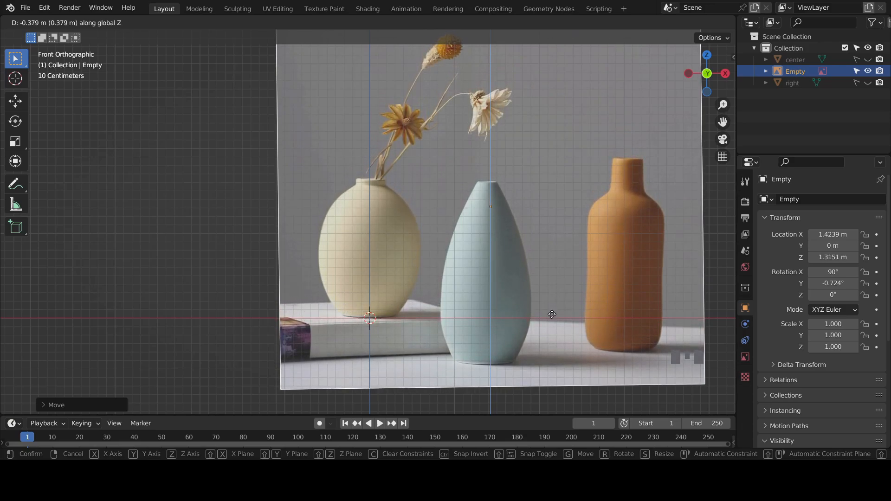
pyautogui.click(552, 314)
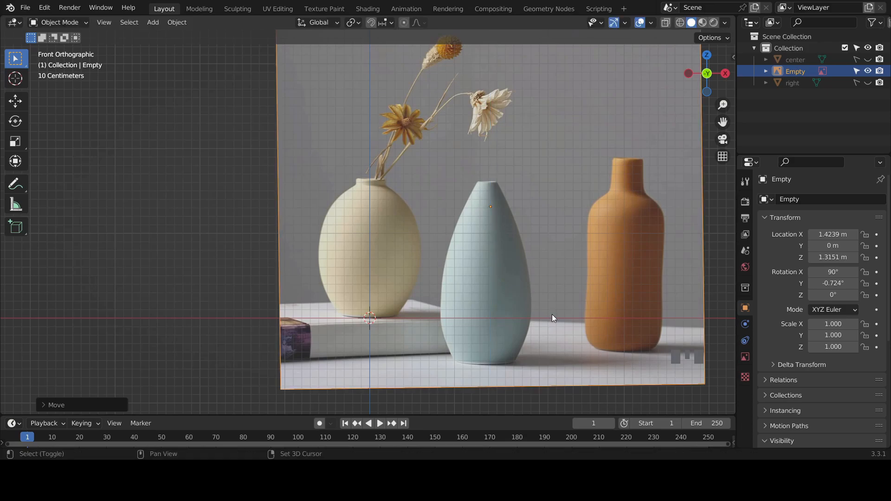
pyautogui.click(857, 70)
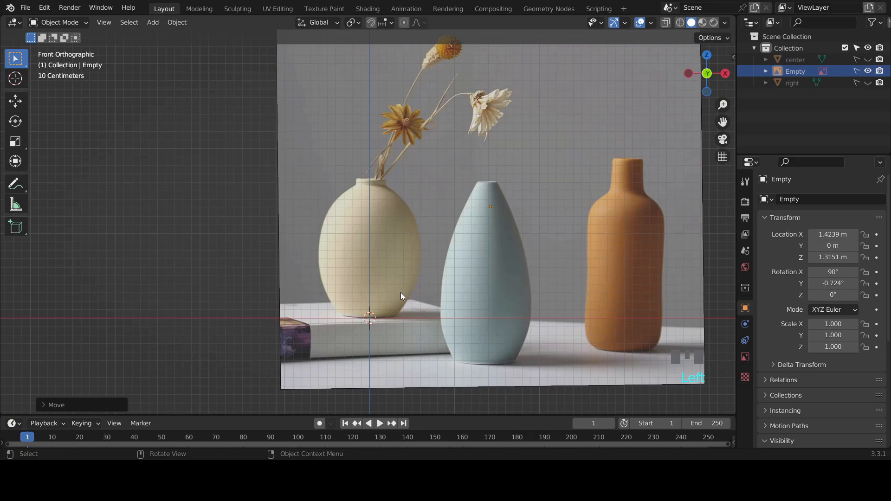
# Add a Path curve at the origin and delete all its points except the centre one.
pyautogui.scroll(1, 402, 296)
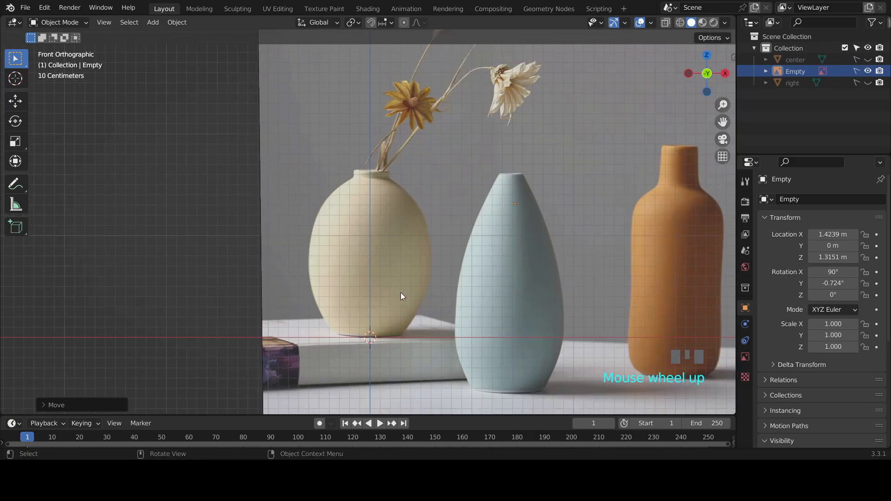
pyautogui.hotkey('shift', 'a')
pyautogui.moveTo(397, 226)
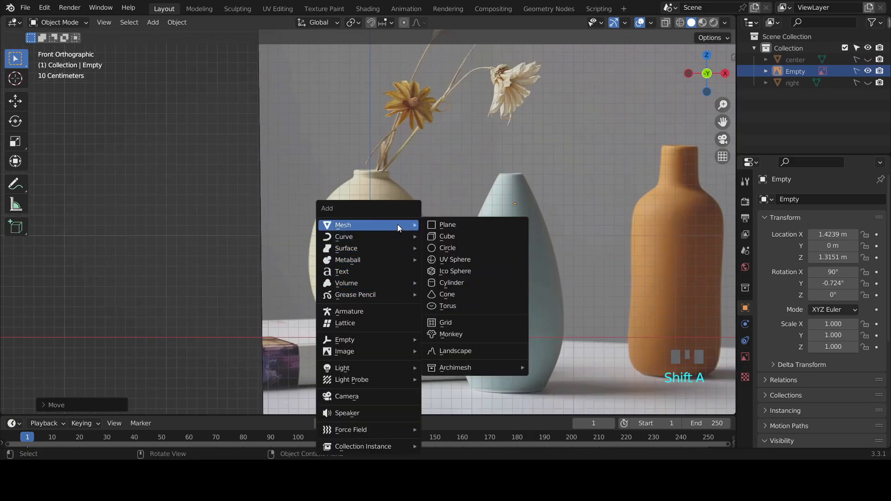
pyautogui.moveTo(375, 237)
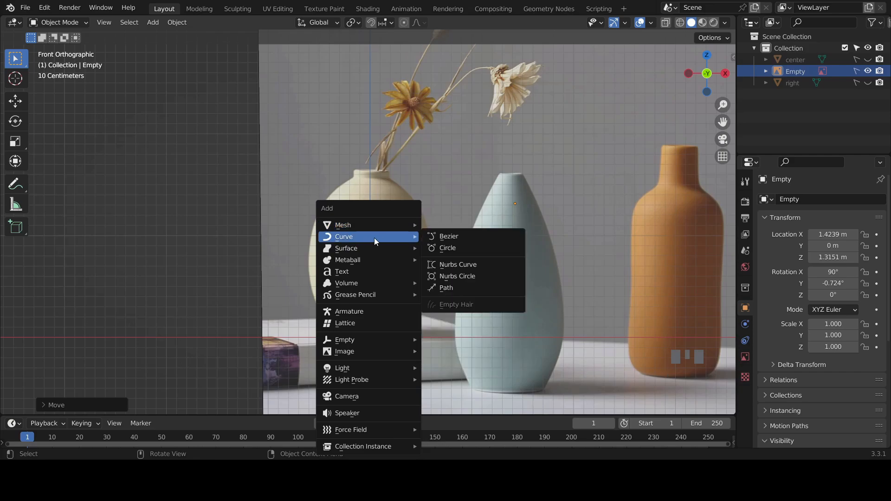
pyautogui.click(447, 288)
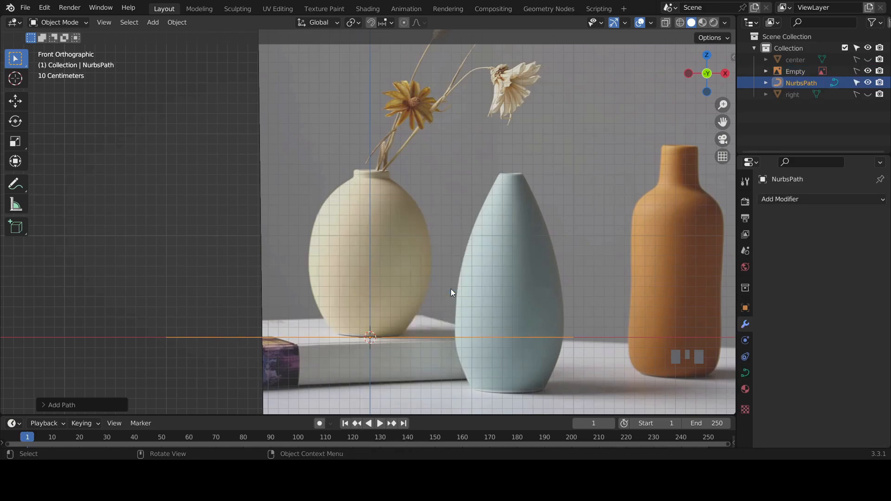
pyautogui.press('Tab')
pyautogui.moveTo(133, 281); pyautogui.dragTo(305, 390)
pyautogui.keyDown('shift'); pyautogui.moveTo(459, 273); pyautogui.dragTo(636, 388); pyautogui.keyUp('shift')
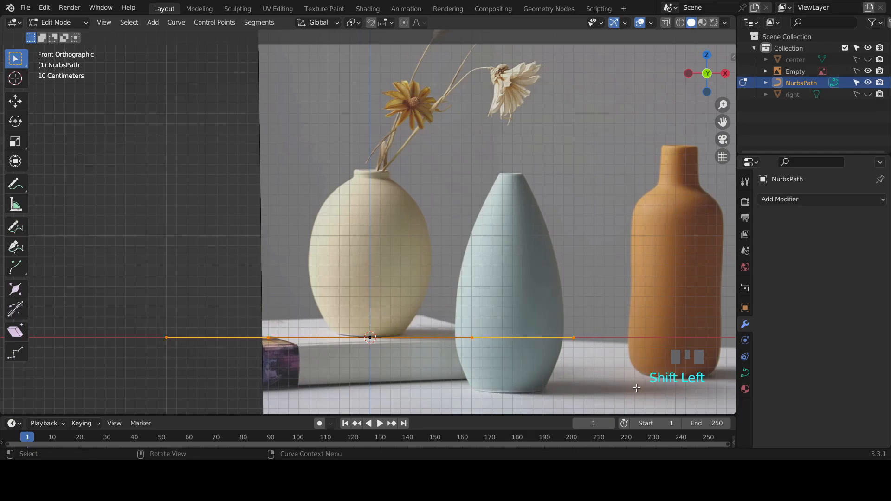
pyautogui.press('x')
pyautogui.click(636, 388)
# Extrude the curve's origin point four times along X to trace the cream vase's flat base out to its edge.
pyautogui.scroll(2, 418, 345)
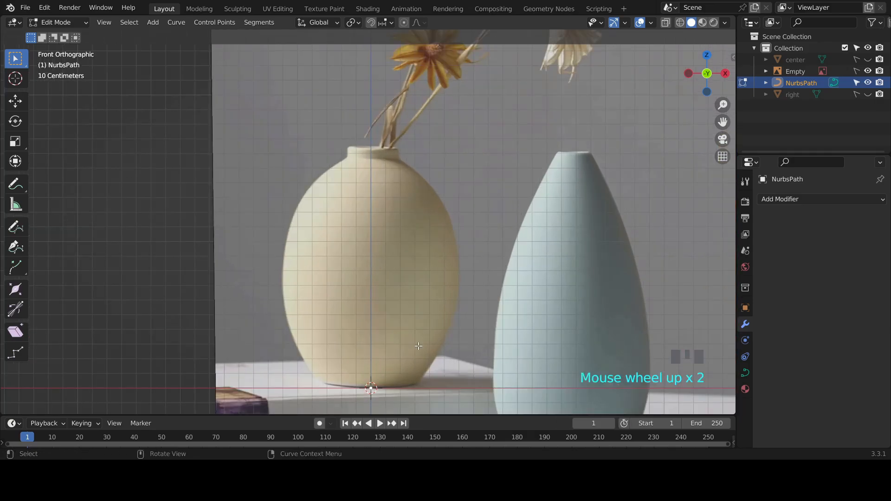
pyautogui.press('e')
pyautogui.press('x')
pyautogui.click(429, 345)
pyautogui.press('e')
pyautogui.press('x')
pyautogui.click(442, 344)
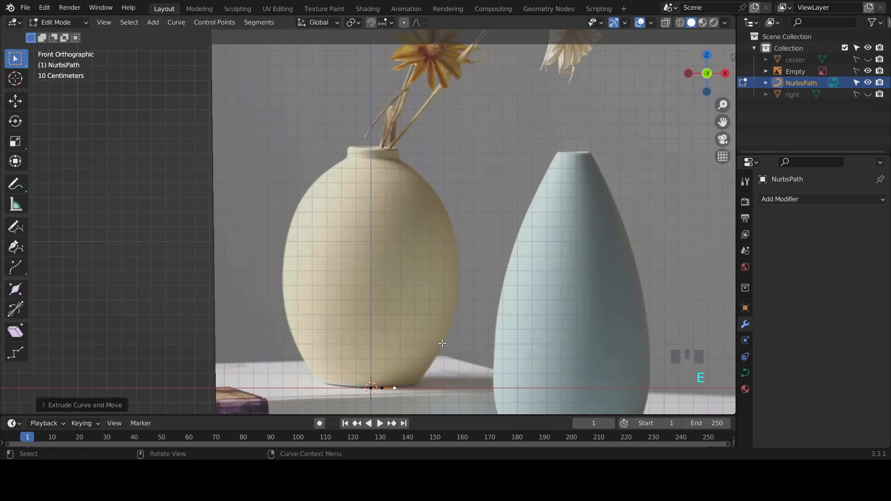
pyautogui.press('e')
pyautogui.press('x')
pyautogui.click(454, 341)
pyautogui.press('e')
pyautogui.press('x')
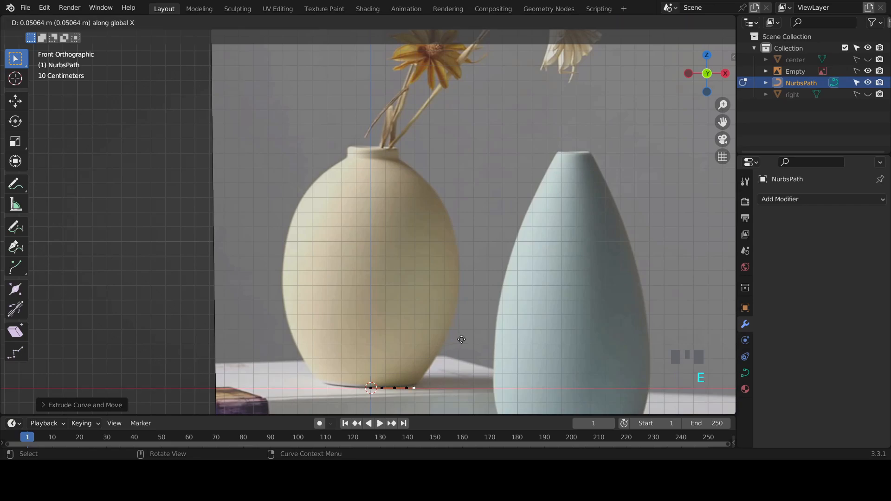
pyautogui.click(462, 339)
# Extrude six short segments up and outward from the base's edge along the cream vase's lower flare.
pyautogui.press('e')
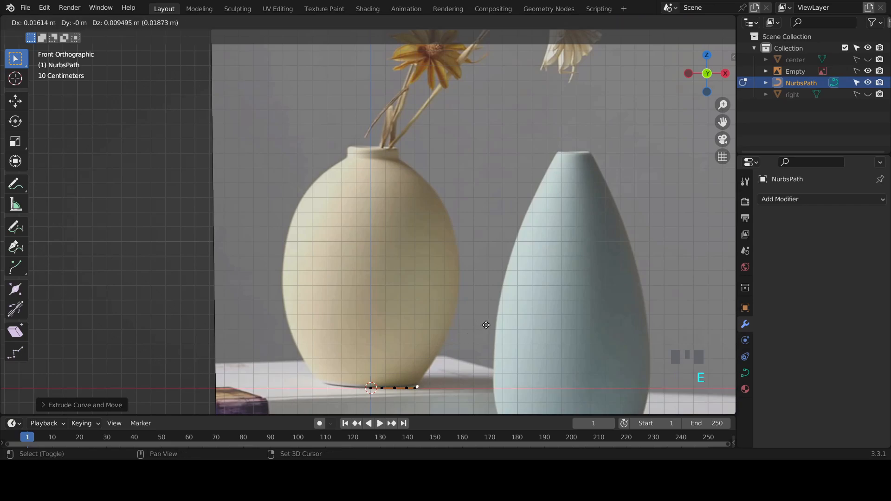
pyautogui.click(514, 281)
pyautogui.press('e')
pyautogui.click(544, 241)
pyautogui.press('e')
pyautogui.click(573, 203)
pyautogui.press('e')
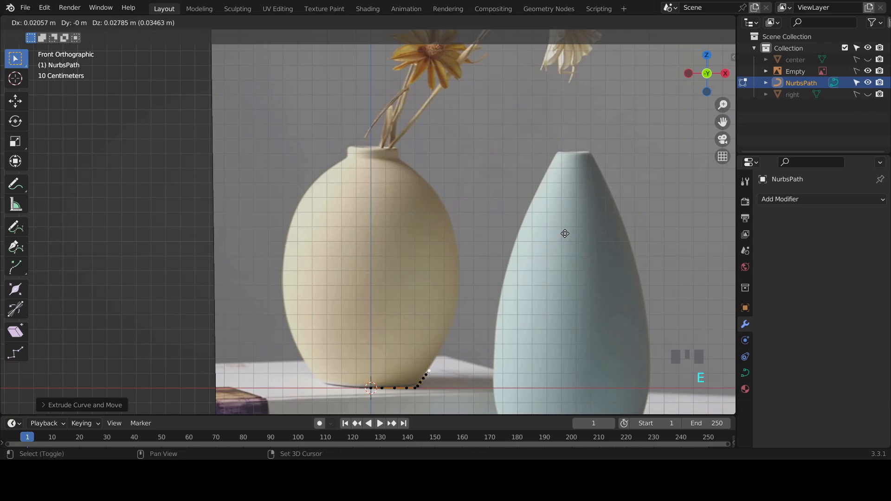
pyautogui.click(599, 176)
pyautogui.press('e')
pyautogui.keyDown('shift'); pyautogui.click(603, 179); pyautogui.keyUp('shift')
pyautogui.press('e')
pyautogui.keyDown('shift'); pyautogui.click(589, 217); pyautogui.keyUp('shift')
# Continue the profile with five extruded points up the cream vase's lower side, following its outline.
pyautogui.scroll(2, 538, 346)
pyautogui.keyDown('shift'); pyautogui.moveTo(539, 346); pyautogui.dragTo(413, 264, button='middle'); pyautogui.keyUp('shift')
pyautogui.press('e')
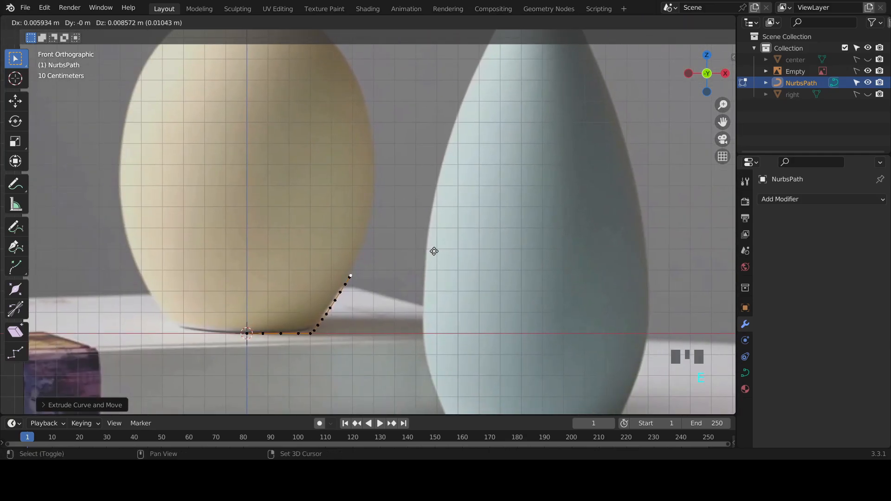
pyautogui.keyDown('shift'); pyautogui.click(457, 202); pyautogui.keyUp('shift')
pyautogui.press('e')
pyautogui.keyDown('shift'); pyautogui.click(489, 134); pyautogui.keyUp('shift')
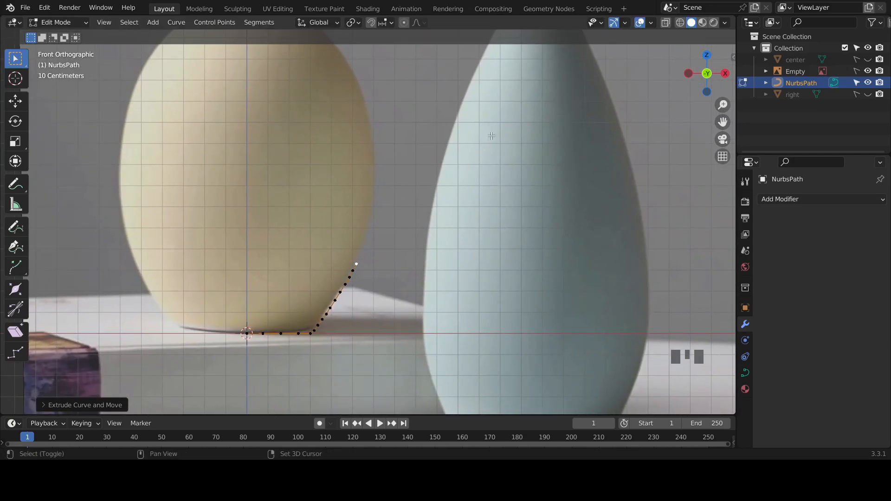
pyautogui.press('e')
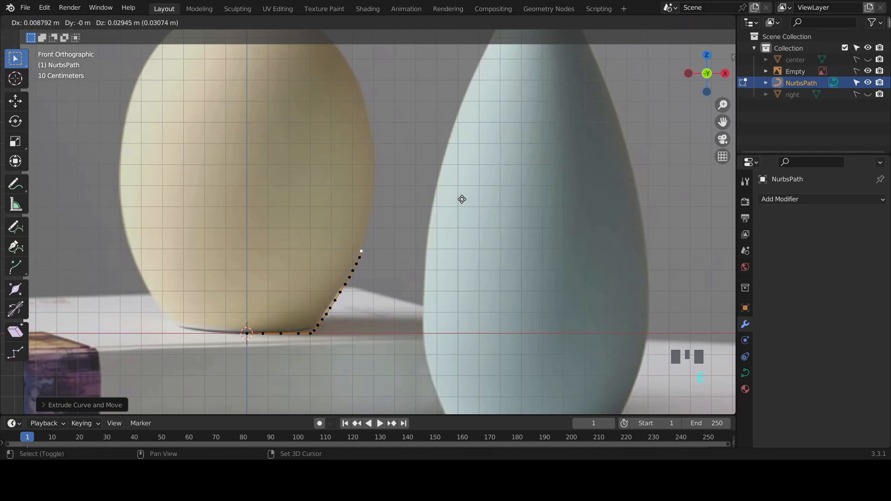
pyautogui.keyDown('shift'); pyautogui.click(469, 204); pyautogui.keyUp('shift')
pyautogui.press('e')
pyautogui.keyDown('shift'); pyautogui.click(494, 139); pyautogui.keyUp('shift')
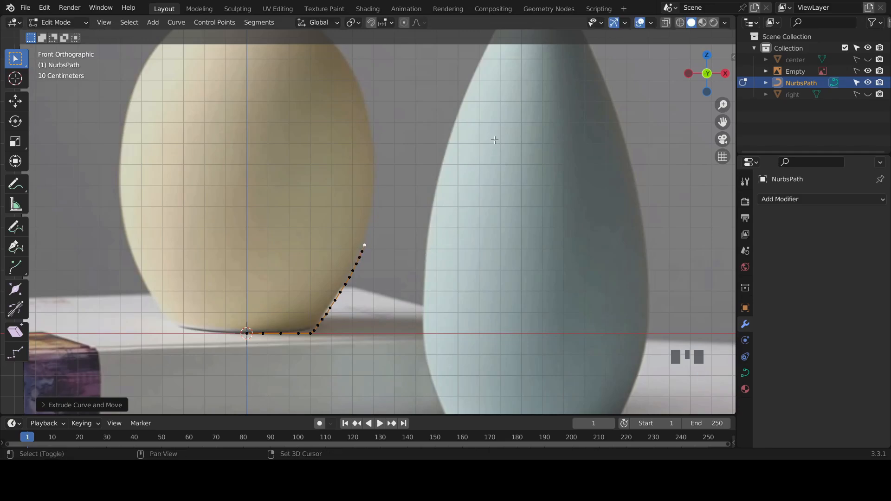
pyautogui.press('e')
pyautogui.keyDown('shift'); pyautogui.click(509, 82); pyautogui.keyUp('shift')
# Extrude one more point on the lower side and nudge it onto the vase's outline.
pyautogui.press('e')
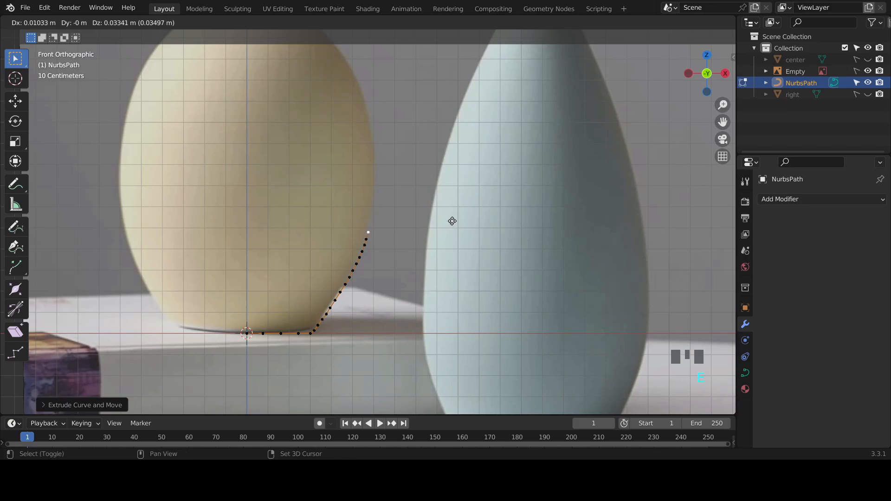
pyautogui.keyDown('shift'); pyautogui.click(452, 221); pyautogui.keyUp('shift')
pyautogui.press('g')
pyautogui.click(447, 221)
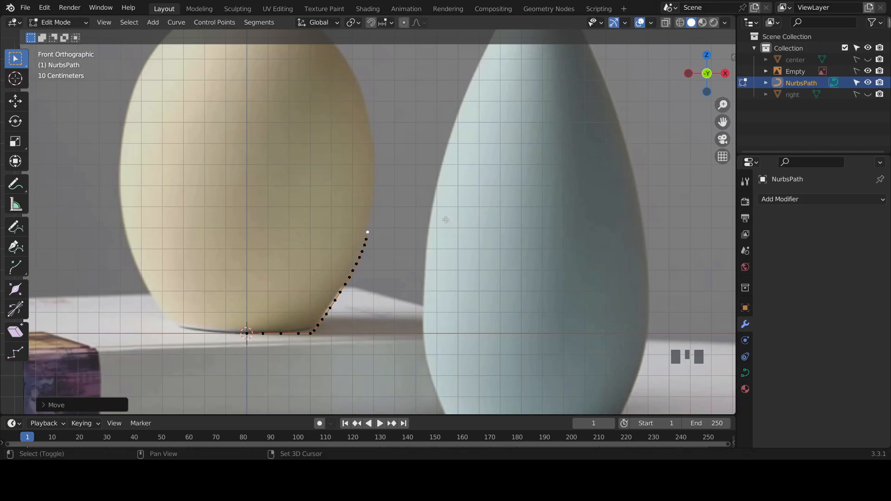
pyautogui.press('g')
pyautogui.click(451, 218)
# Extrude five more points up the near-vertical outline, carrying the profile past the cream vase's widest part.
pyautogui.press('e')
pyautogui.keyDown('shift'); pyautogui.click(474, 139); pyautogui.keyUp('shift')
pyautogui.keyDown('shift'); pyautogui.moveTo(432, 222); pyautogui.dragTo(432, 265, button='middle'); pyautogui.keyUp('shift')
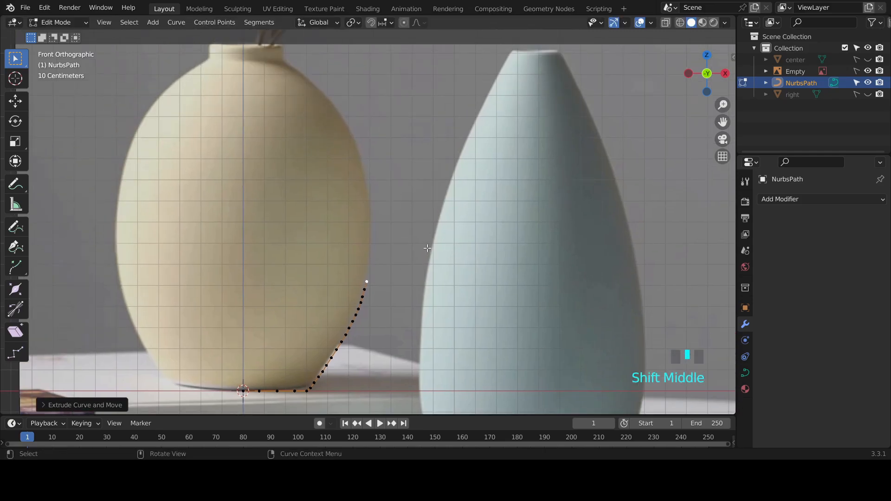
pyautogui.press('e')
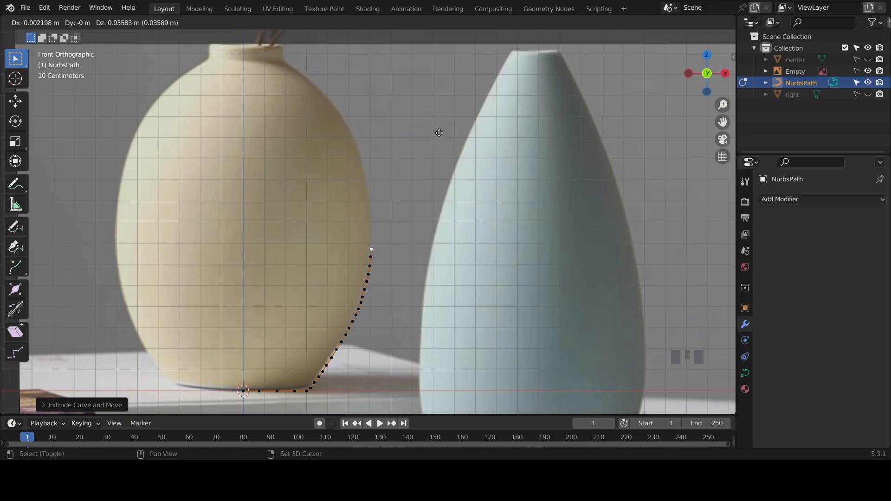
pyautogui.keyDown('shift'); pyautogui.click(439, 191); pyautogui.keyUp('shift')
pyautogui.press('e')
pyautogui.click(434, 172)
pyautogui.press('e')
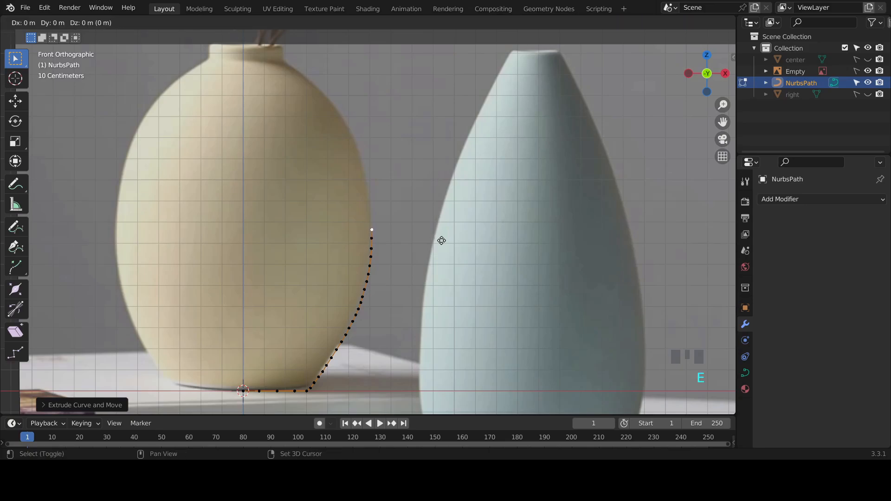
pyautogui.click(438, 141)
pyautogui.press('e')
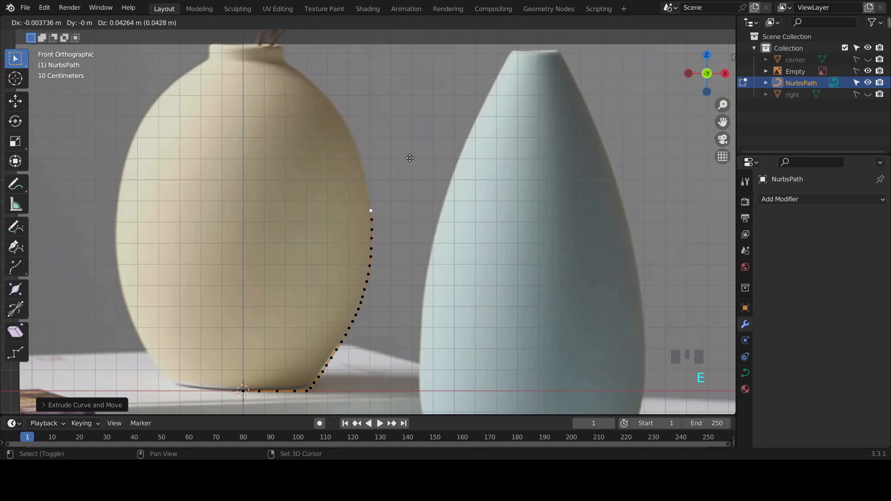
pyautogui.click(407, 147)
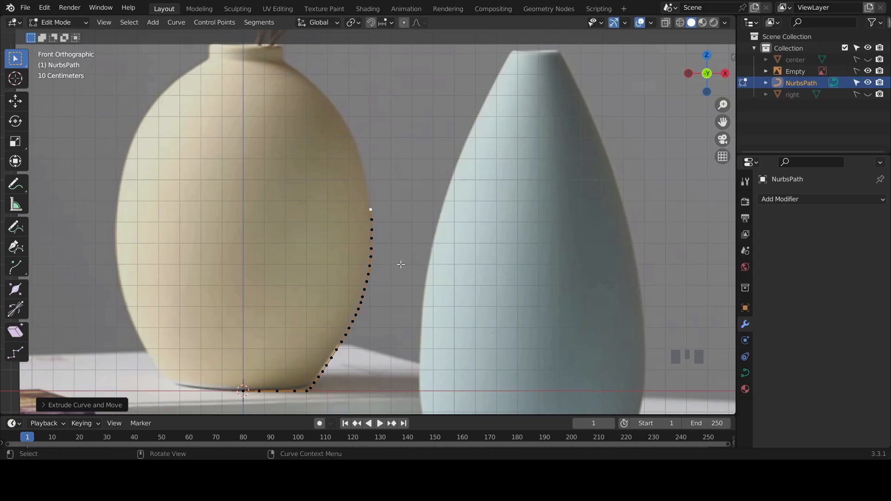
# Extrude five points up and slightly inward along the outline just above the vase's widest part.
pyautogui.keyDown('shift'); pyautogui.moveTo(408, 193); pyautogui.dragTo(411, 265, button='middle'); pyautogui.keyUp('shift')
pyautogui.press('e')
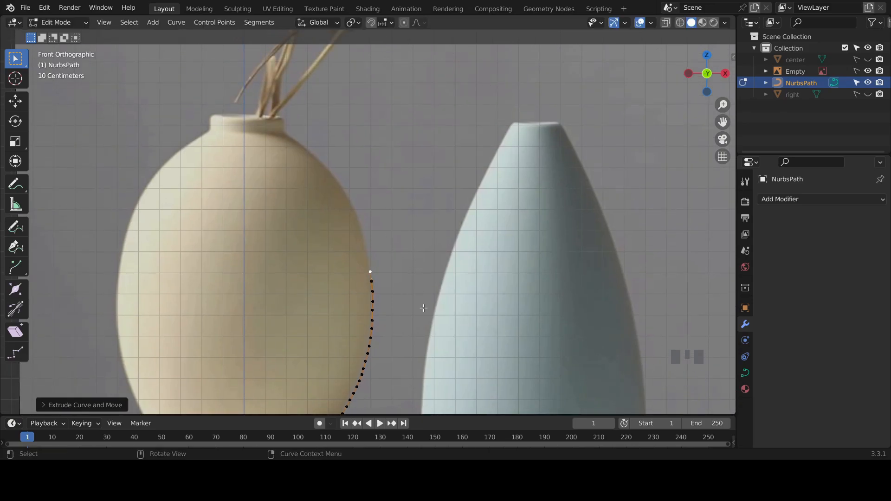
pyautogui.click(409, 208)
pyautogui.press('e')
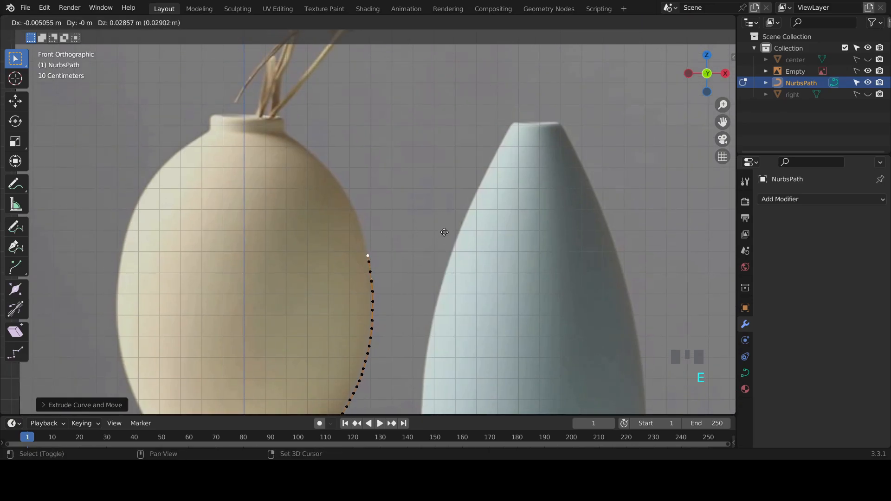
pyautogui.click(439, 214)
pyautogui.press('e')
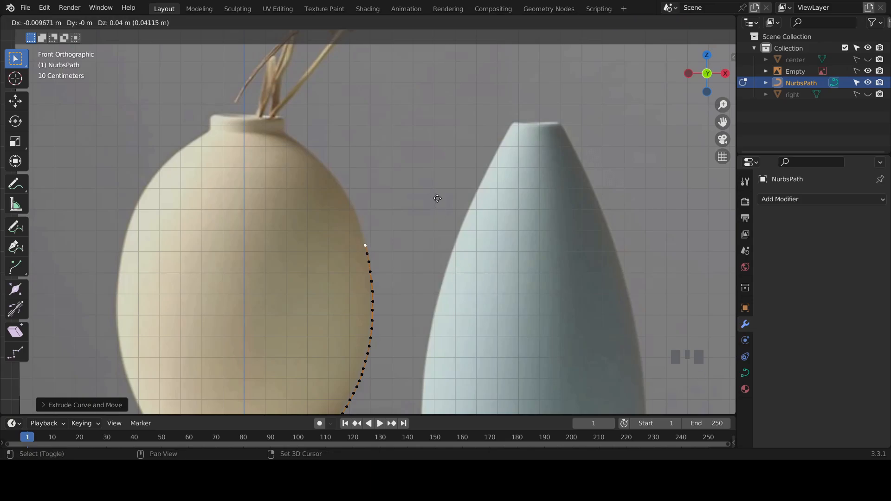
pyautogui.click(437, 206)
pyautogui.press('e')
pyautogui.click(425, 202)
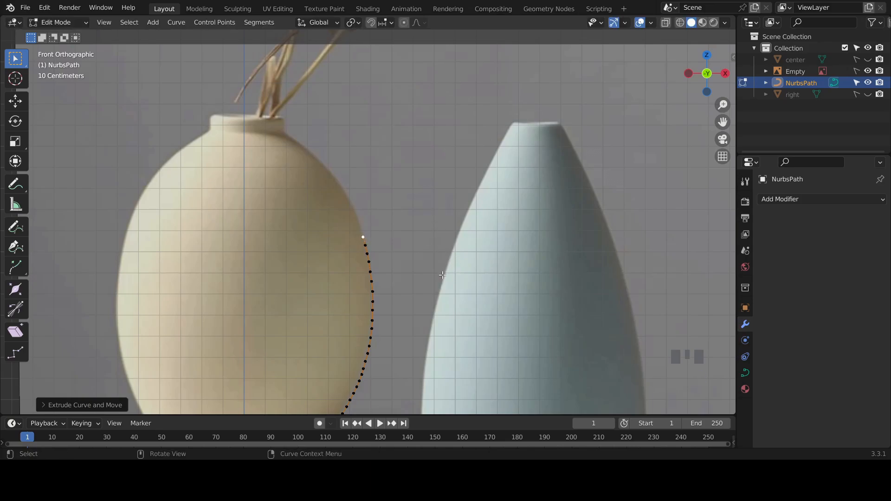
pyautogui.press('e')
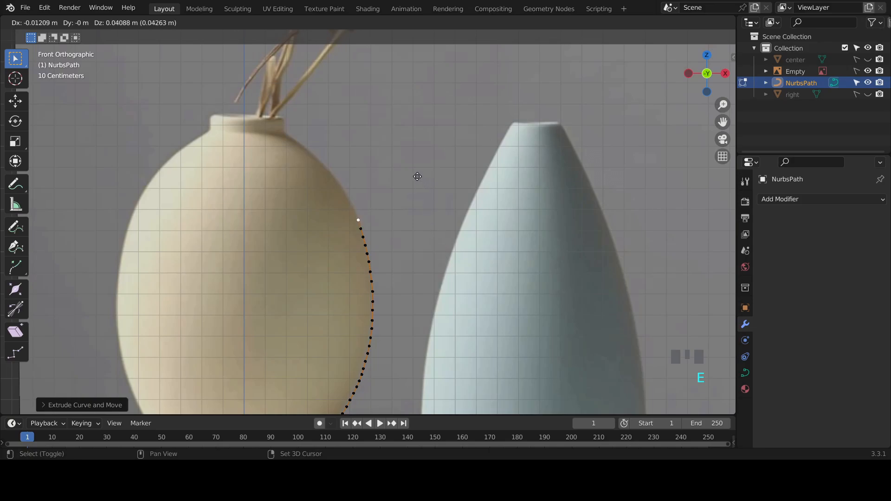
pyautogui.click(413, 193)
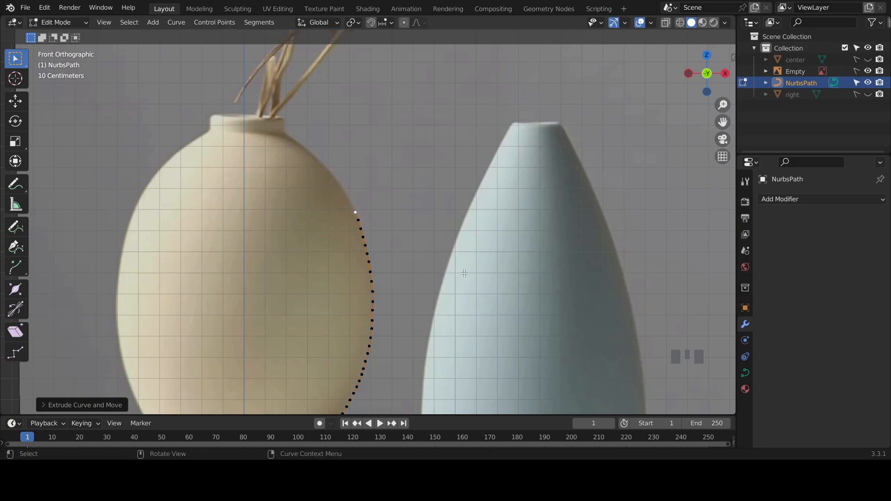
# Extend the profile with five extruded points along the inward-curving upper side towards the shoulder.
pyautogui.press('e')
pyautogui.click(428, 192)
pyautogui.press('e')
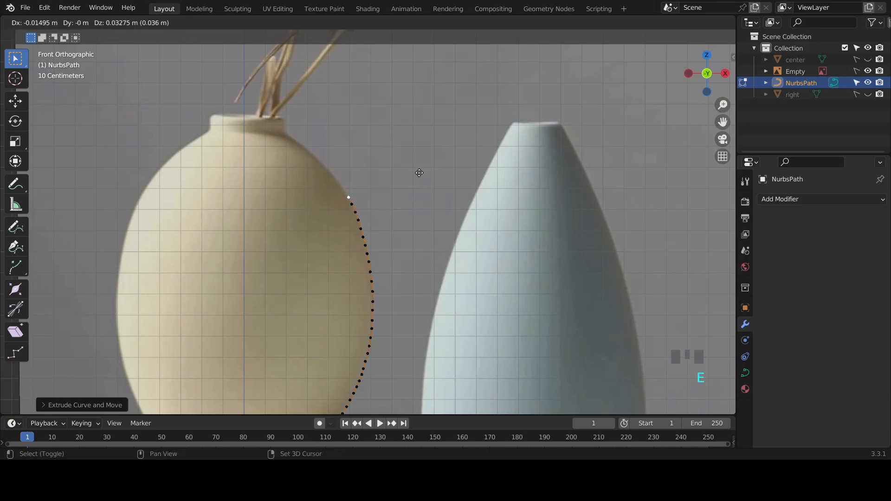
pyautogui.click(418, 171)
pyautogui.press('e')
pyautogui.click(408, 169)
pyautogui.press('e')
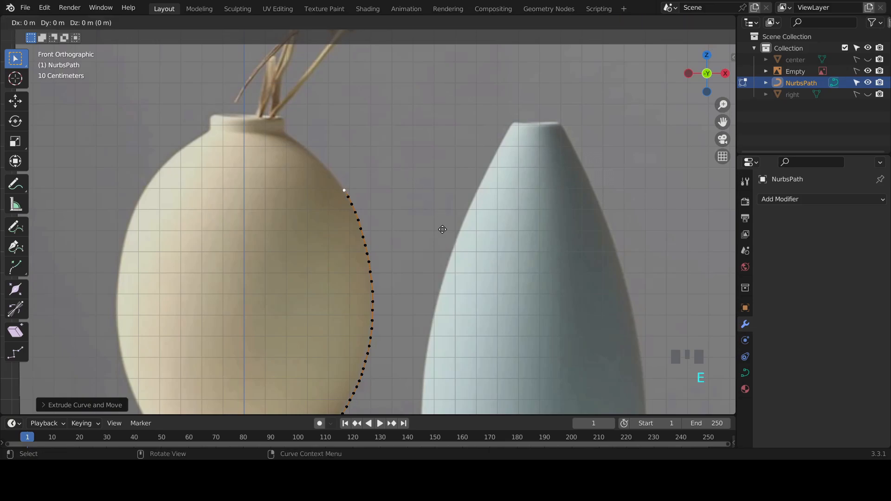
pyautogui.click(395, 166)
pyautogui.press('e')
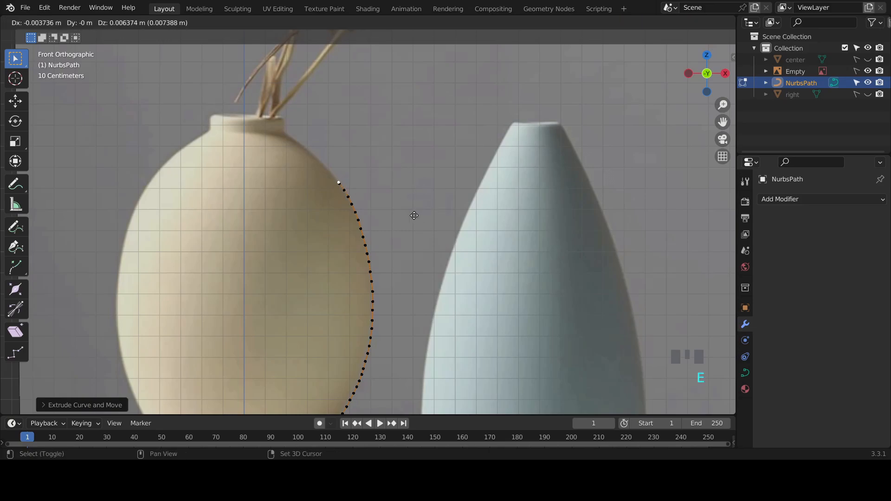
pyautogui.click(376, 171)
# Trace the cream vase's shoulder by extruding six points diagonally up and inward towards the neck.
pyautogui.press('e')
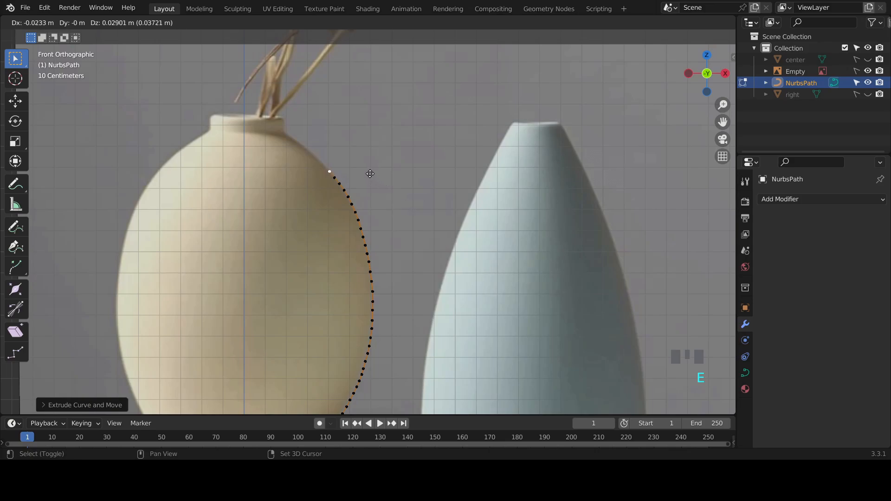
pyautogui.click(369, 173)
pyautogui.press('e')
pyautogui.click(345, 155)
pyautogui.press('e')
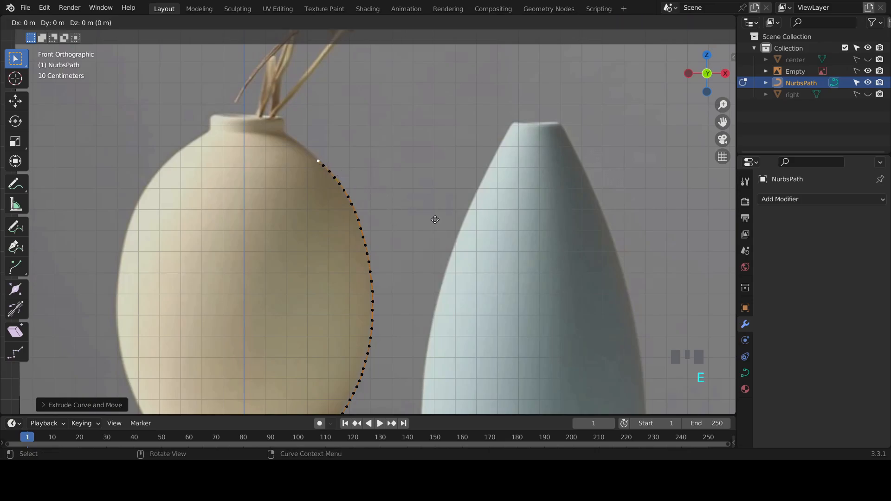
pyautogui.click(374, 168)
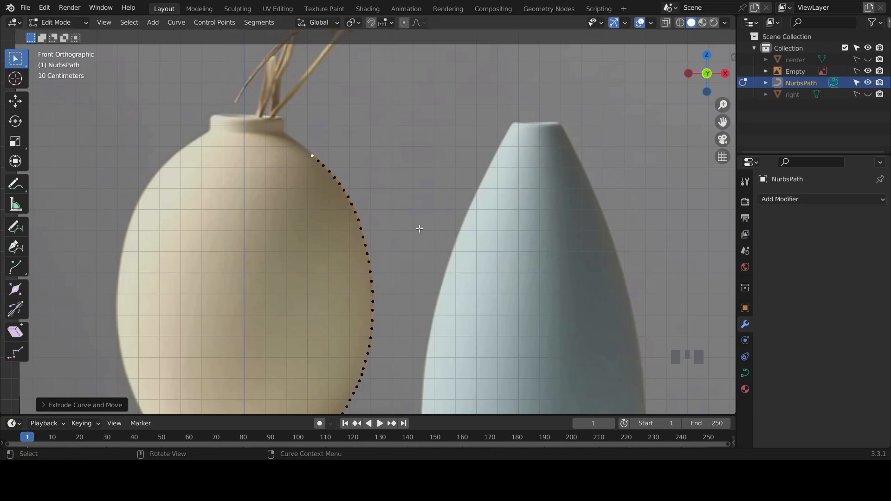
pyautogui.press('e')
pyautogui.click(362, 177)
pyautogui.press('e')
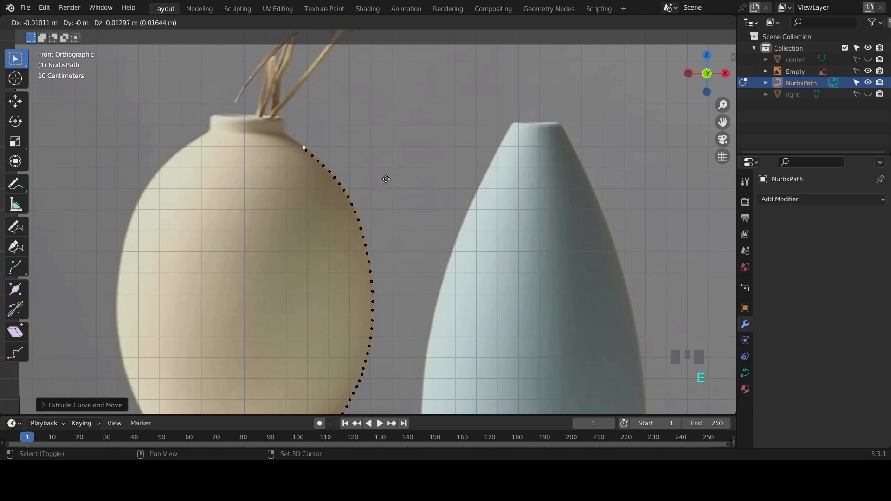
pyautogui.click(354, 159)
pyautogui.press('e')
pyautogui.click(361, 159)
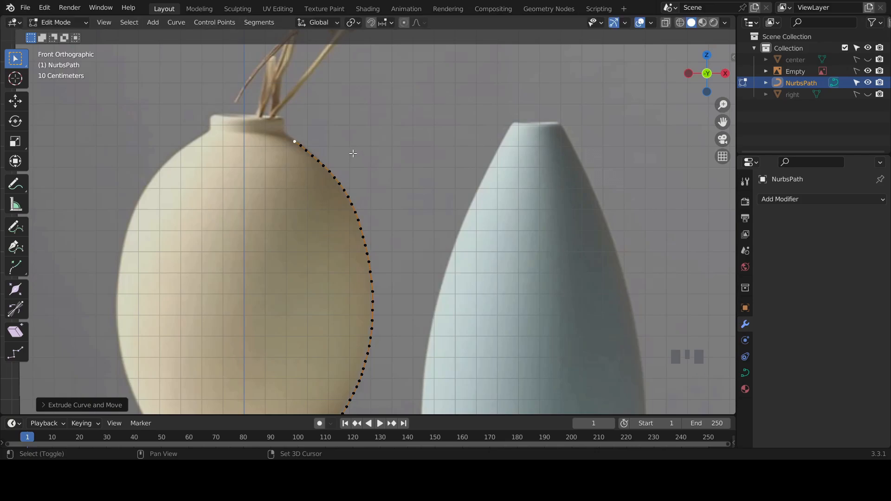
# Extrude three short segments from the shoulder's end to the foot of the vase's neck.
pyautogui.press('e')
pyautogui.click(341, 143)
pyautogui.press('e')
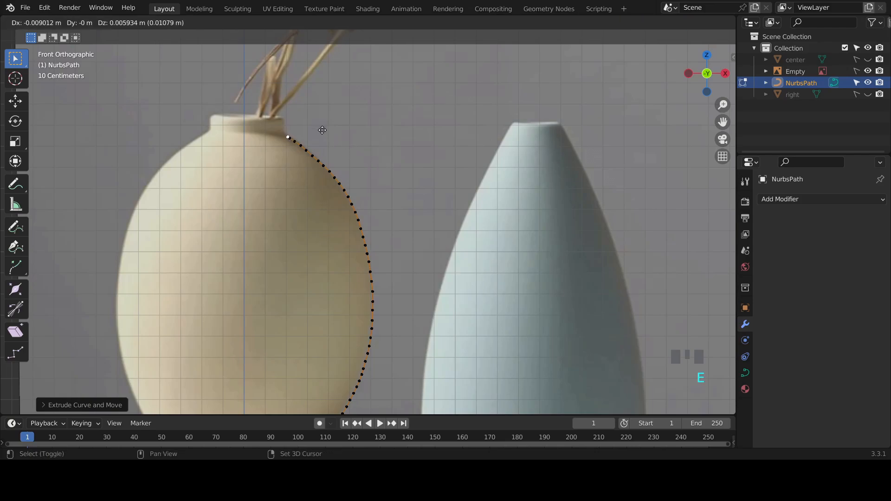
pyautogui.click(281, 110)
pyautogui.press('e')
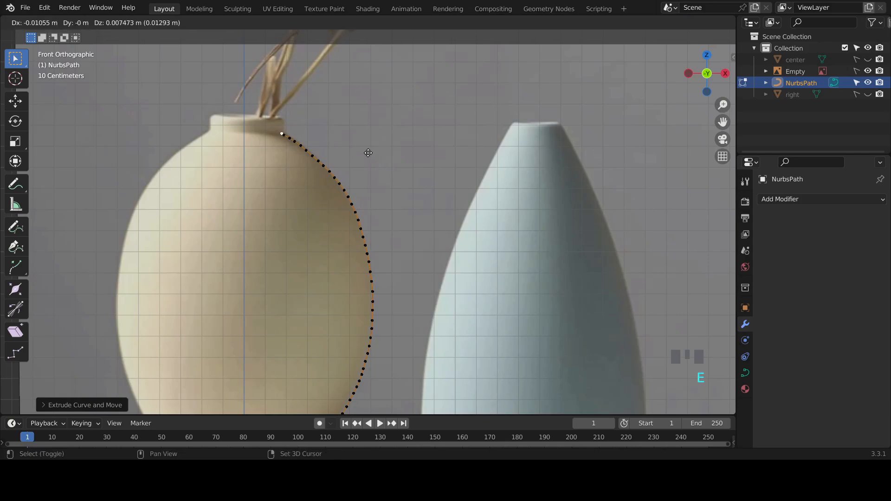
pyautogui.click(365, 152)
# Extrude five points straight up the cream vase's neck to its rim and finish editing the profile curve.
pyautogui.press('e')
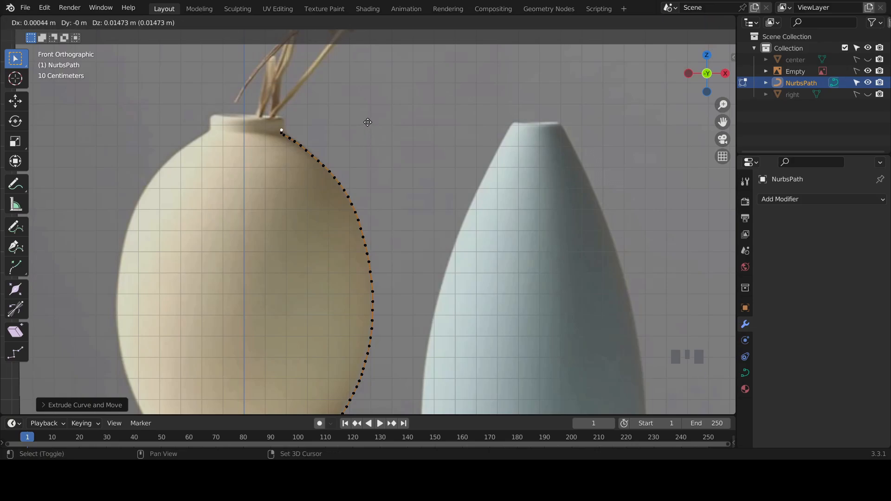
pyautogui.click(367, 123)
pyautogui.press('e')
pyautogui.click(376, 101)
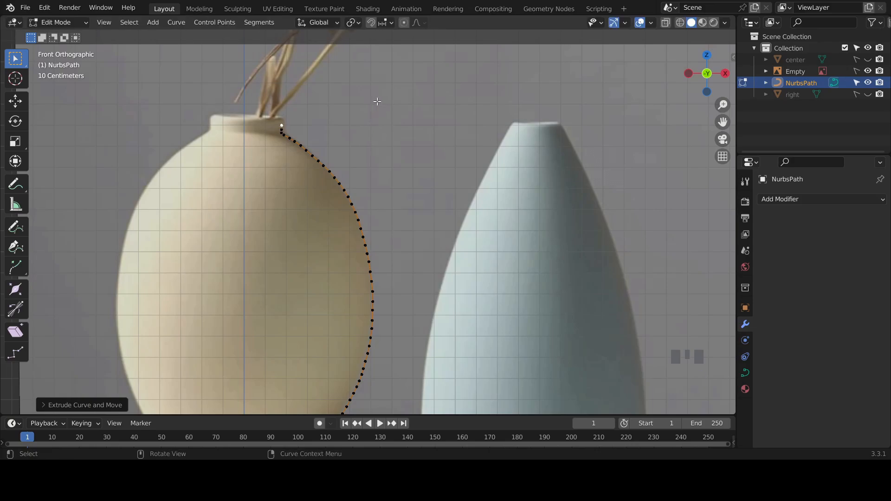
pyautogui.press('e')
pyautogui.click(377, 46)
pyautogui.press('e')
pyautogui.click(375, 400)
pyautogui.press('e')
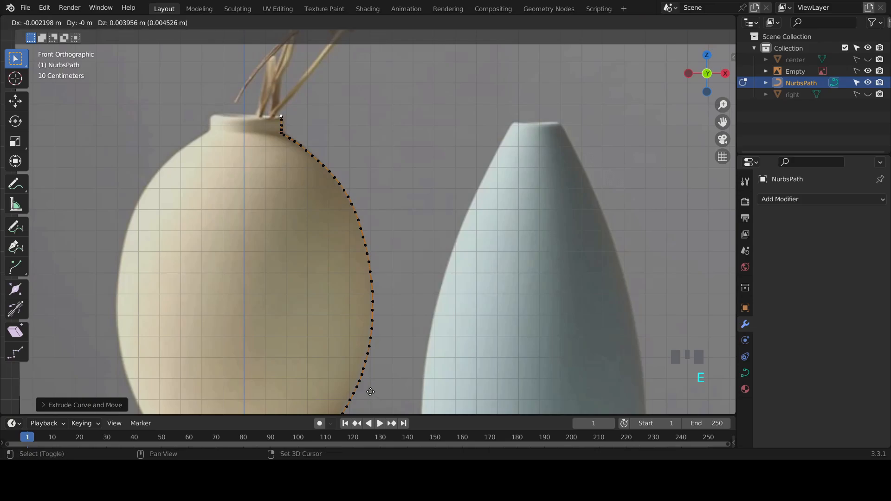
pyautogui.click(361, 388)
pyautogui.scroll(-2, 409, 350)
pyautogui.press('Tab')
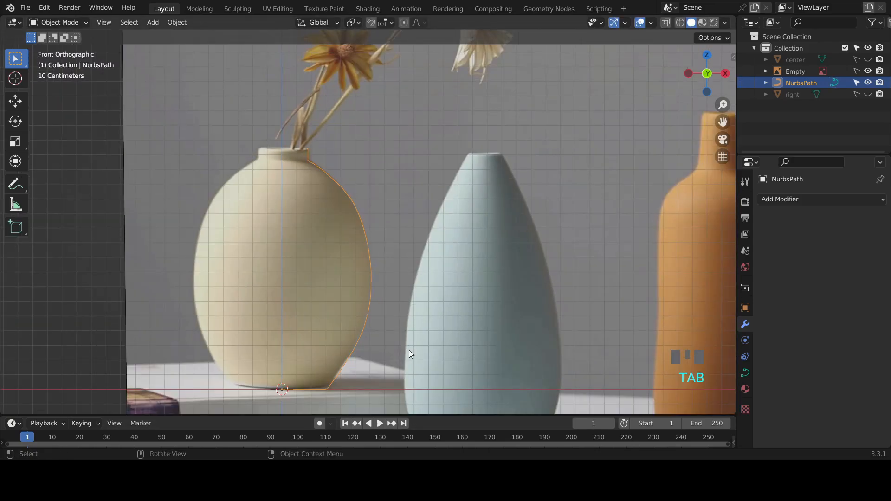
# Revolve the cream vase's profile 360° around Z with a Screw modifier and convert the result to a mesh.
pyautogui.click(788, 198)
pyautogui.click(676, 328)
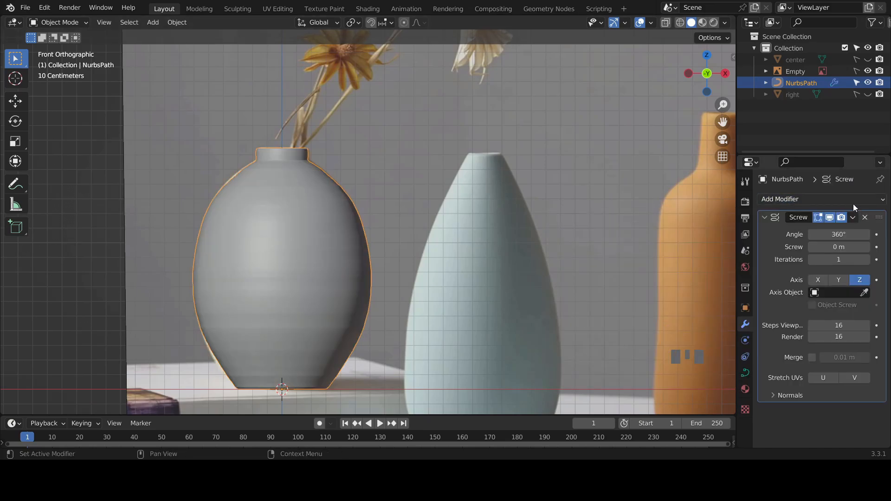
pyautogui.rightClick(296, 228)
pyautogui.click(349, 278)
# Give the vase mesh a Subdivision Surface modifier with 2 viewport levels and apply it.
pyautogui.click(789, 199)
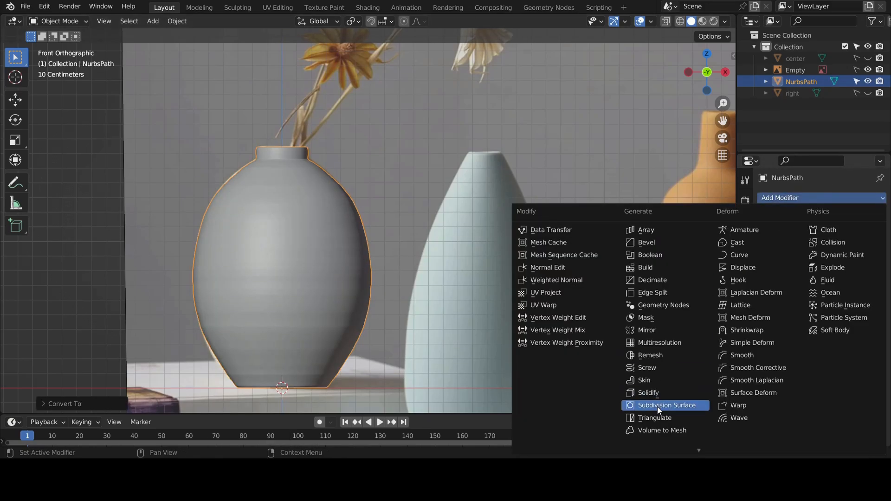
pyautogui.click(657, 407)
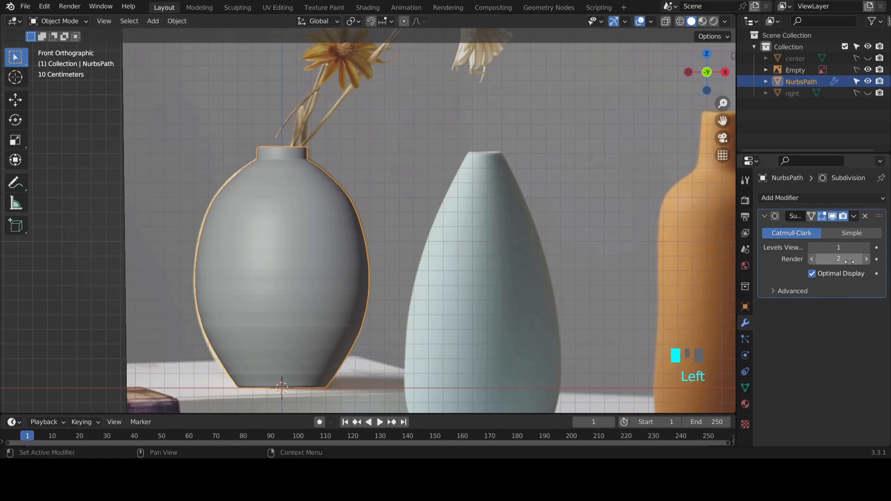
pyautogui.click(866, 247)
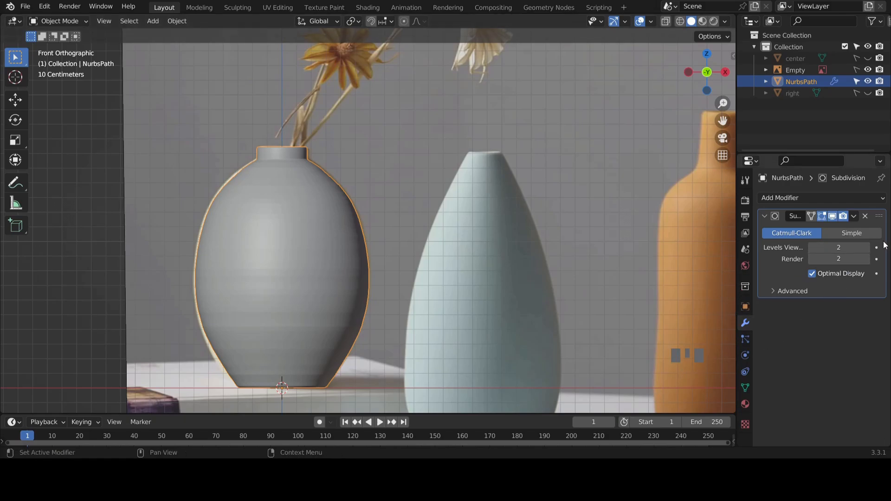
pyautogui.click(854, 217)
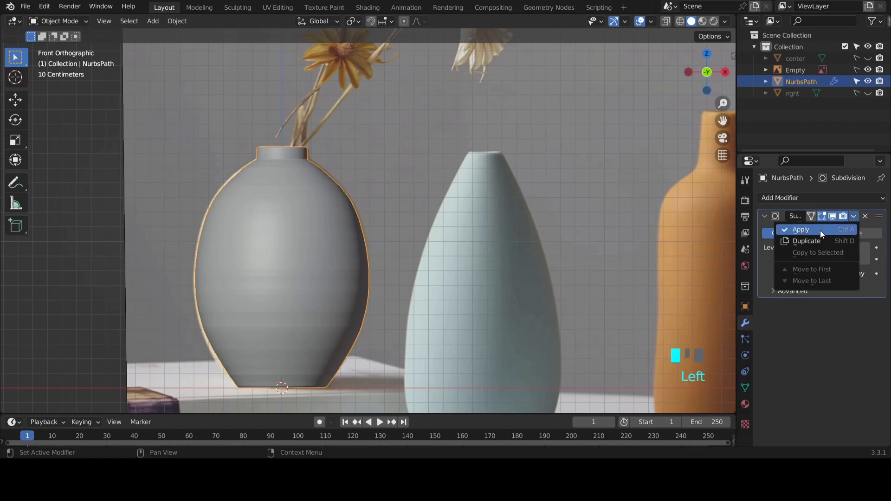
pyautogui.click(820, 229)
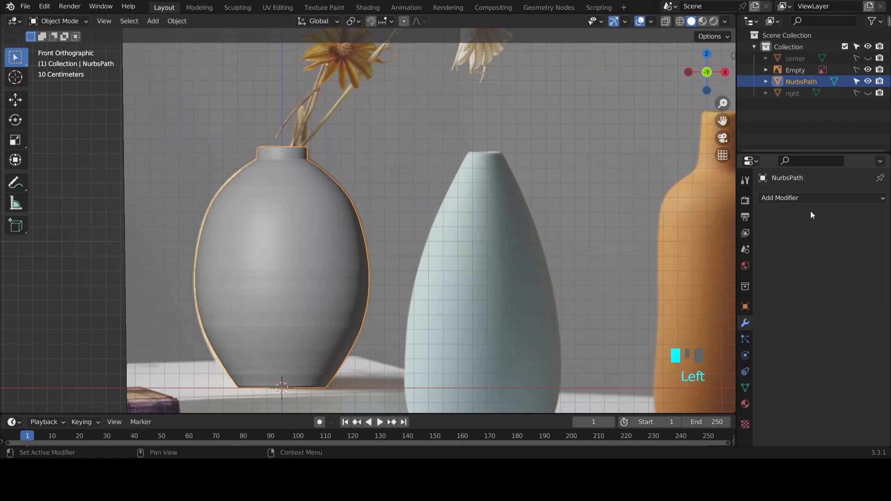
# Add a Solidify modifier with 0.01 m thickness and Even Thickness enabled to the vase, and apply it.
pyautogui.click(796, 198)
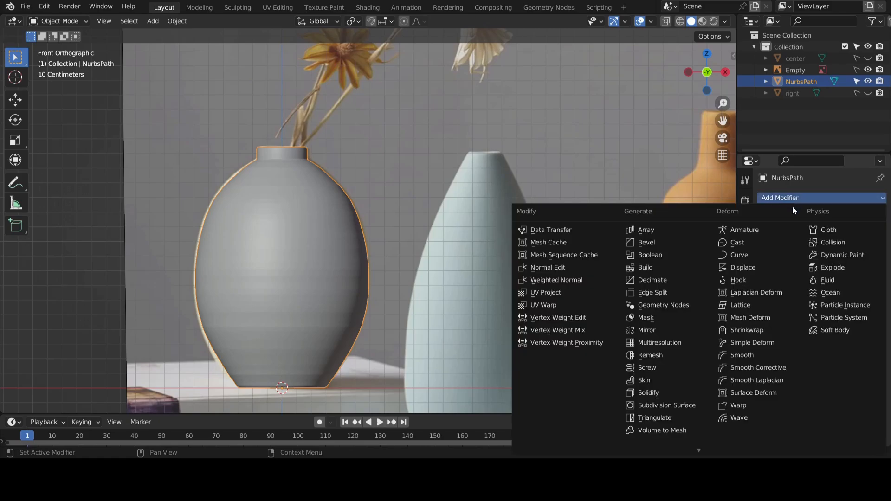
pyautogui.click(662, 393)
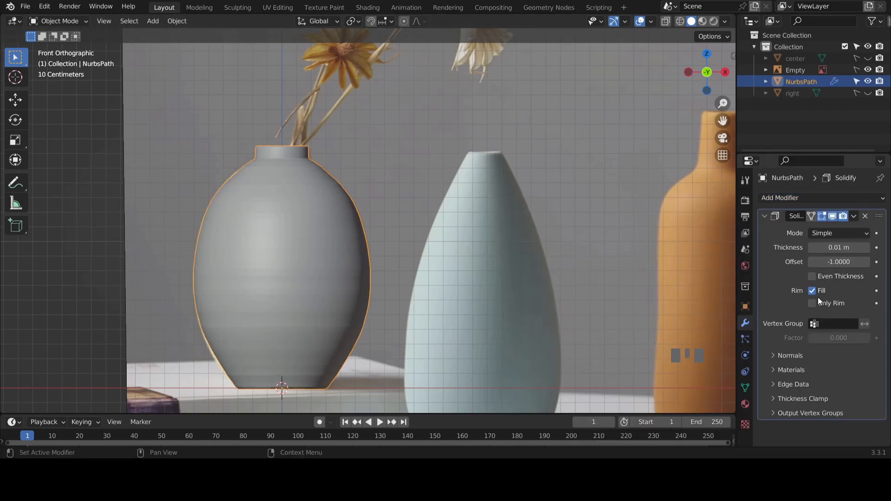
pyautogui.click(811, 275)
pyautogui.click(854, 216)
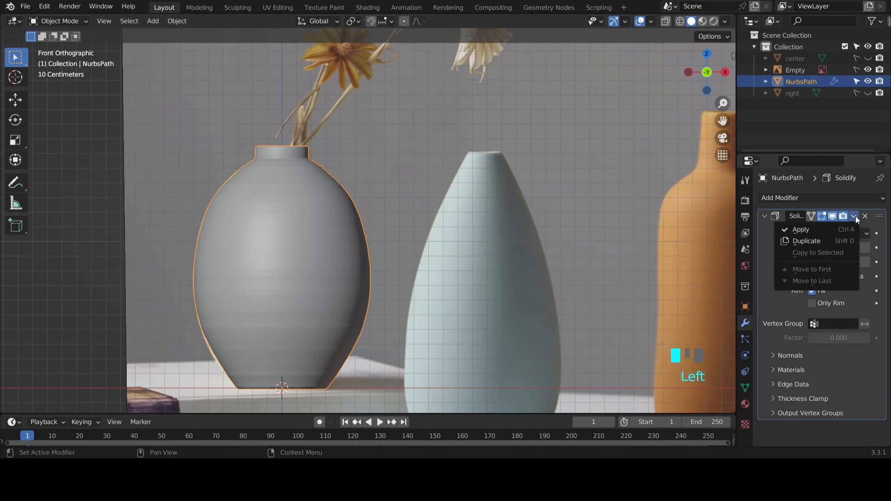
pyautogui.click(827, 232)
# Shade the vase smooth, hide the reference image and inspect the finished vase from several angles.
pyautogui.rightClick(263, 244)
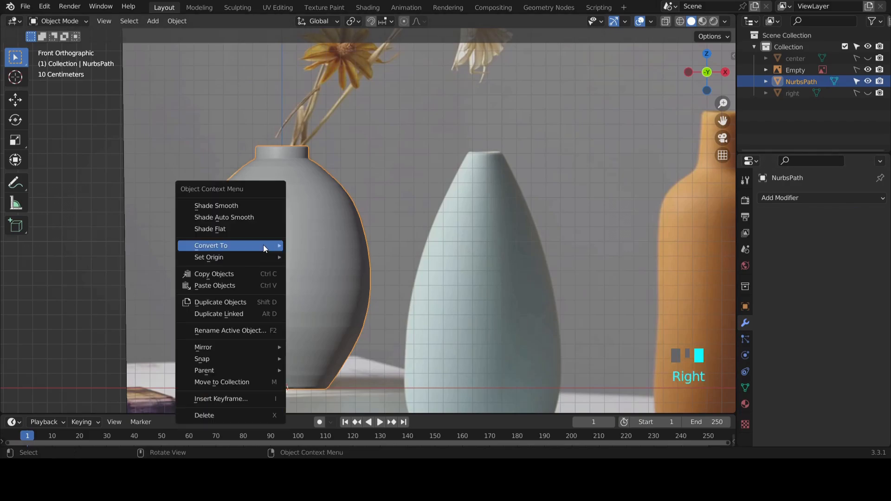
pyautogui.click(237, 206)
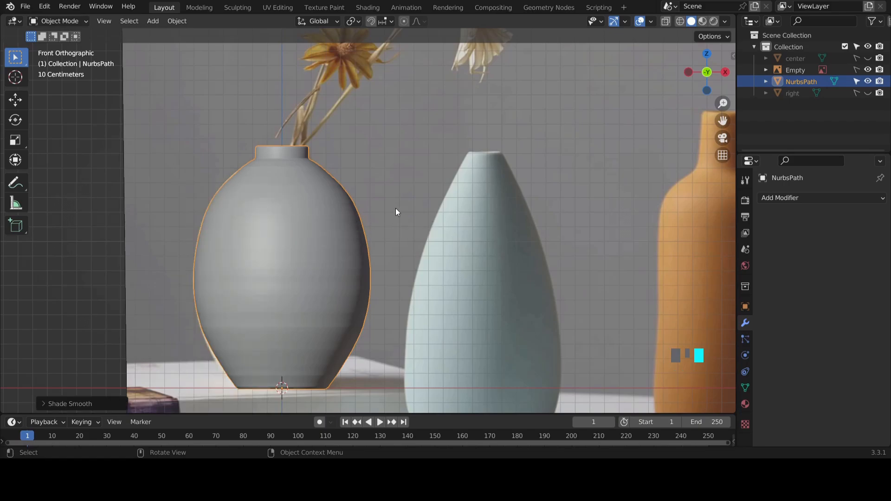
pyautogui.scroll(-1, 394, 207)
pyautogui.moveTo(377, 192); pyautogui.dragTo(417, 232, button='middle')
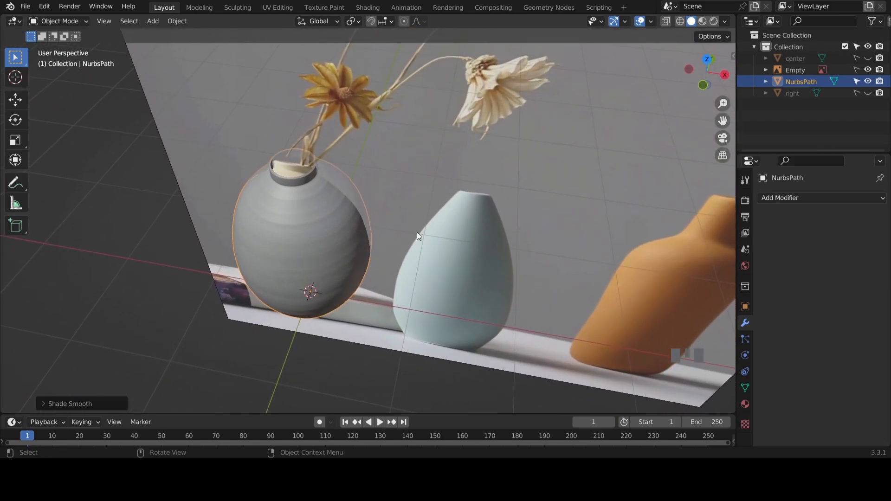
pyautogui.click(869, 69)
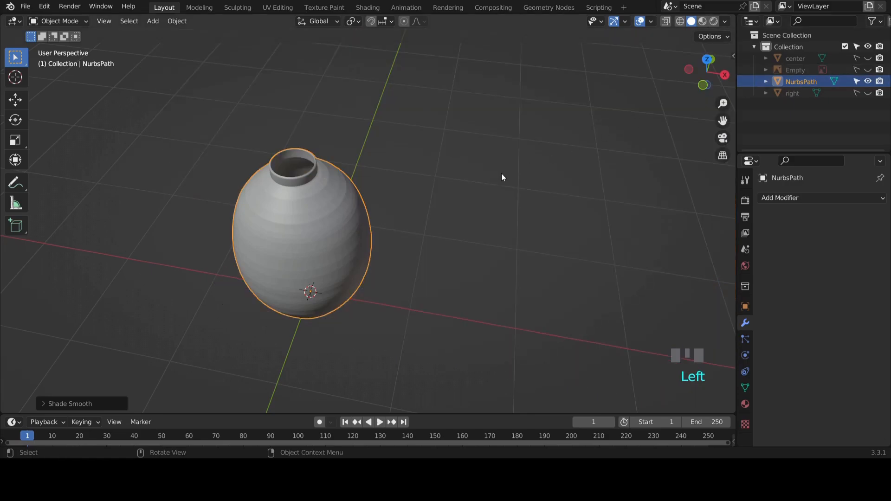
pyautogui.moveTo(501, 174); pyautogui.dragTo(561, 113, button='middle')
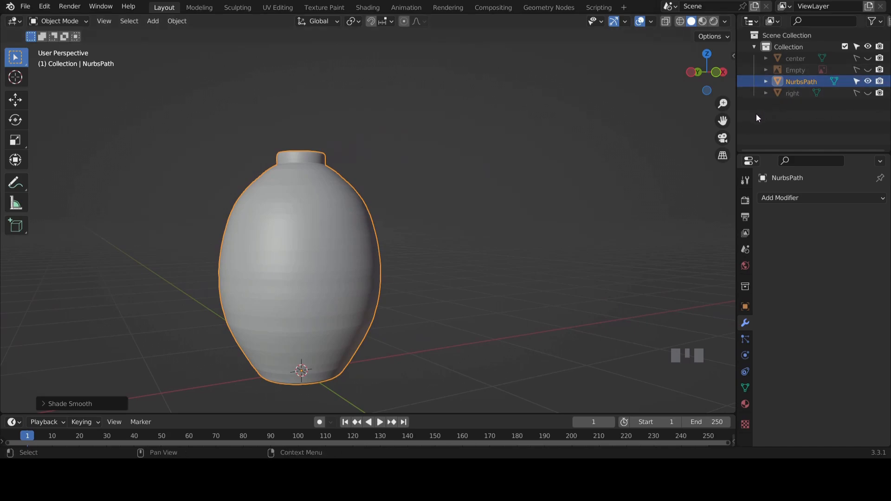
# In the top view, move the vase away from the origin, about 2 m along Y and about -1.8 m along X.
pyautogui.press('KP_1')
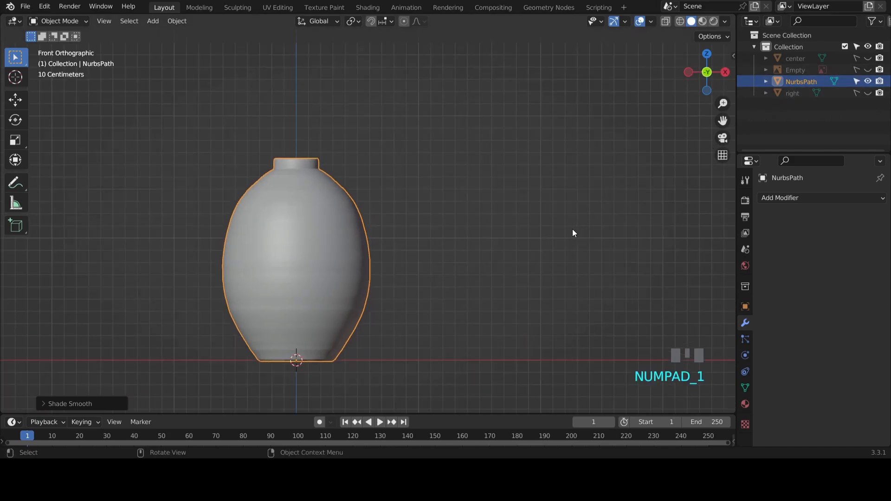
pyautogui.press('KP_7')
pyautogui.scroll(-3, 571, 229)
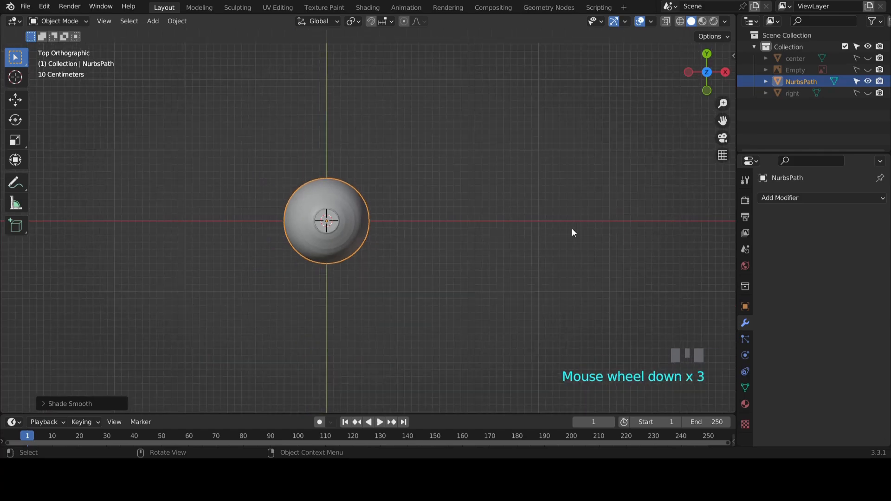
pyautogui.scroll(-1, 571, 232)
pyautogui.scroll(-1, 572, 233)
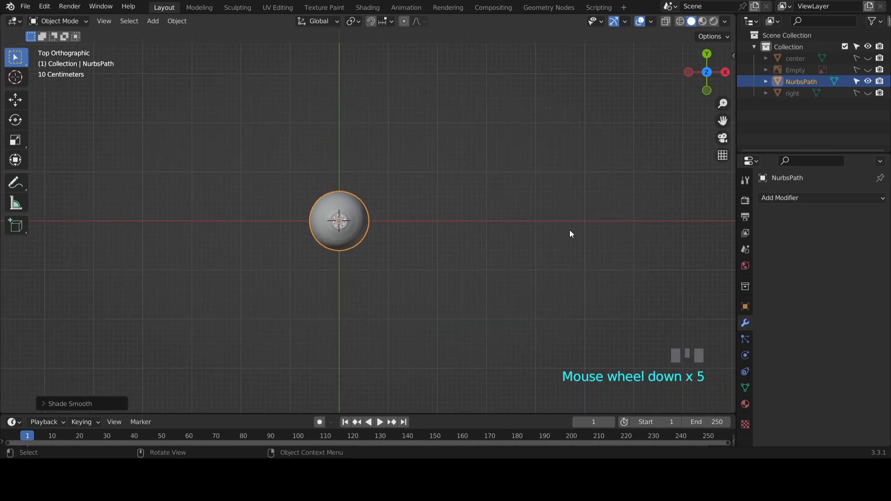
pyautogui.press('g')
pyautogui.press('y')
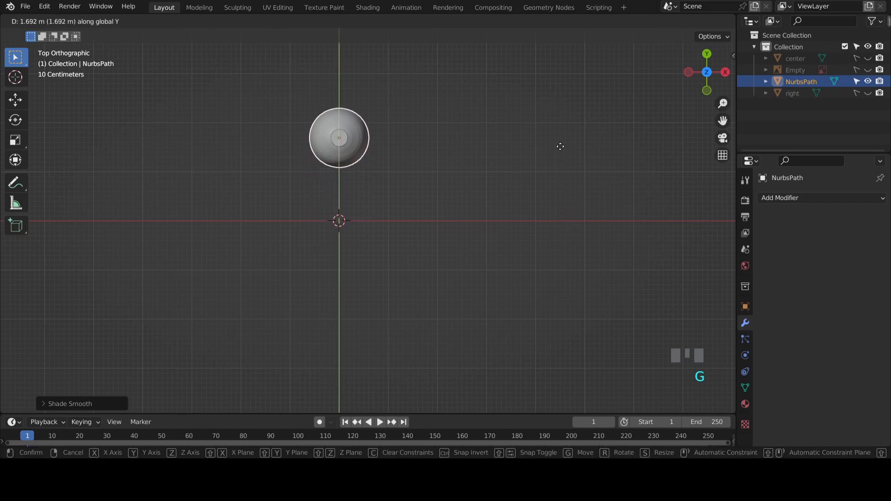
pyautogui.click(558, 137)
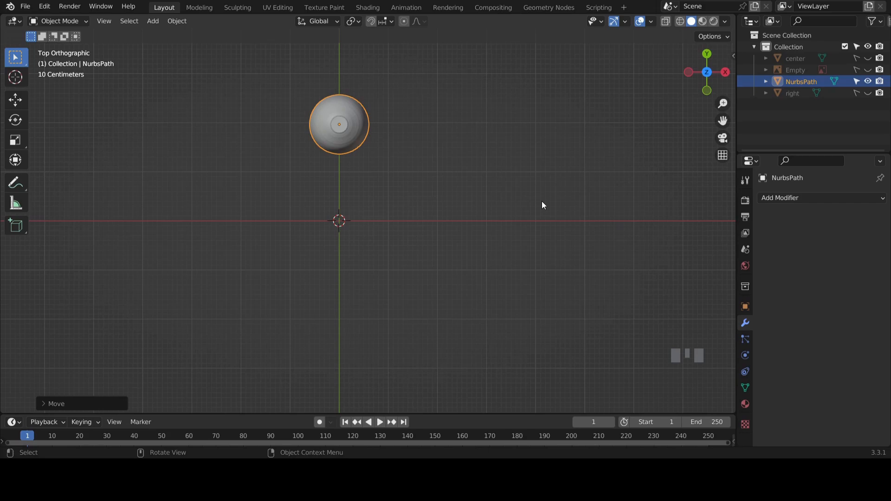
pyautogui.press('g')
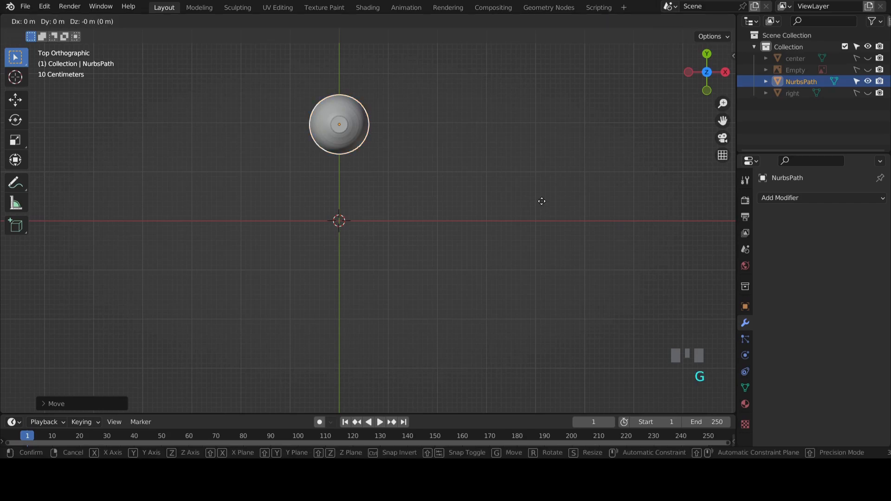
pyautogui.press('x')
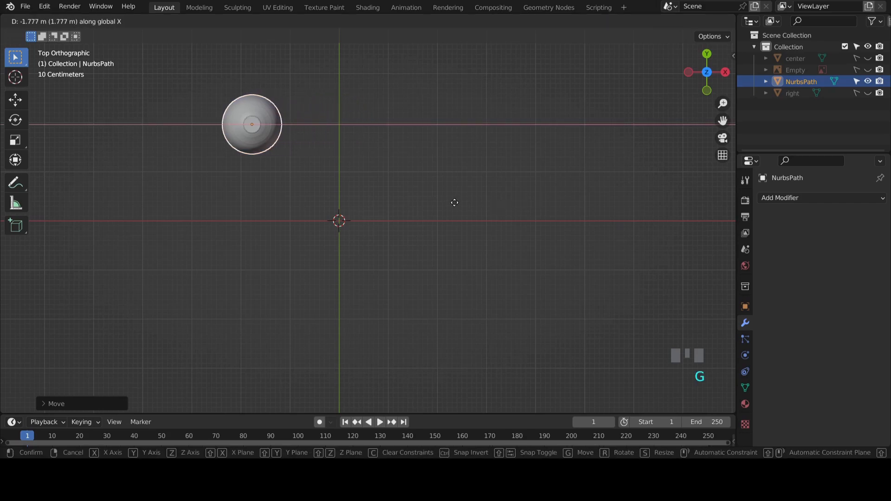
# Move the modelled vase about -1.78 m along X and show the reference image in front view.
pyautogui.click(454, 203)
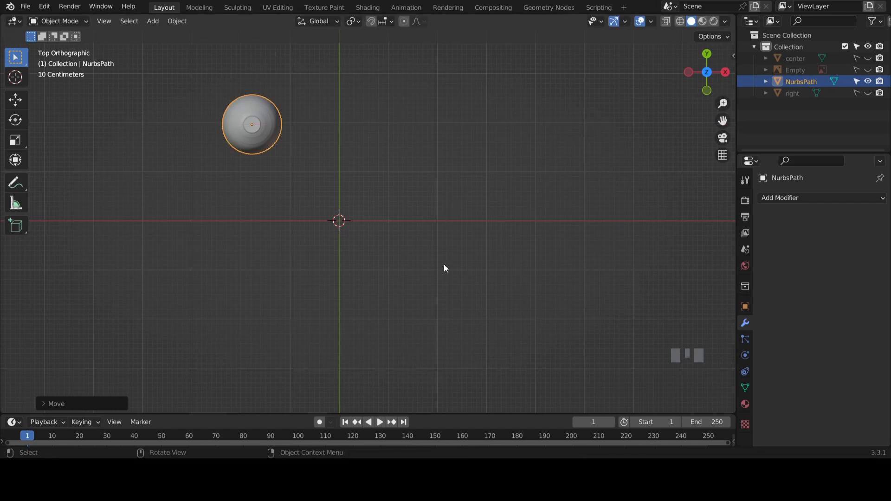
pyautogui.press('KP_1')
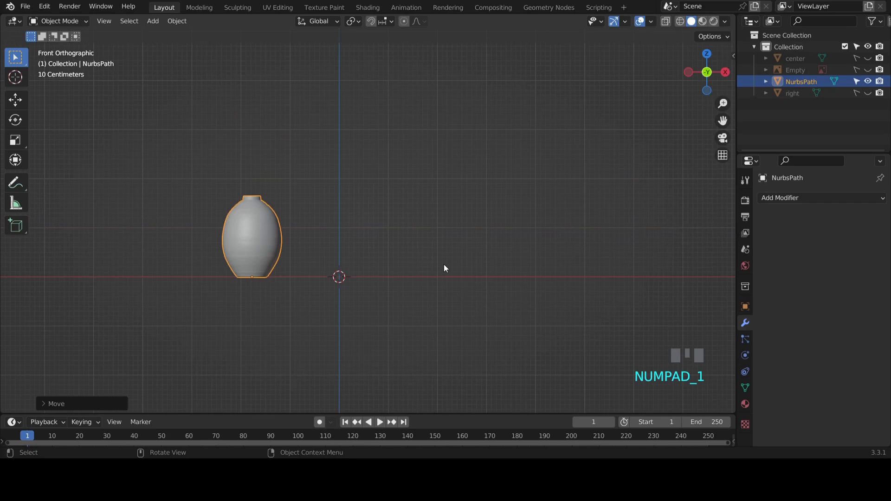
pyautogui.click(867, 70)
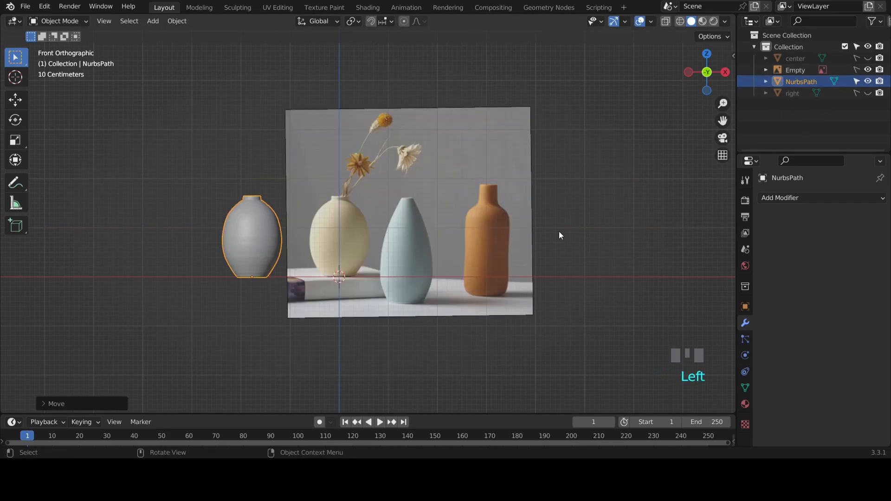
# Add a cube and scale it to about 0.22 on every axis except X to form a flat book block.
pyautogui.hotkey('shift', 'a')
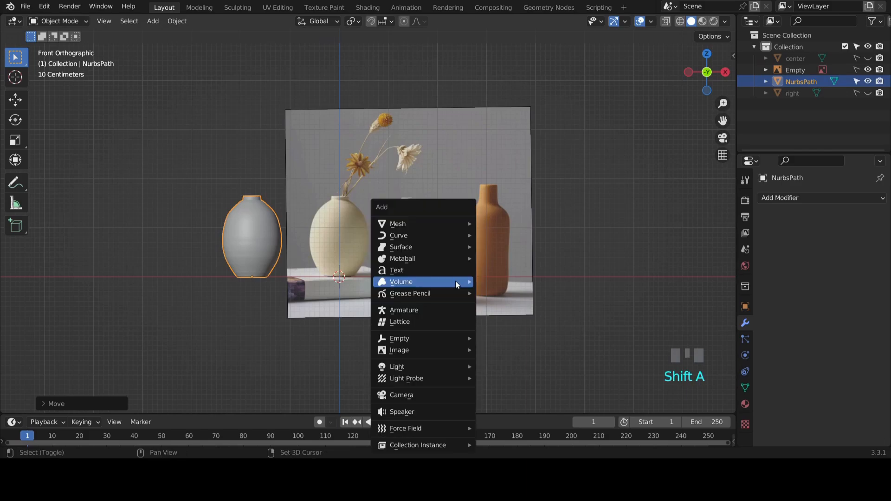
pyautogui.moveTo(467, 231)
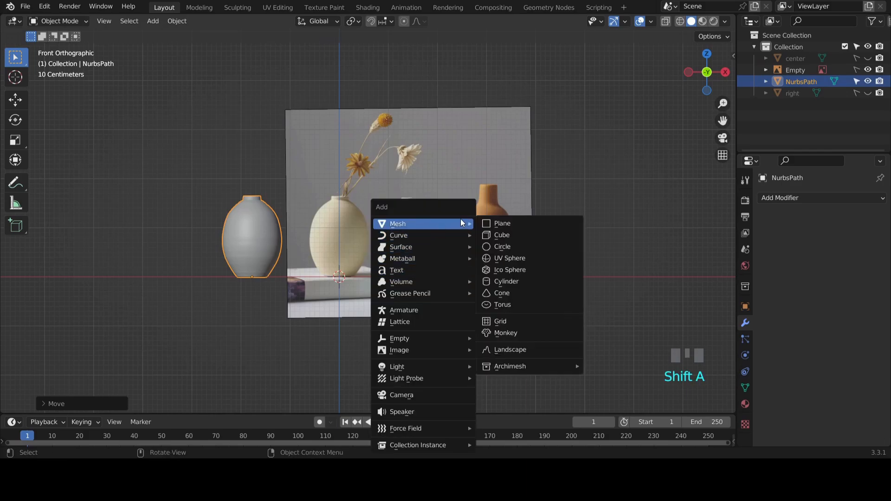
pyautogui.click(506, 236)
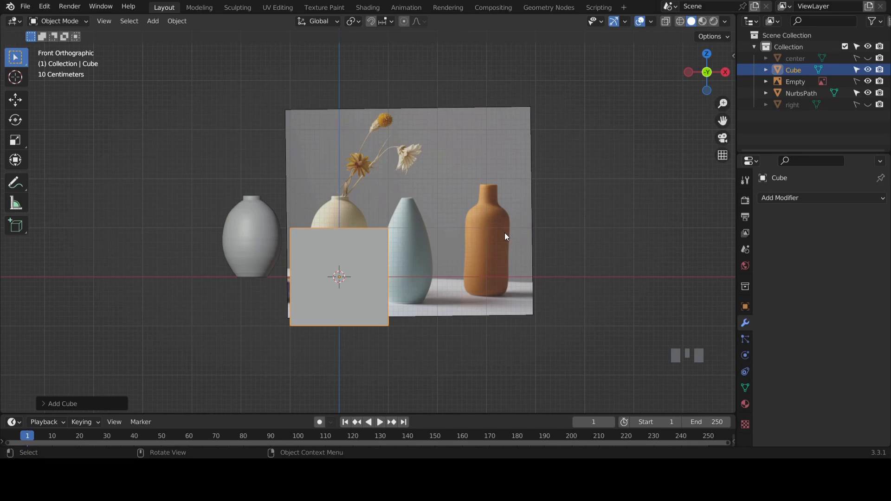
pyautogui.press('s')
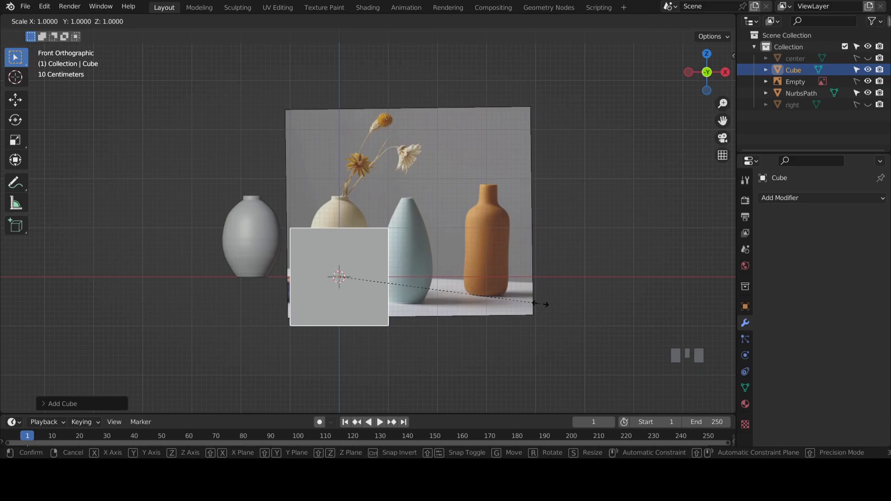
pyautogui.hotkey('shift', 'x')
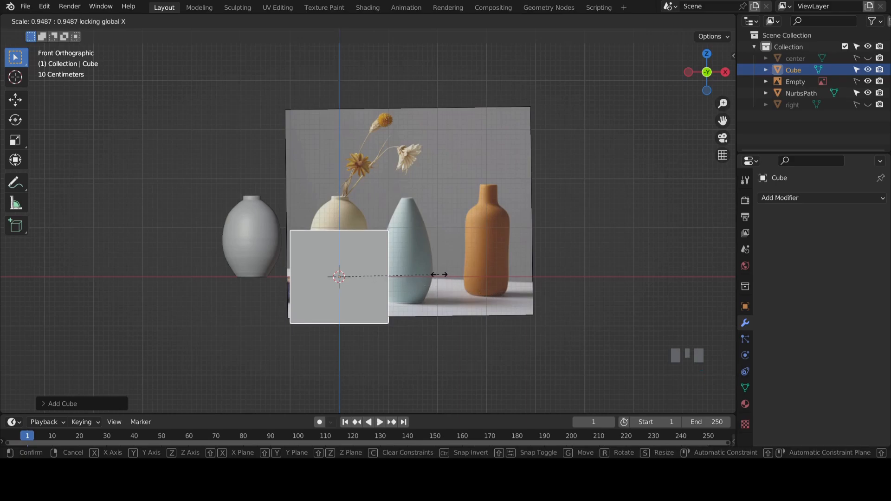
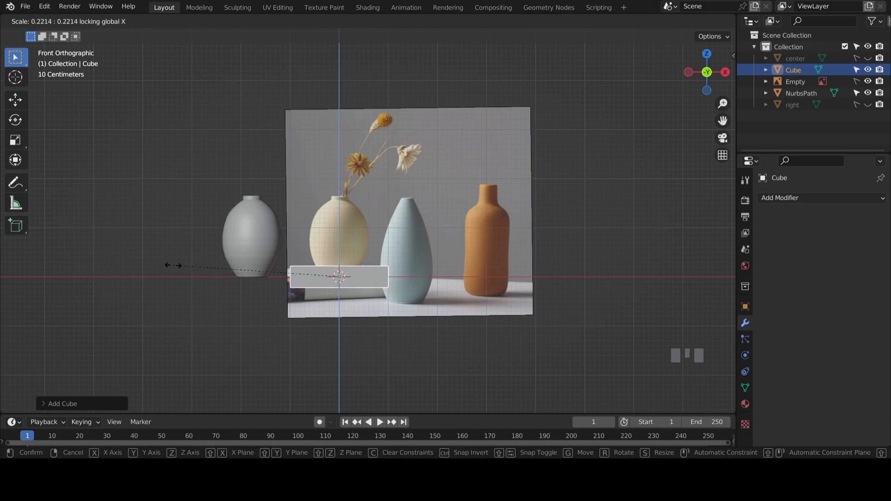
pyautogui.click(172, 266)
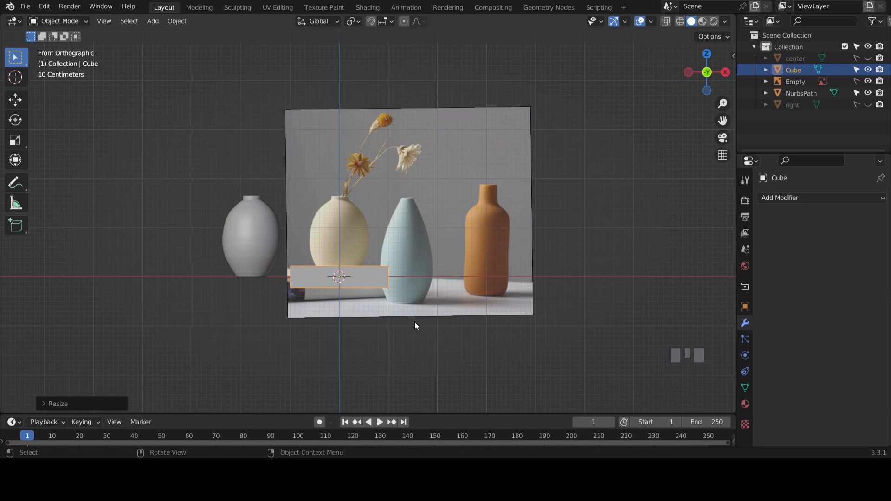
# Stretch the block along Y to a book-like depth and rotate it about Z so it sits at an angle.
pyautogui.moveTo(415, 325); pyautogui.dragTo(418, 391, button='middle')
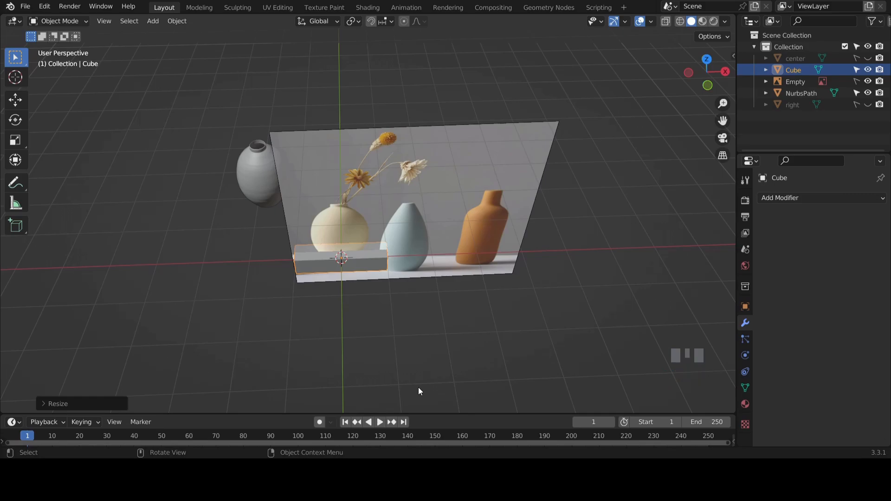
pyautogui.press('s')
pyautogui.press('y')
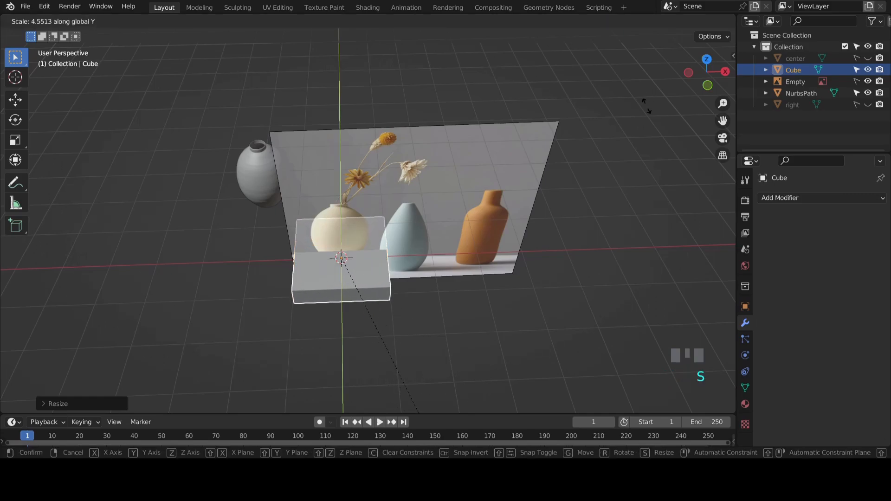
pyautogui.click(547, 65)
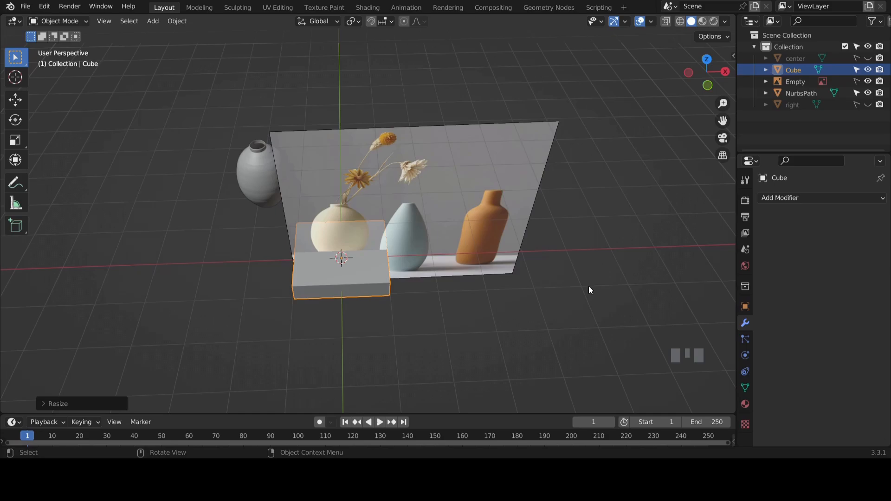
pyautogui.press('r')
pyautogui.press('z')
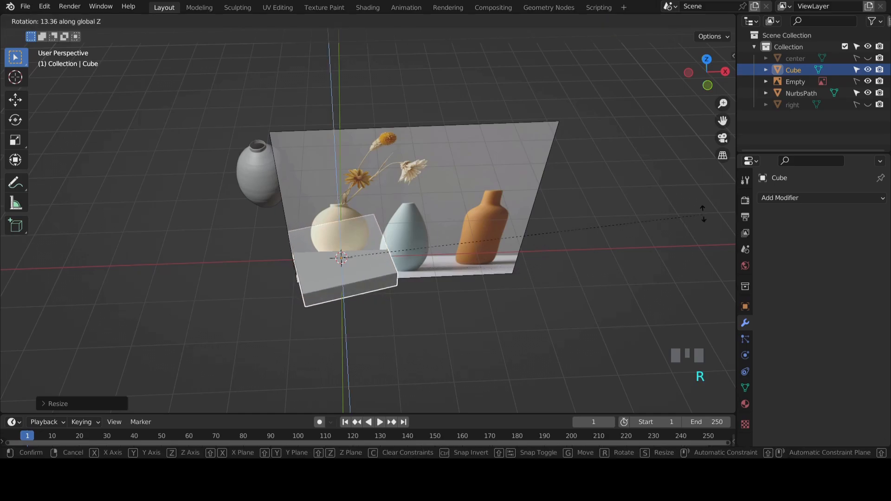
pyautogui.click(667, 101)
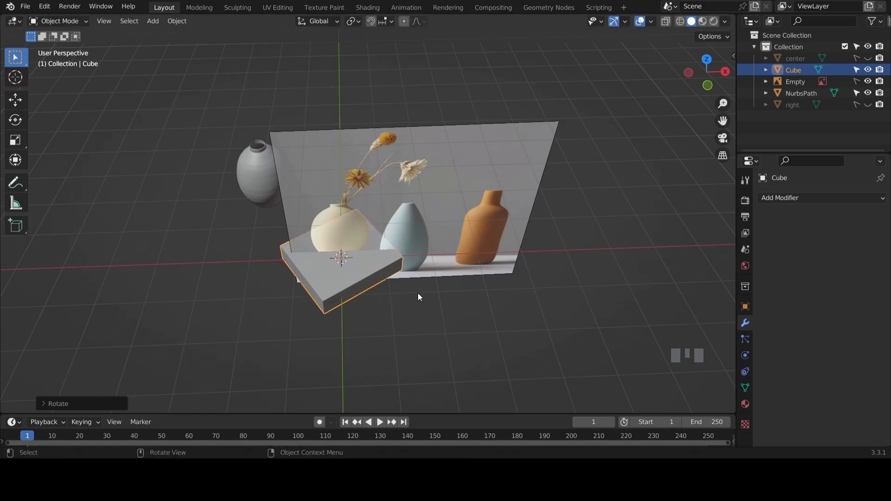
# Enter Edit Mode on the block and switch to edge selection.
pyautogui.scroll(3, 417, 294)
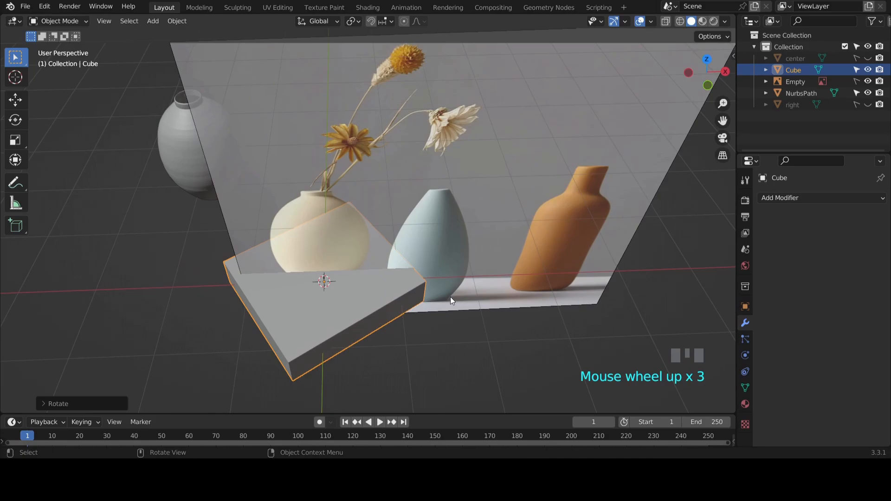
pyautogui.press('KP_1')
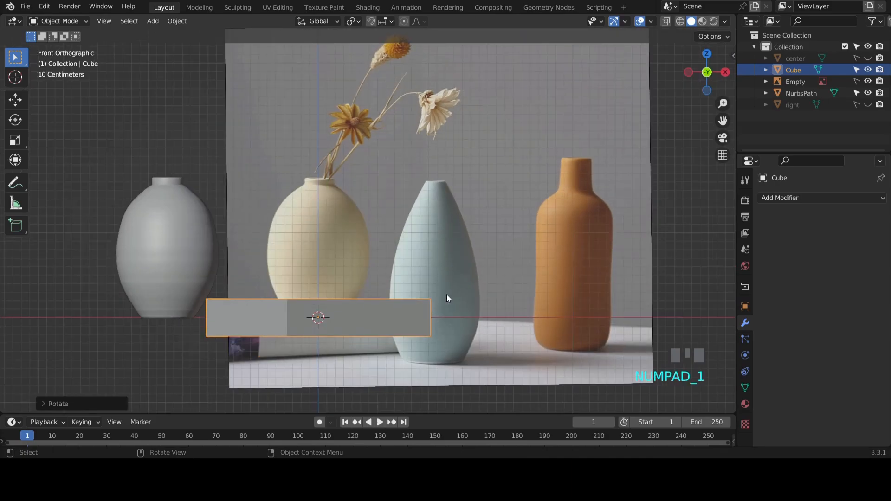
pyautogui.press('Tab')
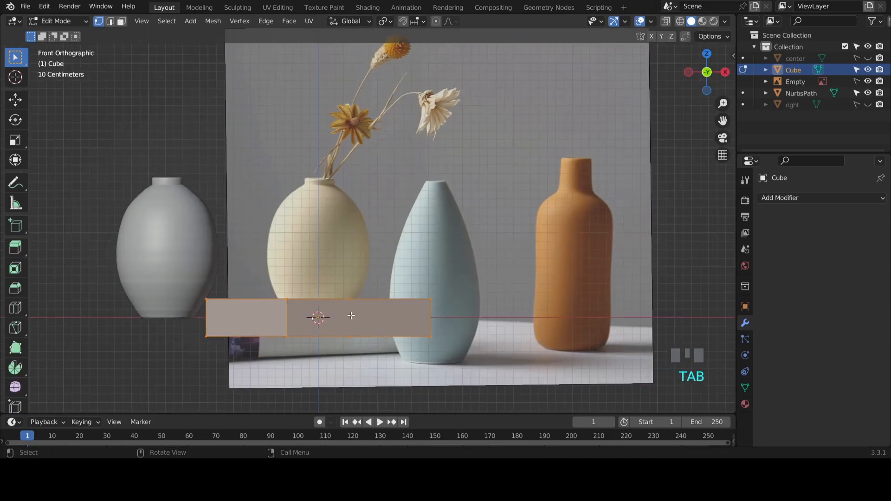
pyautogui.click(110, 20)
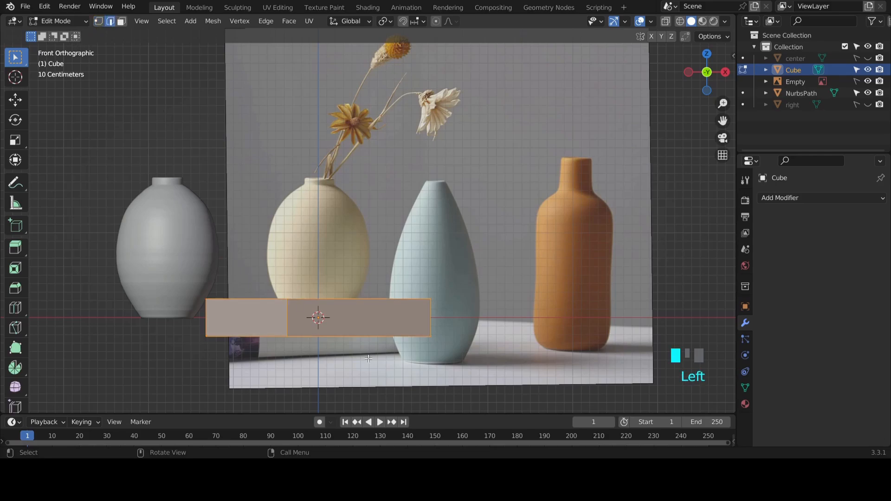
# Select the four edges around the block's long front face.
pyautogui.click(366, 302)
pyautogui.click(349, 298)
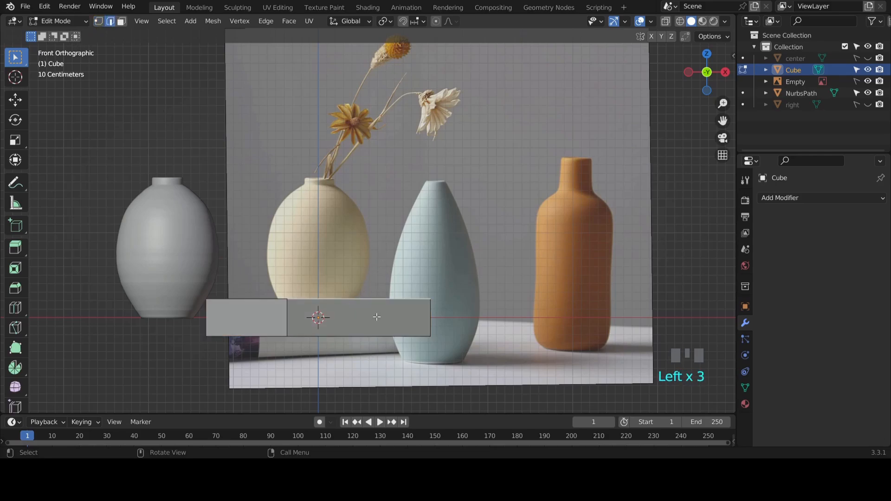
pyautogui.moveTo(410, 325); pyautogui.dragTo(402, 334, button='middle')
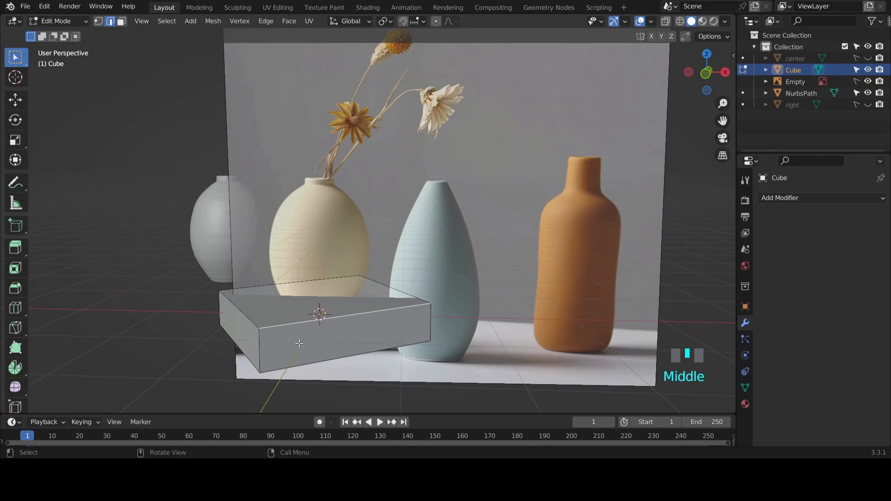
pyautogui.press('shift')
pyautogui.keyDown('shift'); pyautogui.click(258, 349); pyautogui.keyUp('shift')
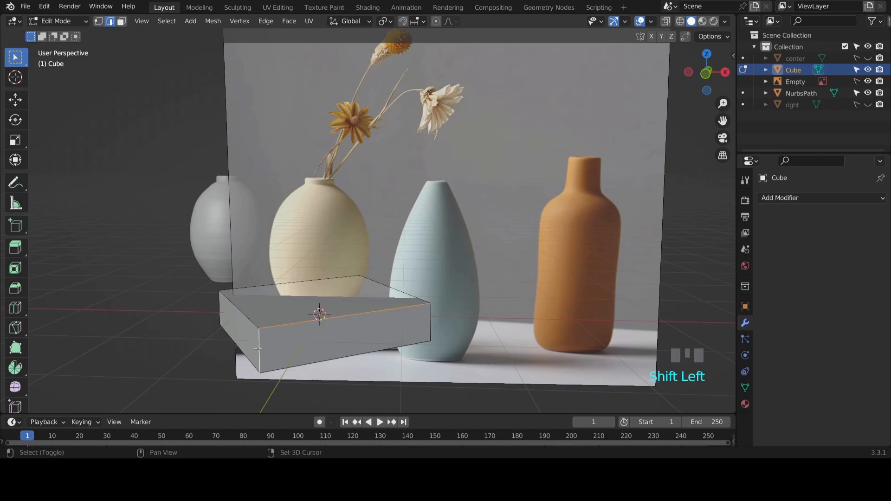
pyautogui.keyDown('shift'); pyautogui.click(340, 359); pyautogui.keyUp('shift')
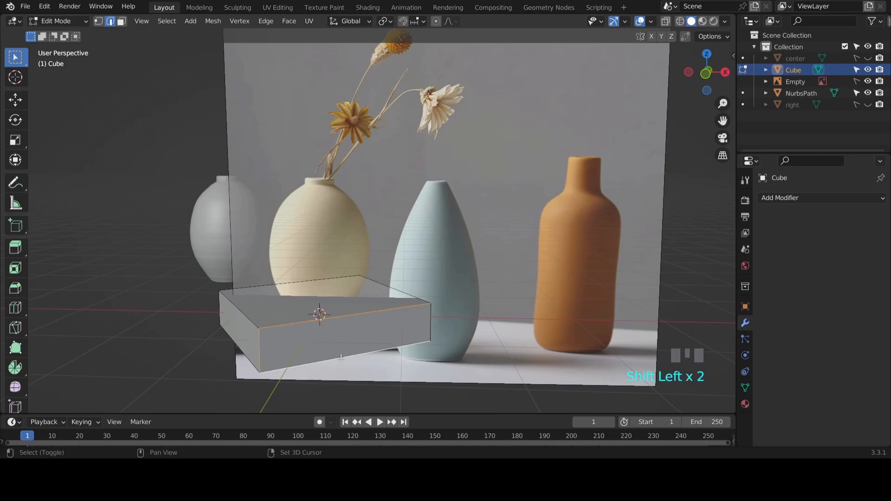
pyautogui.keyDown('shift'); pyautogui.click(429, 331); pyautogui.keyUp('shift')
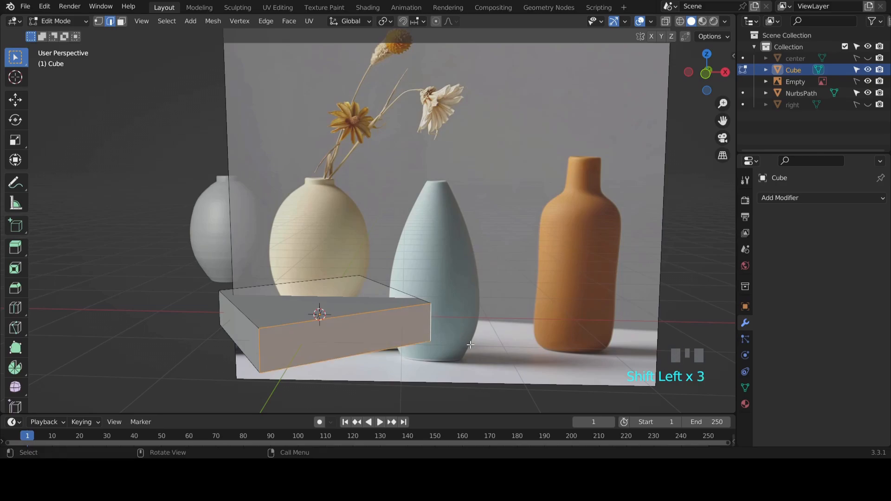
# Add a loop cut to the block and slide it by about 0.8 towards its long front face.
pyautogui.moveTo(440, 334); pyautogui.dragTo(512, 341, button='middle')
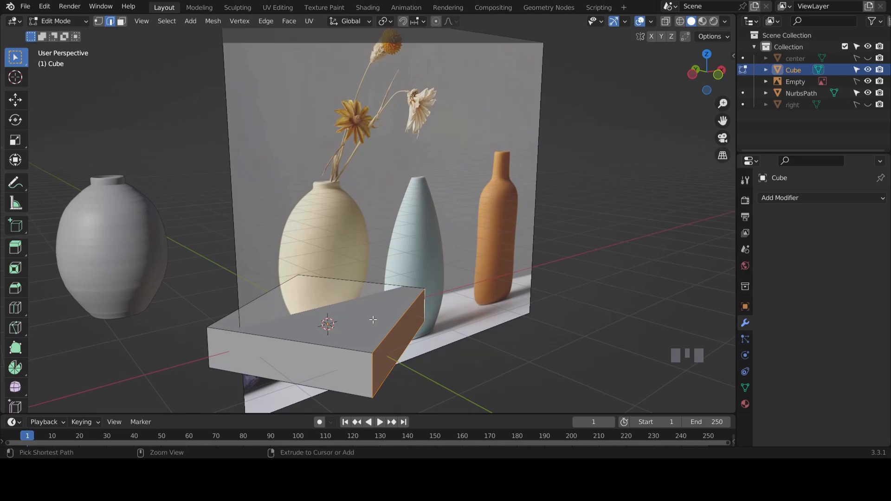
pyautogui.hotkey('ctrl', 'r')
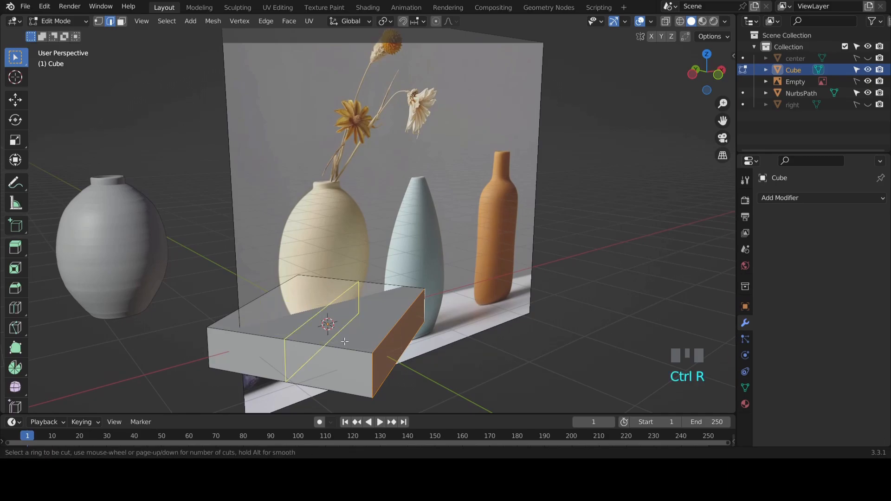
pyautogui.click(345, 342)
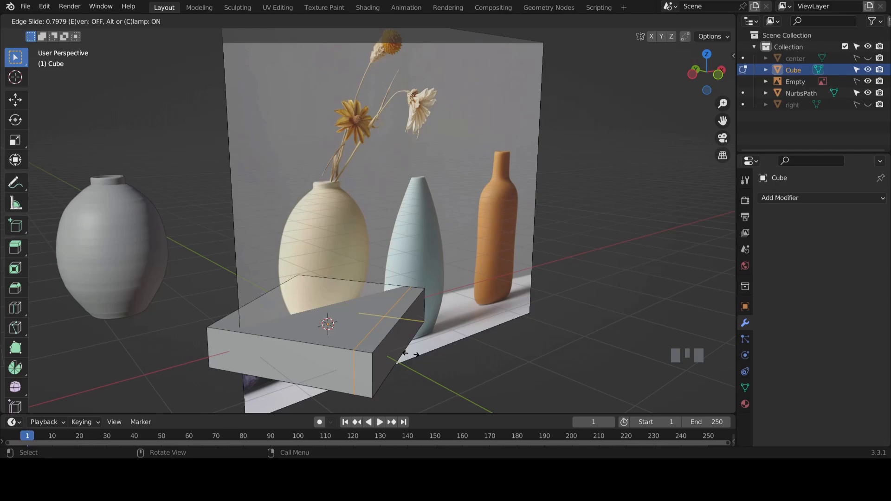
pyautogui.click(411, 354)
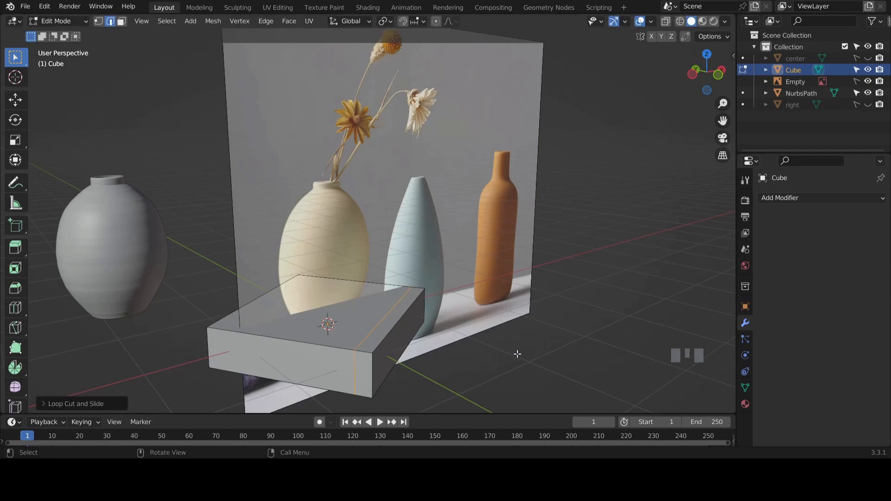
# Bevel the new edge loop into a narrow strip with a width of about 0.025 m.
pyautogui.press('ctrl')
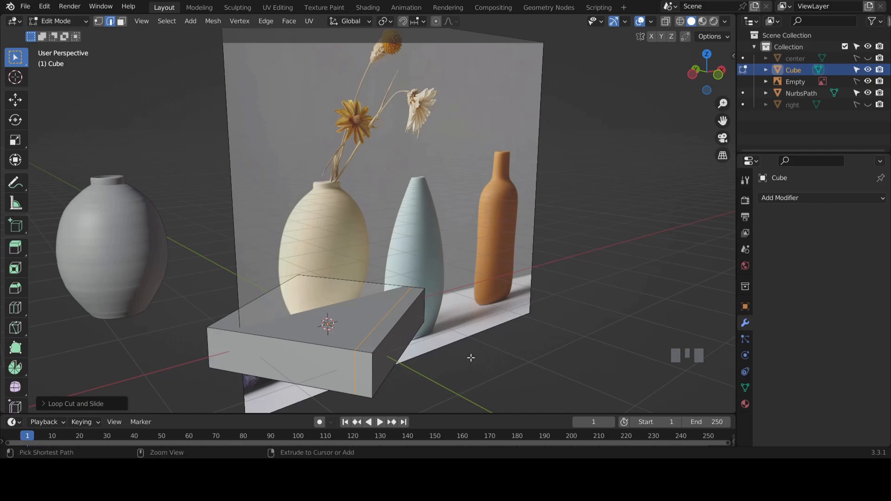
pyautogui.hotkey('ctrl', 'b')
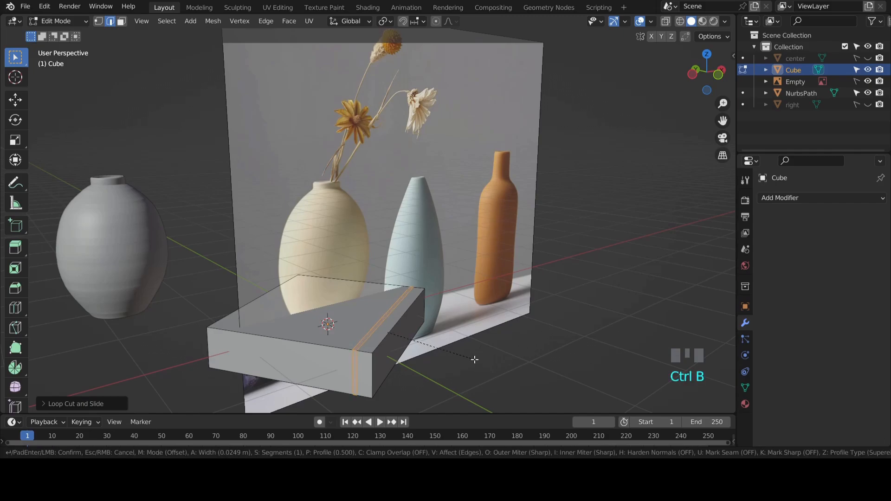
pyautogui.press('Escape')
# Extrude the narrow strip along its normals about 0.05 m inward to form a groove around the book.
pyautogui.moveTo(16, 226); pyautogui.dragTo(85, 239)
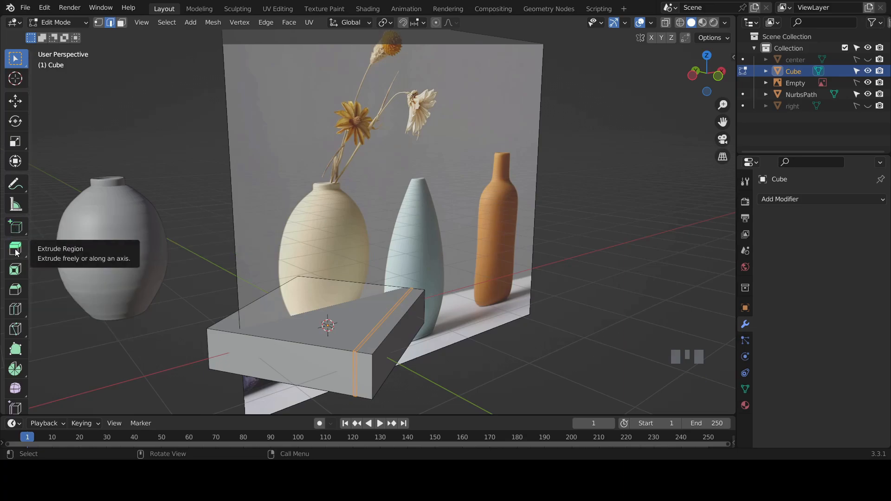
pyautogui.moveTo(15, 250); pyautogui.dragTo(31, 247)
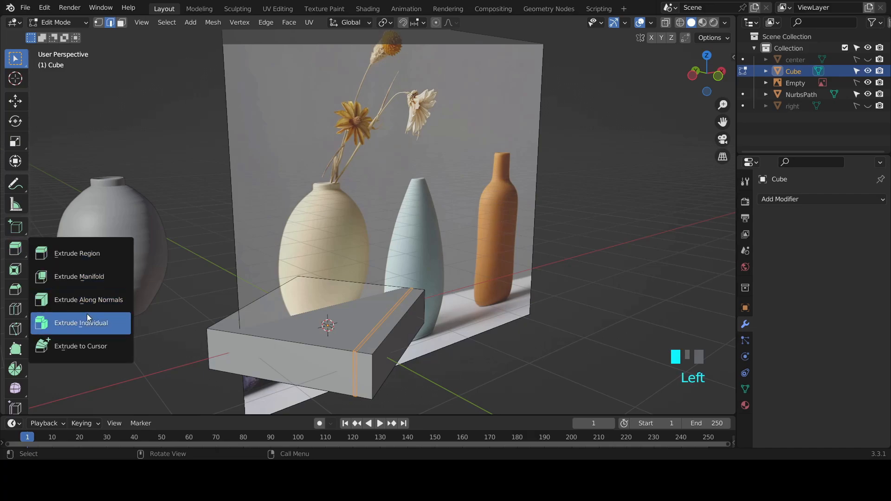
pyautogui.click(99, 301)
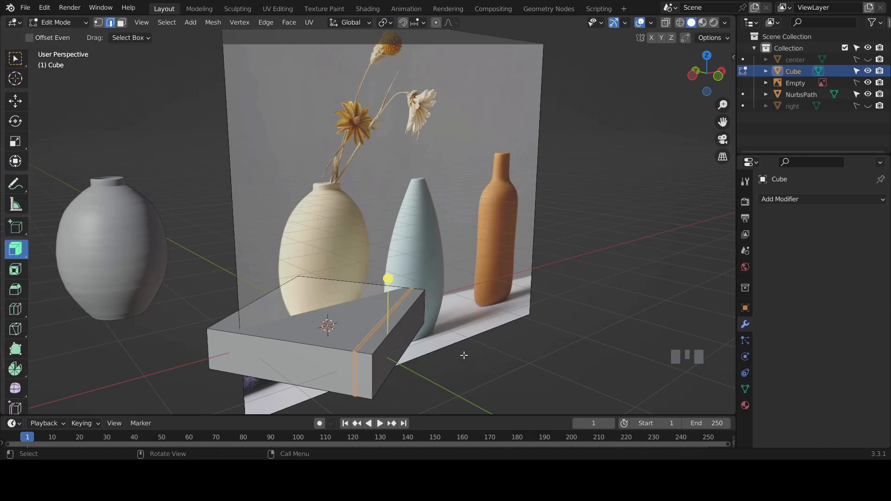
pyautogui.moveTo(388, 277); pyautogui.dragTo(384, 282)
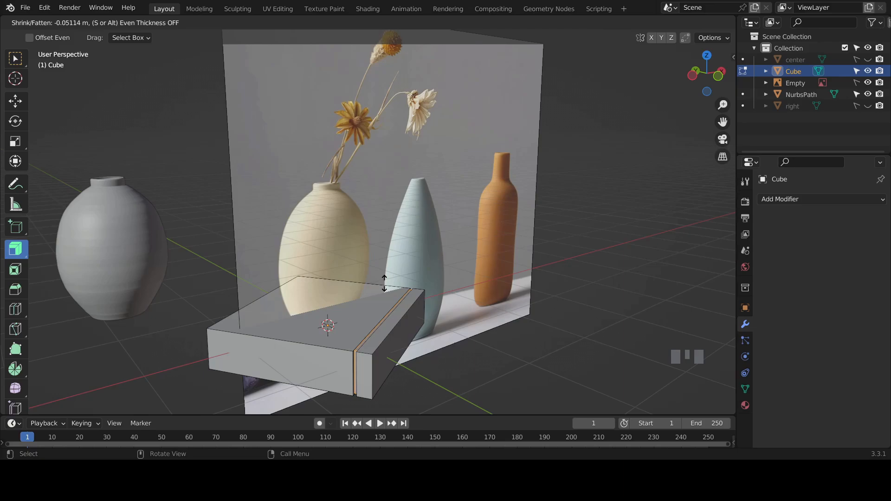
pyautogui.moveTo(383, 283); pyautogui.dragTo(383, 283)
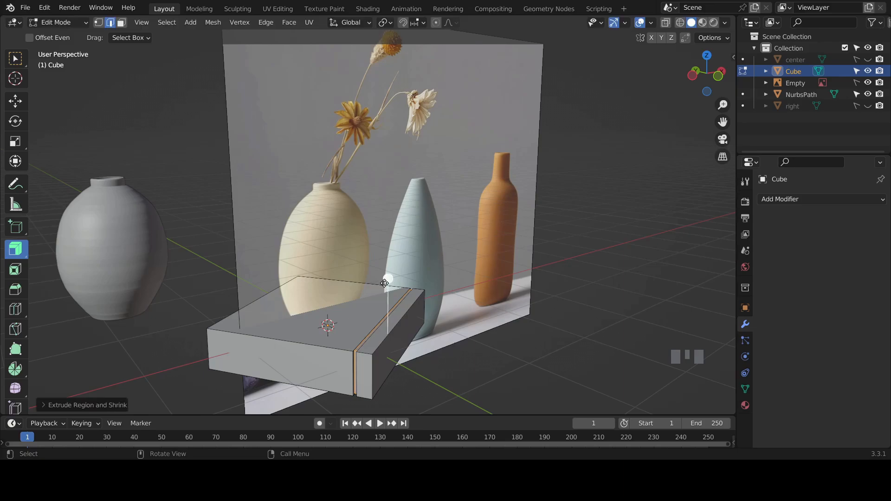
# Switch to the Select Box tool and select the edges around the narrow block in front of the groove.
pyautogui.click(499, 349)
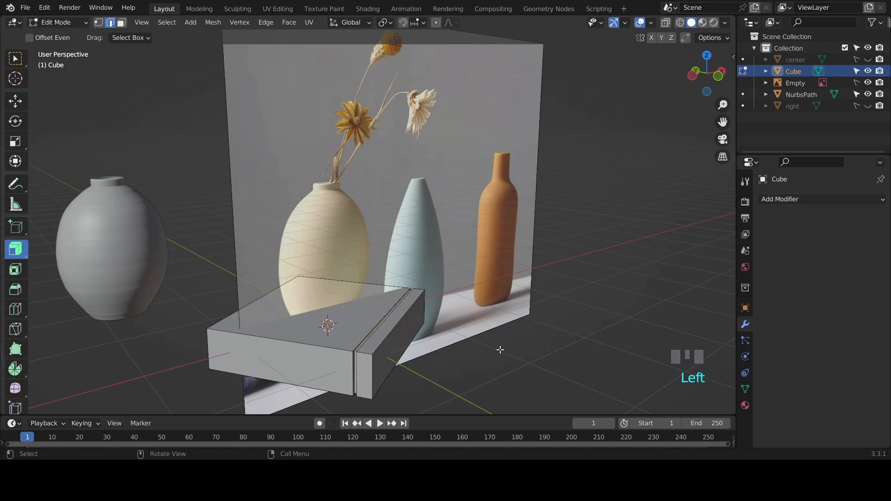
pyautogui.click(375, 333)
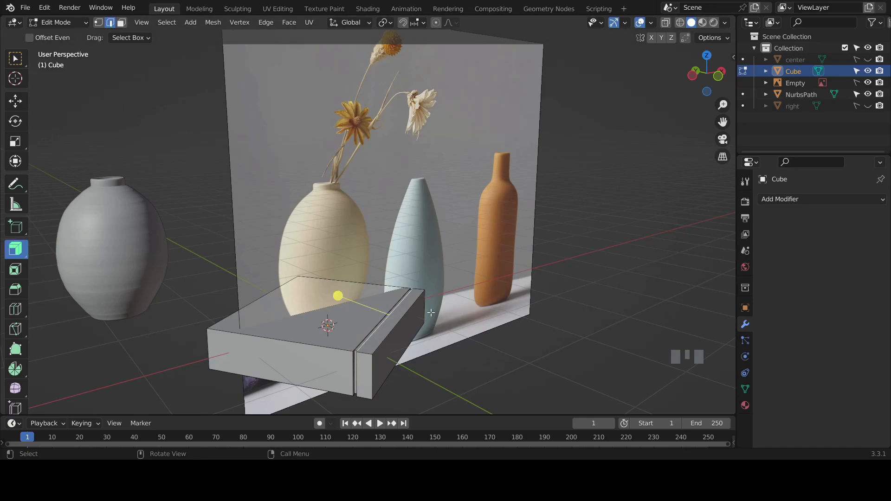
pyautogui.click(16, 58)
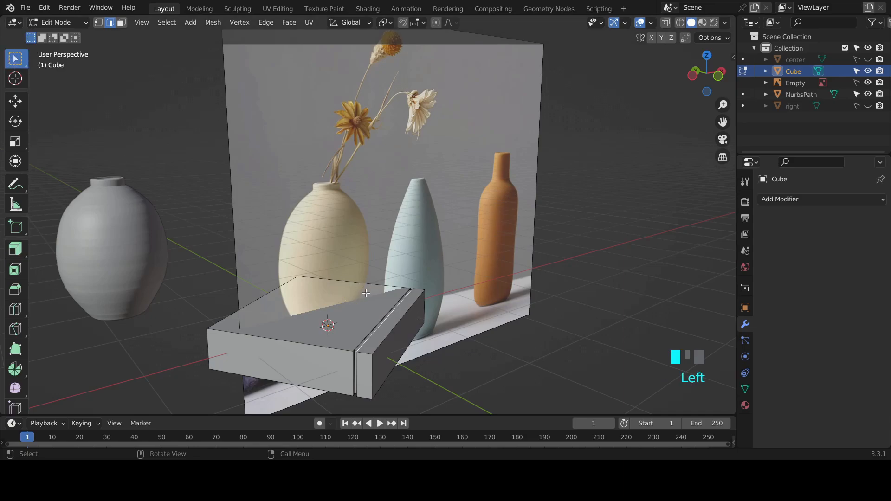
pyautogui.keyDown('shift'); pyautogui.click(397, 323); pyautogui.keyUp('shift')
pyautogui.keyDown('shift'); pyautogui.click(359, 354); pyautogui.keyUp('shift')
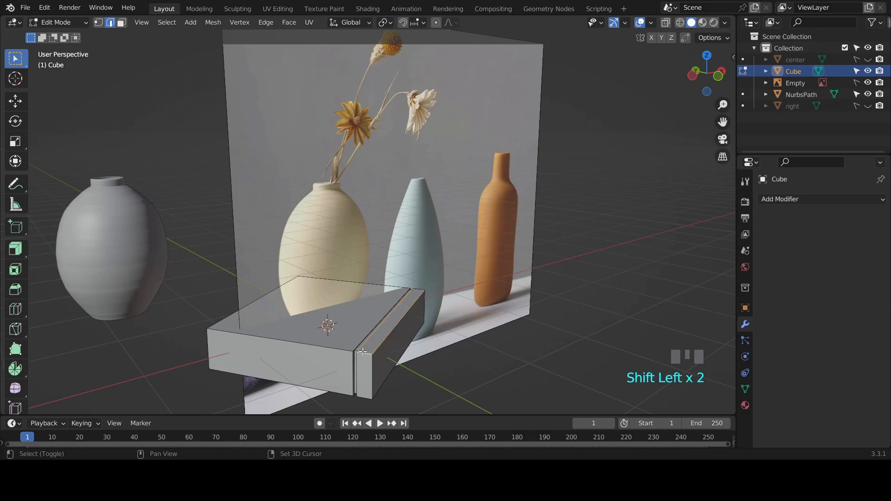
pyautogui.keyDown('shift'); pyautogui.click(370, 369); pyautogui.keyUp('shift')
pyautogui.keyDown('shift'); pyautogui.click(383, 384); pyautogui.keyUp('shift')
pyautogui.keyDown('shift'); pyautogui.click(400, 384); pyautogui.keyUp('shift')
pyautogui.moveTo(505, 343); pyautogui.dragTo(341, 357, button='middle')
pyautogui.keyDown('shift'); pyautogui.click(333, 358); pyautogui.keyUp('shift')
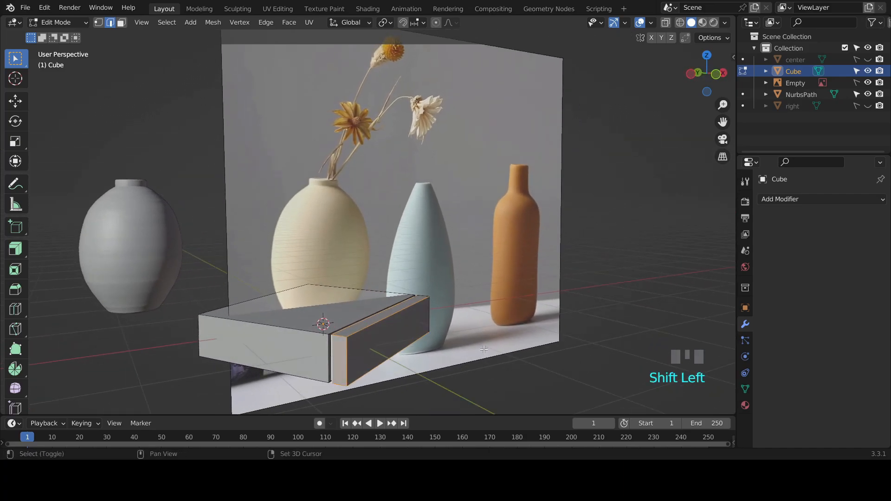
# Add the edges at the narrow block's far end, next to the groove, to the selection.
pyautogui.moveTo(483, 350); pyautogui.dragTo(360, 301, button='middle')
pyautogui.keyDown('shift'); pyautogui.click(402, 330); pyautogui.keyUp('shift')
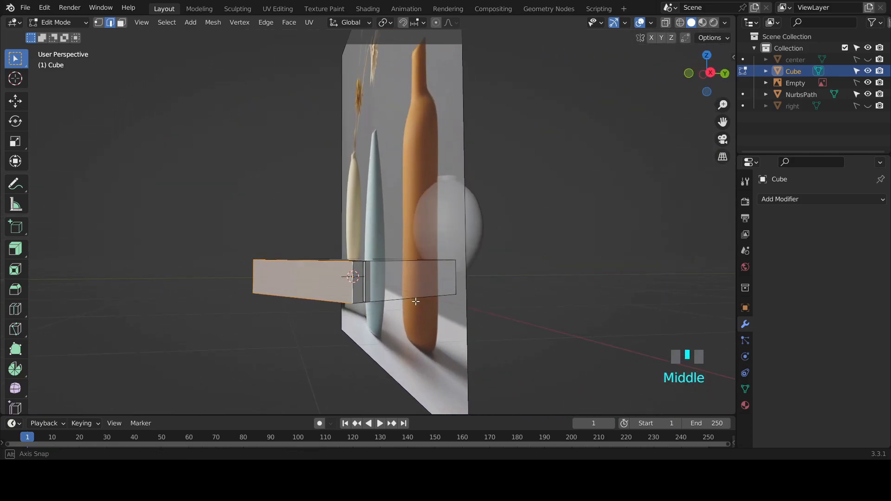
pyautogui.keyDown('shift'); pyautogui.click(357, 300); pyautogui.keyUp('shift')
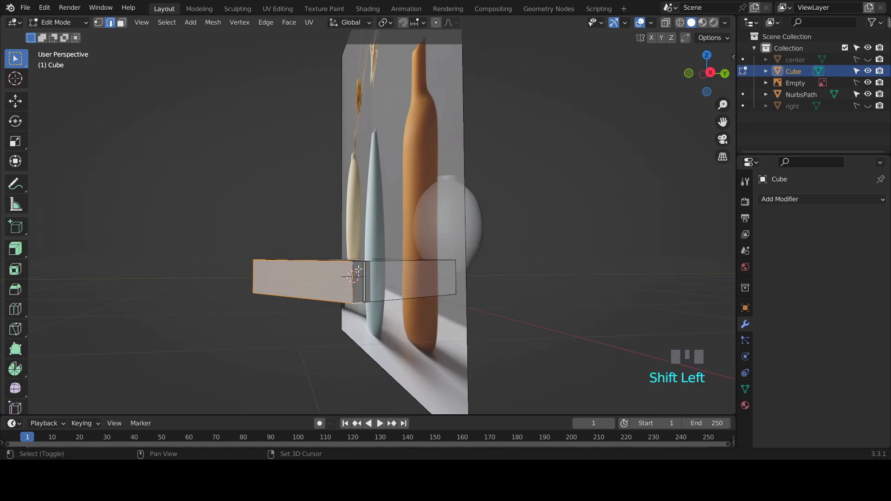
pyautogui.keyDown('shift'); pyautogui.click(362, 282); pyautogui.keyUp('shift')
pyautogui.moveTo(362, 281)
pyautogui.mouseDown(button='middle')
pyautogui.moveTo(399, 330)
pyautogui.moveTo(404, 353)
pyautogui.moveTo(366, 368)
pyautogui.moveTo(320, 351)
pyautogui.moveTo(359, 281)
pyautogui.mouseUp(button='middle')
pyautogui.keyDown('shift'); pyautogui.click(359, 281); pyautogui.keyUp('shift')
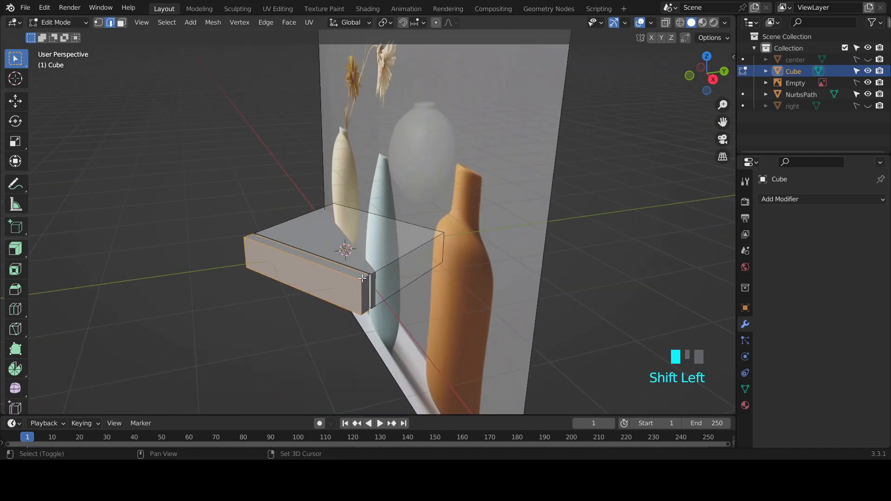
pyautogui.moveTo(325, 324); pyautogui.dragTo(399, 320, button='middle')
# Add a Bevel modifier to the book block and set its segments to 3.
pyautogui.click(800, 199)
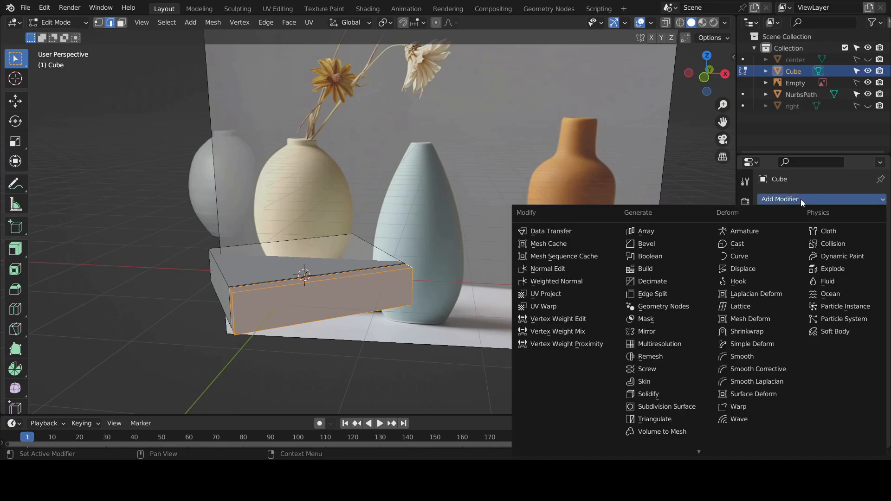
pyautogui.click(647, 244)
pyautogui.scroll(3, 359, 323)
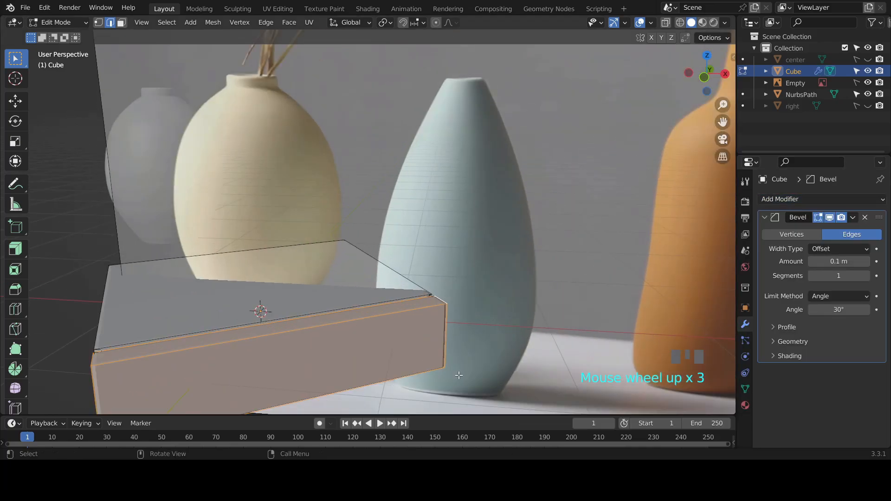
pyautogui.moveTo(458, 372); pyautogui.dragTo(508, 349, button='middle')
pyautogui.scroll(-1, 508, 350)
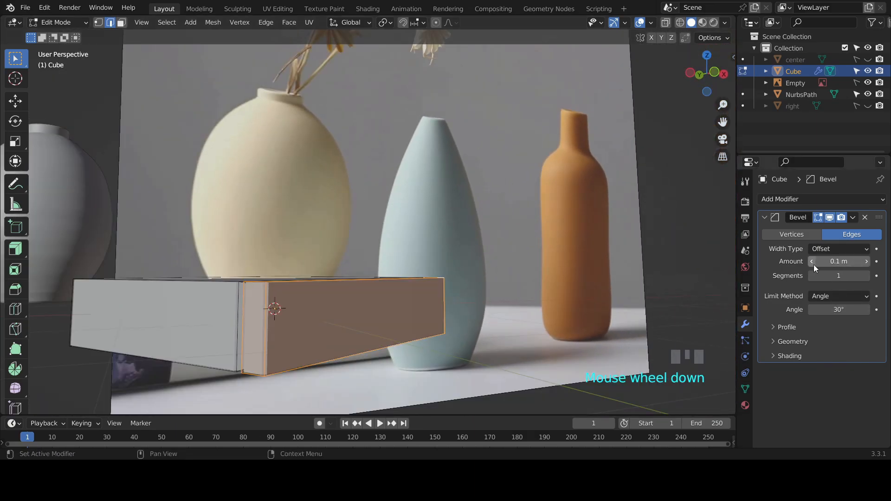
pyautogui.click(866, 277)
pyautogui.click(866, 277)
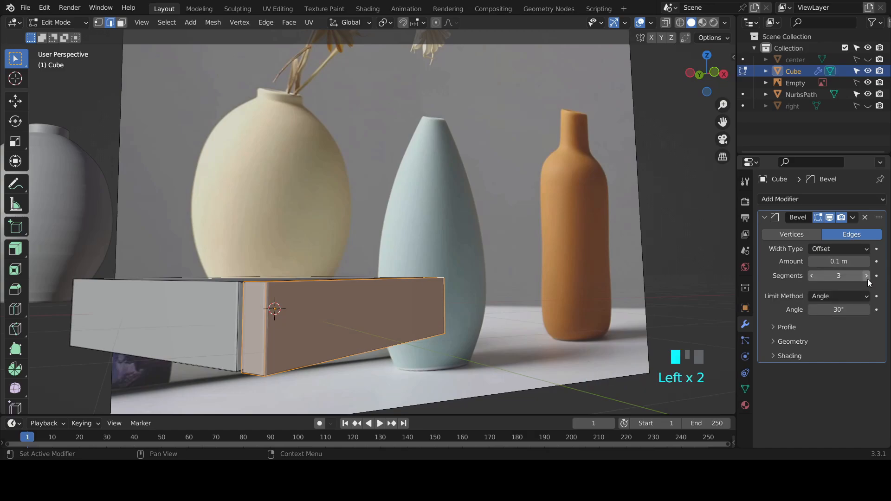
pyautogui.moveTo(449, 324); pyautogui.dragTo(464, 357, button='middle')
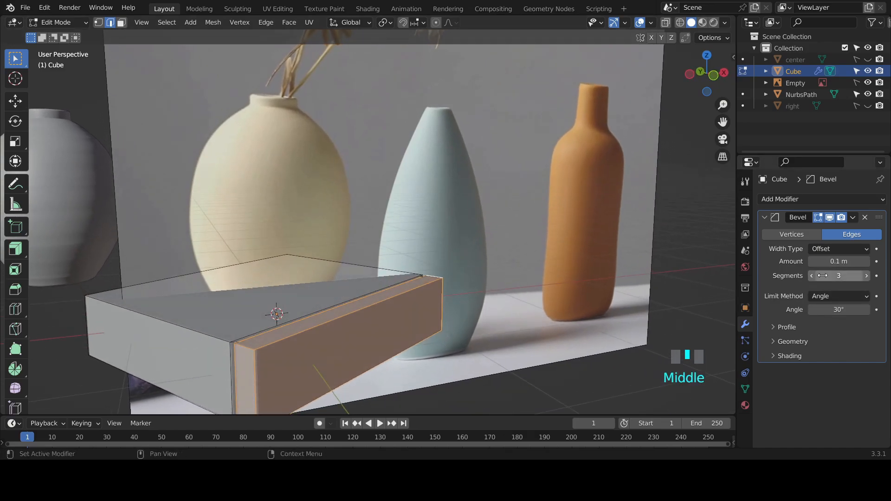
# Set the Bevel modifier's amount to 0.15 m and its segments to 4.
pyautogui.click(865, 261)
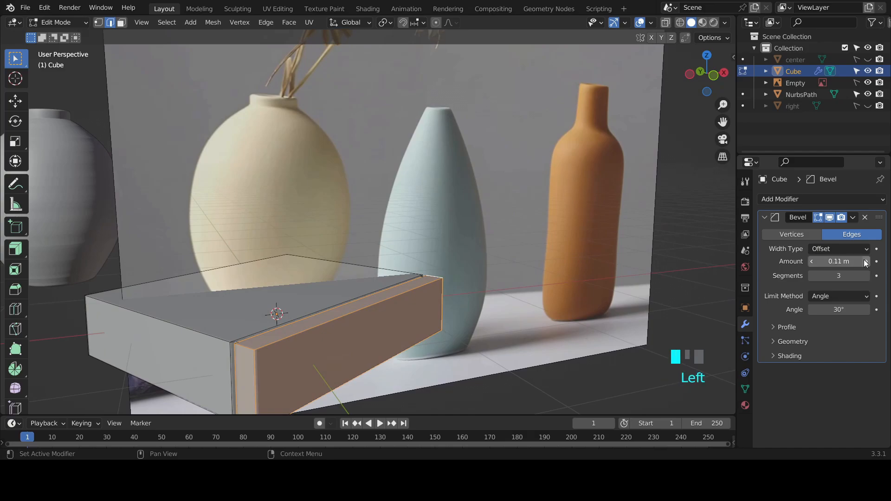
pyautogui.click(865, 261)
pyautogui.click(865, 262)
pyautogui.click(865, 261)
pyautogui.click(865, 262)
pyautogui.click(865, 262)
pyautogui.click(866, 261)
pyautogui.click(811, 261)
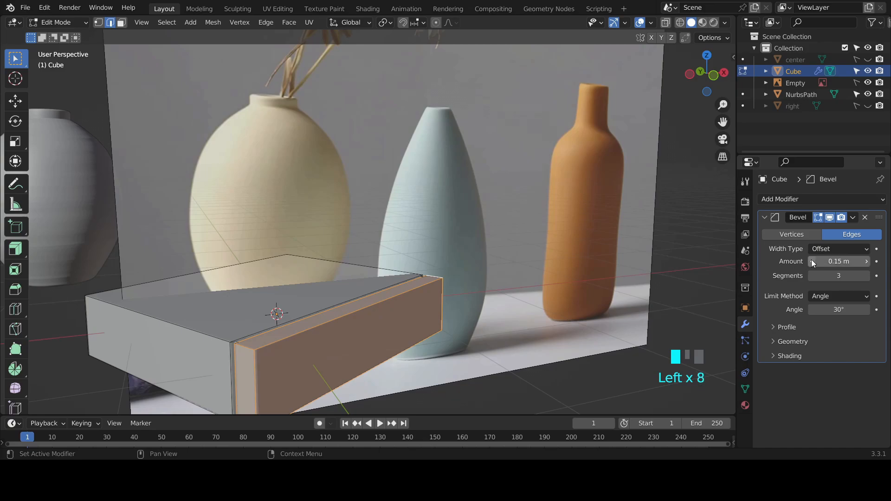
pyautogui.click(865, 276)
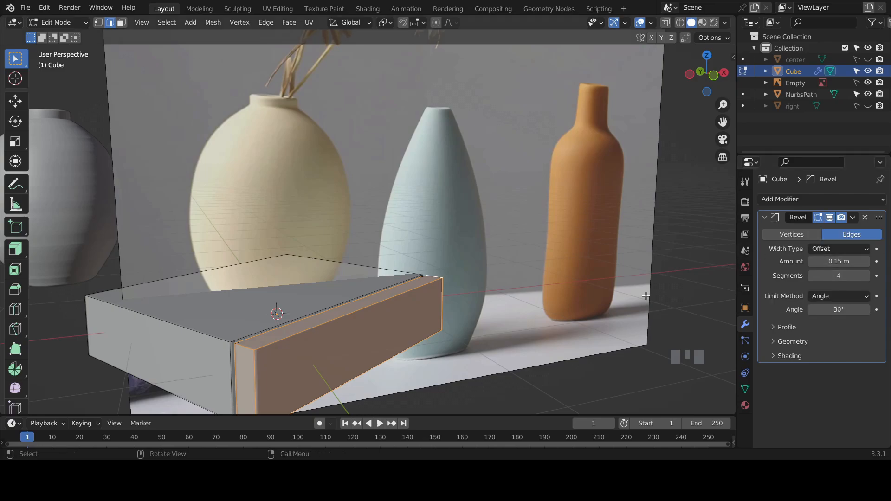
# Return the beveled book block to Object Mode and save the file.
pyautogui.click(829, 219)
pyautogui.click(829, 219)
pyautogui.press('Tab')
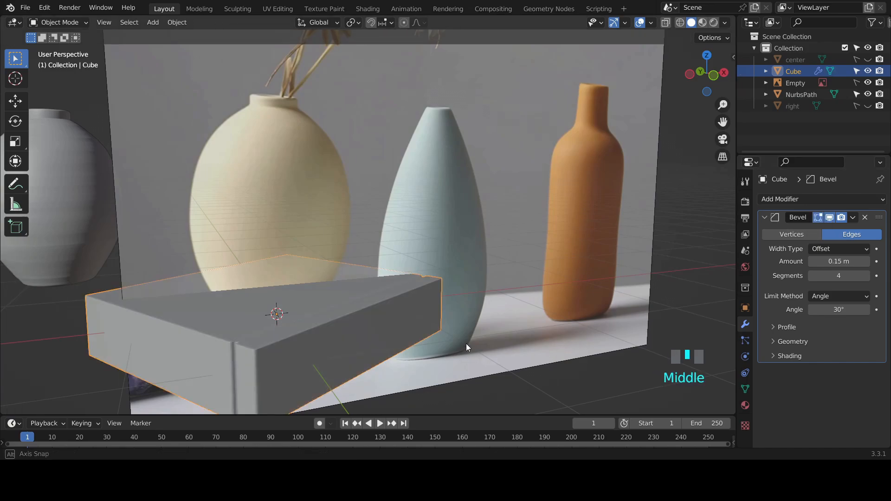
pyautogui.moveTo(466, 343); pyautogui.dragTo(435, 338, button='middle')
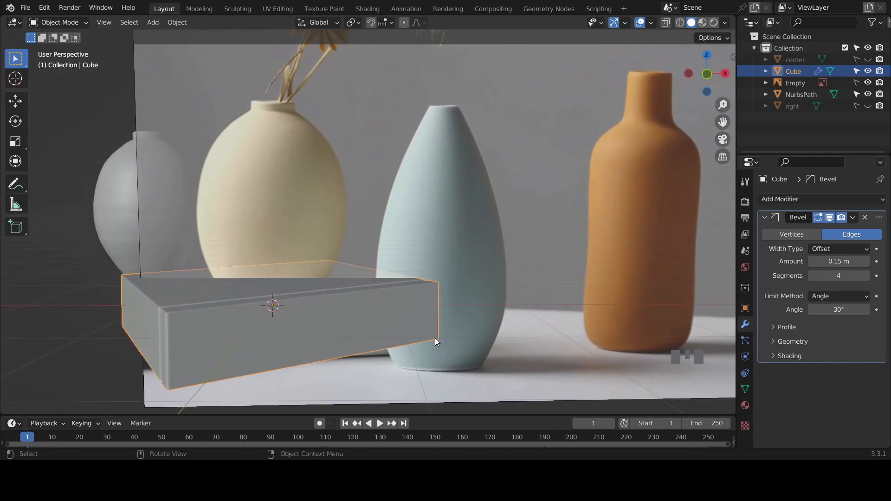
pyautogui.scroll(-2, 432, 342)
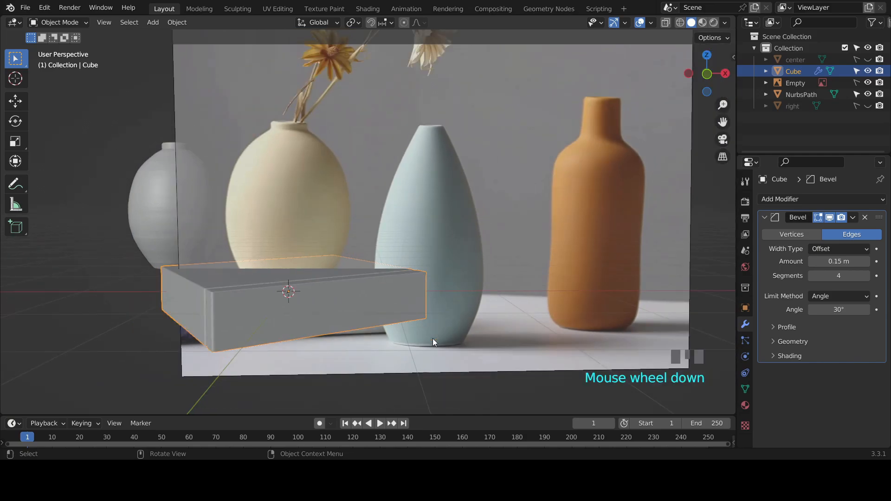
pyautogui.press('ctrl')
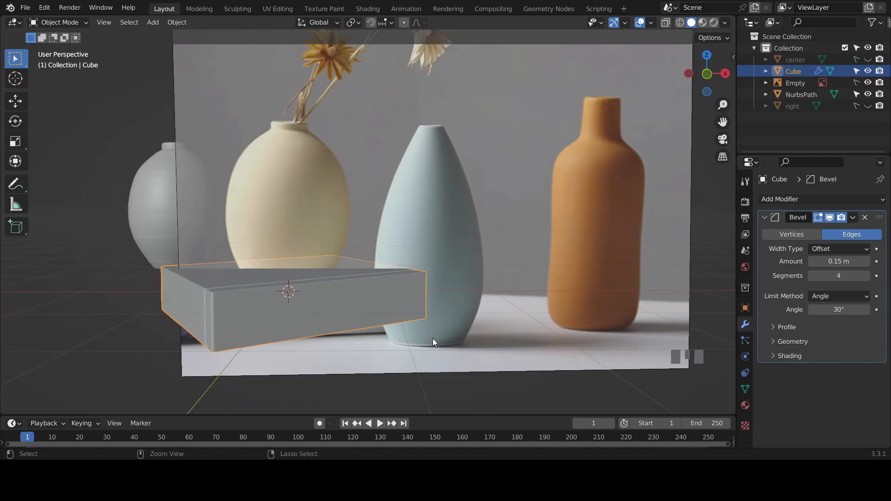
pyautogui.hotkey('ctrl', 's')
# In top view, move the book about 2 m along Y and about -1.4 m along X to sit beneath the round vase.
pyautogui.scroll(-2, 362, 325)
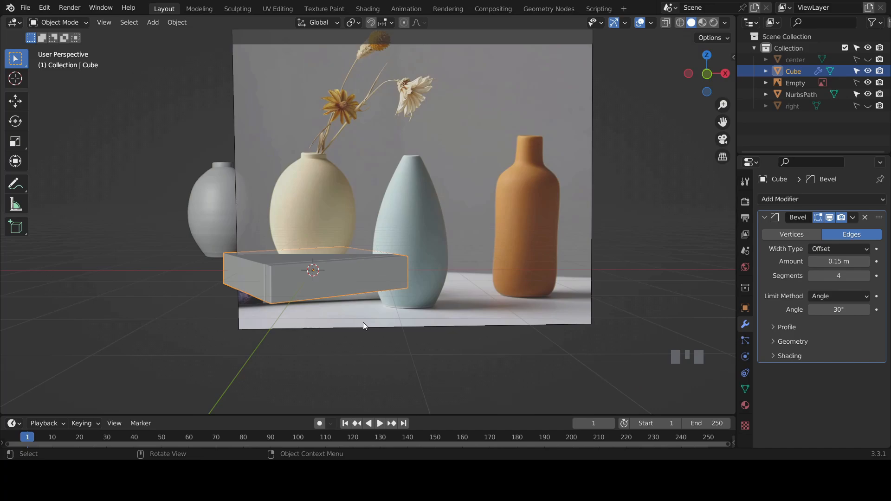
pyautogui.press('KP_7')
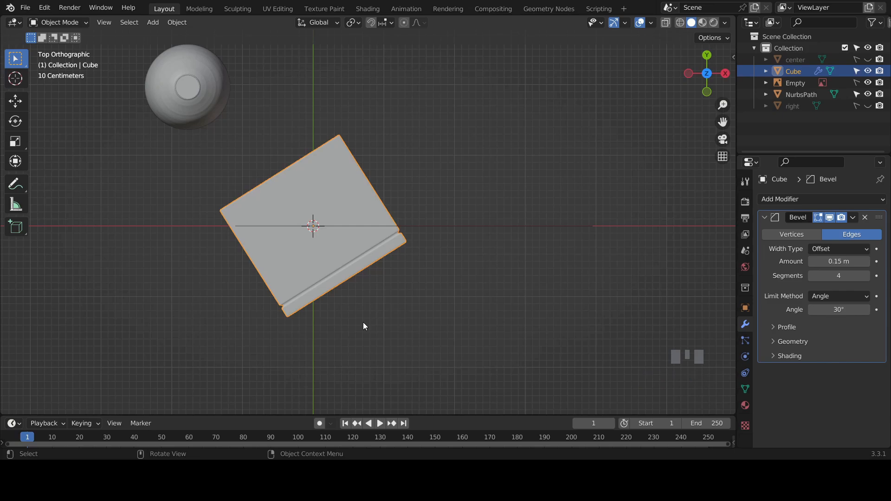
pyautogui.press('g')
pyautogui.press('y')
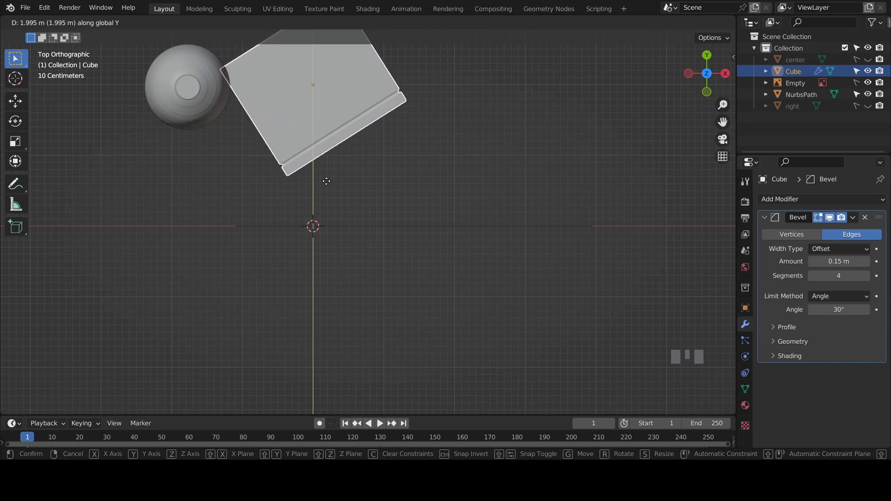
pyautogui.click(326, 181)
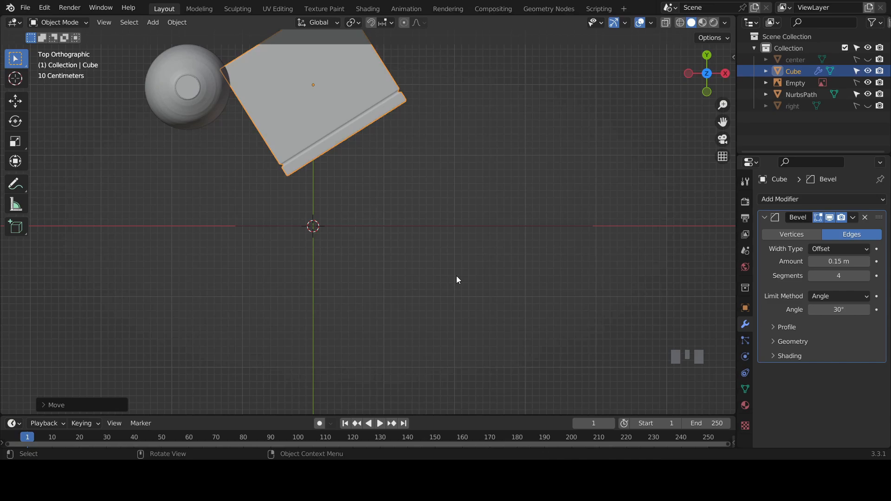
pyautogui.press('g')
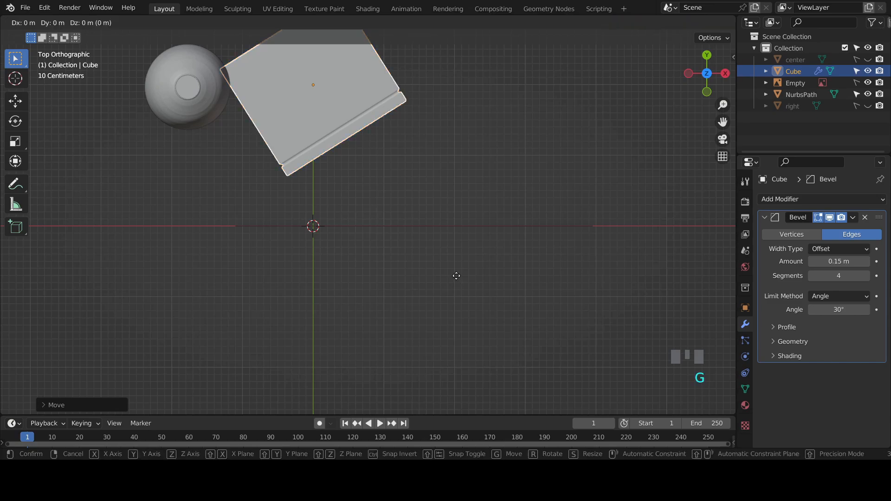
pyautogui.press('x')
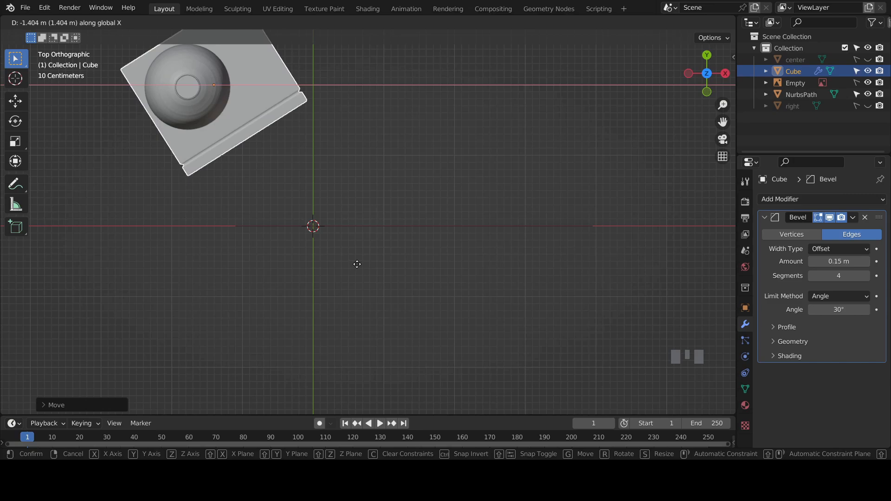
pyautogui.click(356, 264)
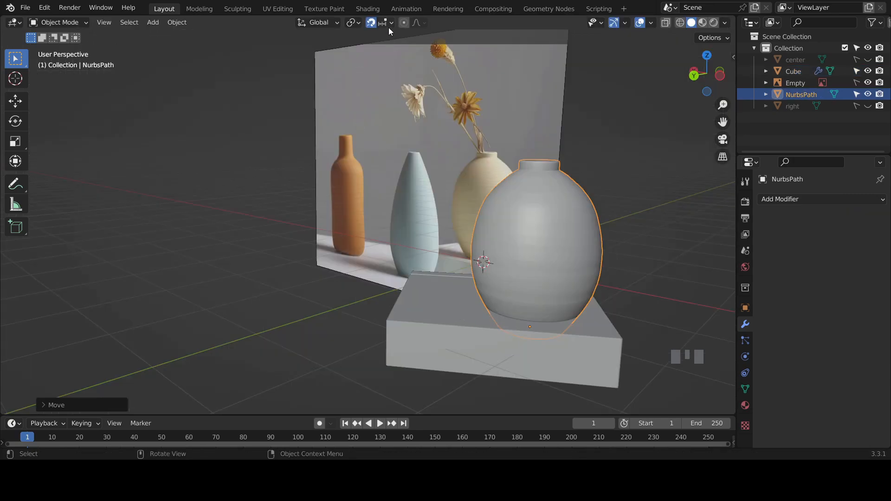
# Set snapping to Face and move the round vase onto the book's top surface.
pyautogui.click(390, 23)
pyautogui.click(362, 91)
pyautogui.press('g')
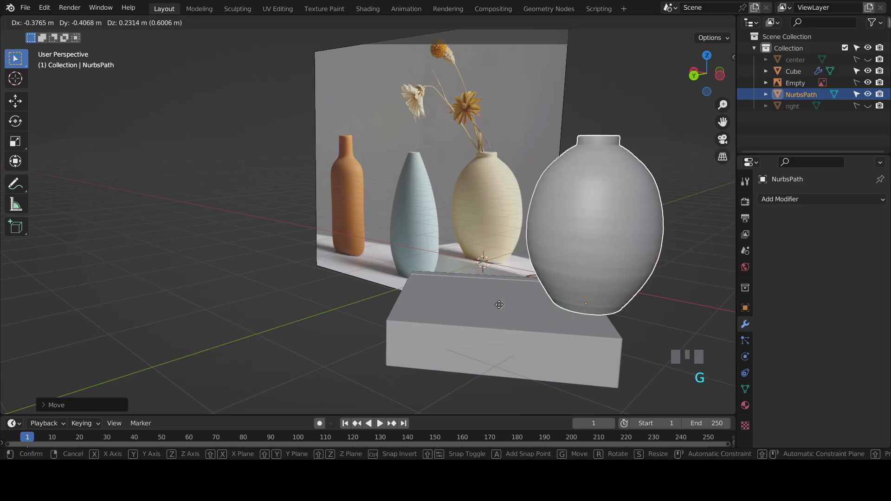
pyautogui.click(454, 305)
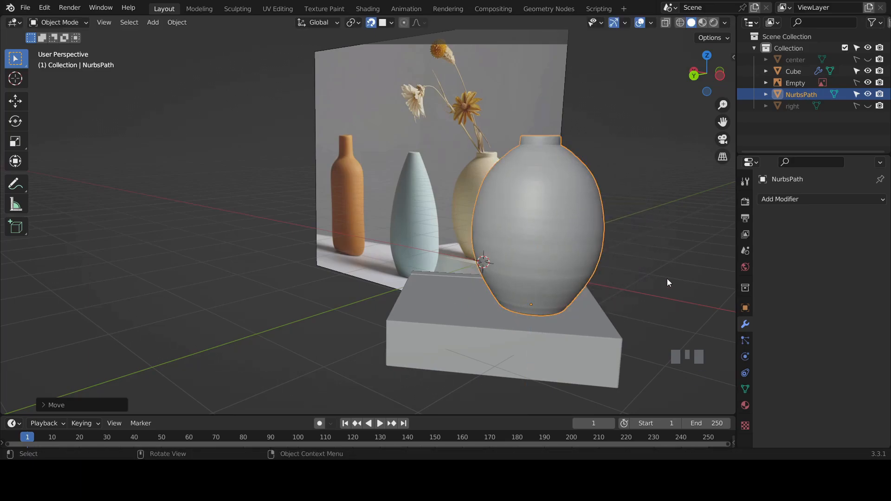
# Rename the round vase object as left and the Cube object as book.
pyautogui.press('KP_1')
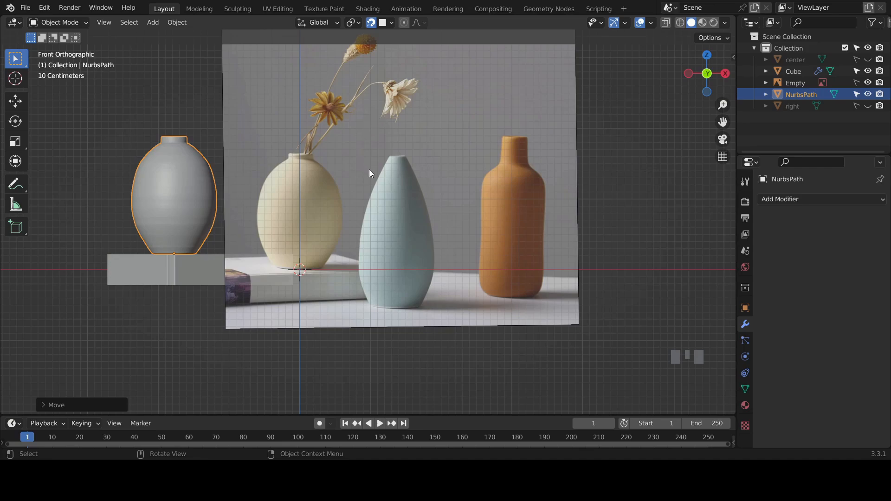
pyautogui.scroll(-1, 368, 173)
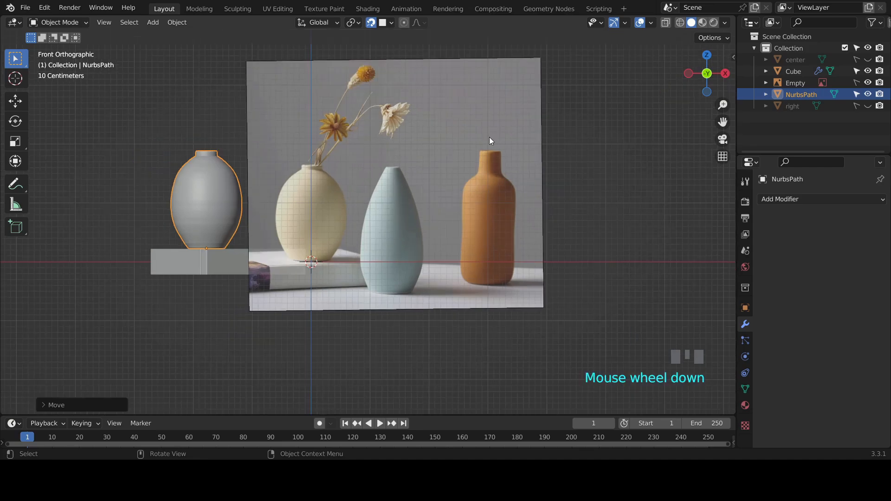
pyautogui.click(789, 94)
pyautogui.doubleClick(789, 95)
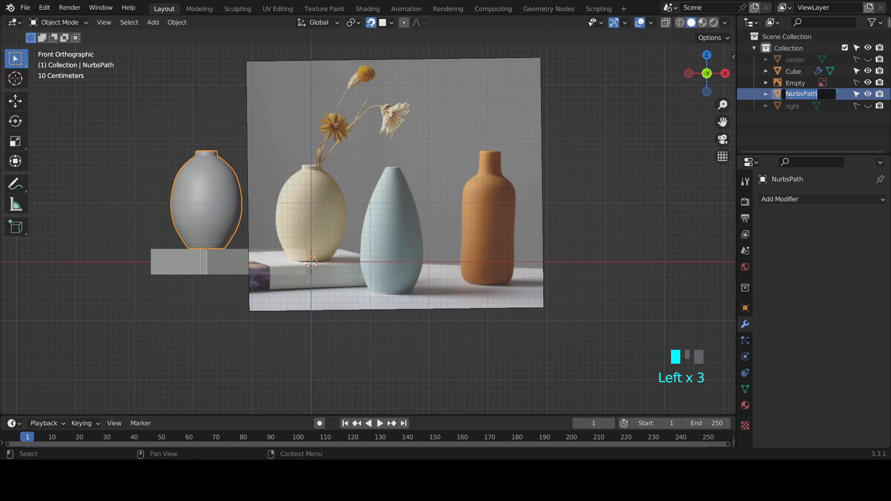
pyautogui.write('left')
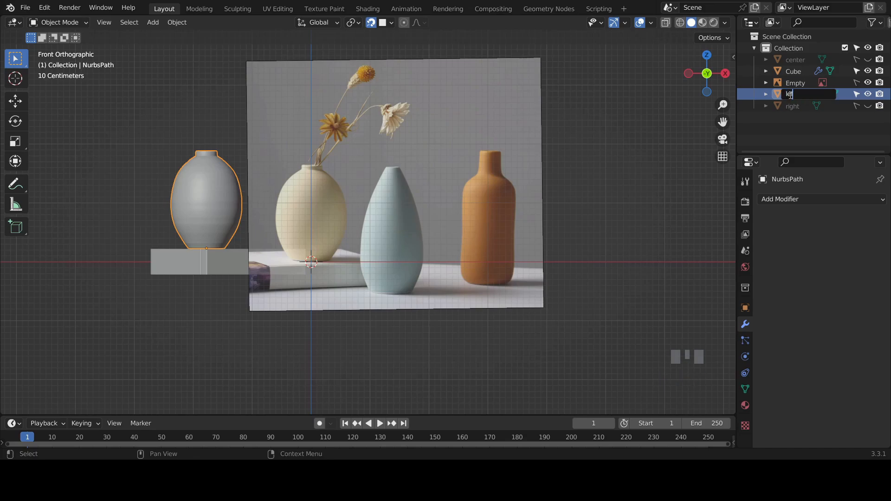
pyautogui.press('Return')
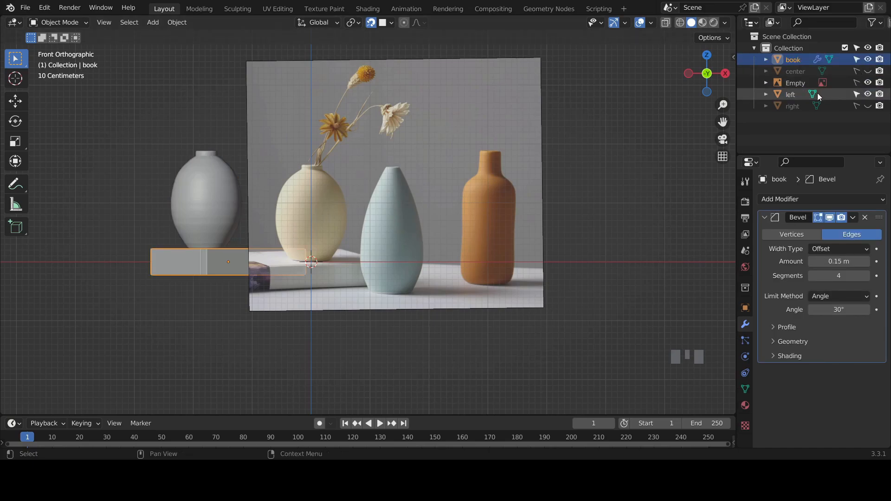
# Unhide the center vase in the viewport.
pyautogui.click(867, 71)
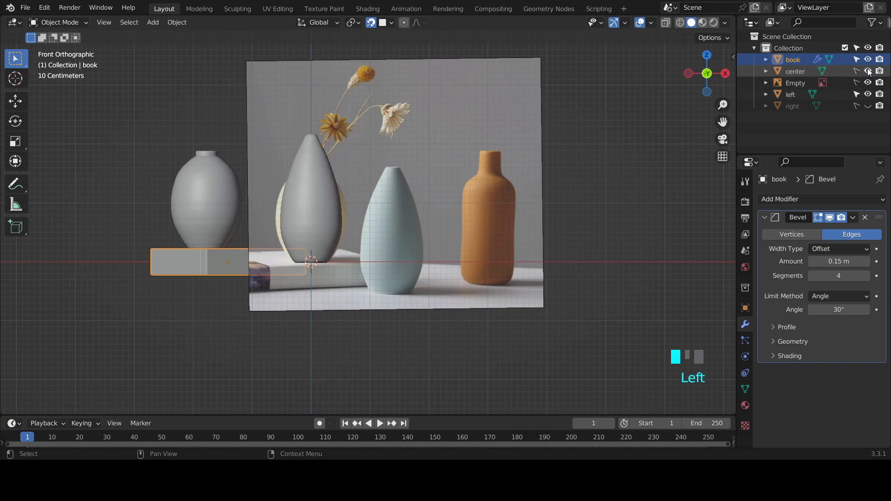
# Unhide the right vase in the viewport and make both the right and center vases selectable.
pyautogui.click(868, 106)
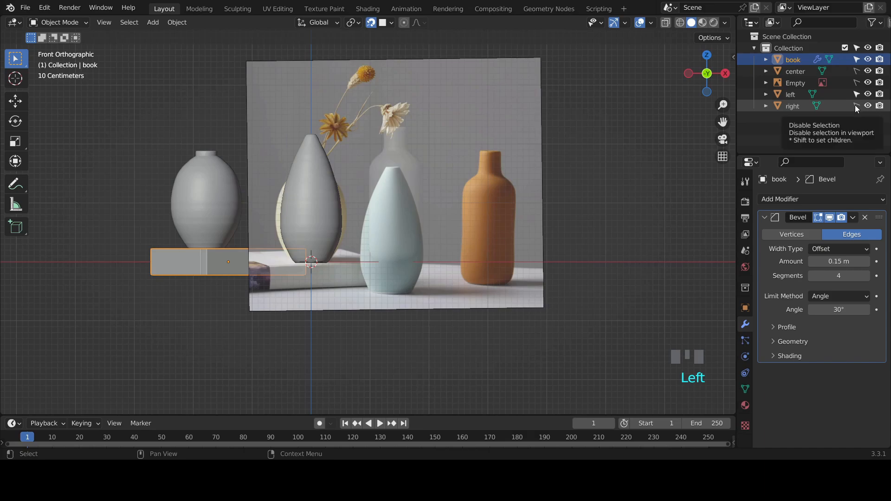
pyautogui.click(854, 105)
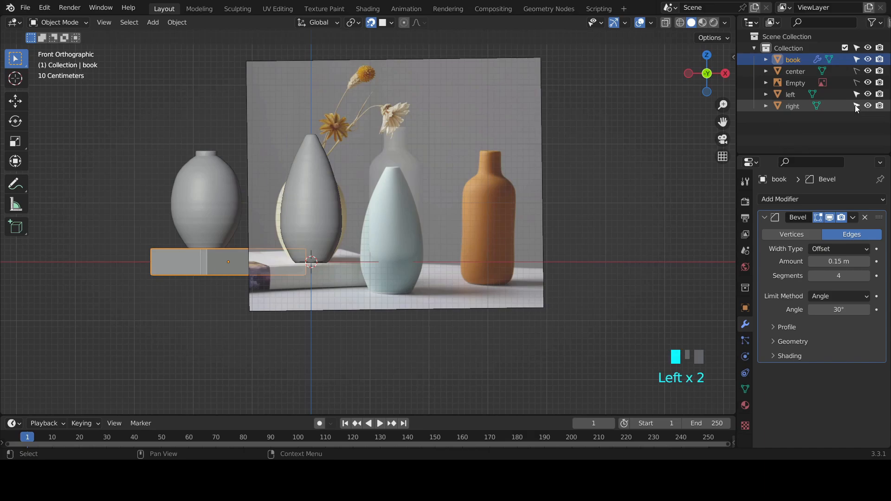
pyautogui.click(856, 71)
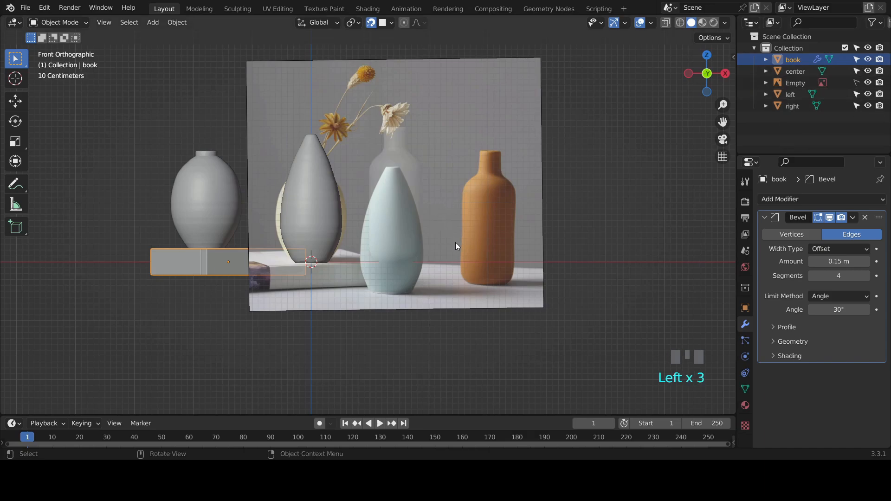
# Scale the center vase along X by about 1.09 to match the width of the reference vase.
pyautogui.click(307, 200)
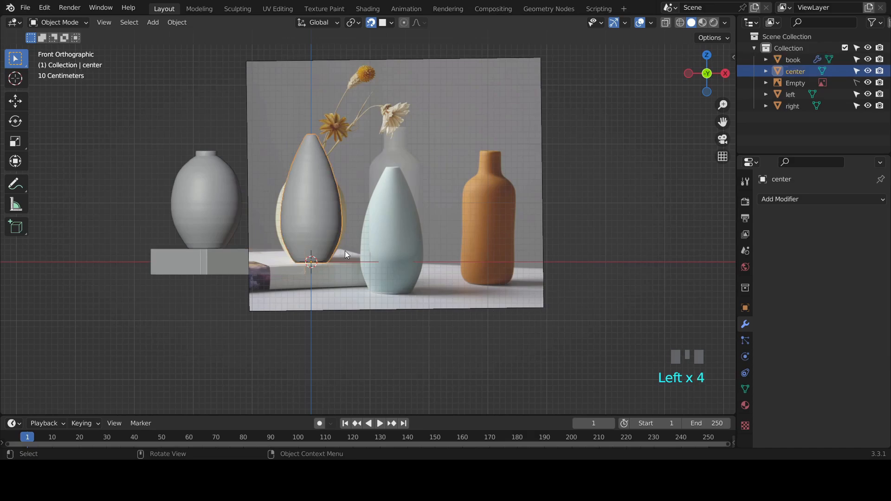
pyautogui.press('s')
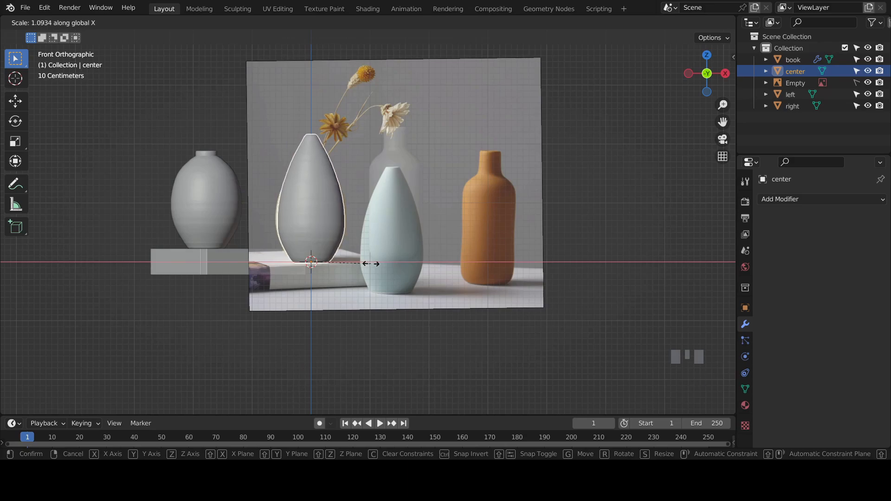
pyautogui.click(370, 266)
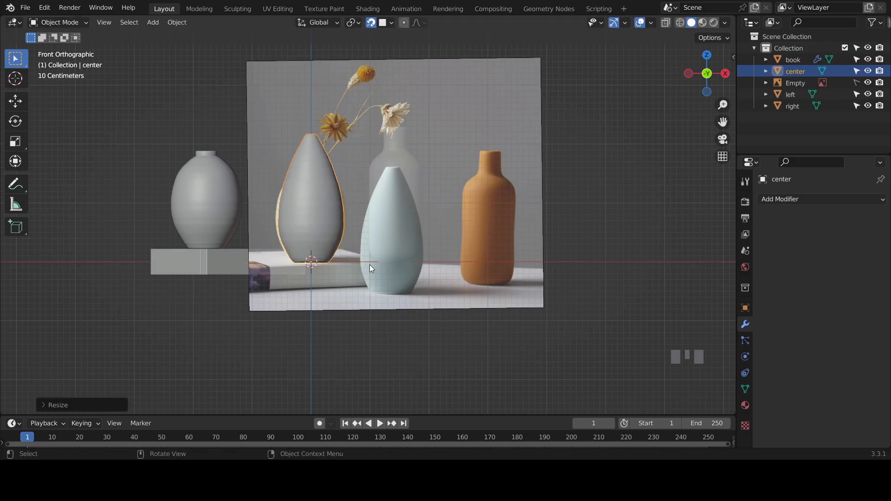
# Hide the reference image and parent the left vase to the book using the Object option.
pyautogui.click(867, 83)
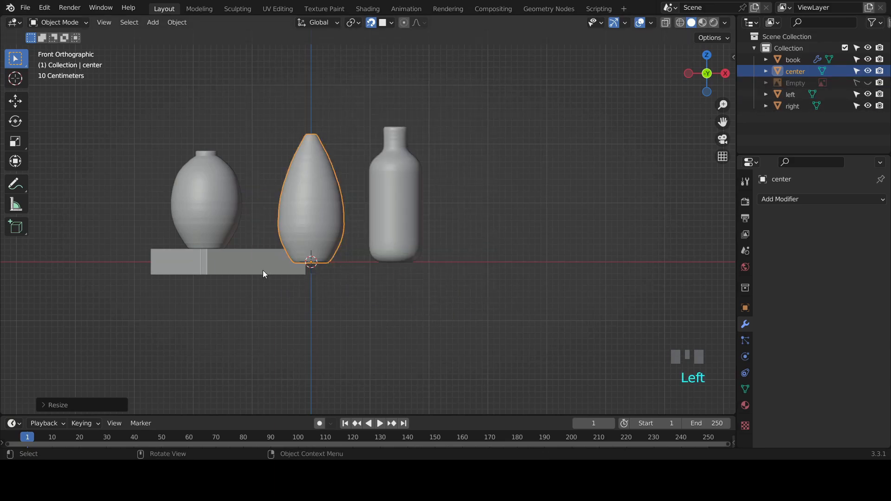
pyautogui.click(195, 201)
pyautogui.keyDown('shift'); pyautogui.click(232, 265); pyautogui.keyUp('shift')
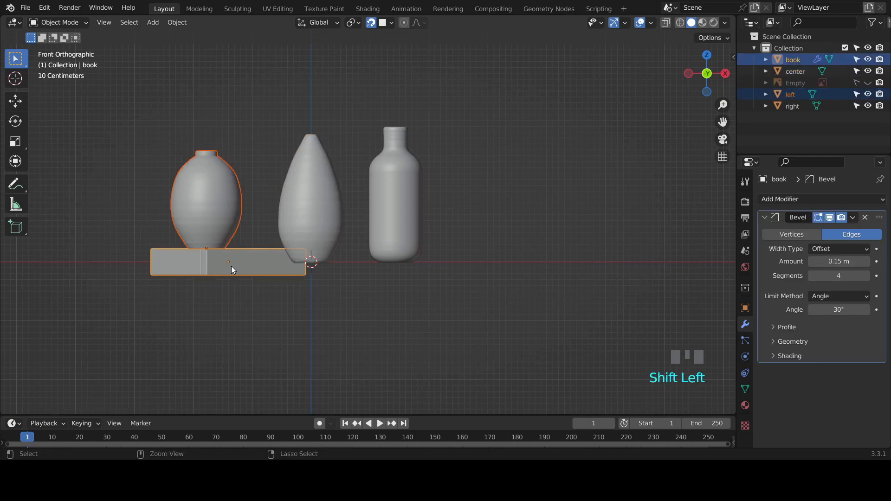
pyautogui.hotkey('ctrl', 'p')
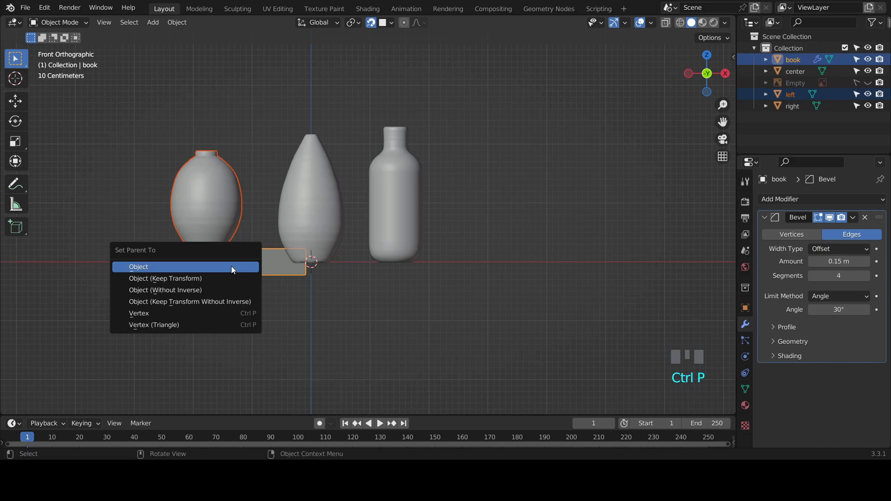
pyautogui.click(231, 266)
# Move the book and its parented vase up along Z until the book's base sits on the ground line.
pyautogui.press('g')
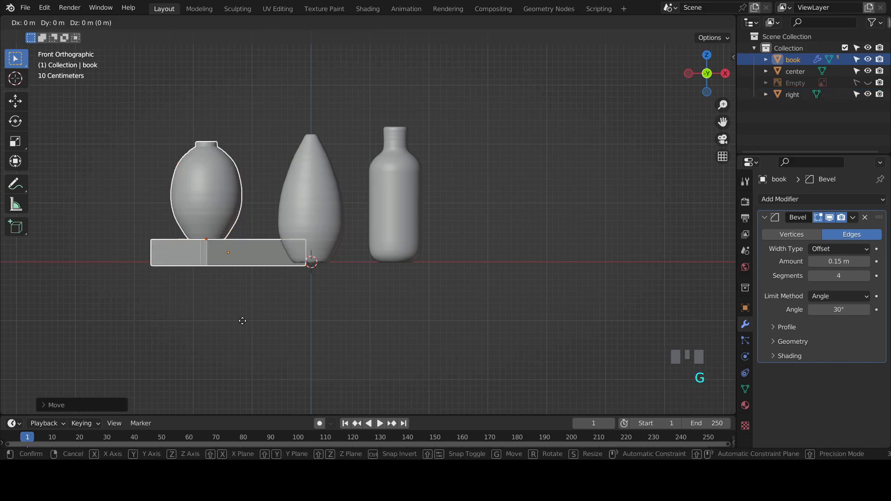
pyautogui.press('z')
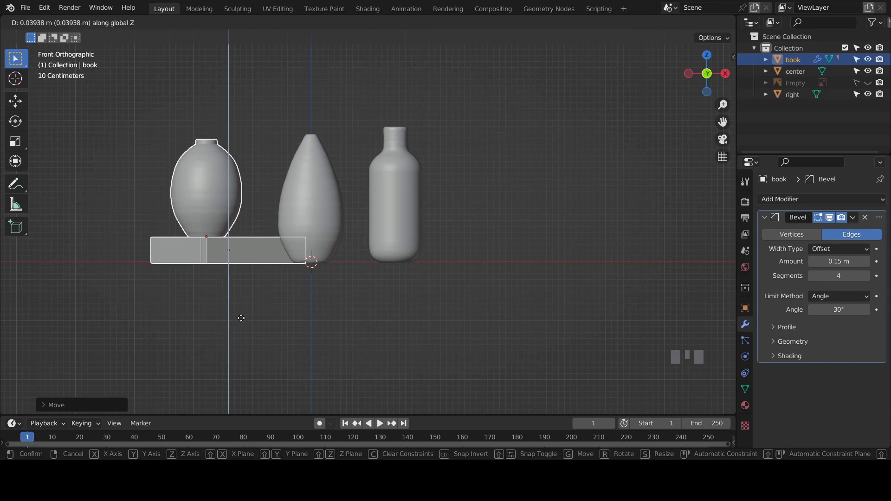
pyautogui.click(241, 318)
# Set the solid viewport shading color to Random and clear the selection.
pyautogui.click(725, 23)
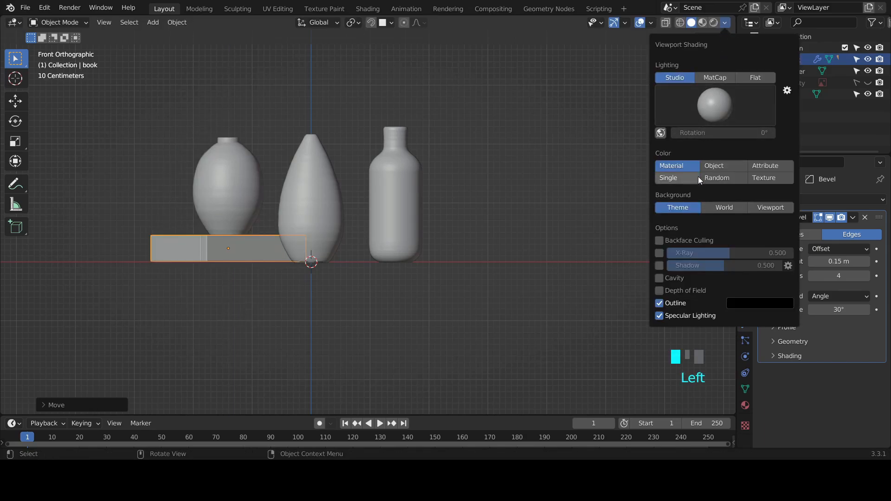
pyautogui.click(718, 177)
pyautogui.click(465, 259)
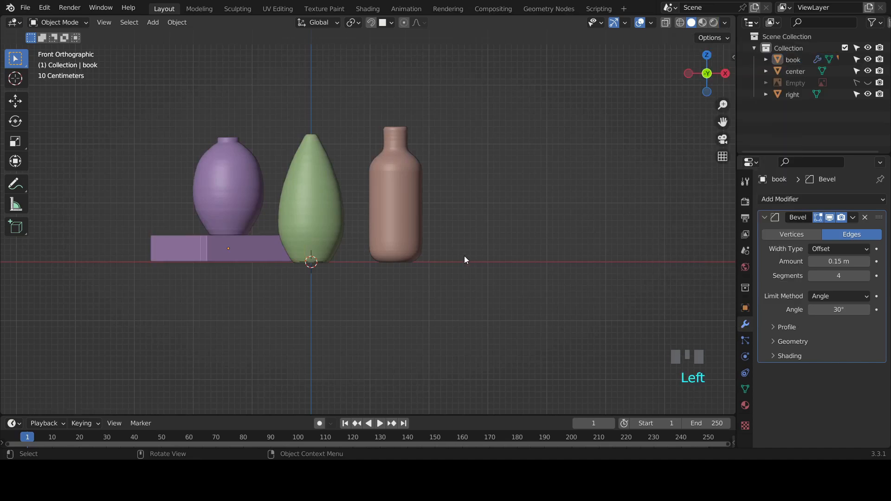
# Give the center vase a new material in a new material slot.
pyautogui.click(308, 222)
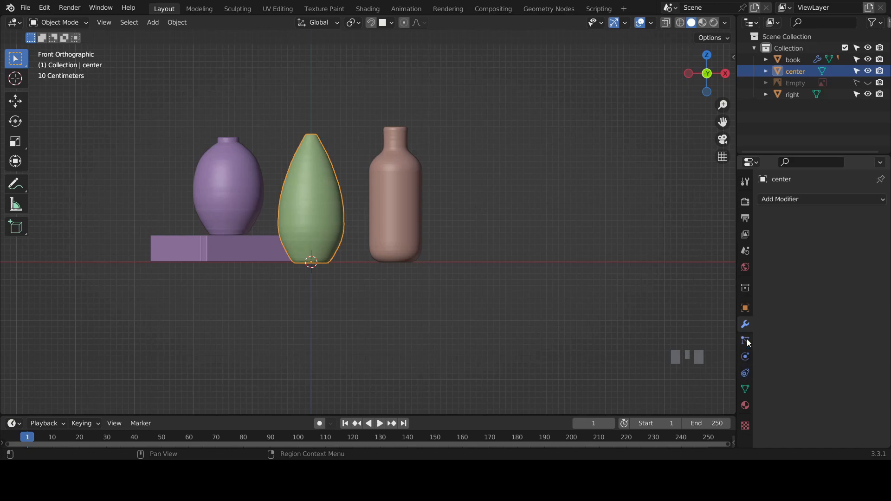
pyautogui.click(745, 407)
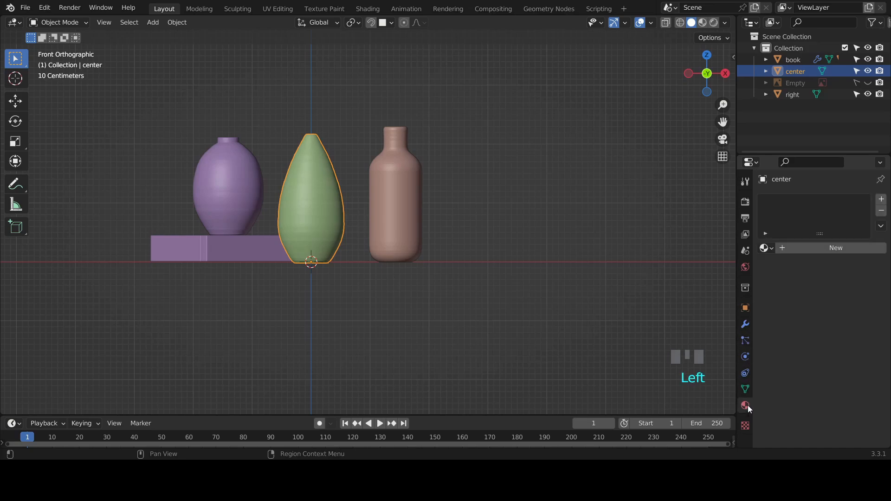
pyautogui.click(881, 200)
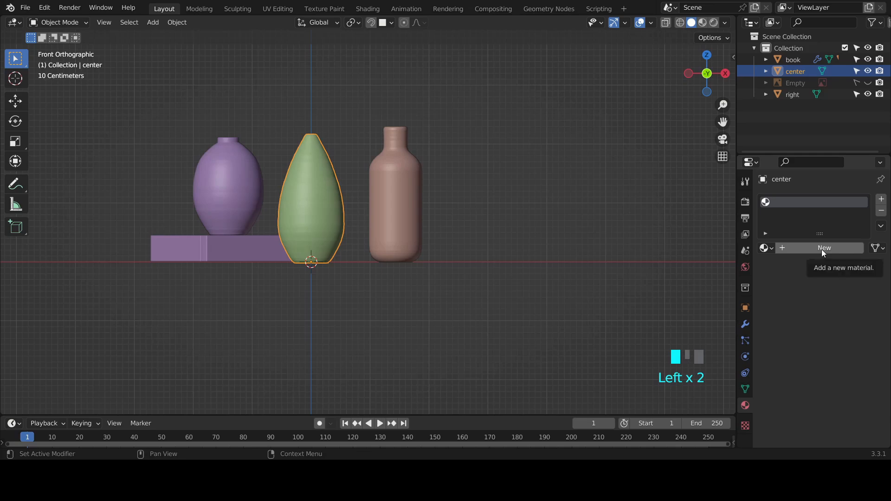
pyautogui.click(822, 249)
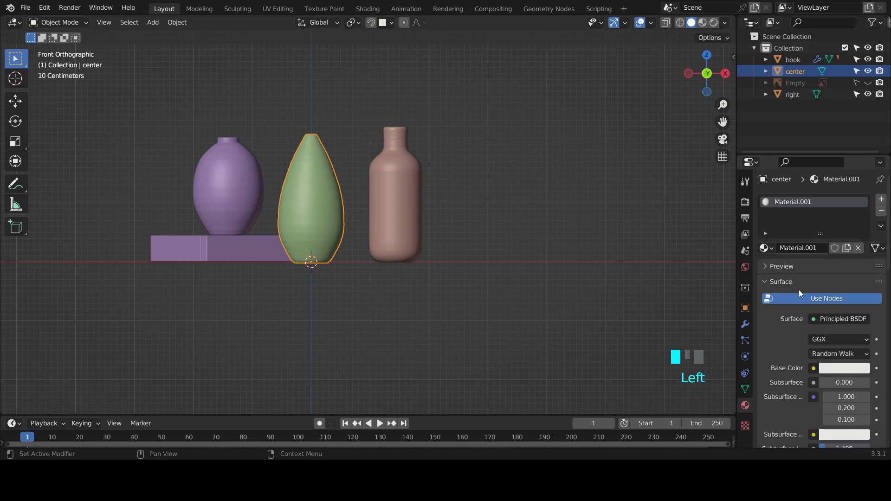
# Set the center vase material's Specular to 0 and its Base Color to light cyan.
pyautogui.scroll(-10, 772, 338)
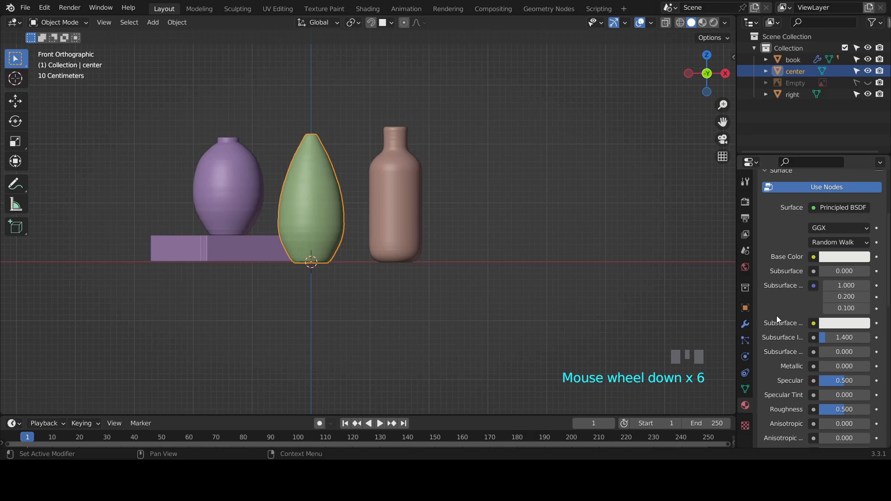
pyautogui.scroll(1, 778, 315)
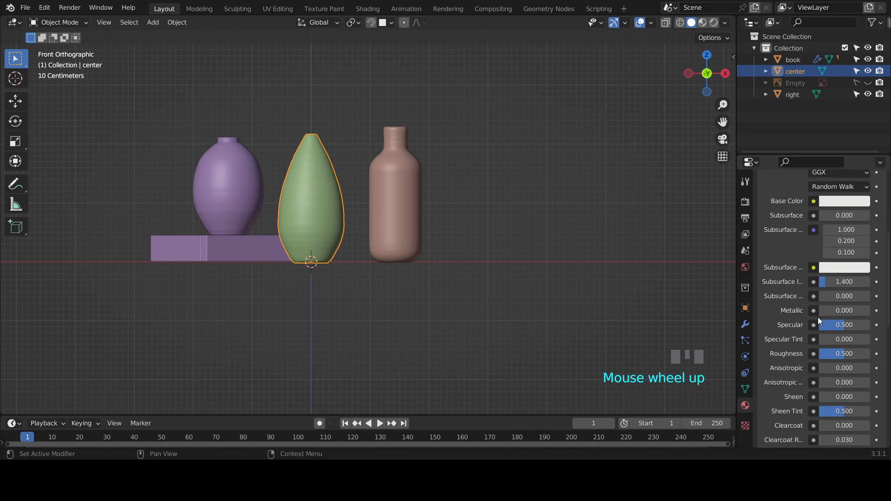
pyautogui.moveTo(844, 327); pyautogui.dragTo(807, 329)
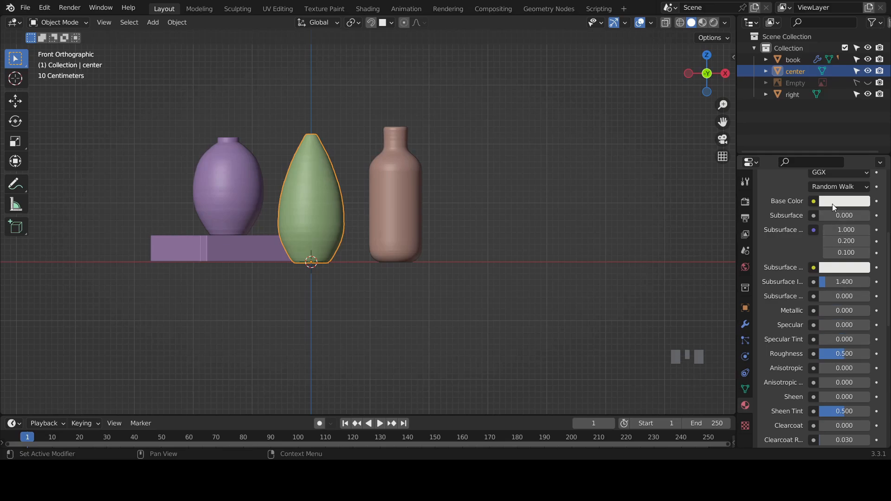
pyautogui.scroll(1, 820, 218)
pyautogui.scroll(1, 820, 218)
pyautogui.click(828, 239)
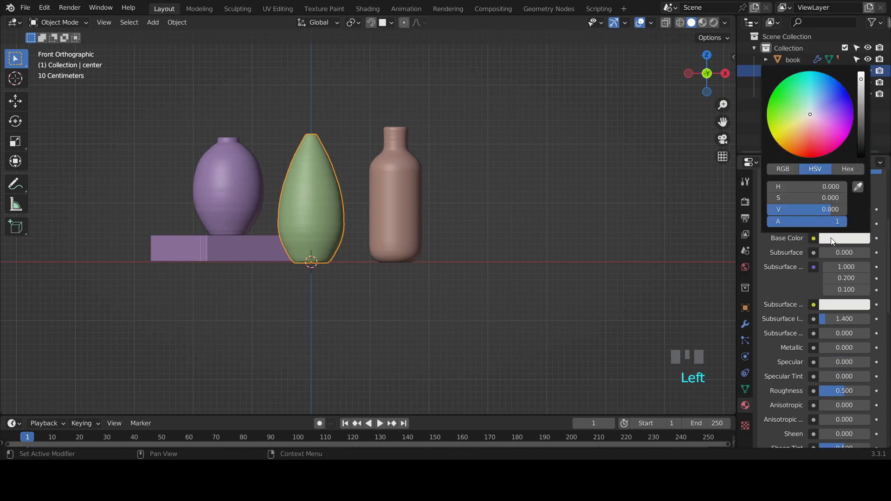
pyautogui.click(810, 94)
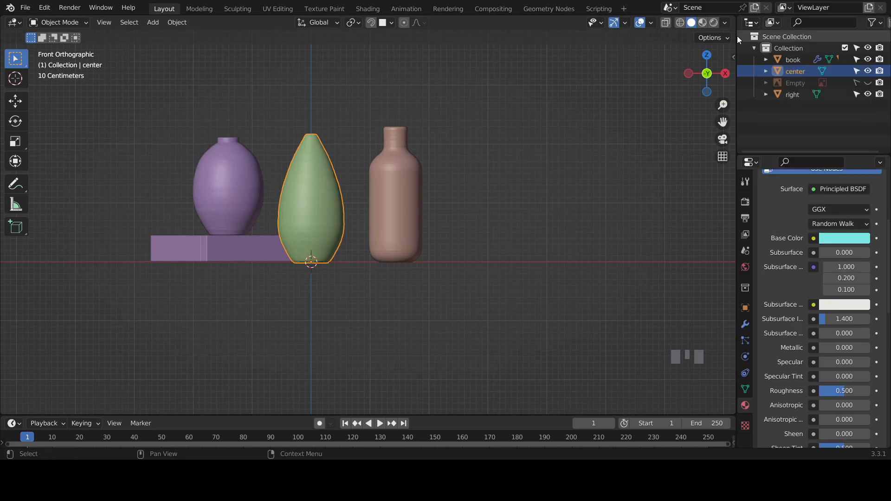
# Preview the center vase's material in Rendered shading and return to Solid shading.
pyautogui.click(714, 22)
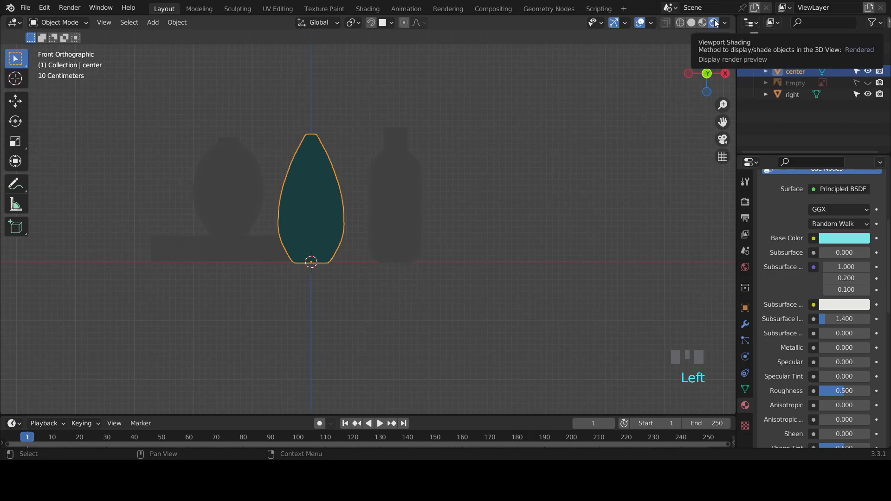
pyautogui.click(690, 22)
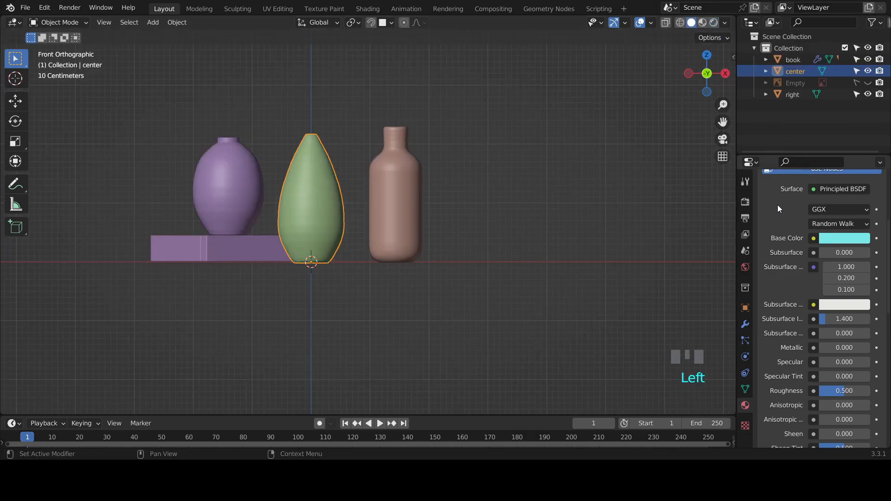
pyautogui.scroll(11, 777, 205)
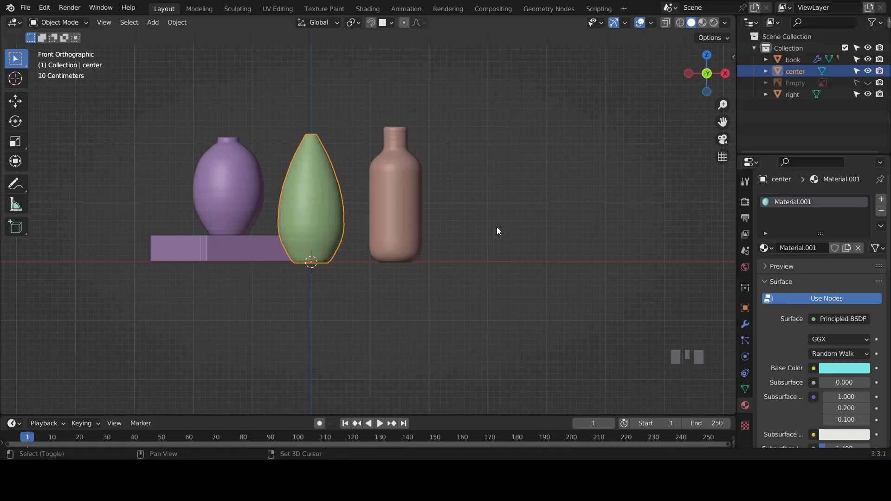
# Add a plane beneath the vases and scale it by 8 to form the ground.
pyautogui.hotkey('shift', 'a')
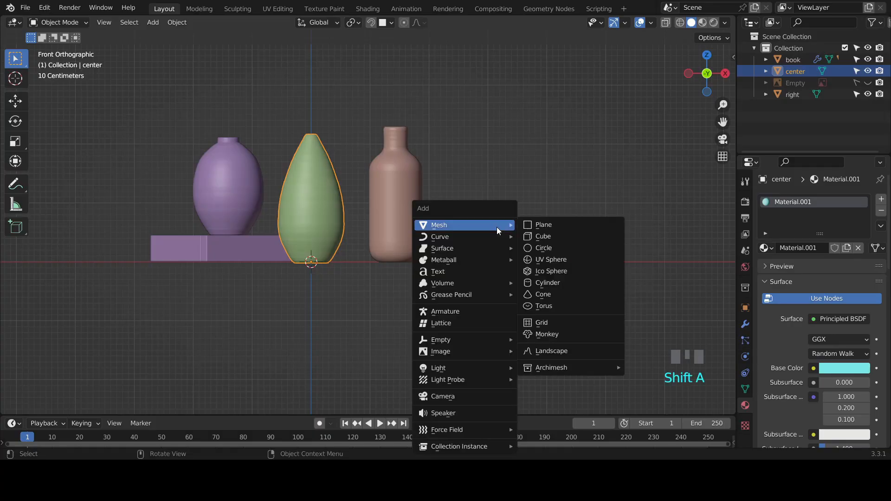
pyautogui.click(545, 224)
pyautogui.moveTo(491, 233); pyautogui.dragTo(502, 282, button='middle')
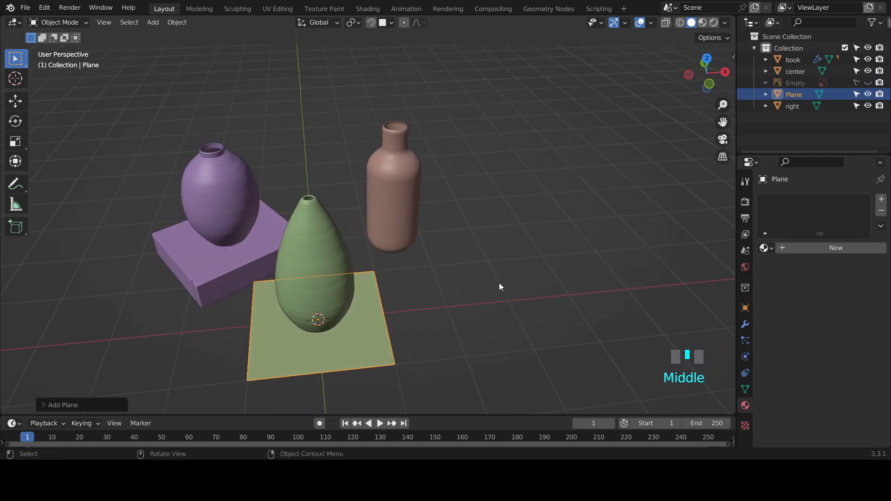
pyautogui.press('s')
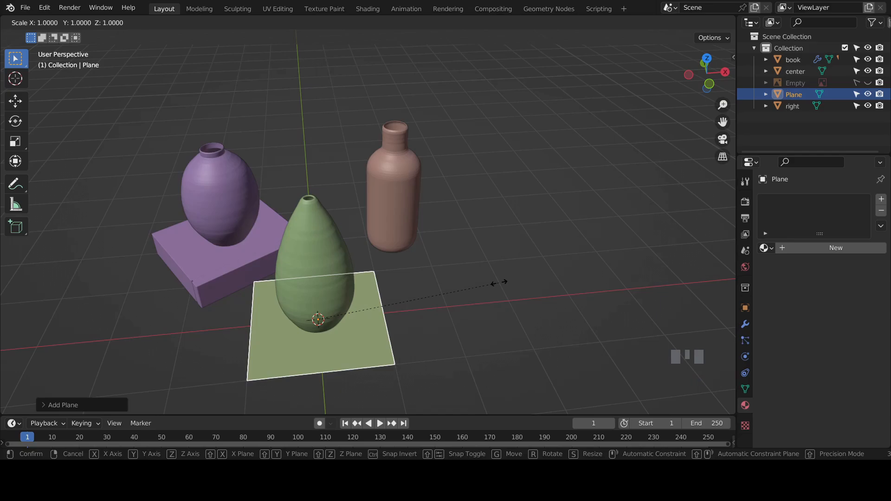
pyautogui.press('8')
pyautogui.press('Return')
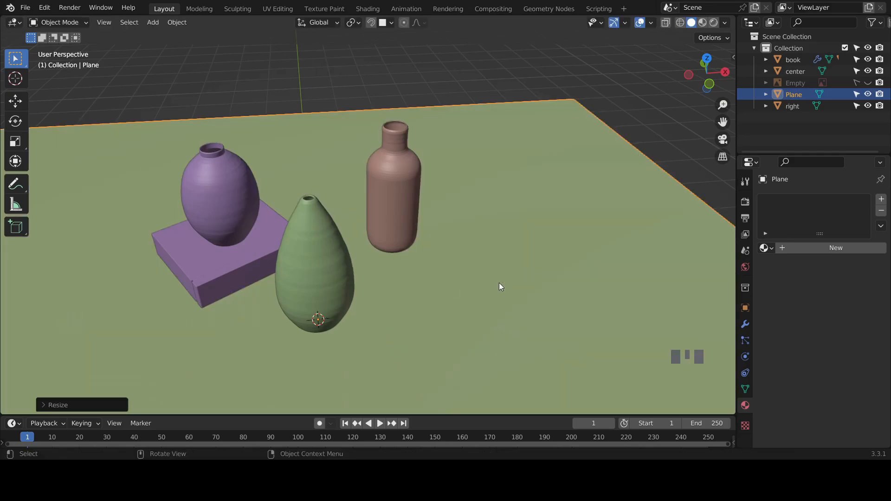
# In Edit Mode, extrude the plane's edge behind the vases upward along Z to form a tall backdrop wall.
pyautogui.moveTo(469, 272); pyautogui.dragTo(355, 261, button='middle')
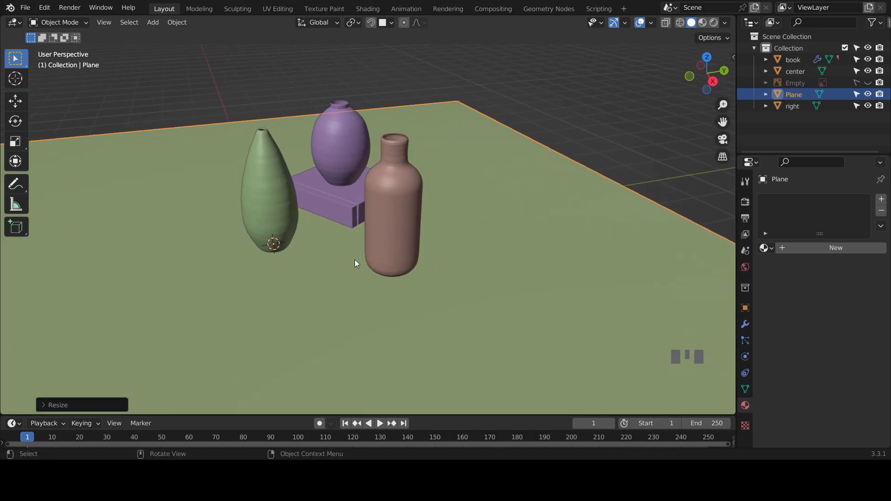
pyautogui.press('Tab')
pyautogui.click(584, 168)
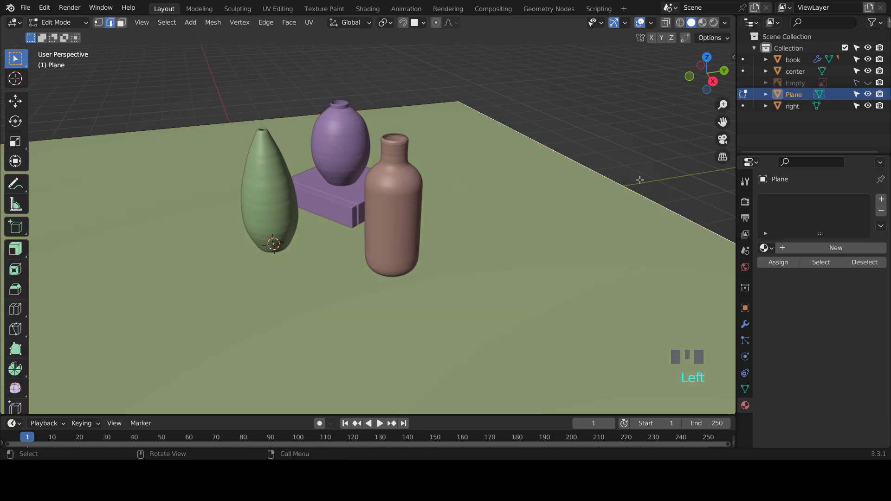
pyautogui.scroll(-5, 641, 177)
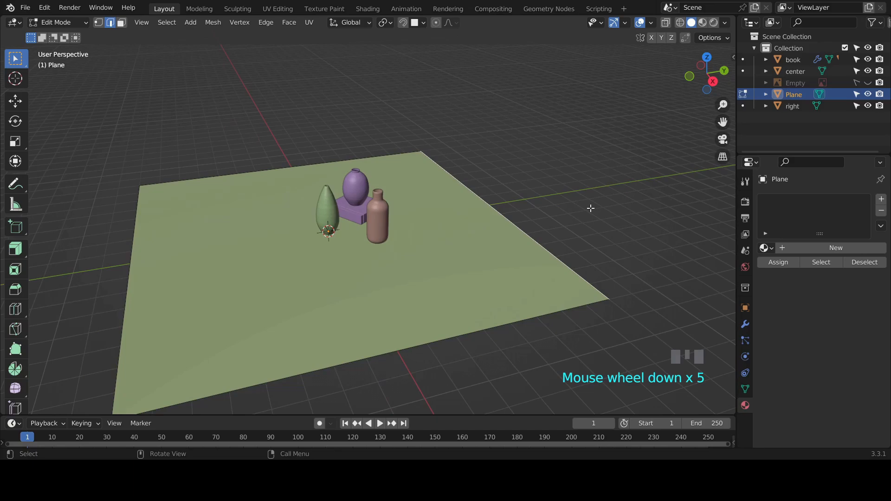
pyautogui.press('e')
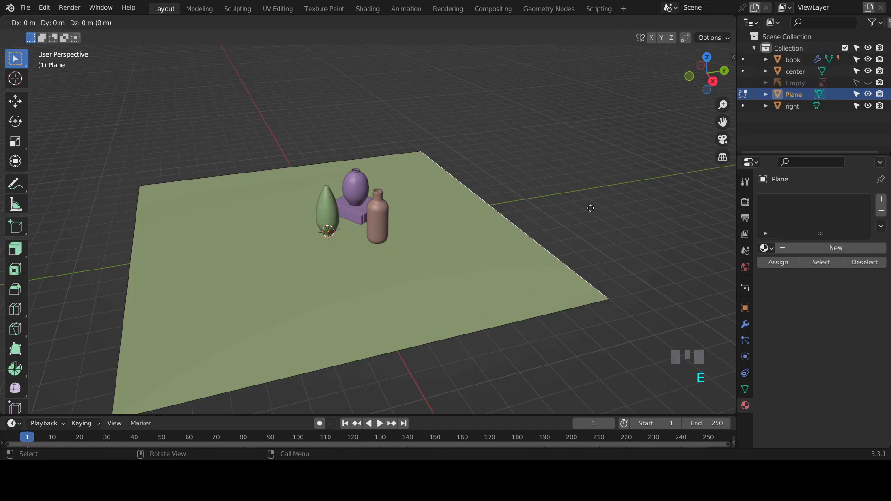
pyautogui.press('z')
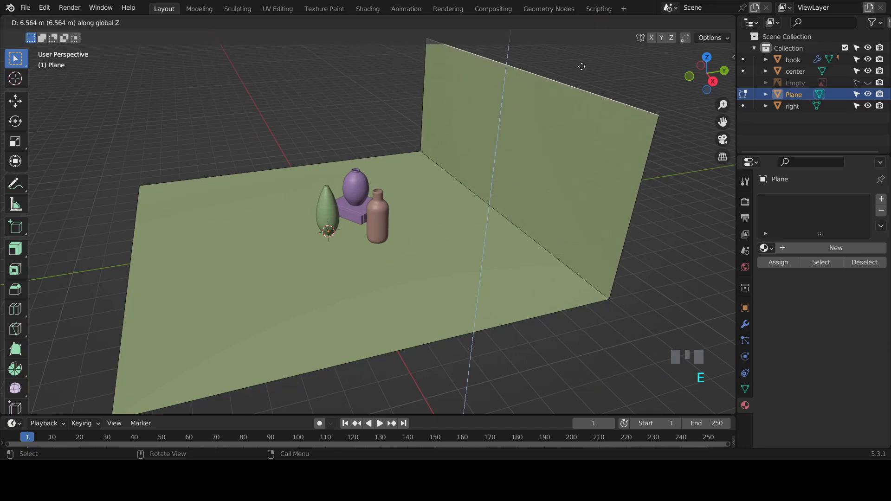
pyautogui.click(577, 43)
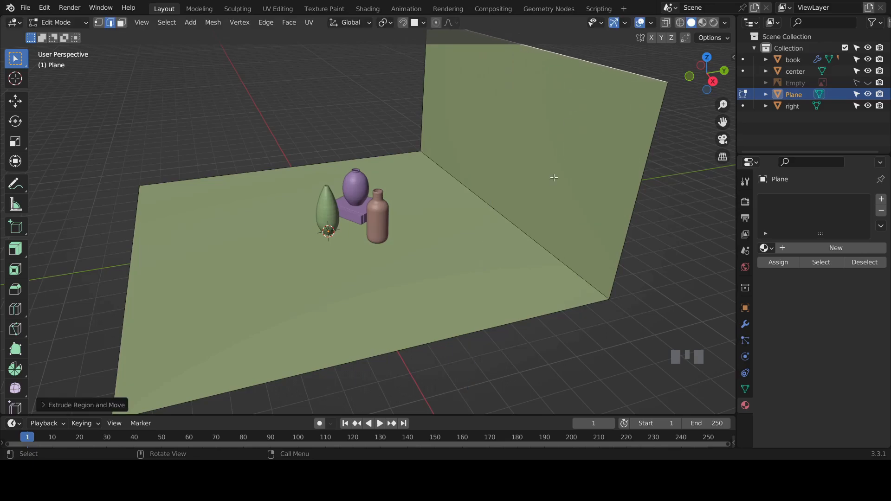
# Add a Bevel modifier to the backdrop plane and set its Amount to 0.15 m.
pyautogui.click(508, 221)
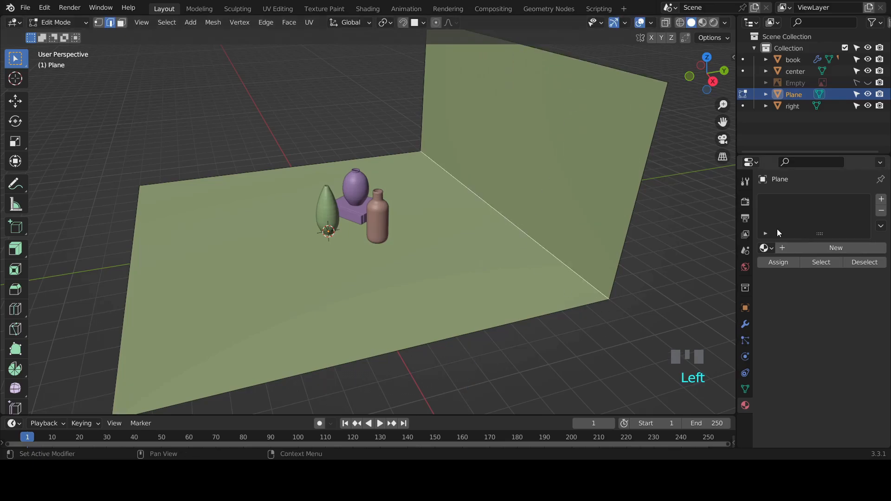
pyautogui.click(744, 324)
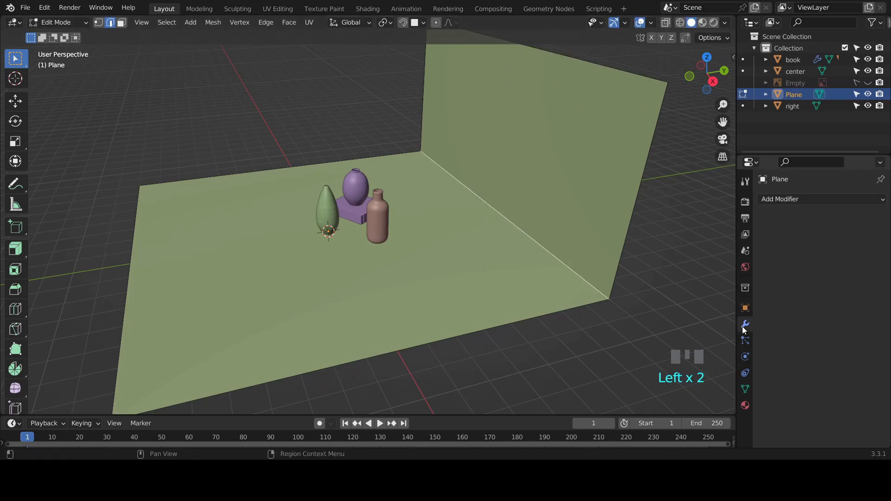
pyautogui.click(774, 198)
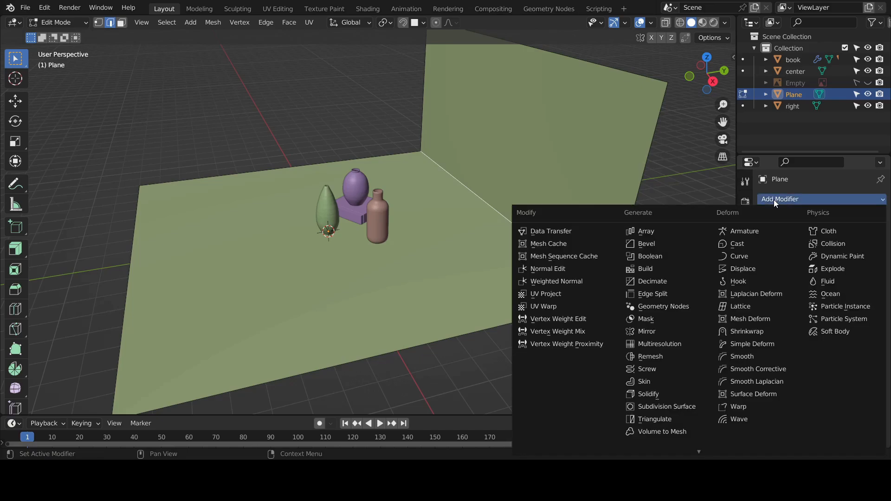
pyautogui.click(645, 242)
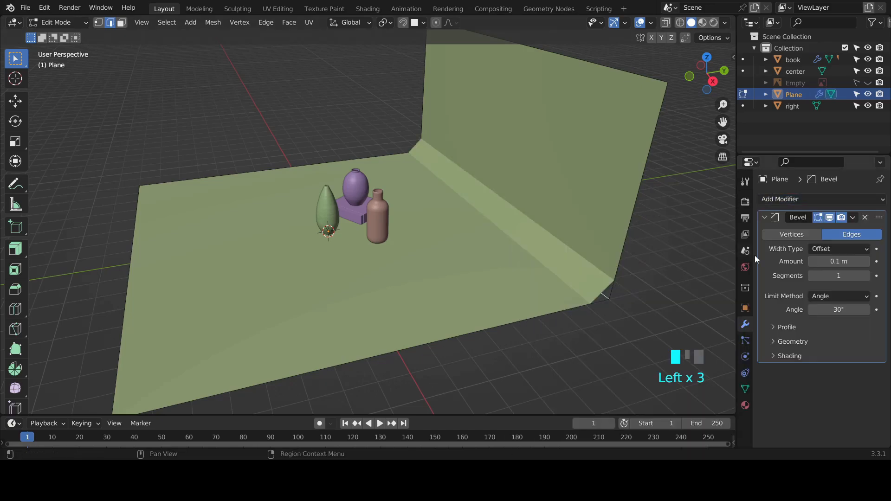
pyautogui.click(865, 262)
pyautogui.click(866, 261)
pyautogui.click(866, 262)
pyautogui.click(865, 262)
pyautogui.click(865, 262)
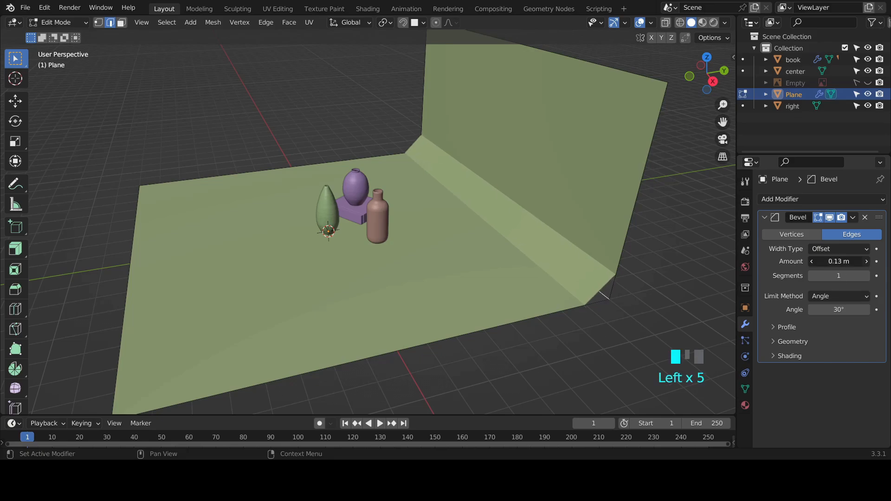
pyautogui.click(866, 261)
pyautogui.click(865, 261)
# Set the backdrop's Bevel modifier to 10 segments for a rounded transition between floor and wall.
pyautogui.click(865, 275)
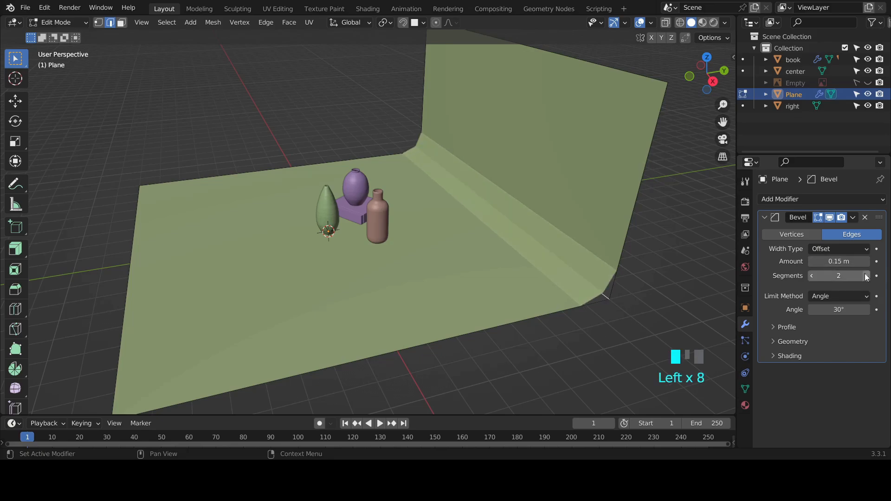
pyautogui.click(866, 275)
pyautogui.click(865, 276)
pyautogui.click(866, 276)
pyautogui.click(866, 276)
pyautogui.click(866, 276)
pyautogui.click(866, 275)
pyautogui.click(865, 276)
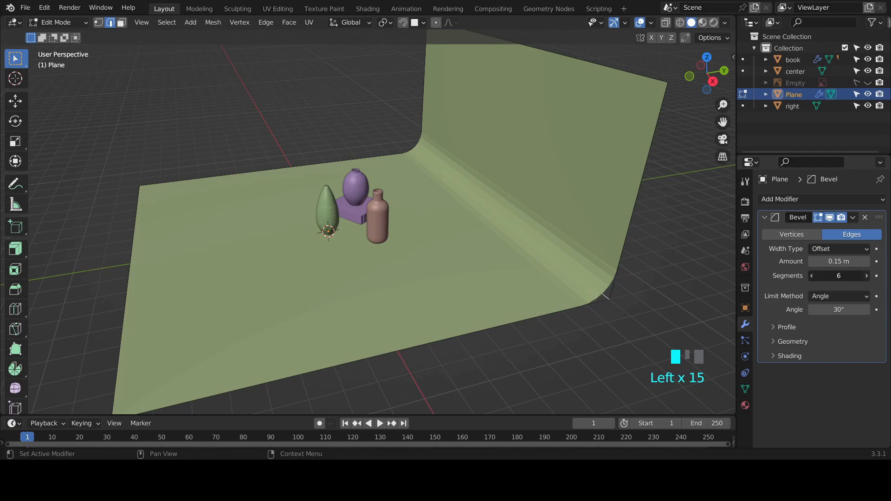
pyautogui.click(865, 276)
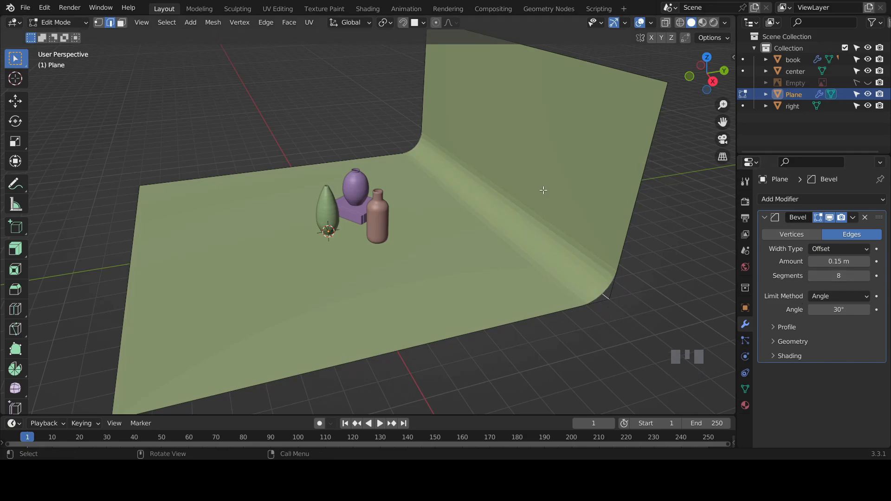
pyautogui.click(865, 275)
pyautogui.click(866, 276)
# Return to Object Mode and apply Shade Smooth to the backdrop plane.
pyautogui.press('Tab')
pyautogui.rightClick(556, 207)
pyautogui.click(557, 207)
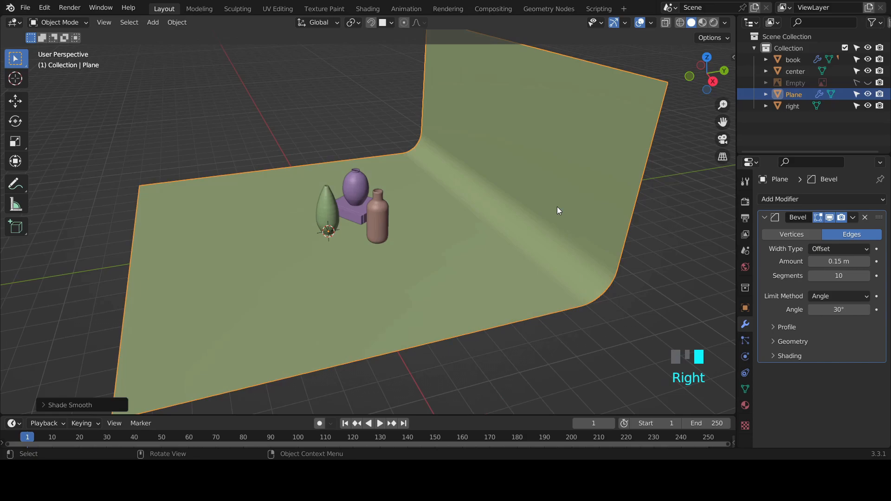
# Set the World background color to black.
pyautogui.scroll(2, 539, 319)
pyautogui.moveTo(539, 318); pyautogui.dragTo(659, 292, button='middle')
pyautogui.click(745, 268)
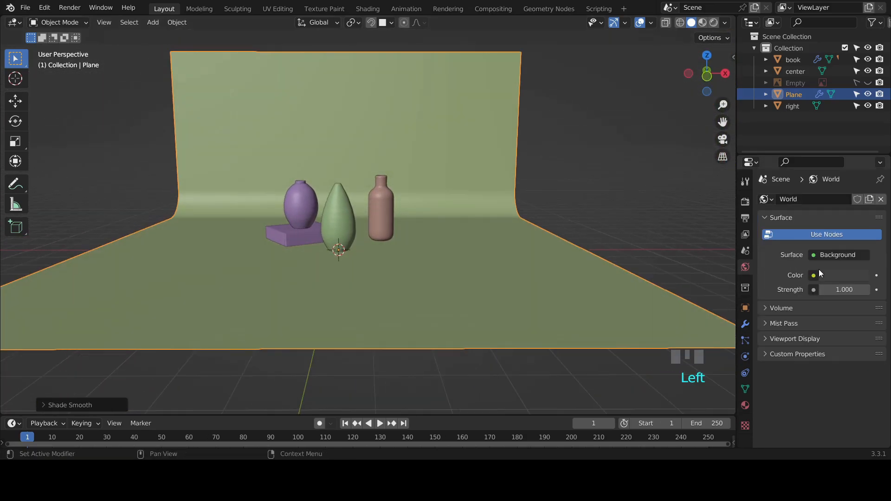
pyautogui.click(844, 275)
pyautogui.moveTo(771, 249); pyautogui.dragTo(761, 250)
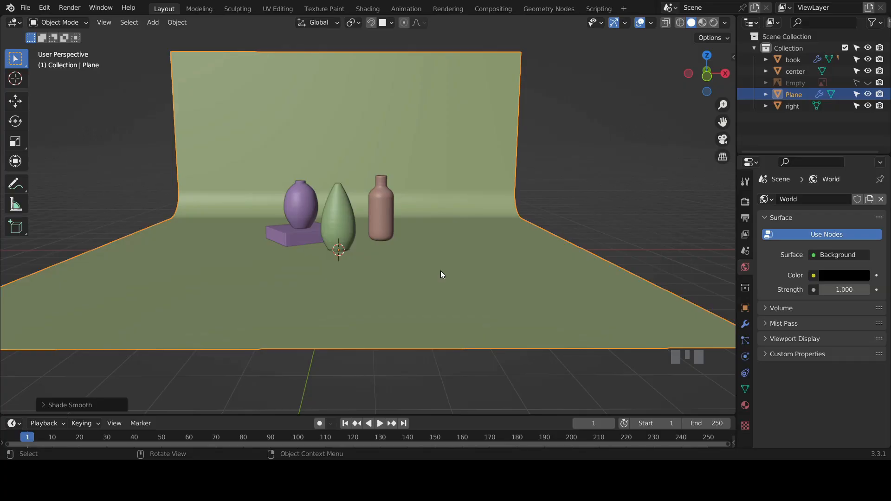
# Add an area light and raise it along Z above the vases.
pyautogui.hotkey('shift', 'a')
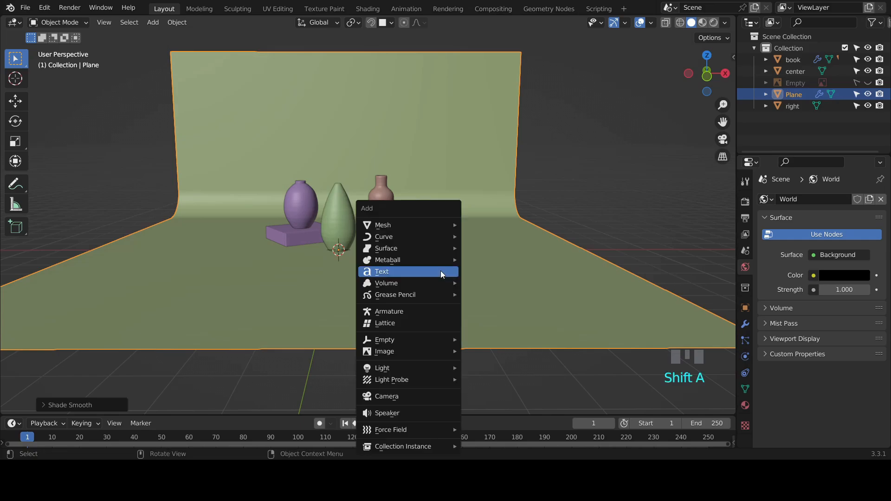
pyautogui.moveTo(431, 372)
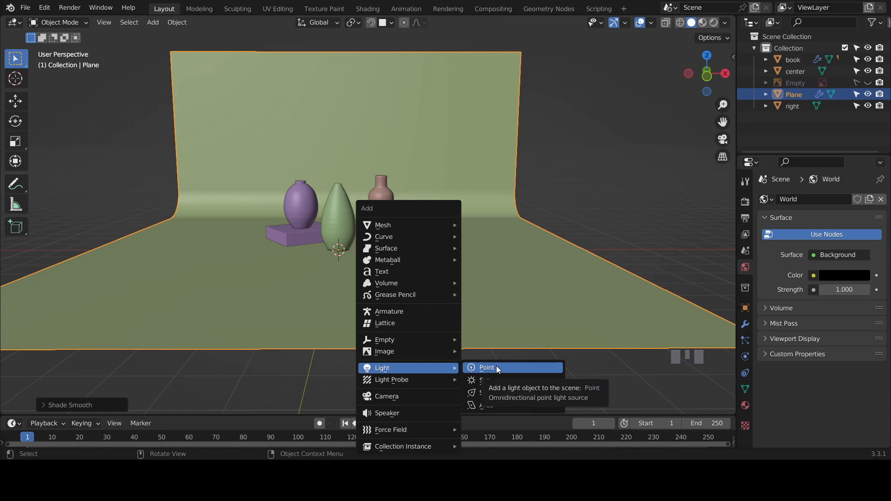
pyautogui.click(493, 404)
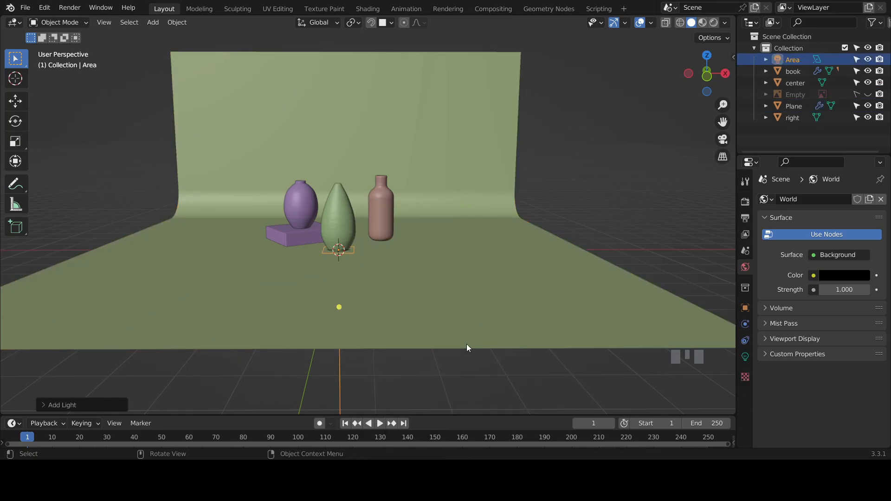
pyautogui.press('g')
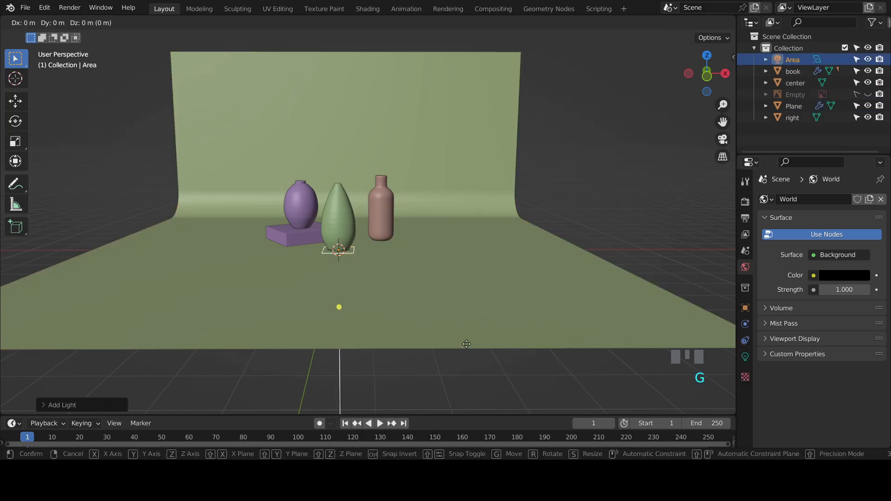
pyautogui.press('z')
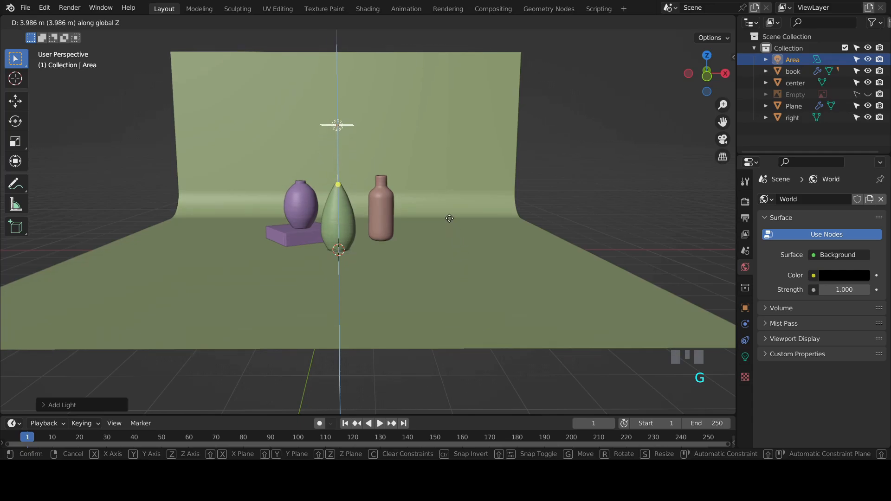
pyautogui.click(441, 203)
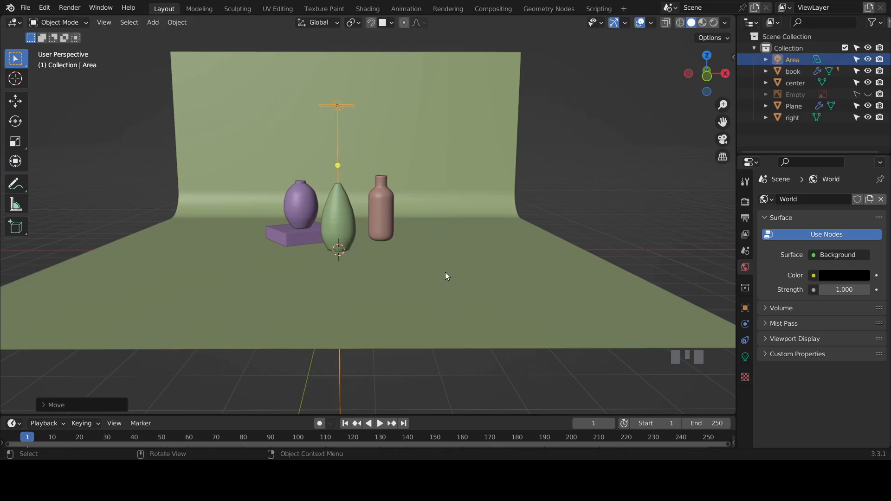
# Scale the area light by about 4.4 and move it along negative X to the book's side of the scene.
pyautogui.press('s')
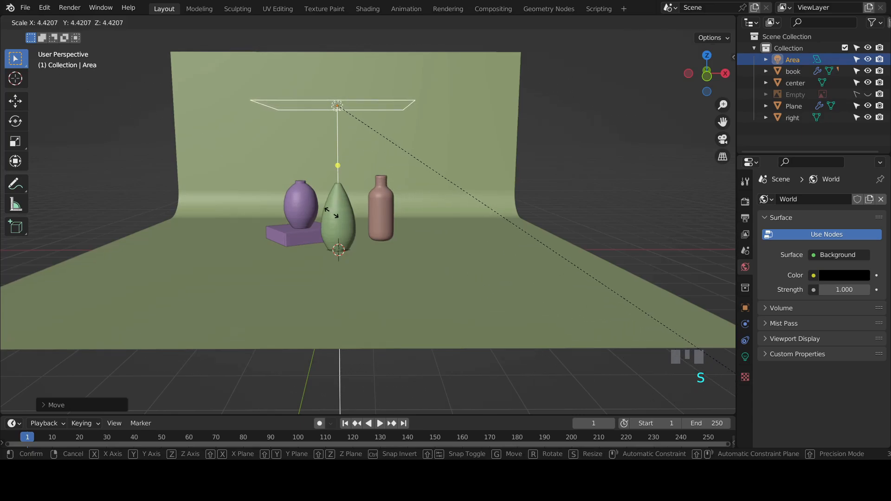
pyautogui.click(274, 200)
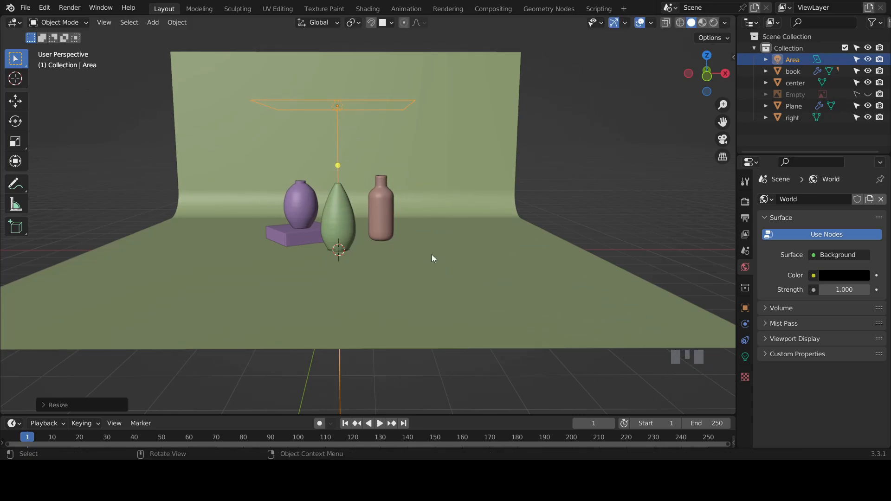
pyautogui.press('g')
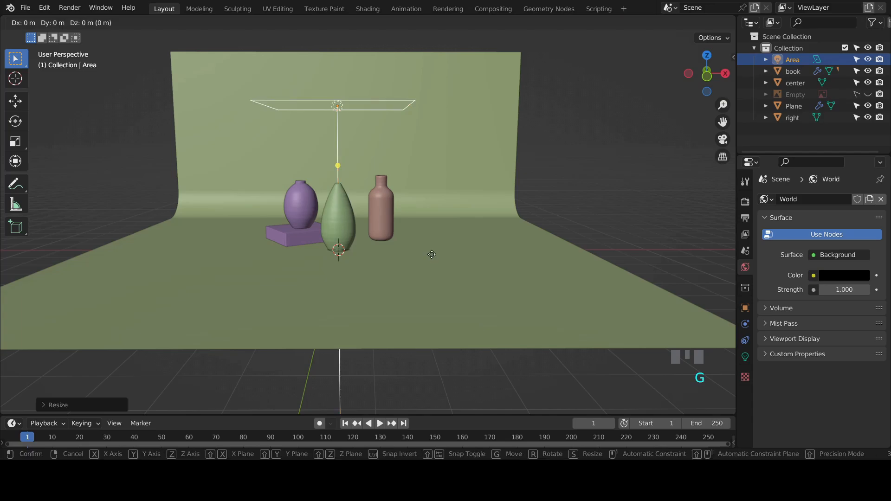
pyautogui.press('x')
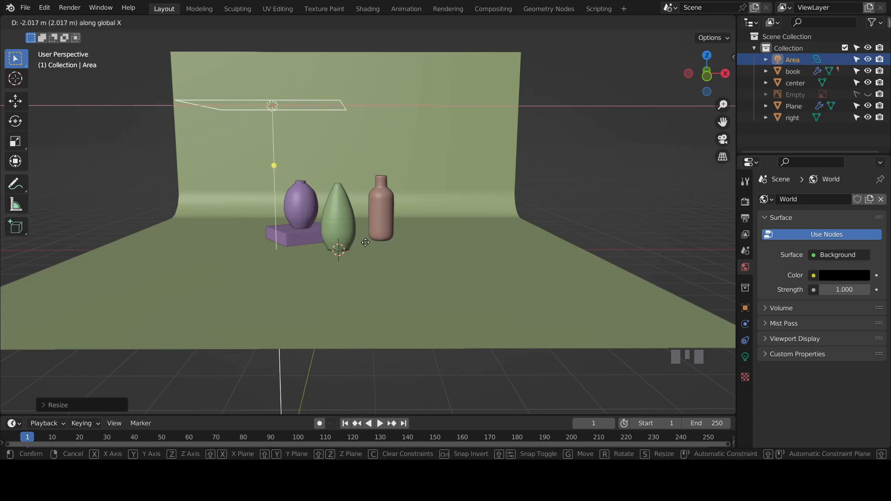
pyautogui.click(267, 246)
# Rotate the area light around Y and slightly around Z so that it aims down at the vases.
pyautogui.press('r')
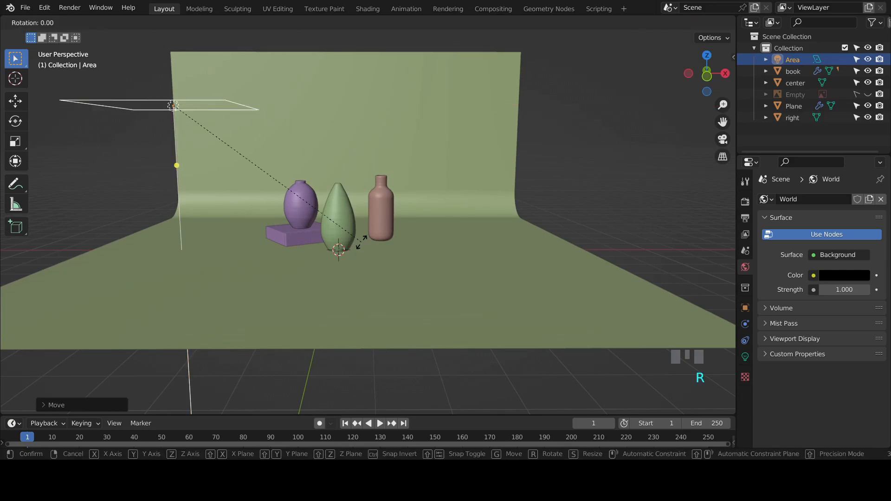
pyautogui.press('y')
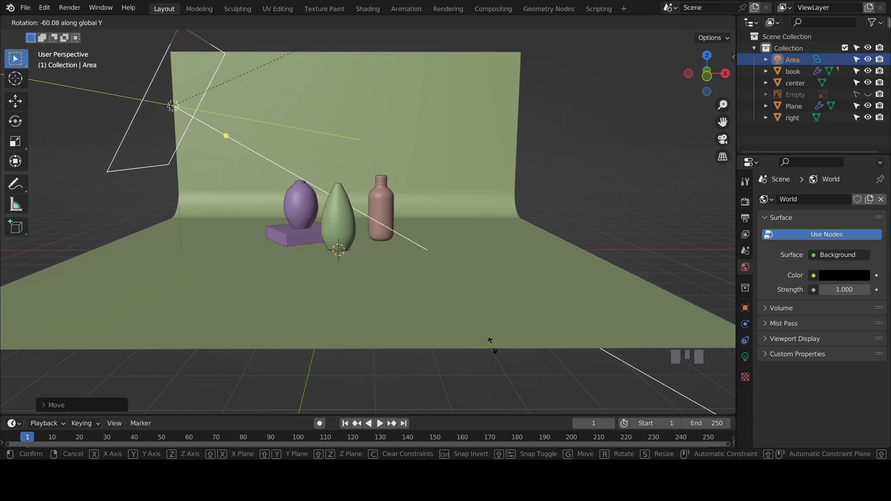
pyautogui.click(520, 311)
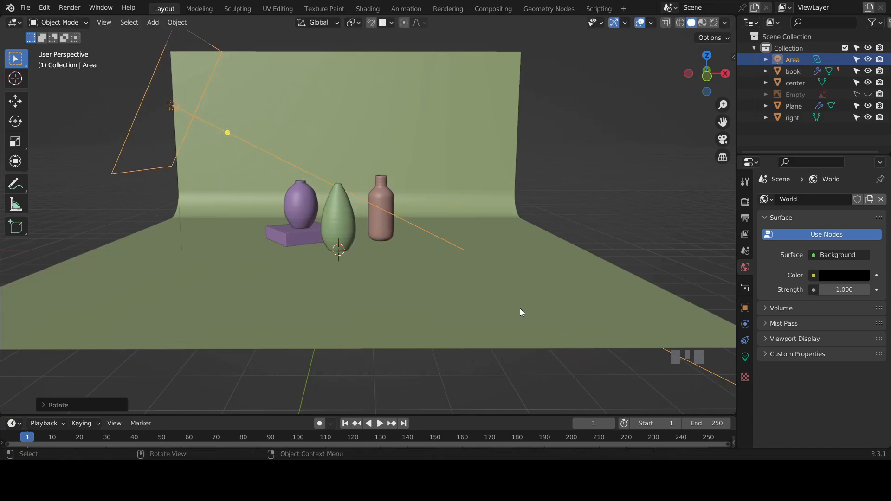
pyautogui.moveTo(499, 355); pyautogui.dragTo(395, 382, button='middle')
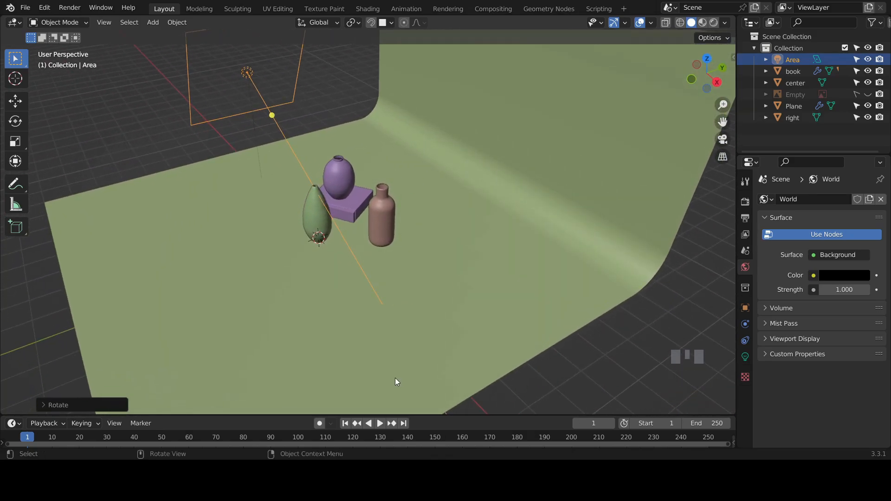
pyautogui.press('r')
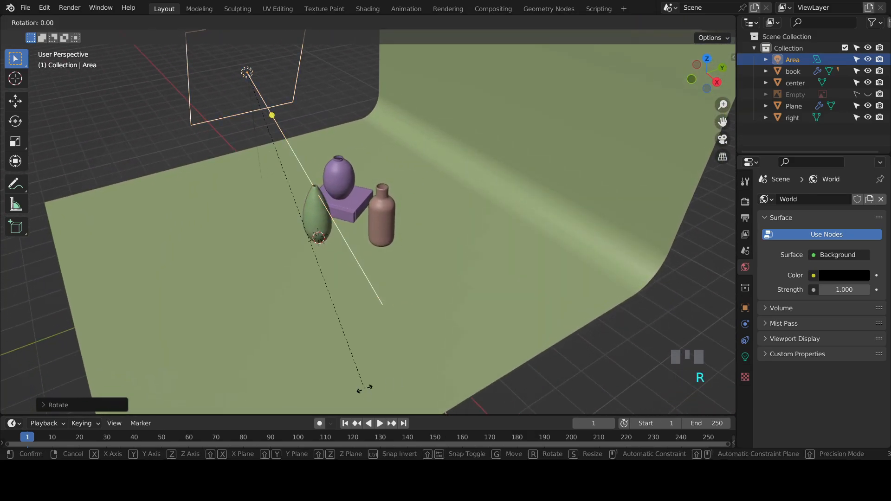
pyautogui.press('z')
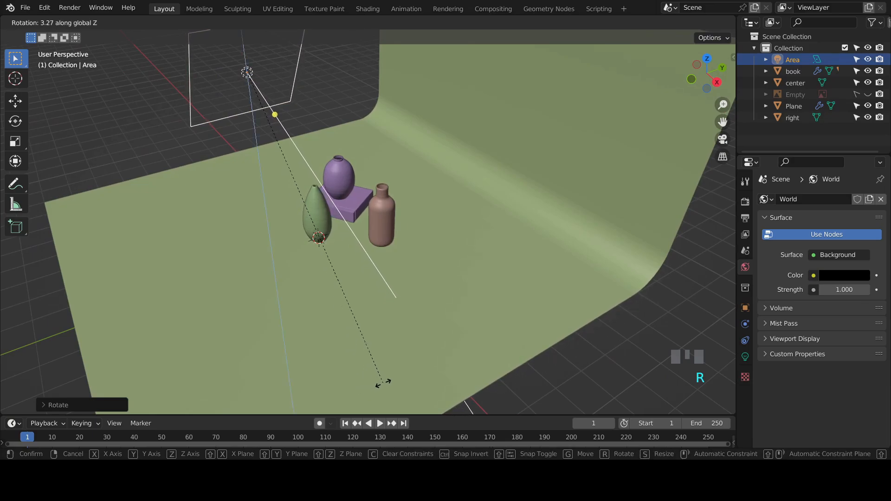
pyautogui.click(391, 379)
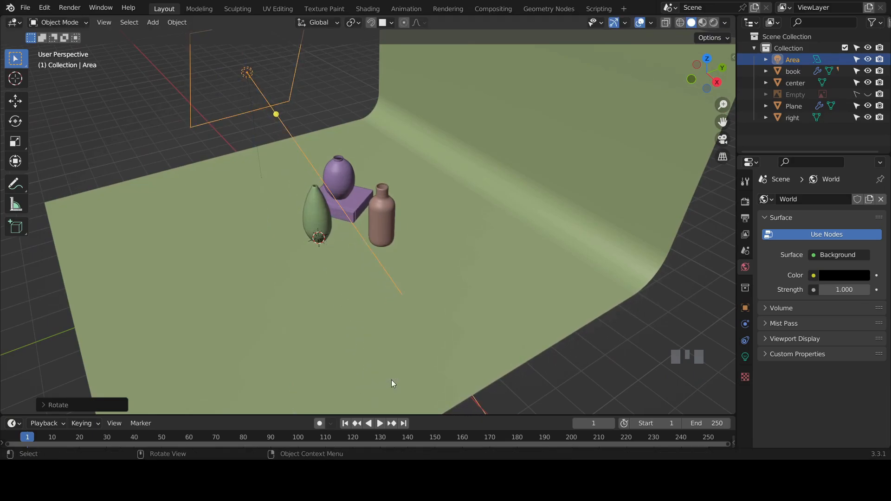
# Move the area light farther from the vases along negative X.
pyautogui.moveTo(401, 376); pyautogui.dragTo(482, 332, button='middle')
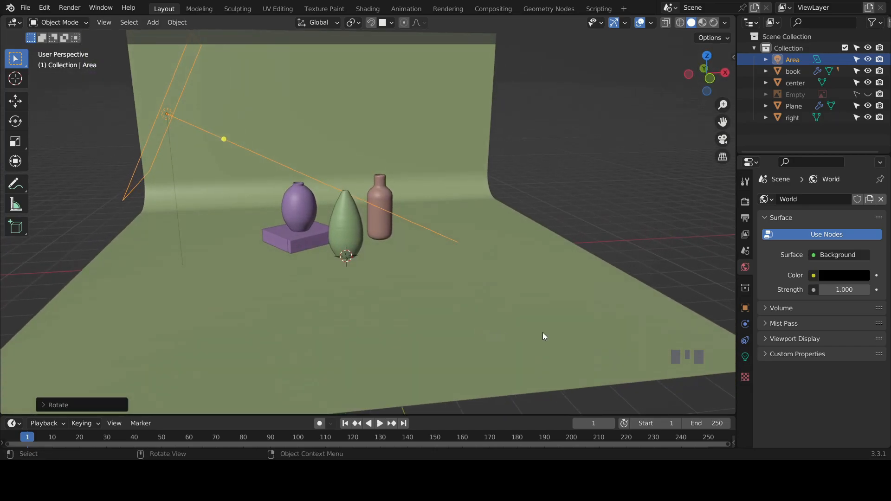
pyautogui.press('g')
pyautogui.press('x')
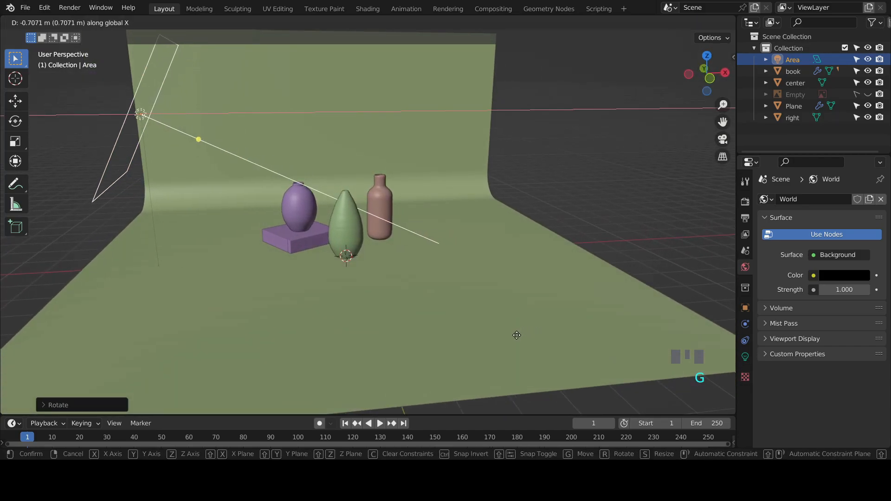
pyautogui.click(502, 346)
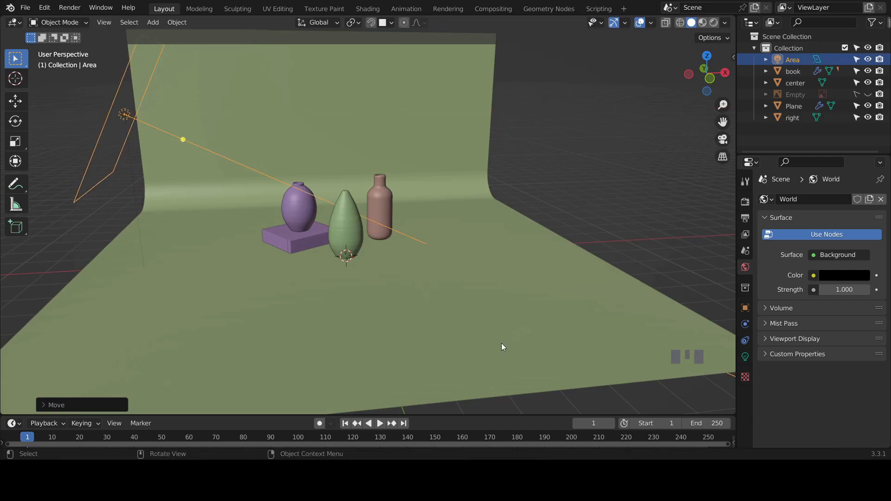
# Add a point light and raise it about 2.4 m along Z above the green vase.
pyautogui.moveTo(552, 255)
pyautogui.mouseDown(button='middle')
pyautogui.moveTo(519, 254)
pyautogui.moveTo(550, 250)
pyautogui.moveTo(542, 252)
pyautogui.mouseUp(button='middle')
pyautogui.hotkey('shift', 'a')
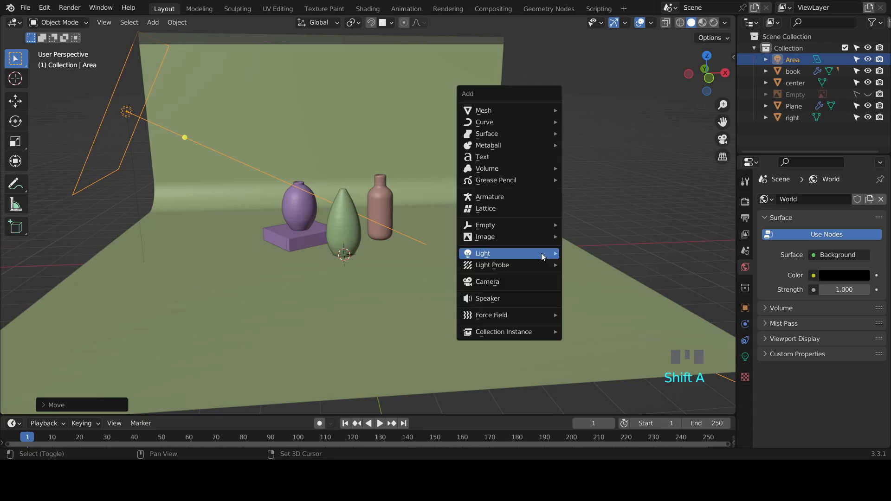
pyautogui.moveTo(526, 225)
pyautogui.moveTo(535, 253)
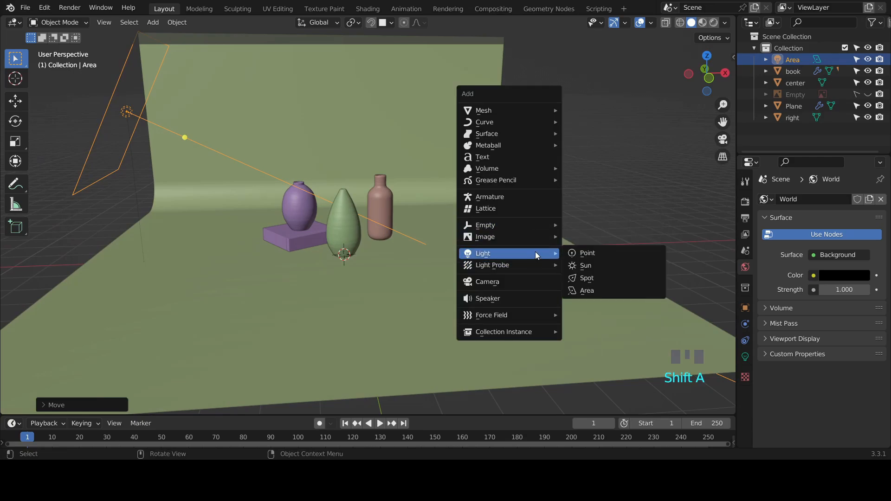
pyautogui.click(593, 254)
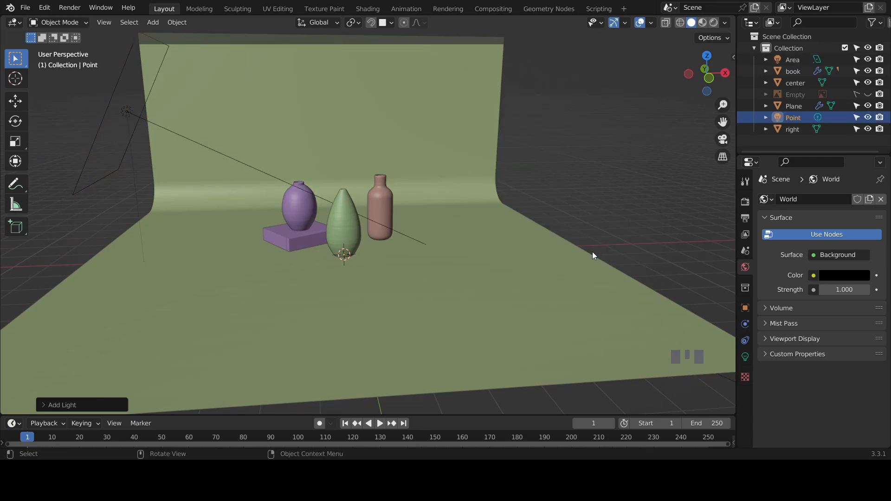
pyautogui.press('g')
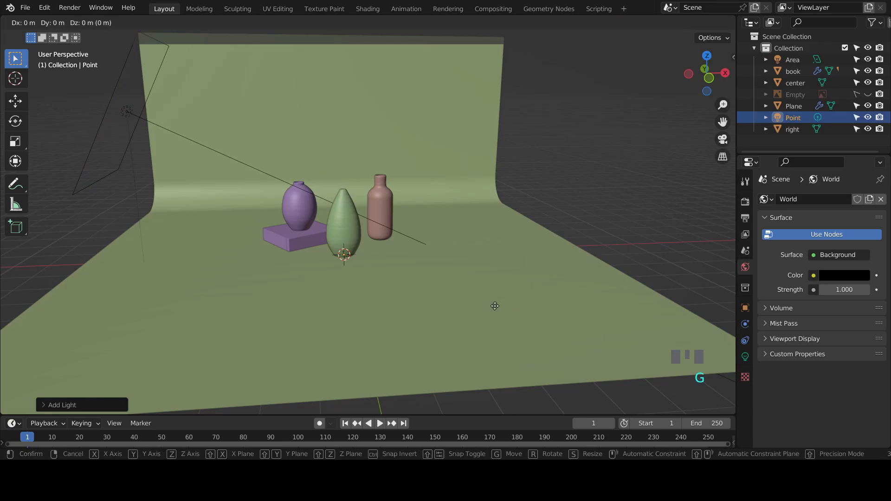
pyautogui.press('z')
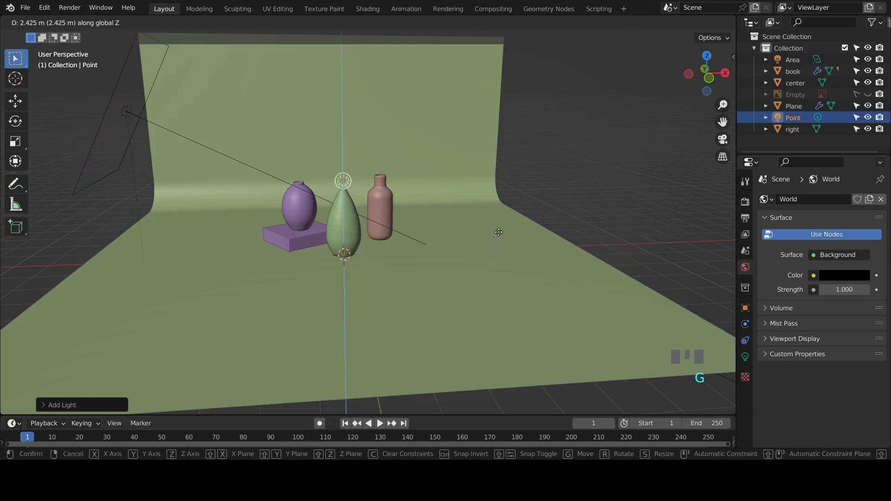
pyautogui.click(500, 232)
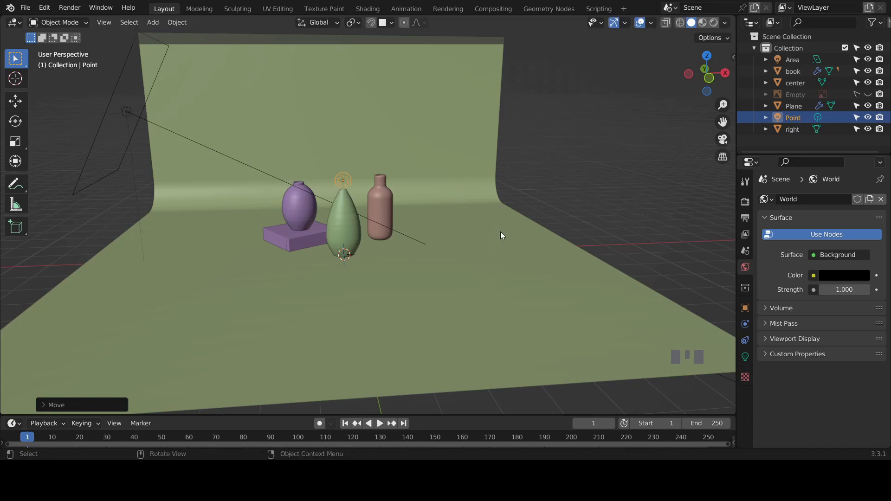
# Move the point light about 6.5 m along positive X, past the brown bottle vase.
pyautogui.press('KP_1')
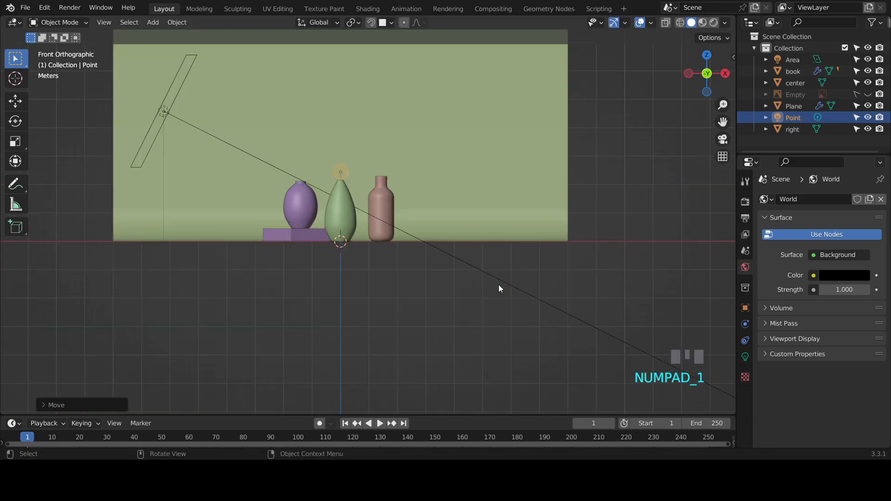
pyautogui.press('g')
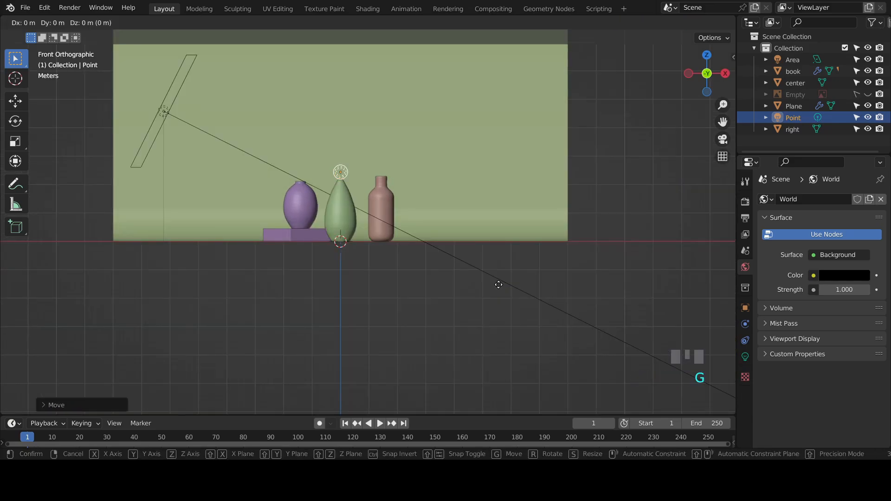
pyautogui.press('x')
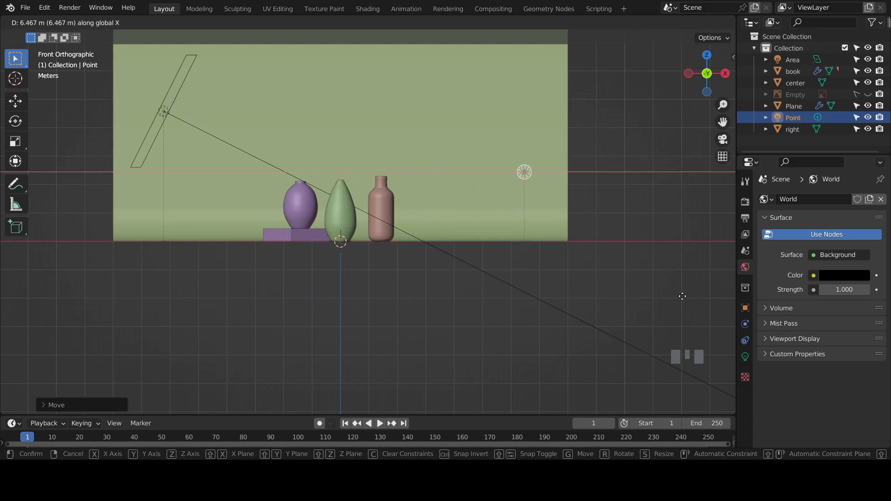
pyautogui.click(682, 297)
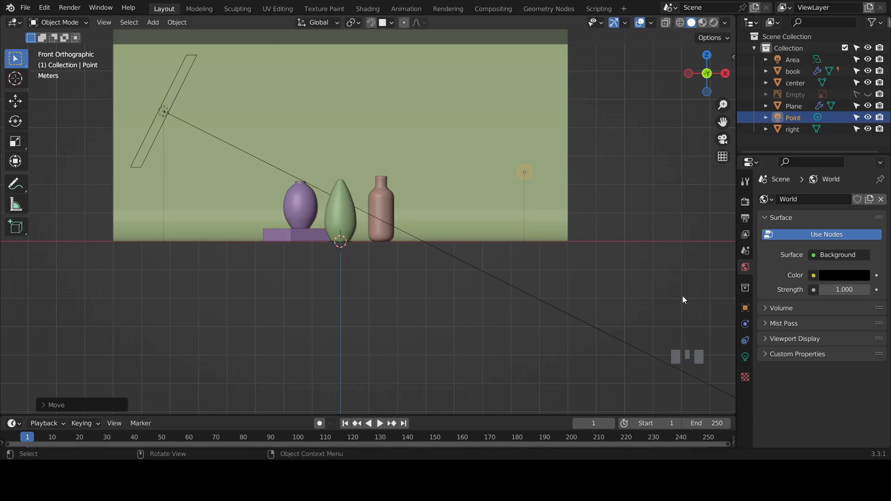
# Move the point light about 4.5 m along positive Y towards the backdrop's wall.
pyautogui.moveTo(600, 262); pyautogui.dragTo(589, 304, button='middle')
pyautogui.press('g')
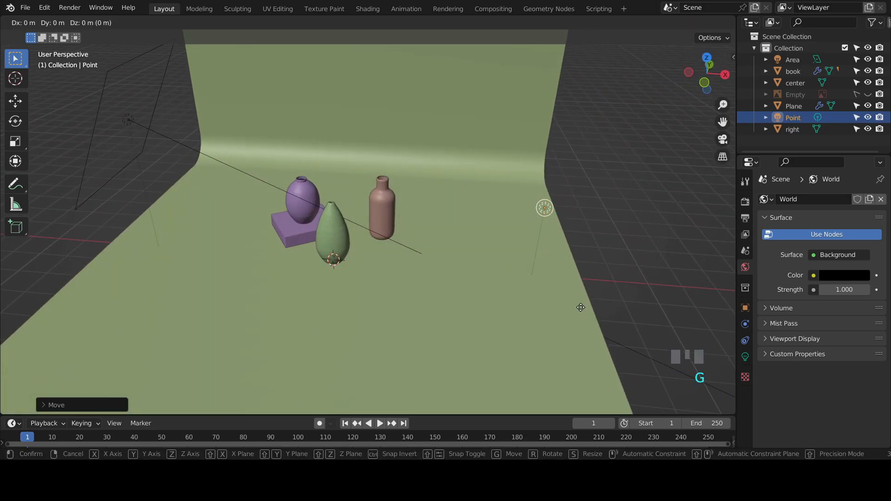
pyautogui.press('y')
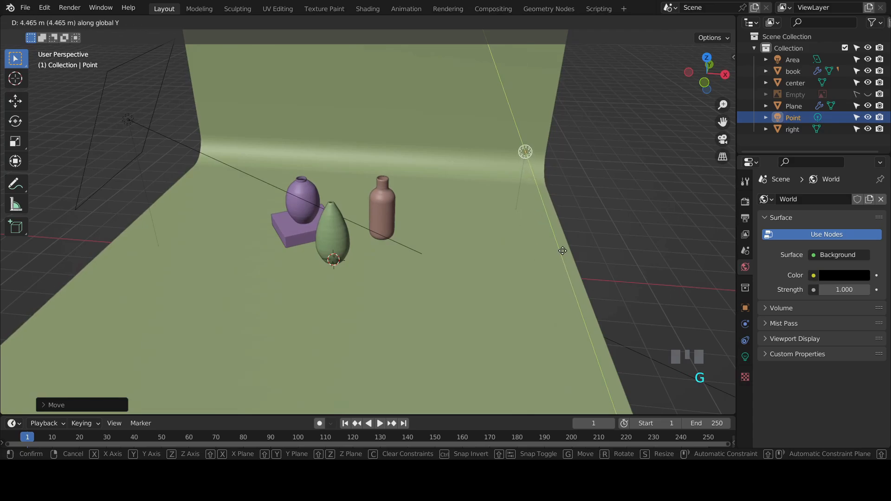
pyautogui.click(566, 249)
# Lower the point light along Z to about the upper body of the brown bottle vase.
pyautogui.moveTo(566, 250)
pyautogui.mouseDown(button='middle')
pyautogui.moveTo(559, 287)
pyautogui.moveTo(517, 331)
pyautogui.moveTo(573, 249)
pyautogui.mouseUp(button='middle')
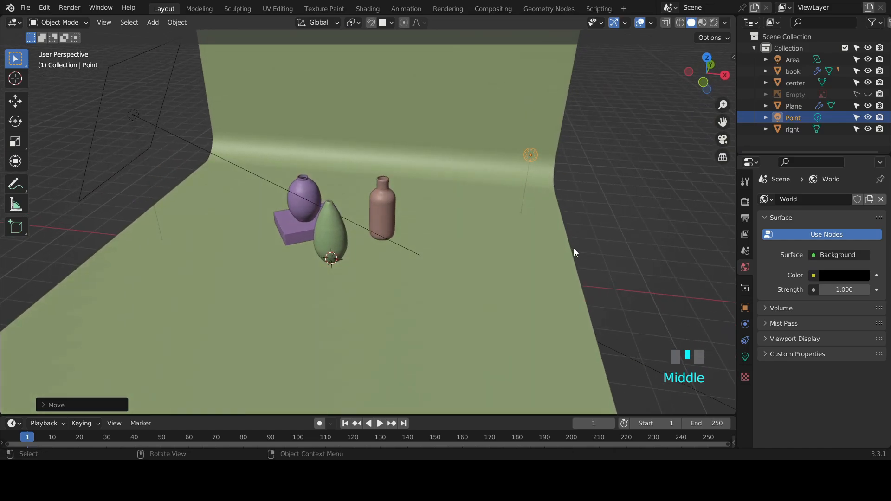
pyautogui.press('KP_1')
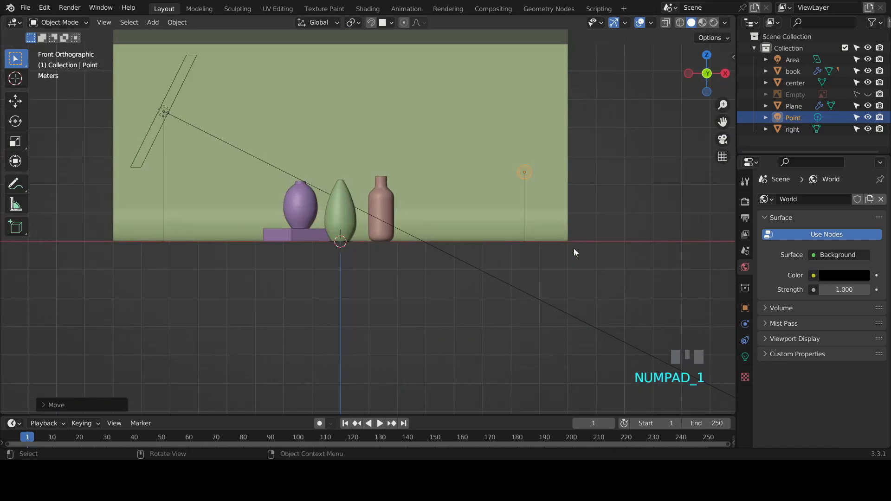
pyautogui.press('g')
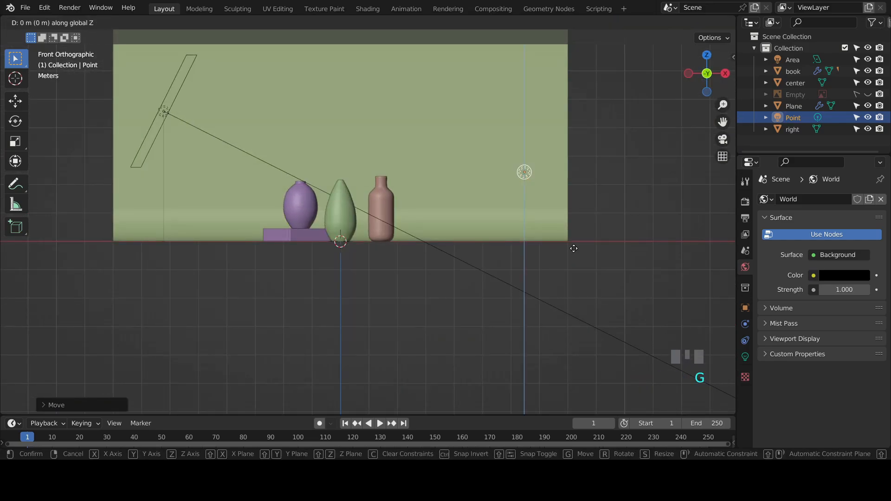
pyautogui.click(567, 274)
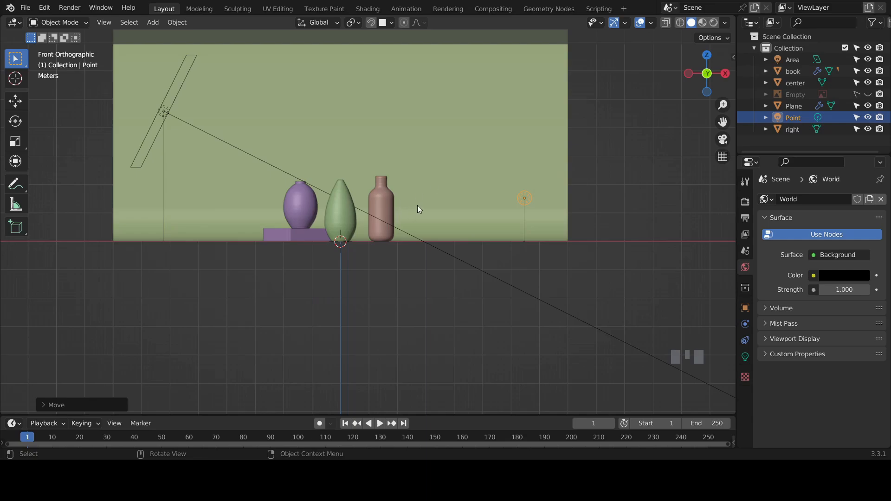
# Add a camera and align it to a close front view of the three vases and the book.
pyautogui.moveTo(416, 205); pyautogui.dragTo(416, 213, button='middle')
pyautogui.hotkey('shift', 'a')
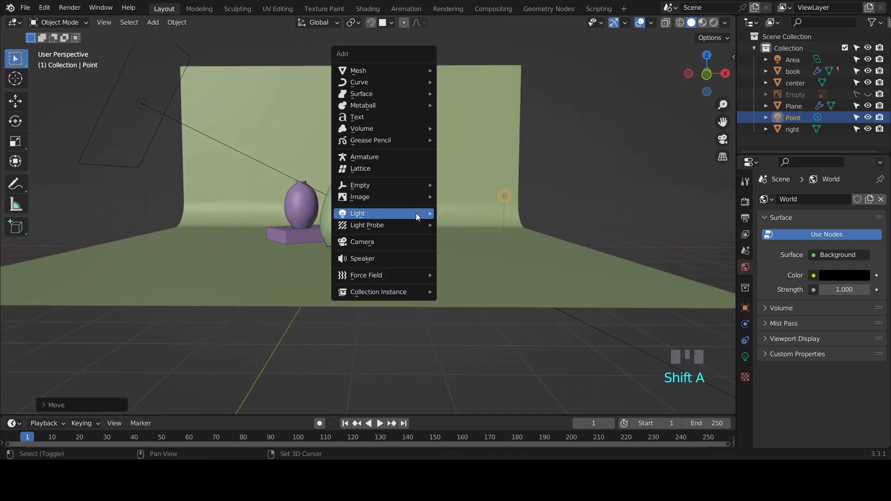
pyautogui.click(412, 244)
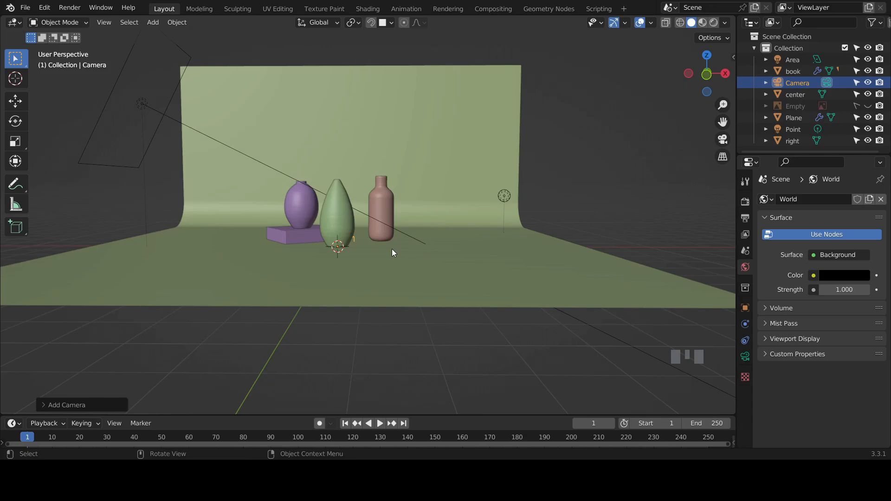
pyautogui.moveTo(411, 236); pyautogui.dragTo(408, 255, button='middle')
pyautogui.scroll(3, 408, 255)
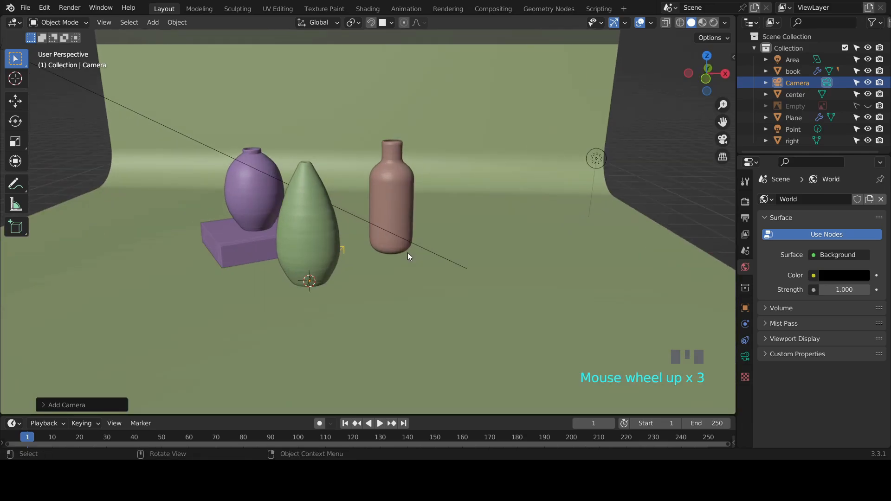
pyautogui.moveTo(416, 224)
pyautogui.mouseDown(button='middle')
pyautogui.moveTo(418, 244)
pyautogui.moveTo(413, 223)
pyautogui.moveTo(419, 229)
pyautogui.moveTo(426, 217)
pyautogui.mouseUp(button='middle')
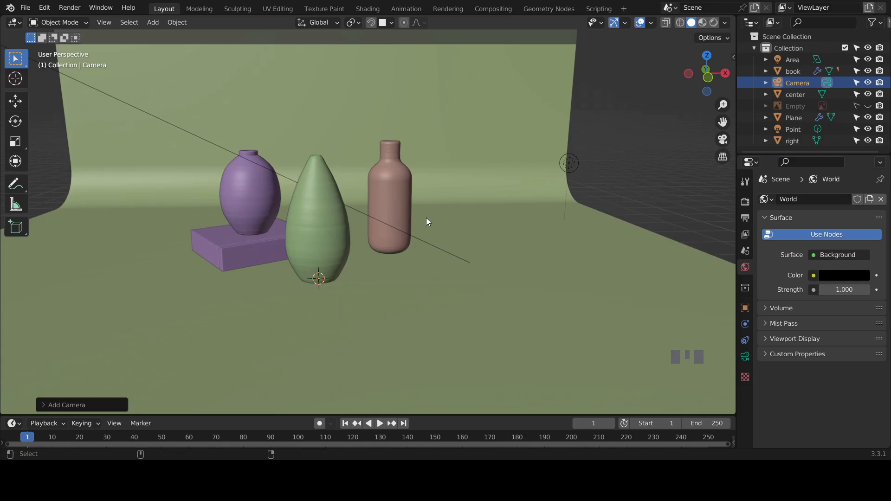
pyautogui.press('ctrl+alt+KP_0')
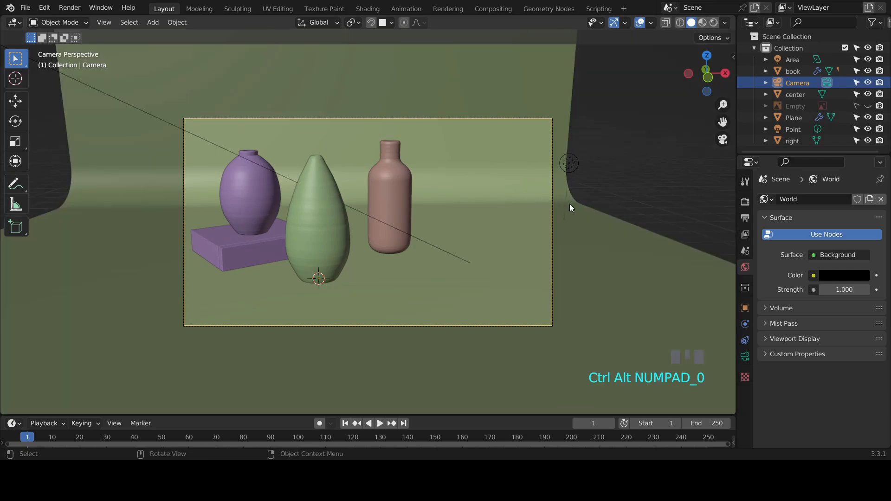
# Set the render resolution to 800 × 600 px.
pyautogui.click(746, 218)
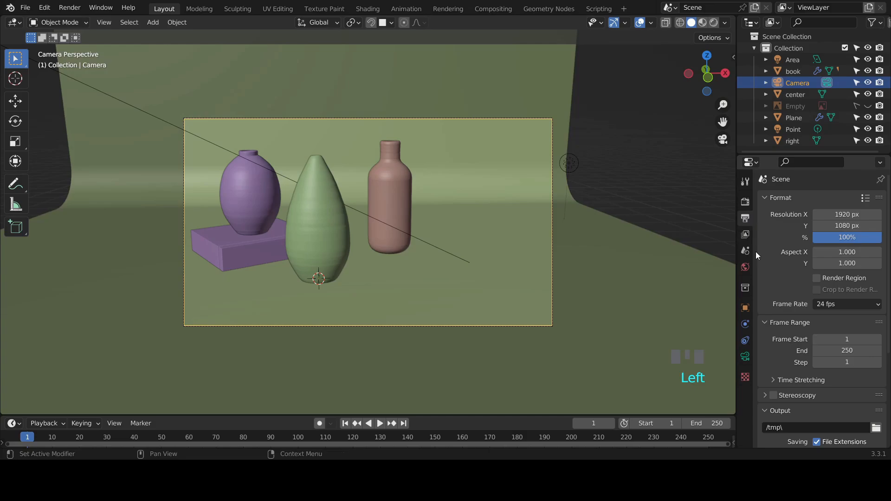
pyautogui.click(858, 216)
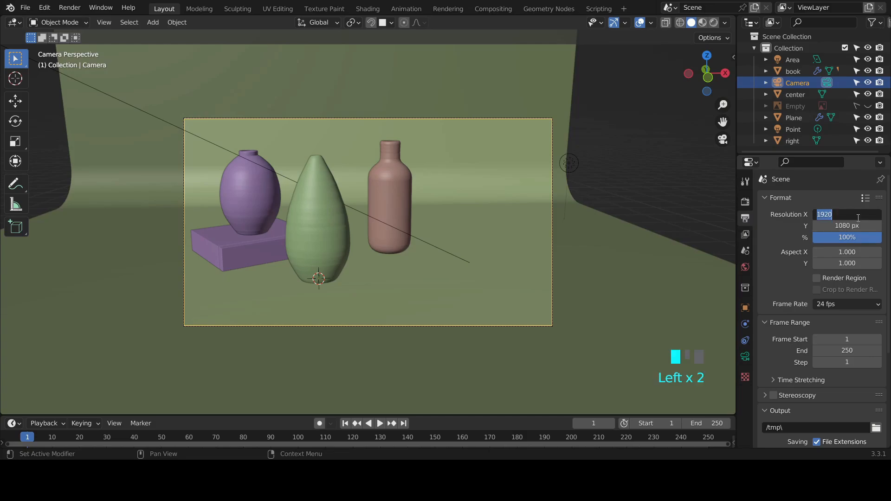
pyautogui.write('800')
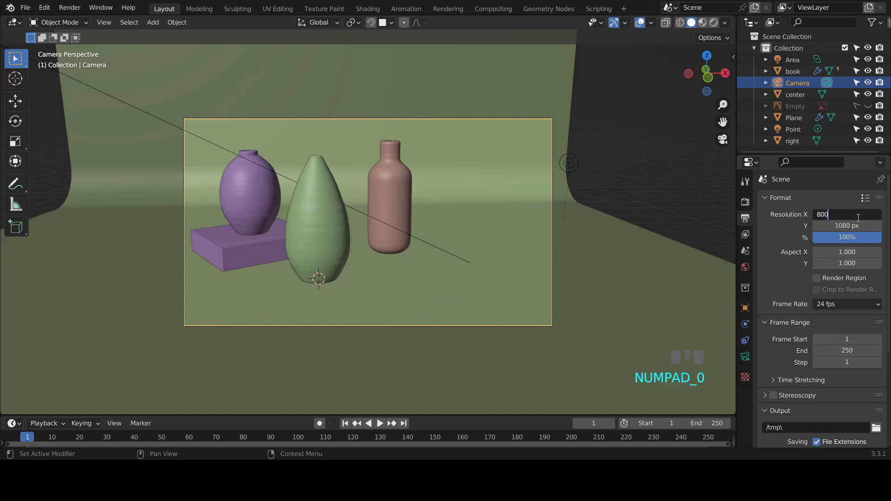
pyautogui.press('Return')
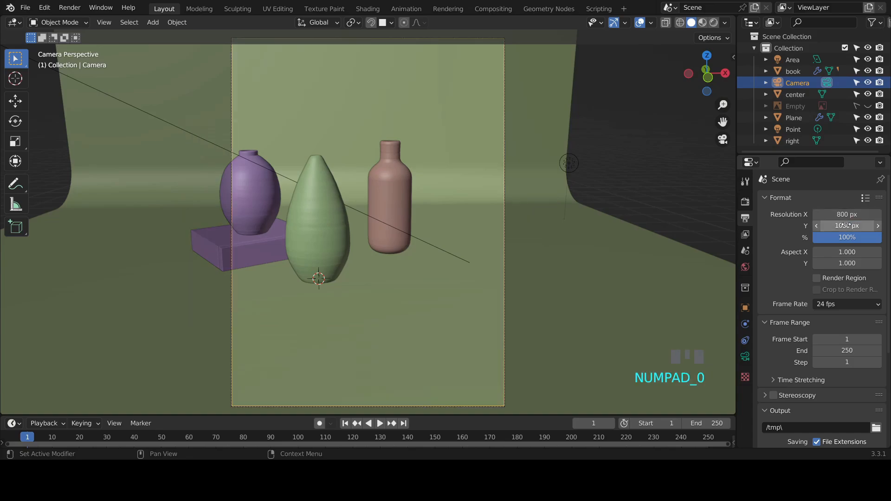
pyautogui.click(841, 226)
pyautogui.write('600')
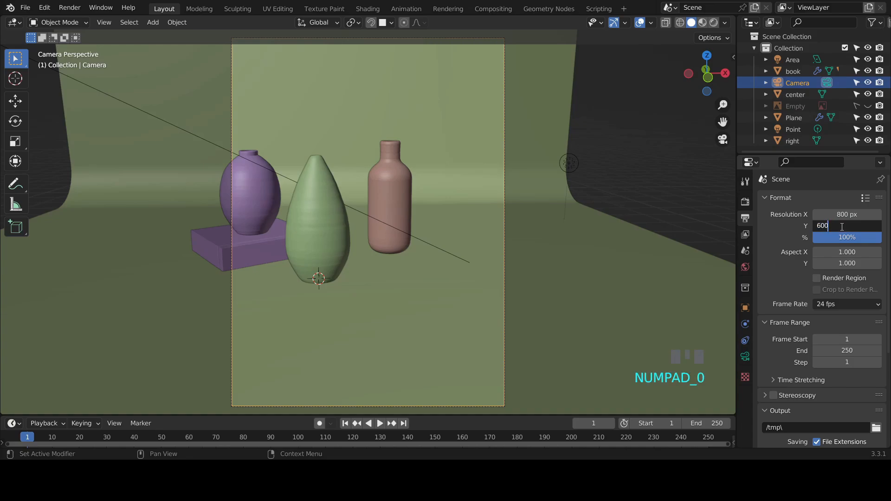
pyautogui.press('Return')
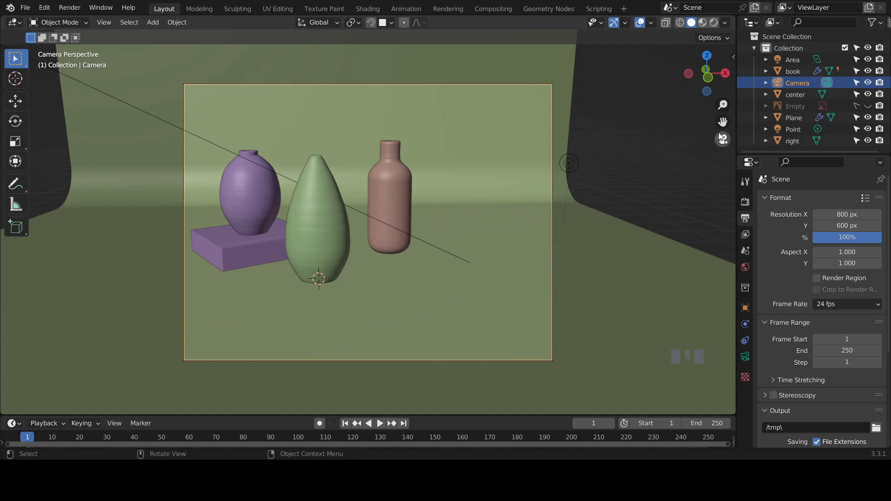
# Lock the camera to the view and shift its framing so that the vases and book sit centred in the frame.
pyautogui.press('n')
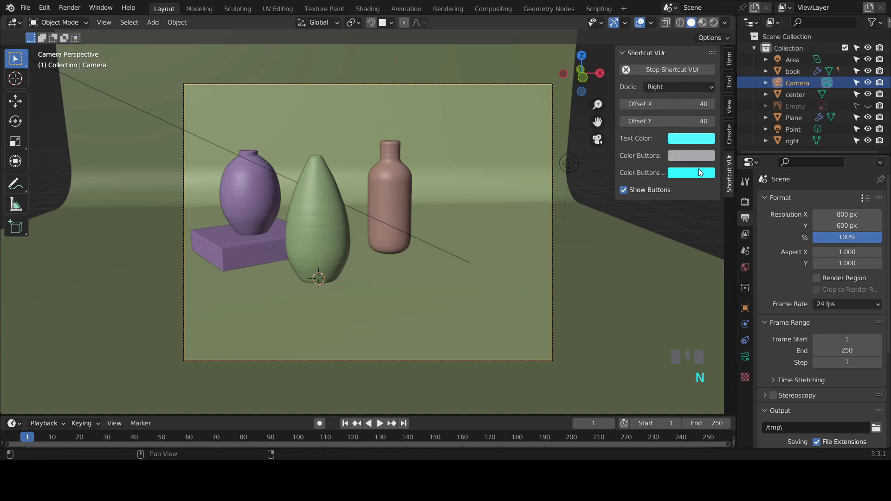
pyautogui.click(728, 107)
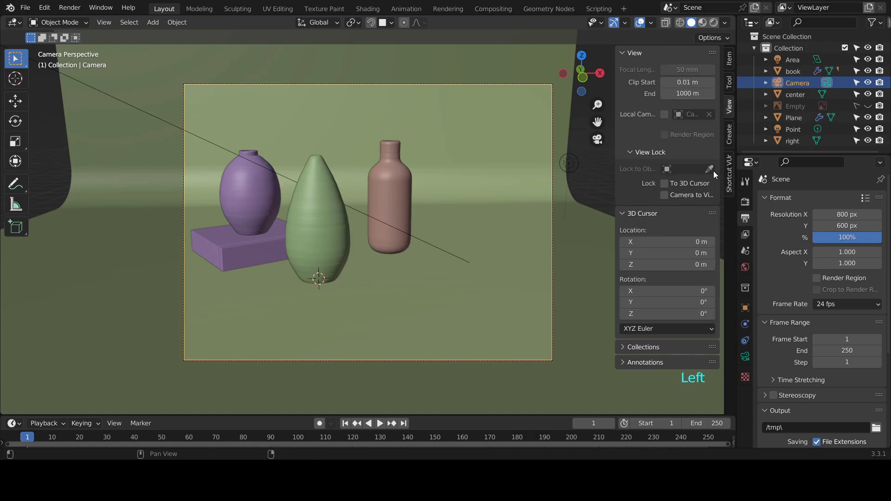
pyautogui.click(665, 195)
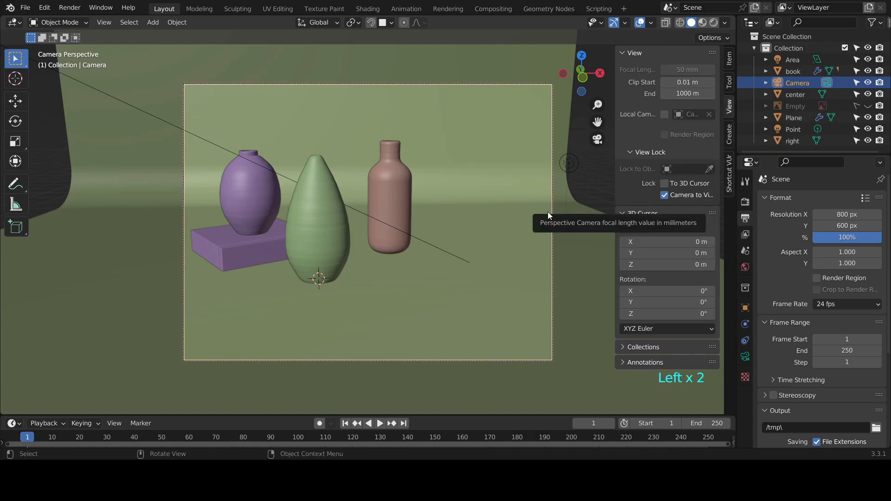
pyautogui.press('n')
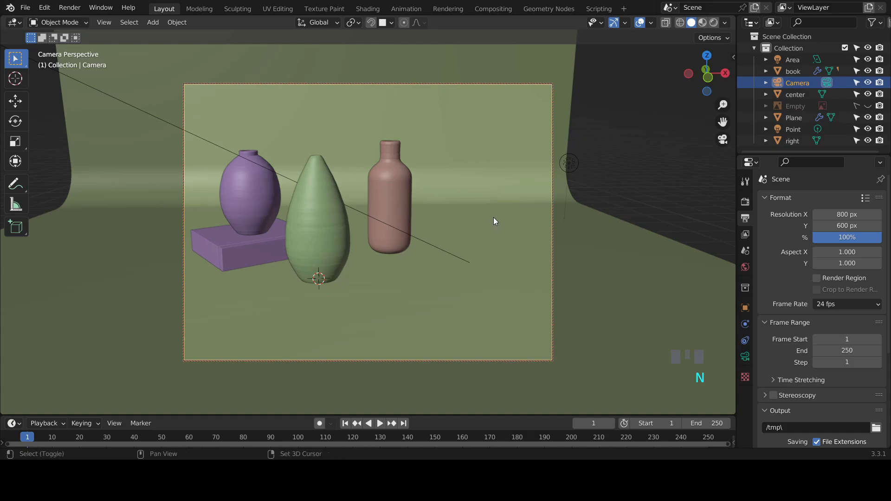
pyautogui.keyDown('shift'); pyautogui.moveTo(494, 219); pyautogui.dragTo(528, 250, button='middle'); pyautogui.keyUp('shift')
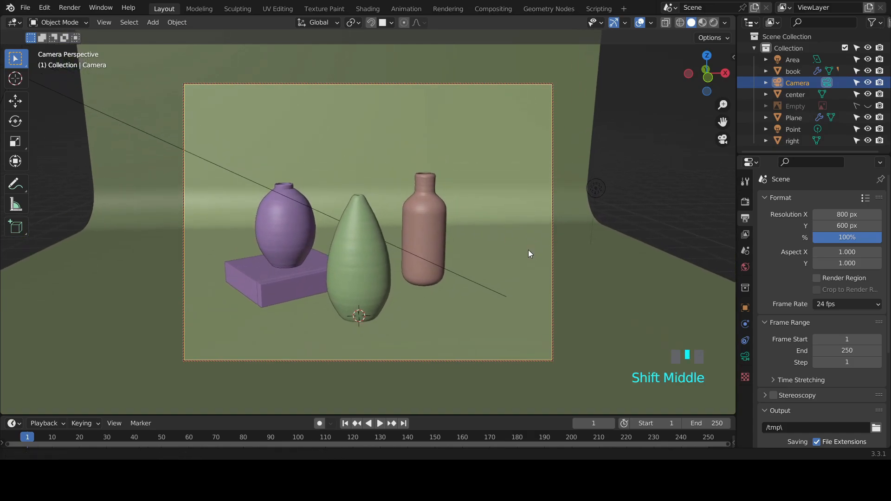
# Move the brown bottle vase slightly farther from the green vase.
pyautogui.click(425, 232)
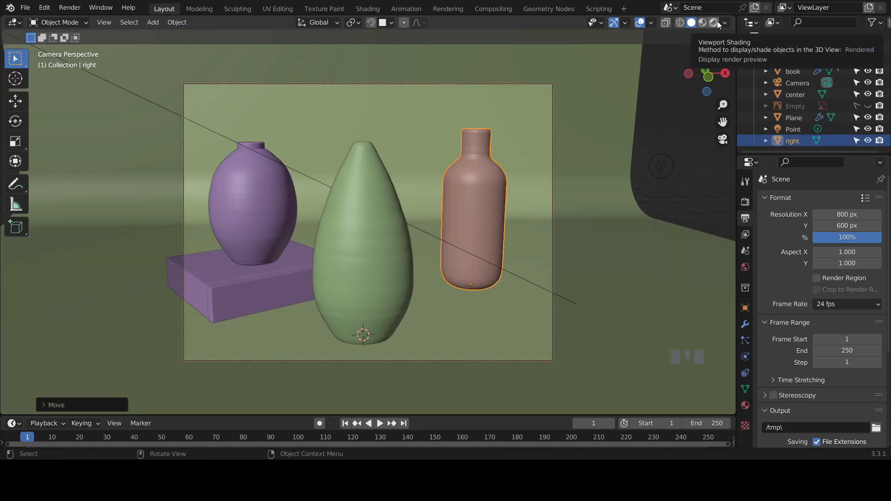
# In the rendered viewport preview, set the point light's power to 300 W and its colour to pale cyan.
pyautogui.click(717, 23)
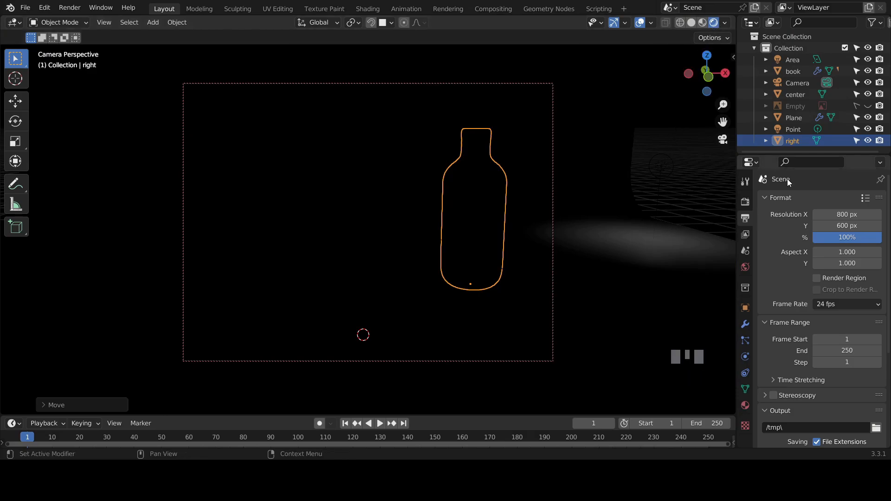
pyautogui.click(793, 130)
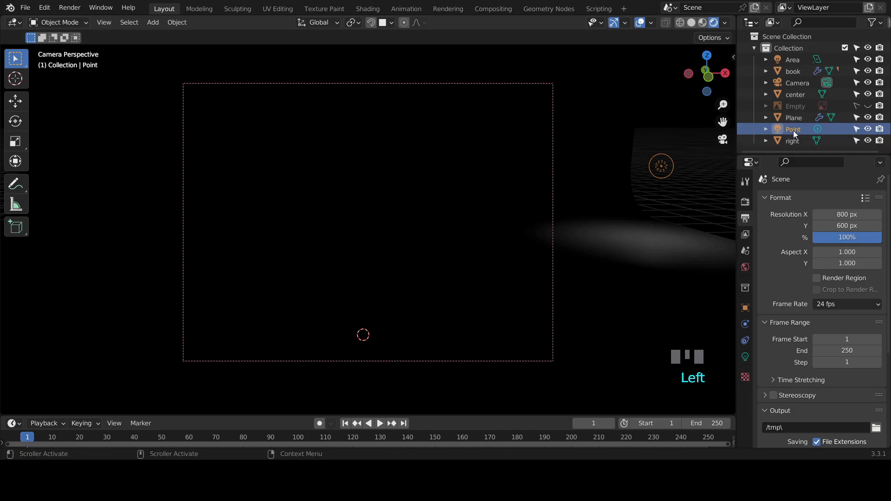
pyautogui.click(745, 358)
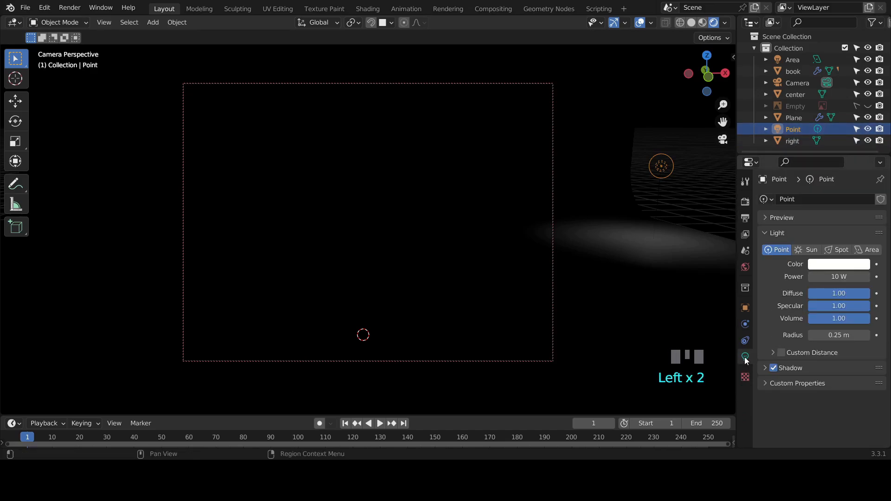
pyautogui.click(831, 276)
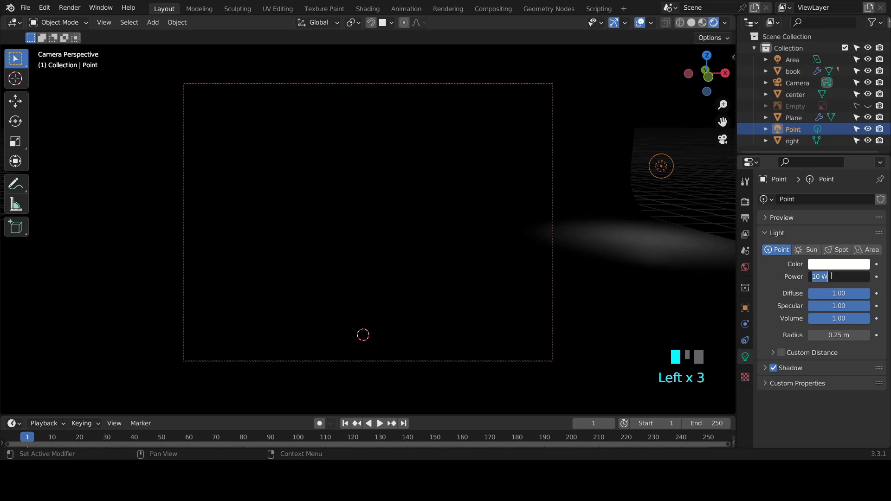
pyautogui.write('300')
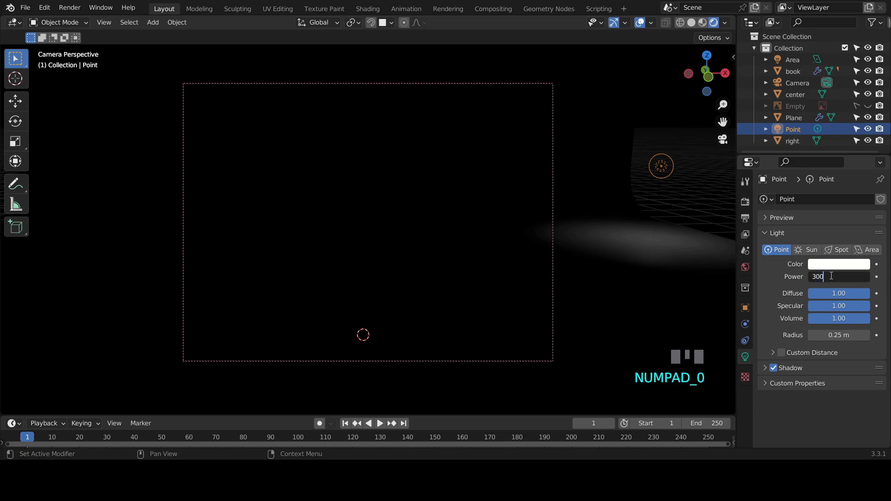
pyautogui.press('Return')
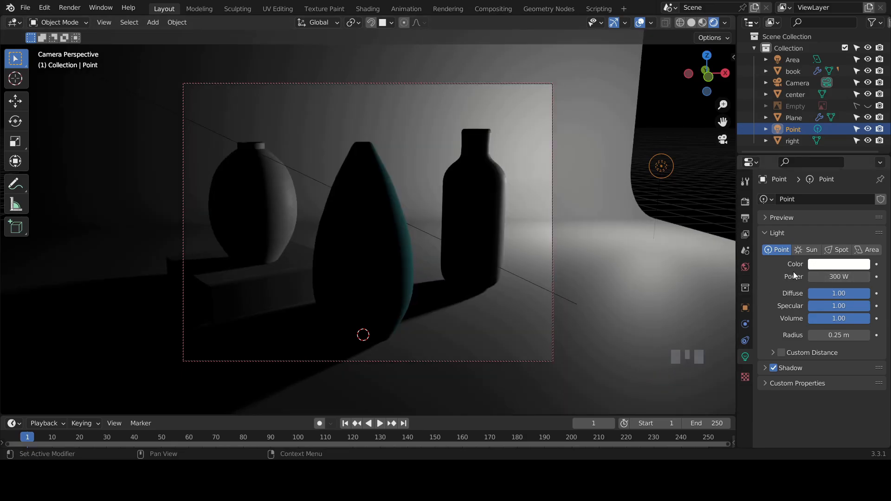
pyautogui.click(828, 265)
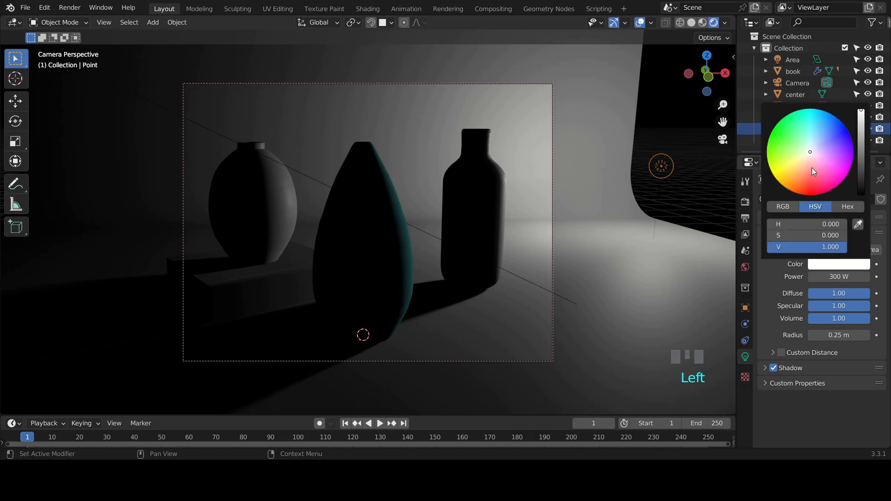
pyautogui.click(811, 144)
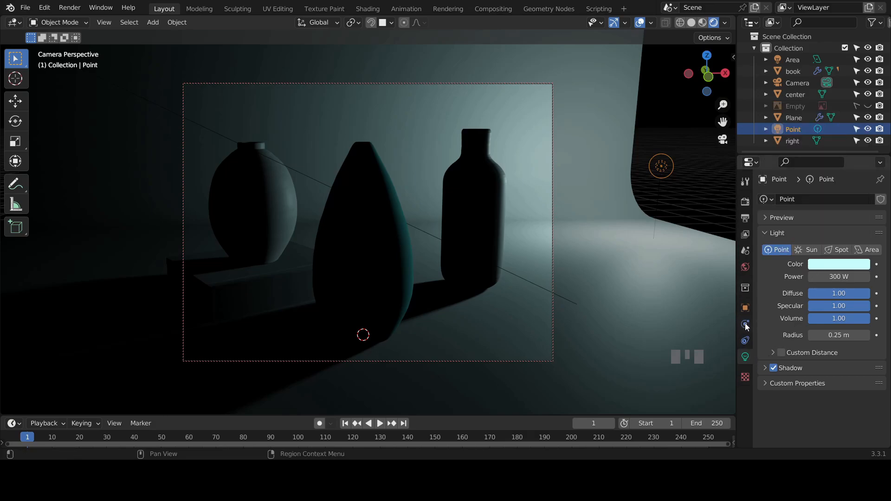
# Set the area light's power to 500 W and tint its colour a very pale warm cream.
pyautogui.click(796, 60)
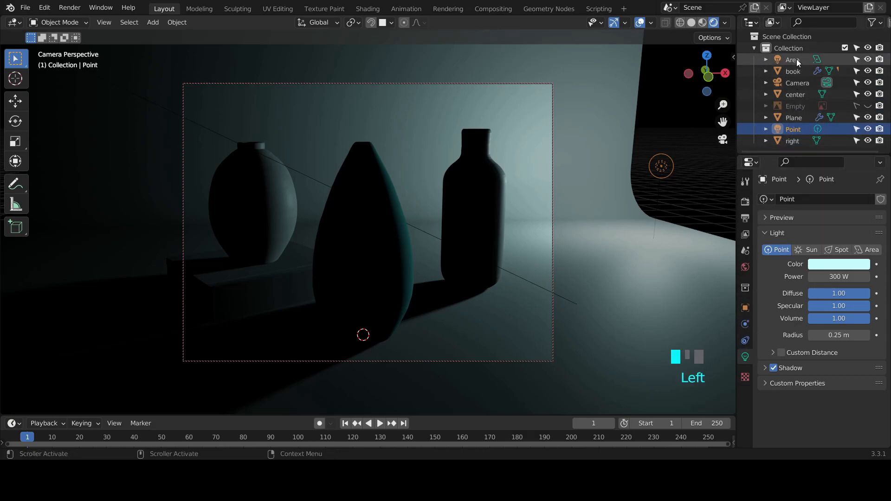
pyautogui.click(841, 276)
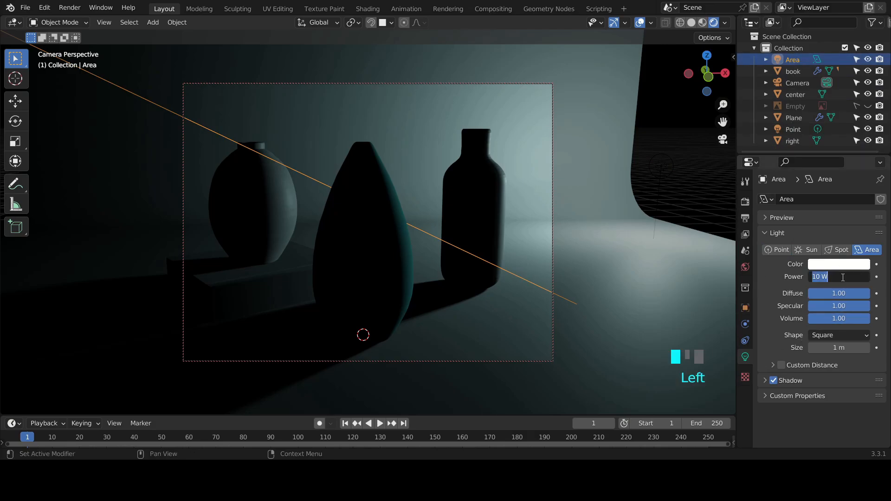
pyautogui.write('700')
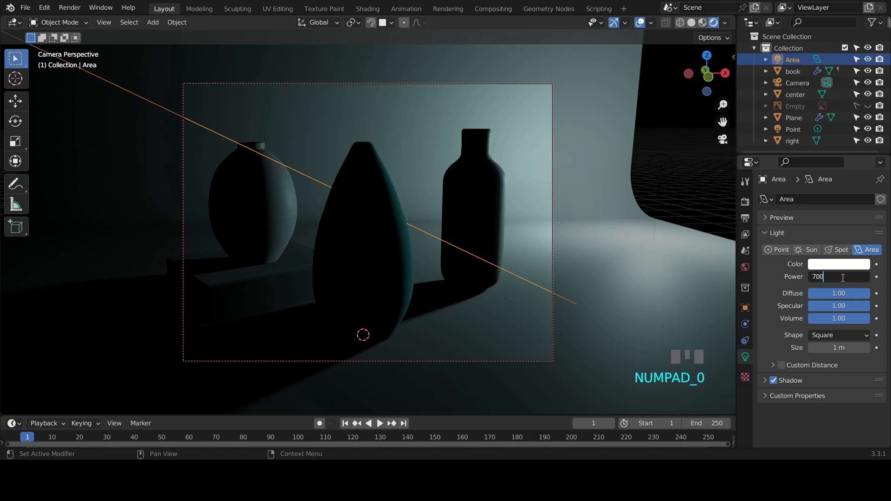
pyautogui.press('BackSpace')
pyautogui.press('BackSpace')
pyautogui.press('BackSpace')
pyautogui.write('500')
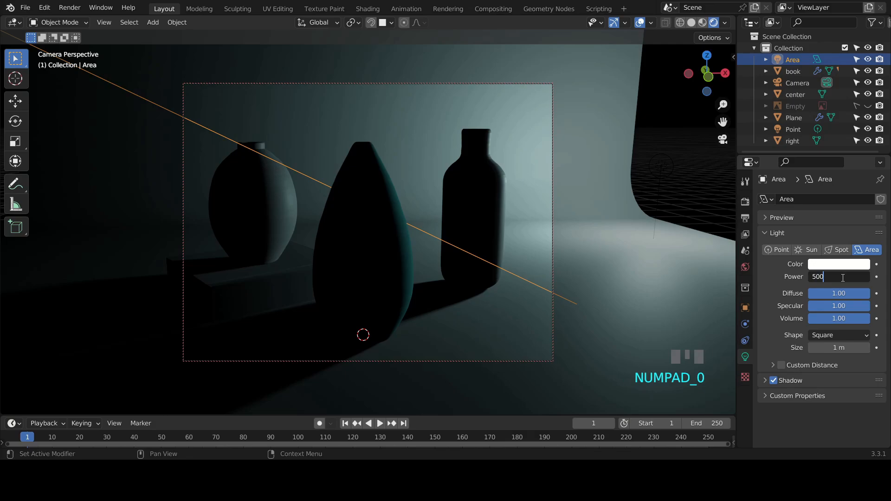
pyautogui.press('Return')
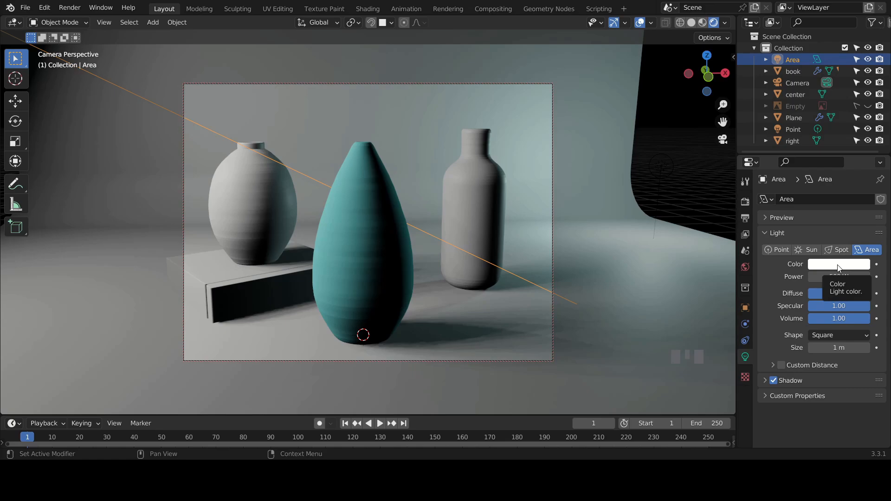
pyautogui.click(838, 268)
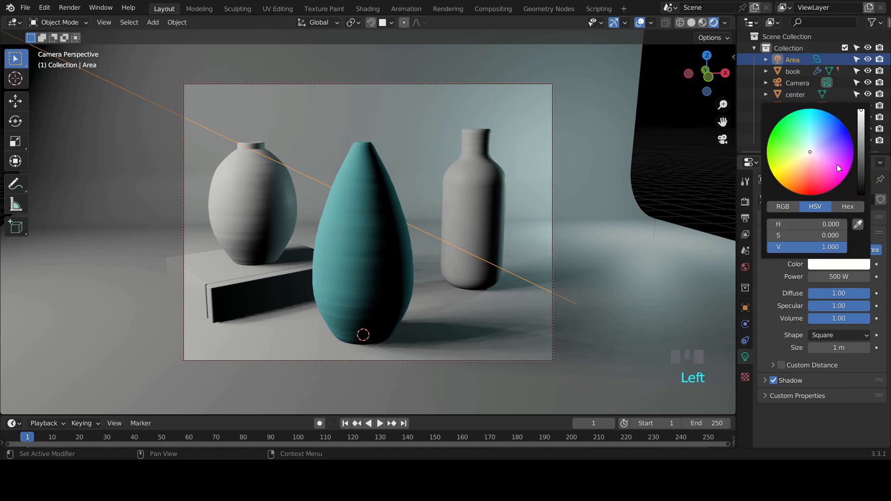
pyautogui.click(807, 153)
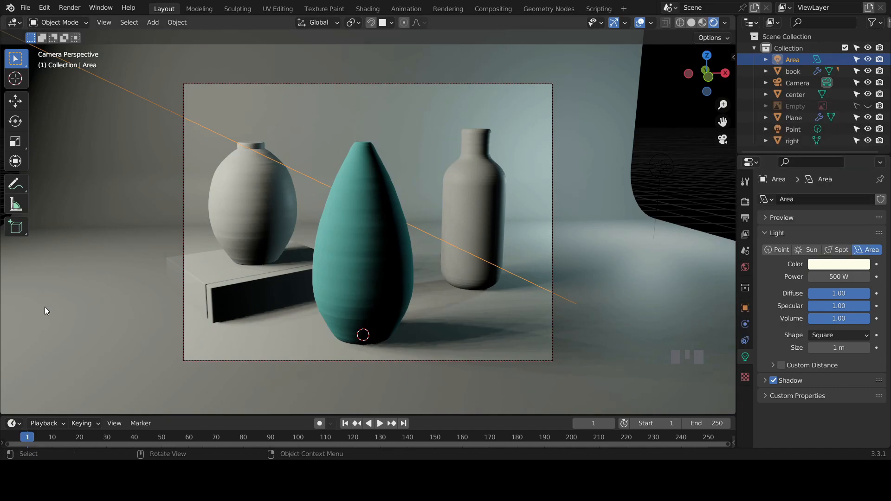
pyautogui.click(40, 335)
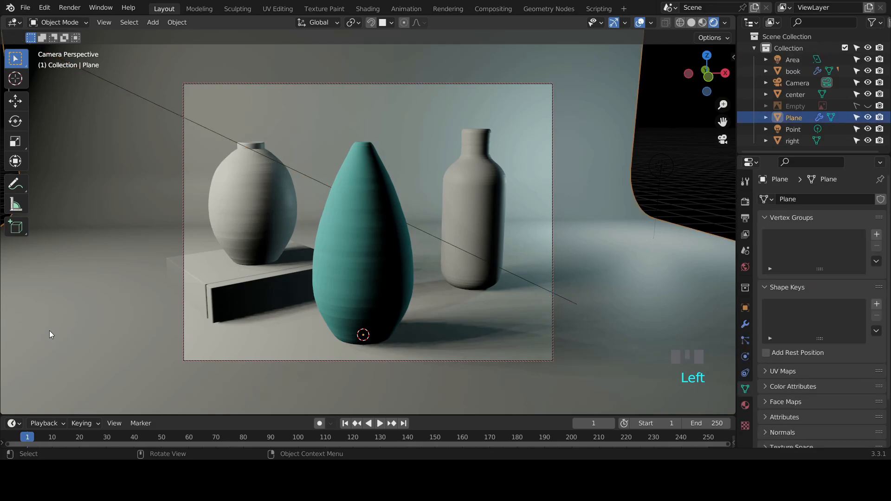
# Give the bottle vase a new material with specular 0 and roughness 0.734.
pyautogui.click(479, 180)
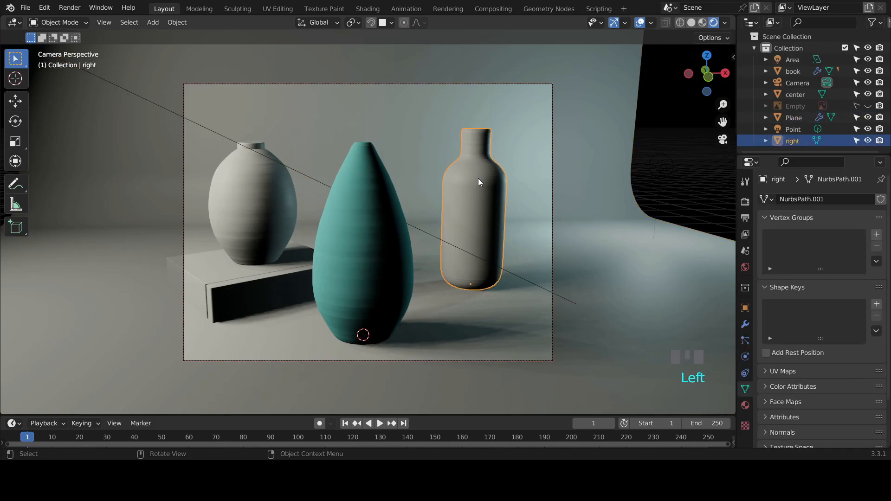
pyautogui.click(746, 407)
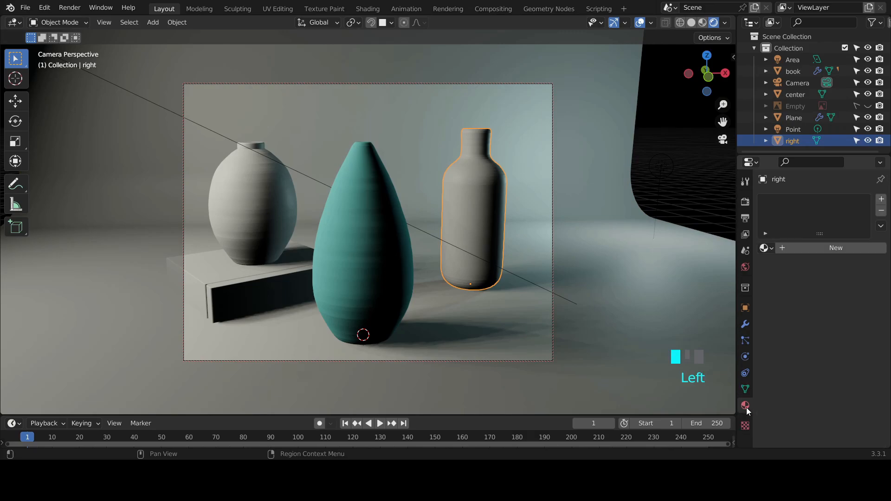
pyautogui.click(862, 215)
pyautogui.click(801, 248)
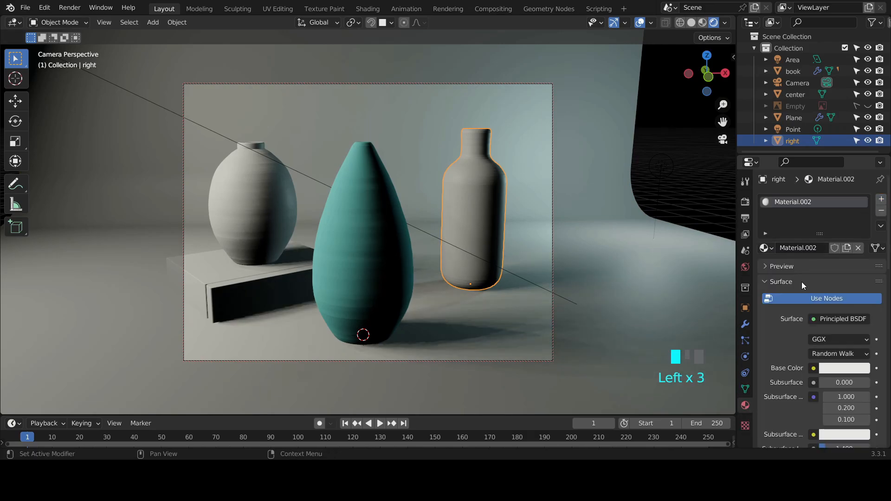
pyautogui.scroll(-5, 790, 339)
pyautogui.scroll(-4, 789, 336)
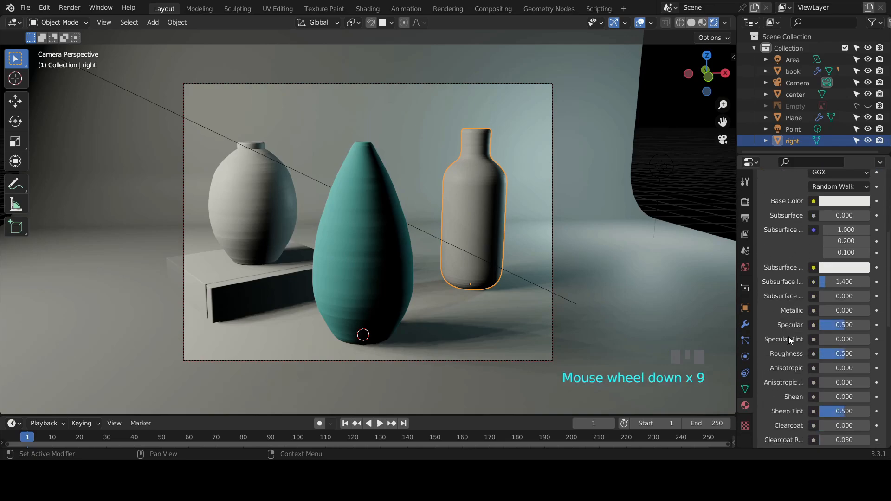
pyautogui.moveTo(839, 325); pyautogui.dragTo(819, 325)
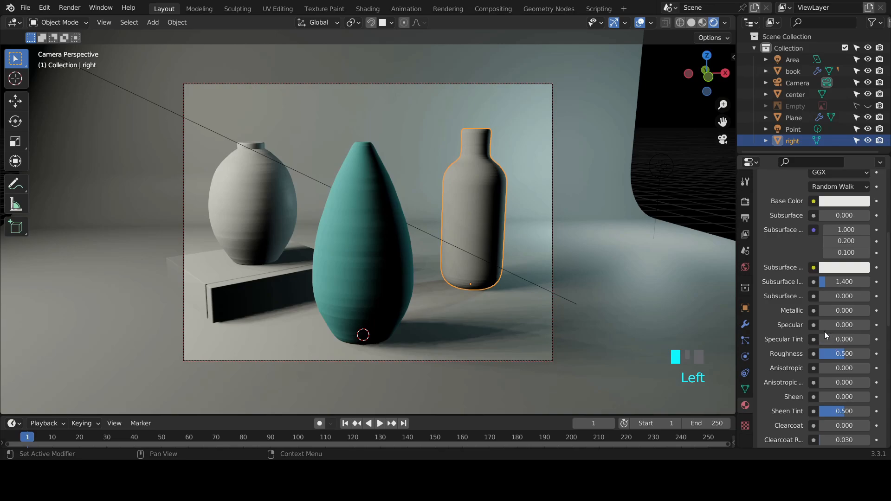
pyautogui.moveTo(833, 353); pyautogui.dragTo(850, 353)
# Set the bottle material's base colour to orange, about hue 0.053, saturation 0.851 and value 0.8.
pyautogui.click(836, 202)
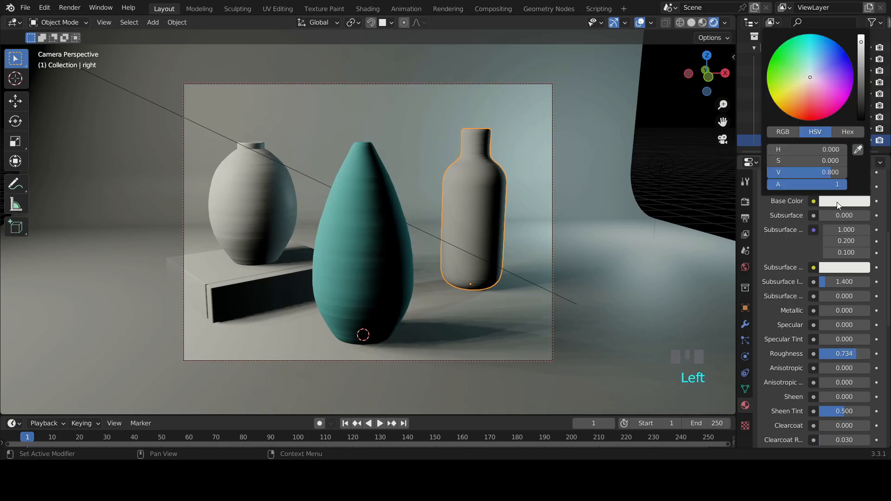
pyautogui.moveTo(810, 76); pyautogui.dragTo(799, 100)
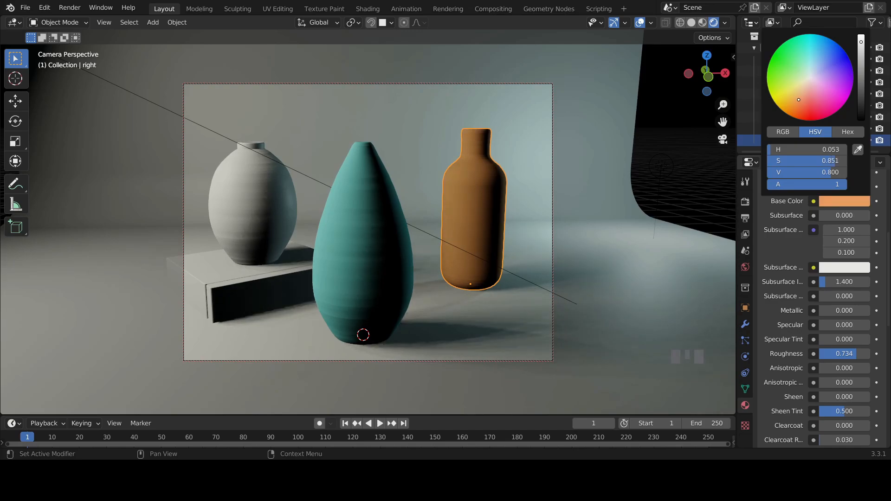
pyautogui.moveTo(798, 100); pyautogui.dragTo(799, 100)
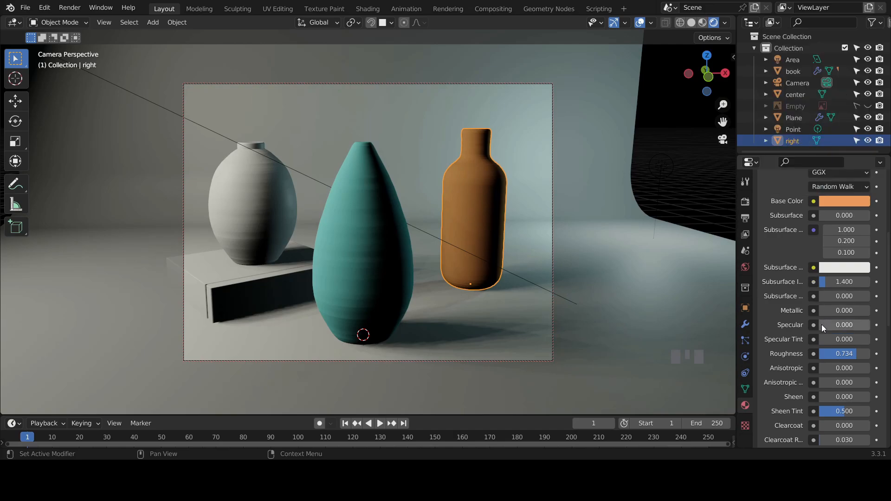
# Set the orange bottle material's specular to 0.153.
pyautogui.moveTo(821, 325); pyautogui.dragTo(829, 324)
pyautogui.moveTo(829, 325); pyautogui.dragTo(823, 325)
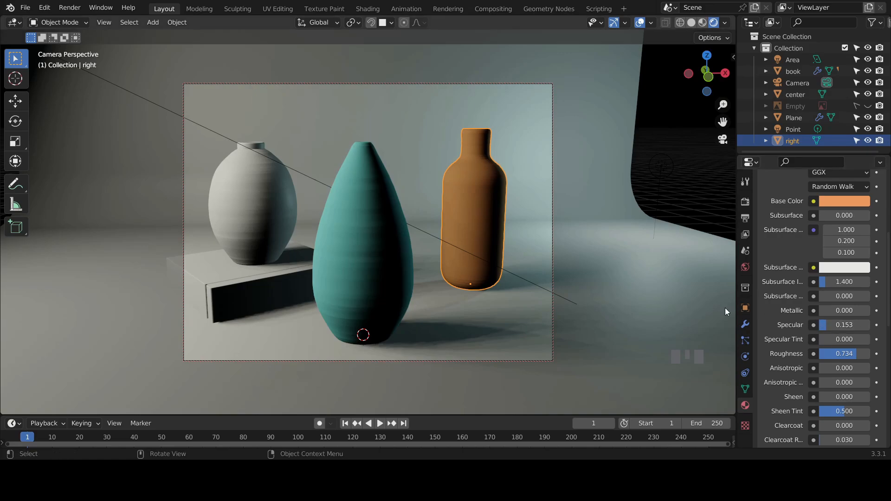
pyautogui.scroll(-3, 777, 337)
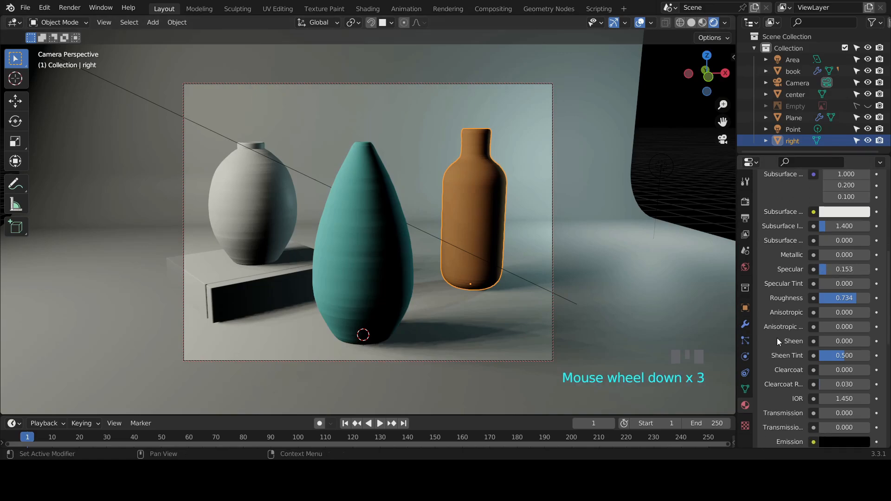
pyautogui.scroll(-4, 777, 341)
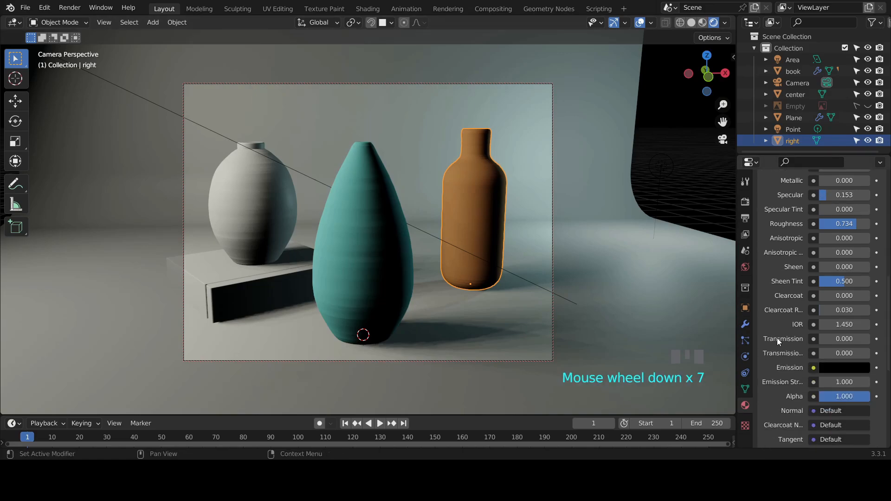
pyautogui.scroll(-3, 777, 338)
pyautogui.scroll(17, 777, 338)
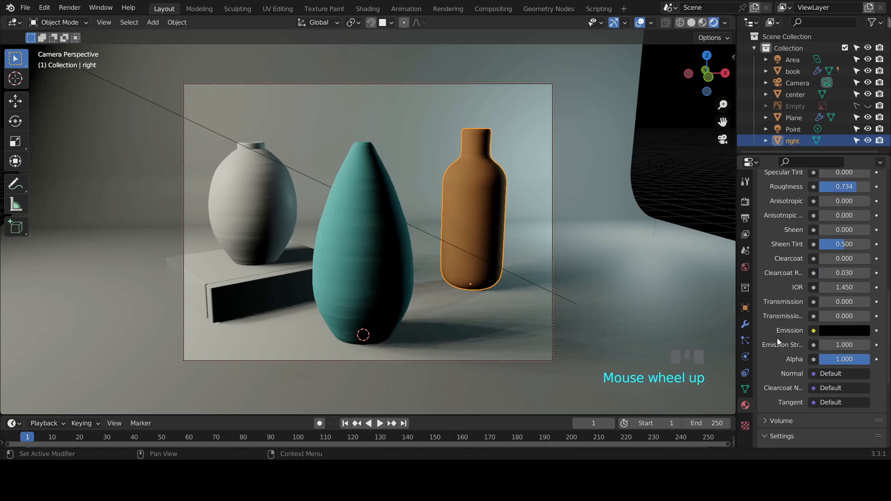
pyautogui.scroll(6, 775, 322)
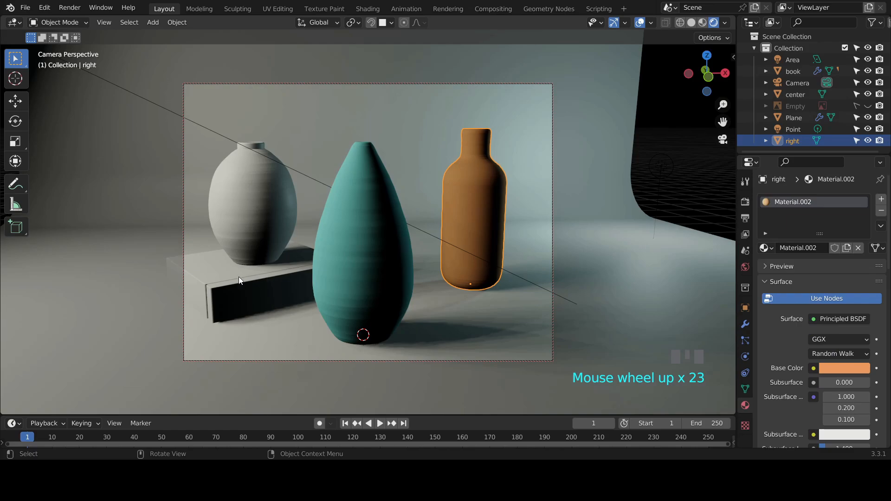
# Give the book a new material with a slightly yellowish off-white base colour.
pyautogui.click(216, 271)
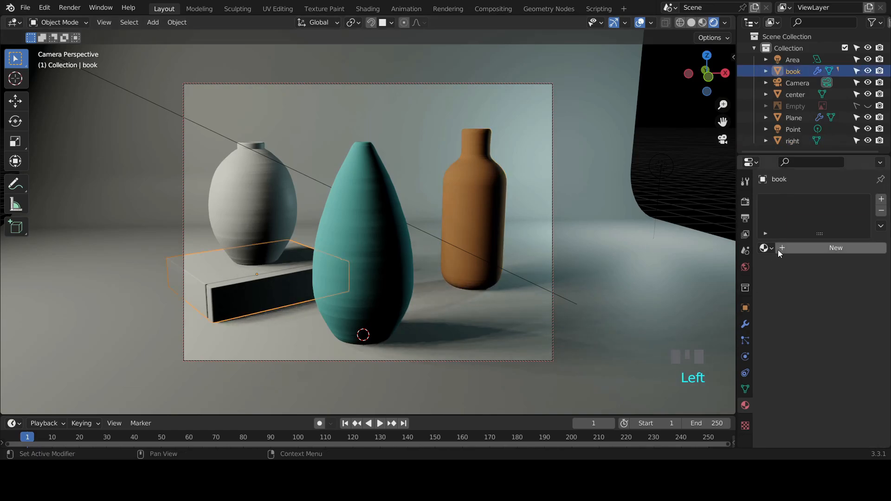
pyautogui.click(881, 199)
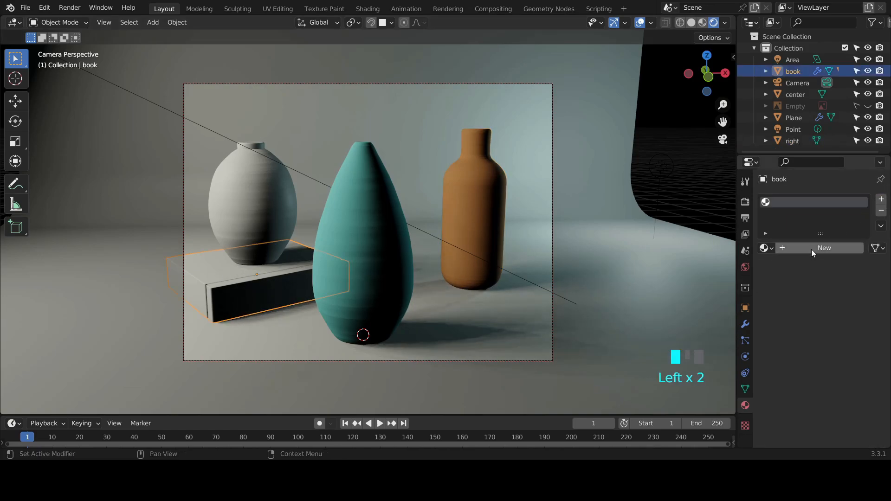
pyautogui.click(811, 249)
pyautogui.click(830, 370)
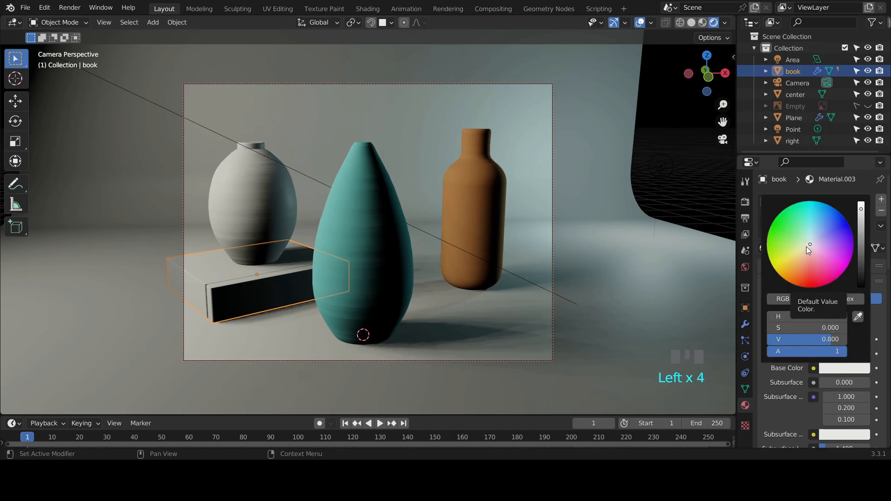
# Give the round vase on the book a new pale yellow material with hue 0.163, saturation 0.522 and value 0.8.
pyautogui.click(237, 183)
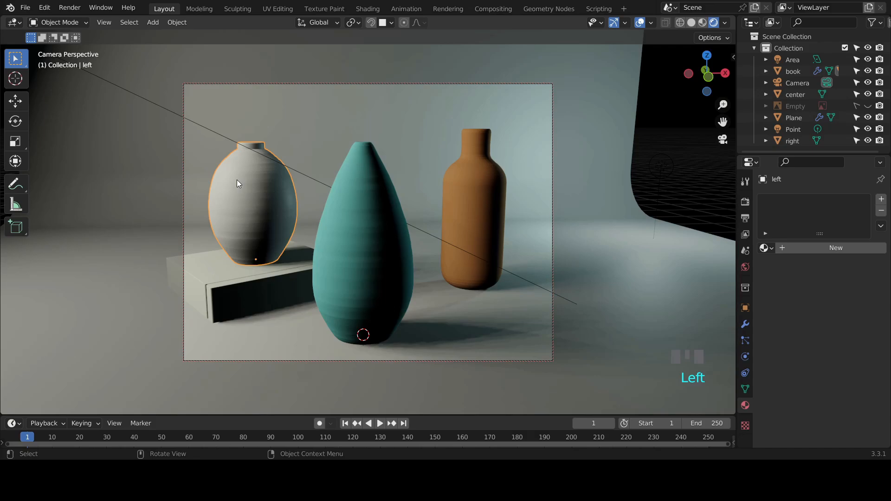
pyautogui.click(881, 199)
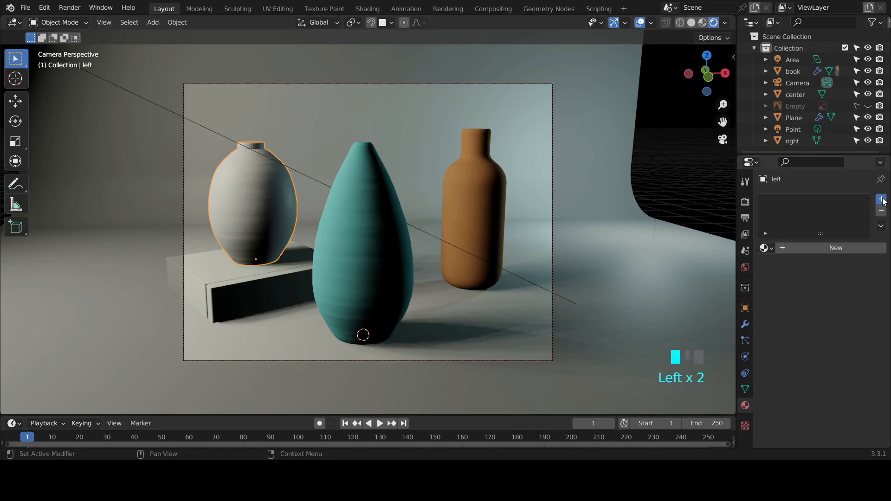
pyautogui.click(815, 249)
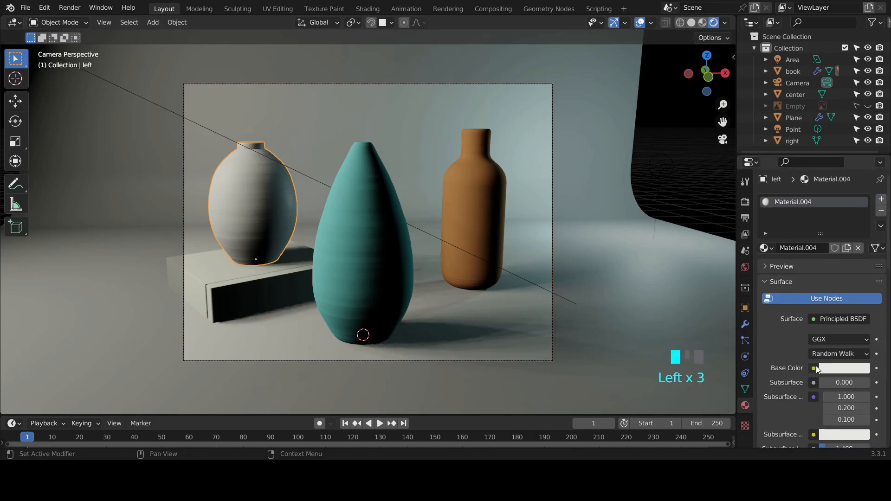
pyautogui.click(830, 368)
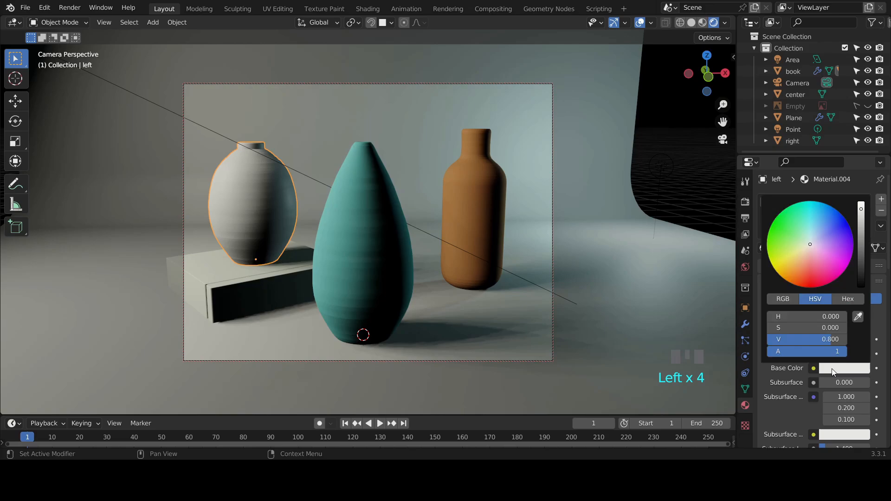
pyautogui.click(804, 247)
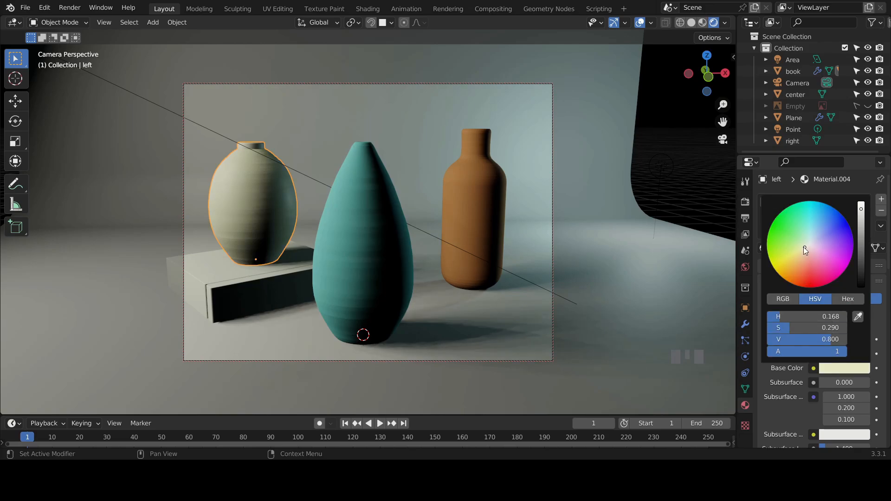
pyautogui.click(803, 246)
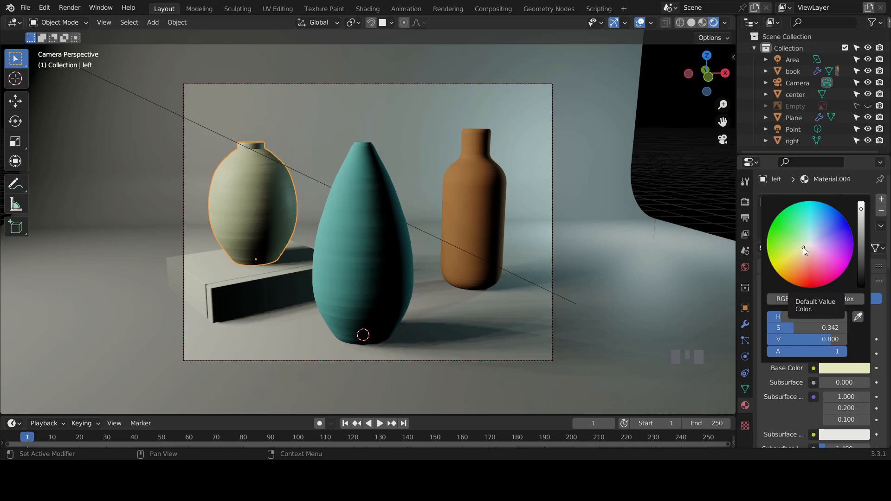
pyautogui.click(802, 248)
pyautogui.click(799, 250)
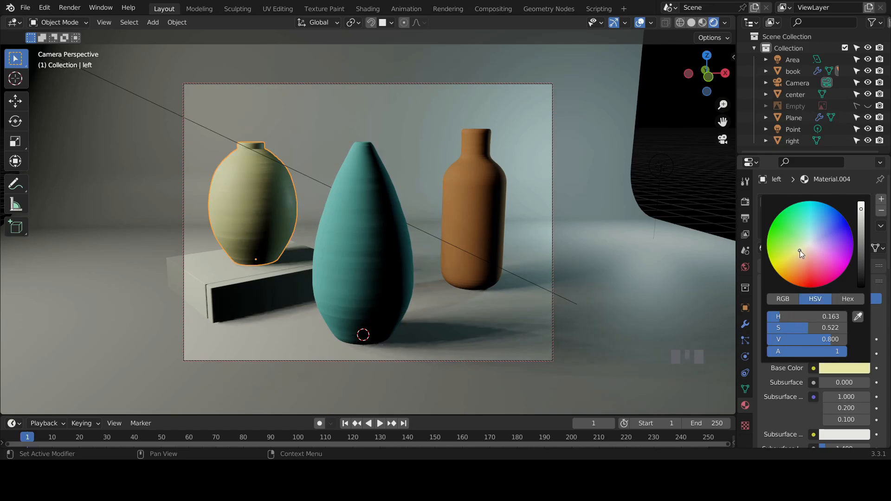
# Switch the render engine to Cycles using GPU Compute and enable denoising for the viewport.
pyautogui.click(745, 206)
pyautogui.click(840, 201)
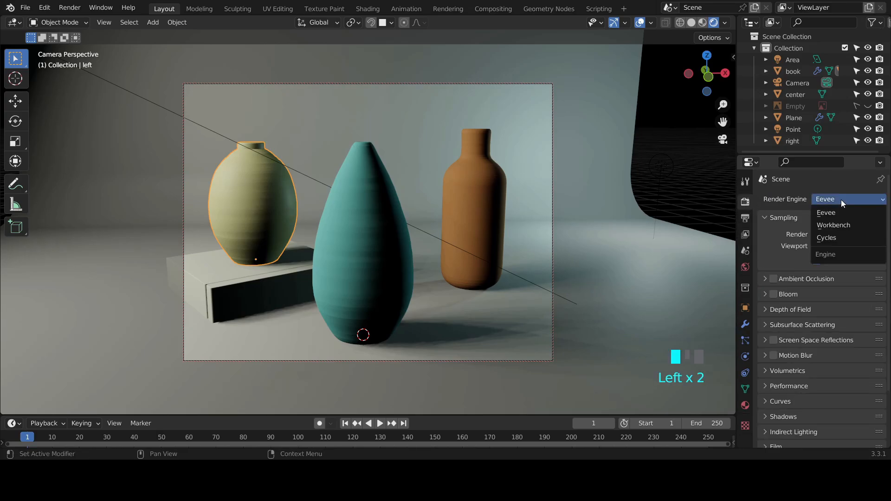
pyautogui.click(839, 237)
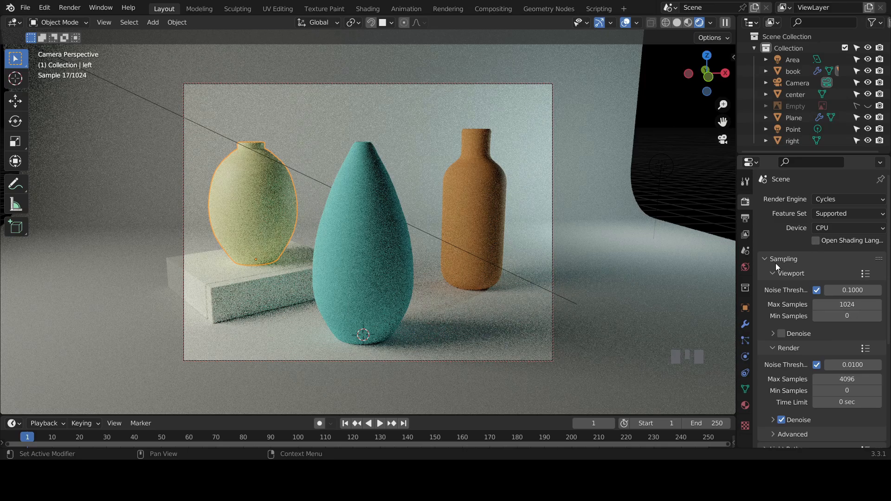
pyautogui.click(840, 226)
pyautogui.click(836, 253)
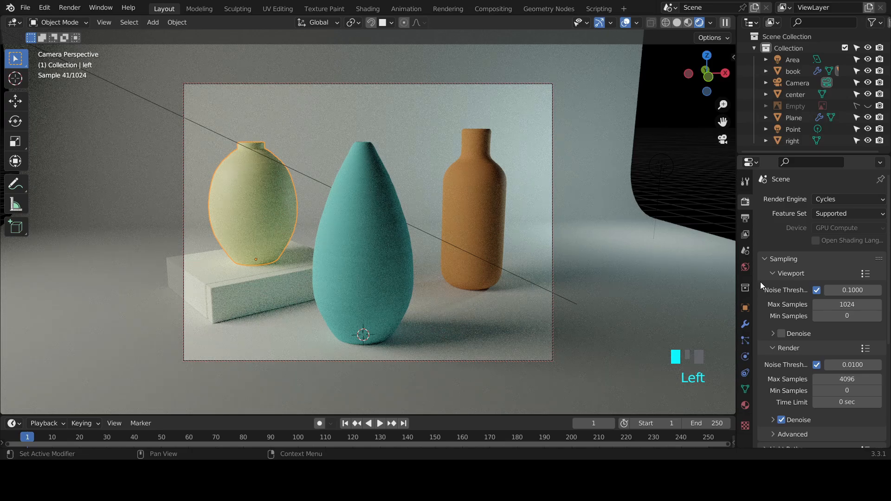
pyautogui.click(781, 333)
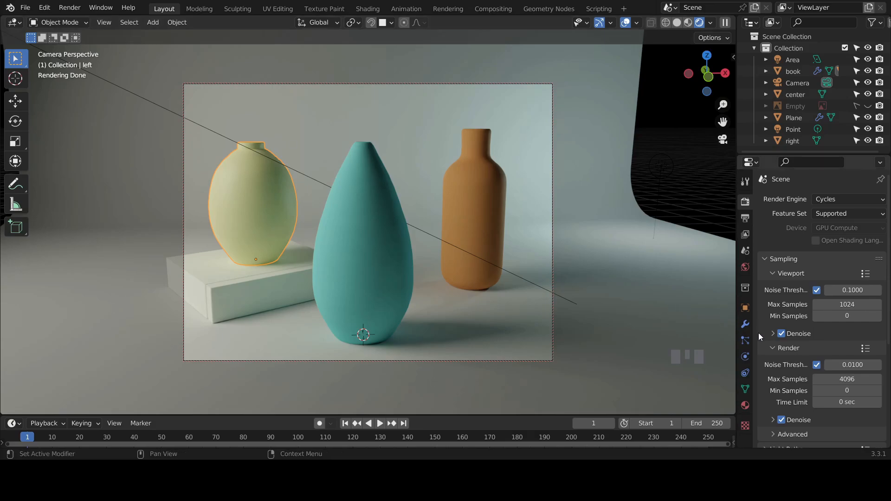
# Give the curved backdrop plane a new material with a light purple base colour.
pyautogui.scroll(-2, 758, 338)
pyautogui.scroll(-2, 758, 338)
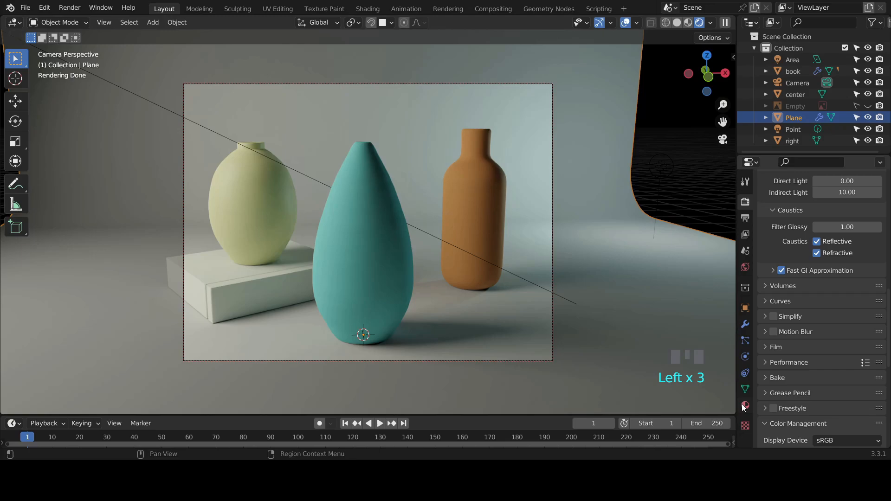
pyautogui.click(744, 405)
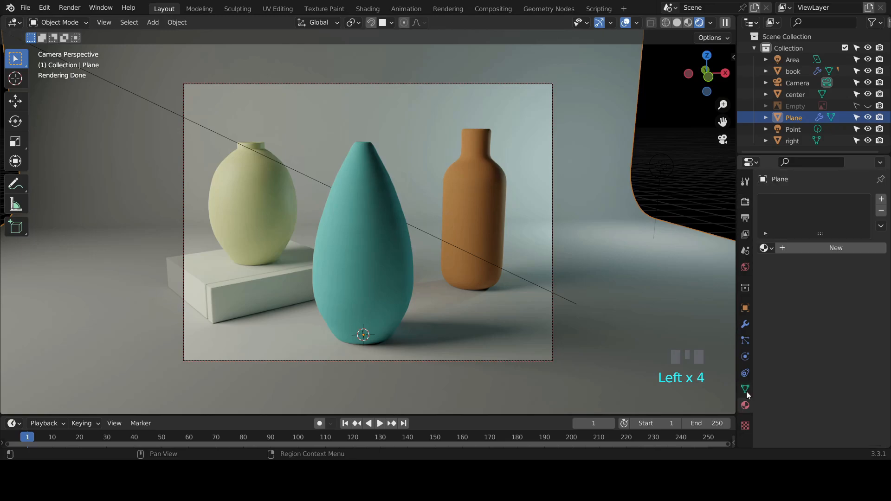
pyautogui.click(879, 201)
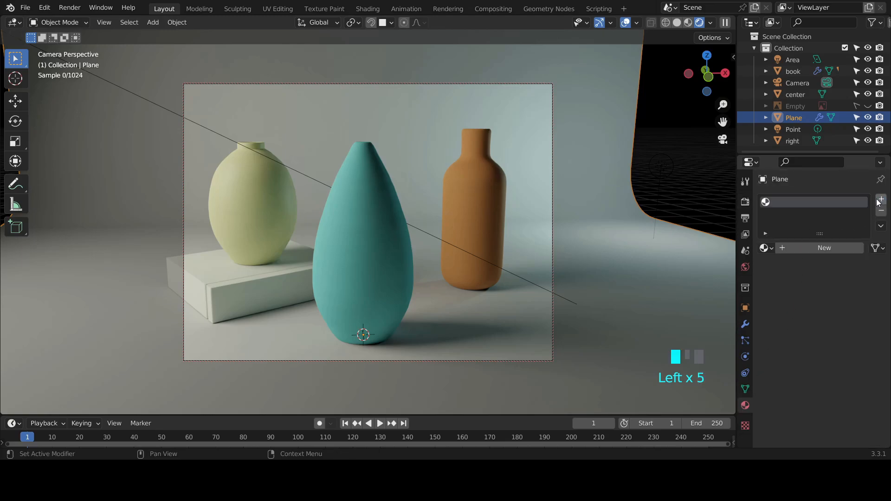
pyautogui.click(808, 247)
pyautogui.click(830, 348)
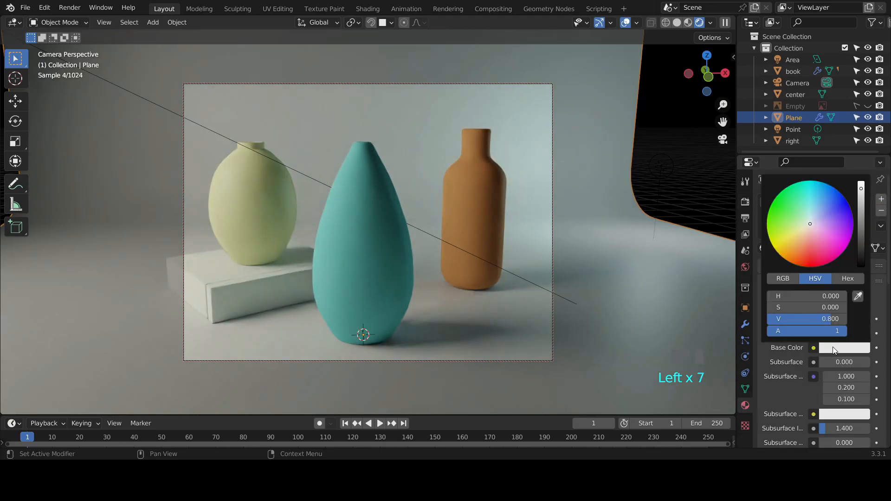
pyautogui.moveTo(813, 228)
pyautogui.mouseDown()
pyautogui.moveTo(817, 236)
pyautogui.moveTo(830, 217)
pyautogui.moveTo(815, 216)
pyautogui.mouseUp()
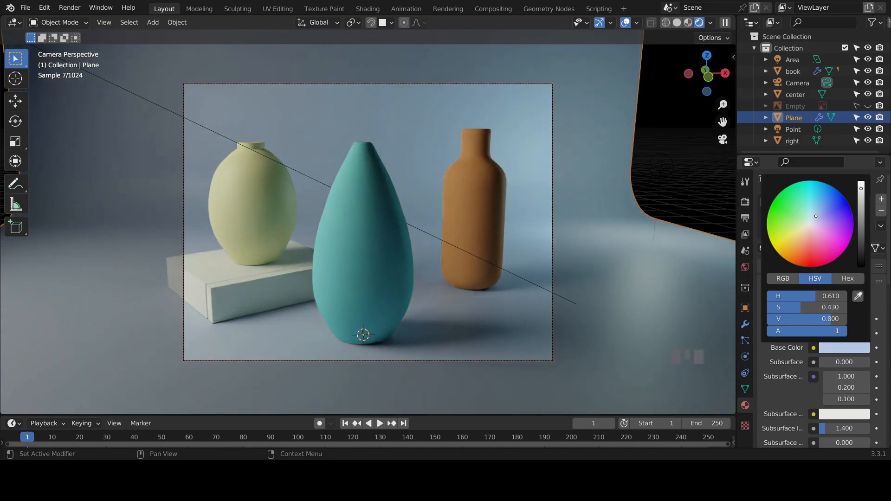
pyautogui.moveTo(815, 216); pyautogui.dragTo(820, 224)
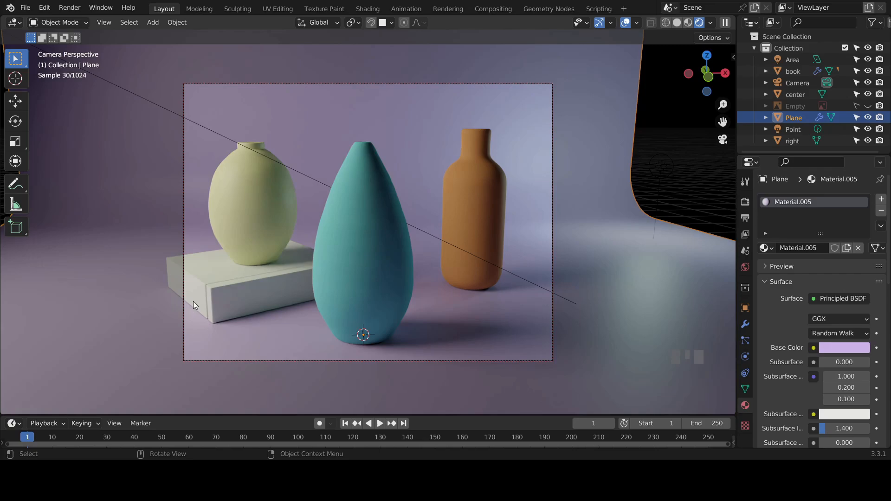
# Change the base colour of the book's material to light blue.
pyautogui.click(215, 301)
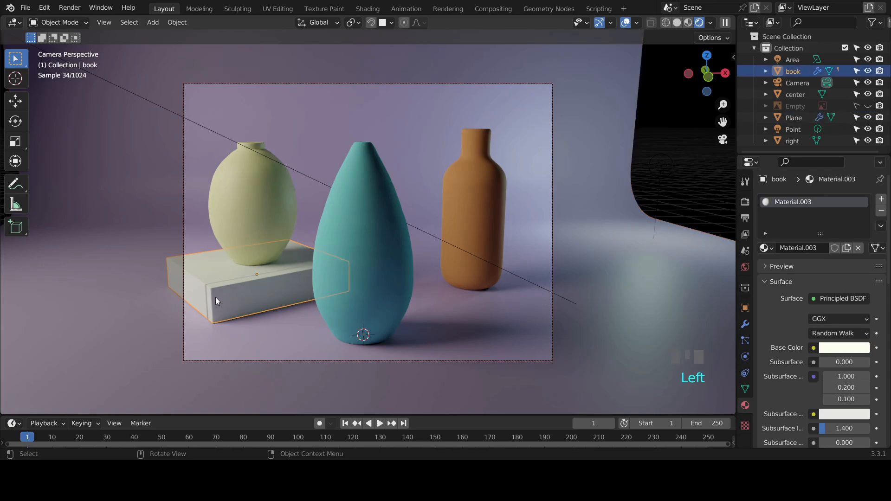
pyautogui.click(830, 347)
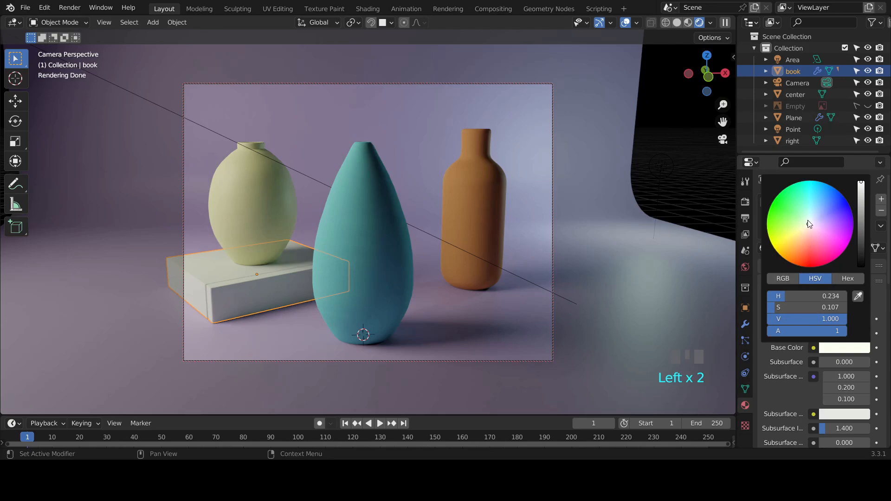
pyautogui.moveTo(808, 224); pyautogui.dragTo(821, 207)
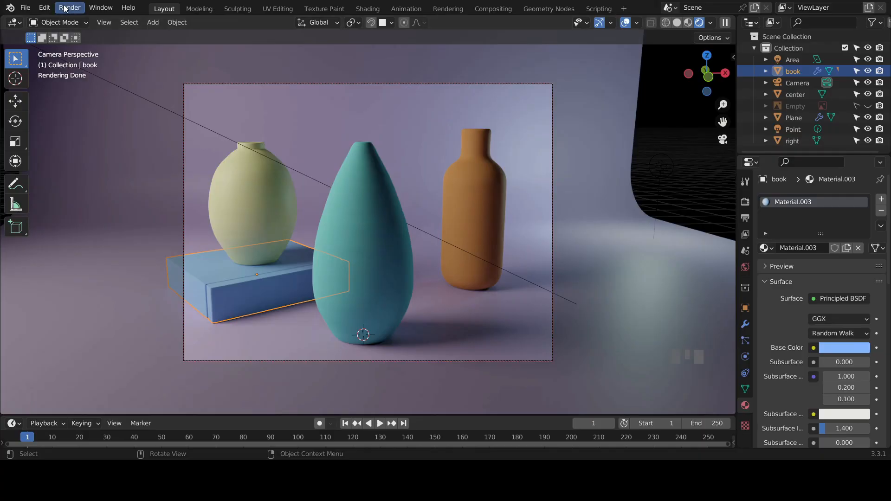
# Render a still image of the scene from the camera.
pyautogui.click(65, 8)
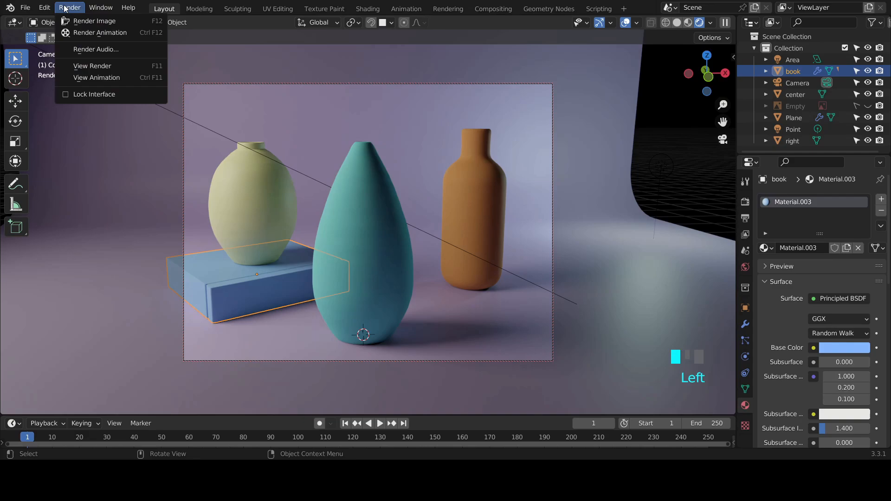
pyautogui.click(90, 23)
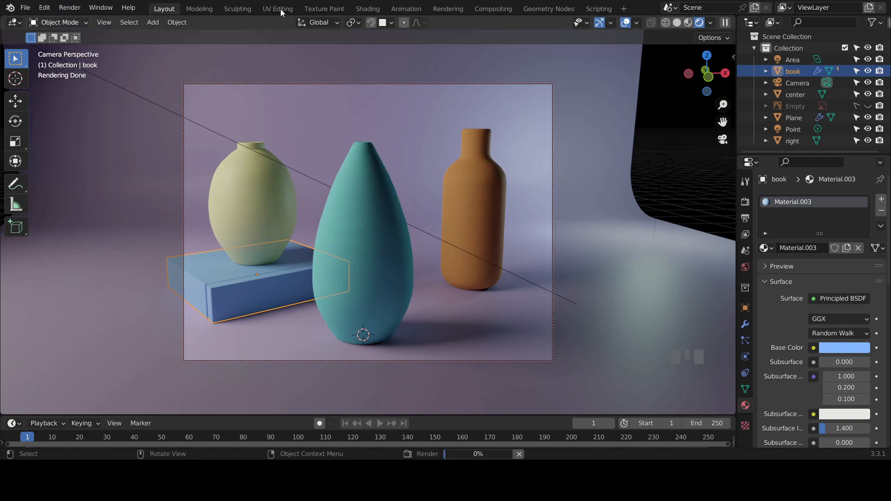